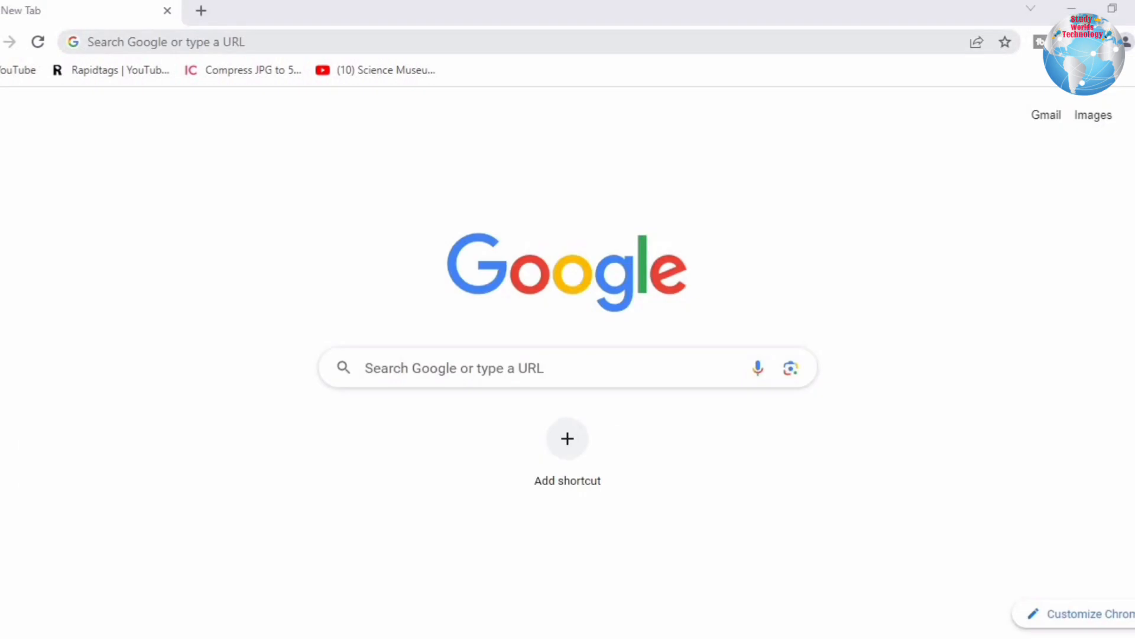
Search Google for 'sol du' and open the DU SOL admission website result.
{"action": "left_click", "coordinate": [175, 33]}
{"action": "type", "text": "s"}
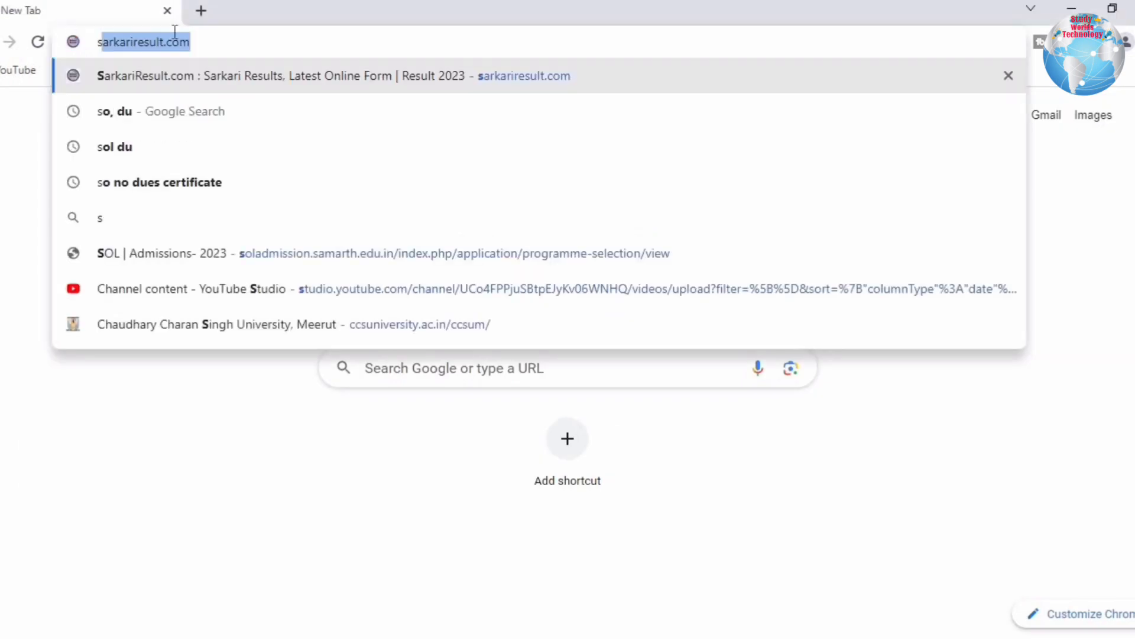
{"action": "type", "text": "ol du"}
{"action": "key", "text": "Return"}
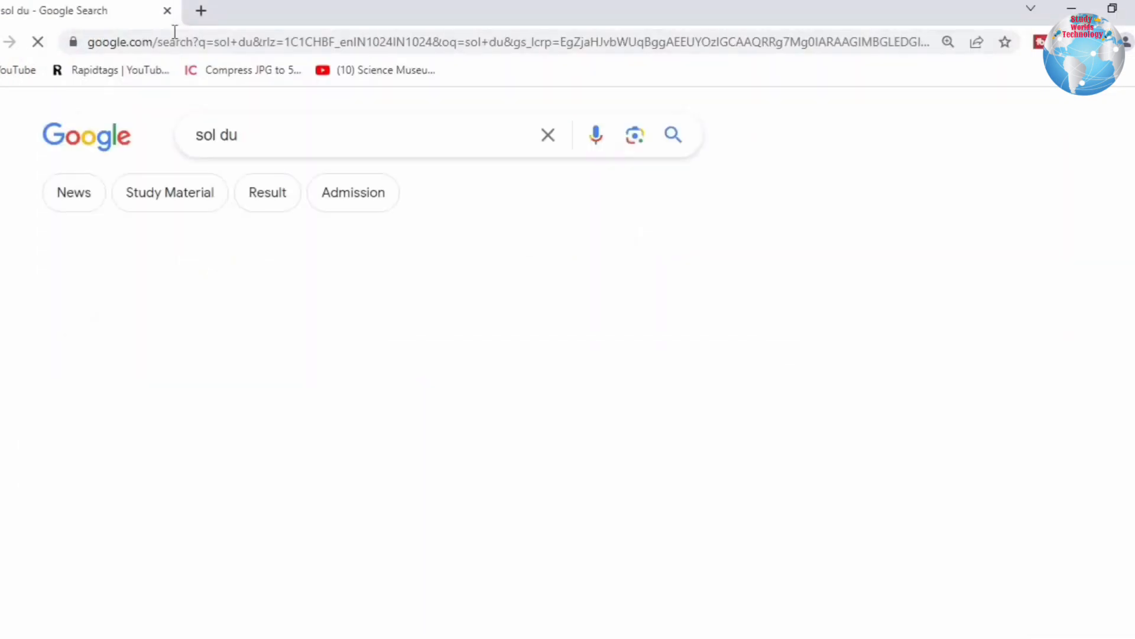
{"action": "left_click", "coordinate": [122, 325]}
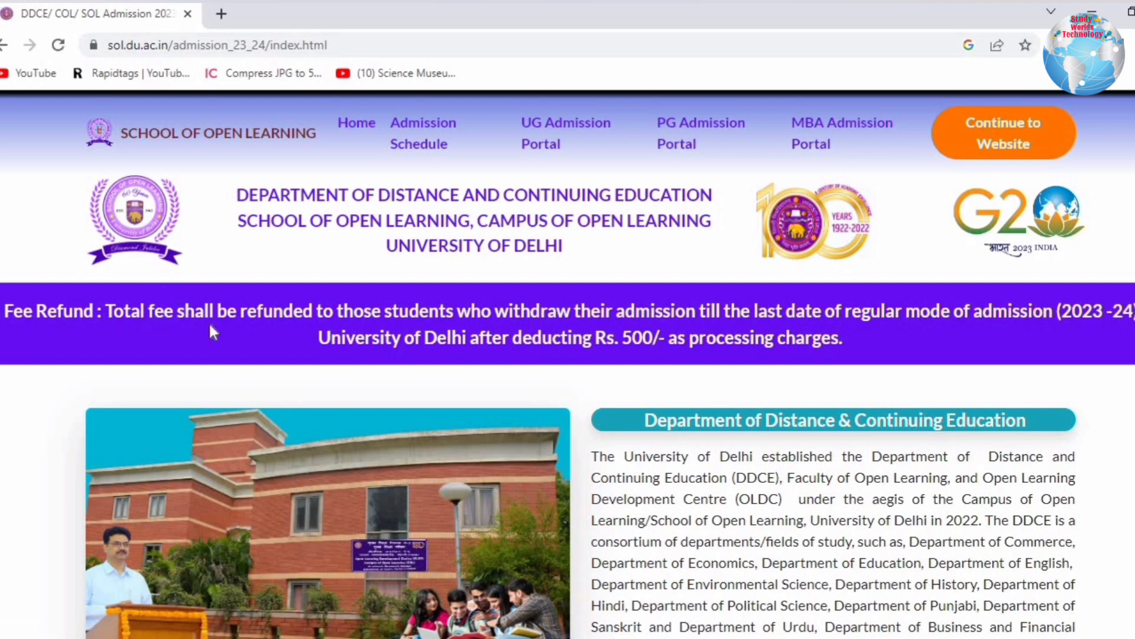
Read the Fee Refund notice and the Admissions 2023 start, registration and payment dates.
{"action": "left_click_drag", "start_coordinate": [210, 332], "coordinate": [867, 343]}
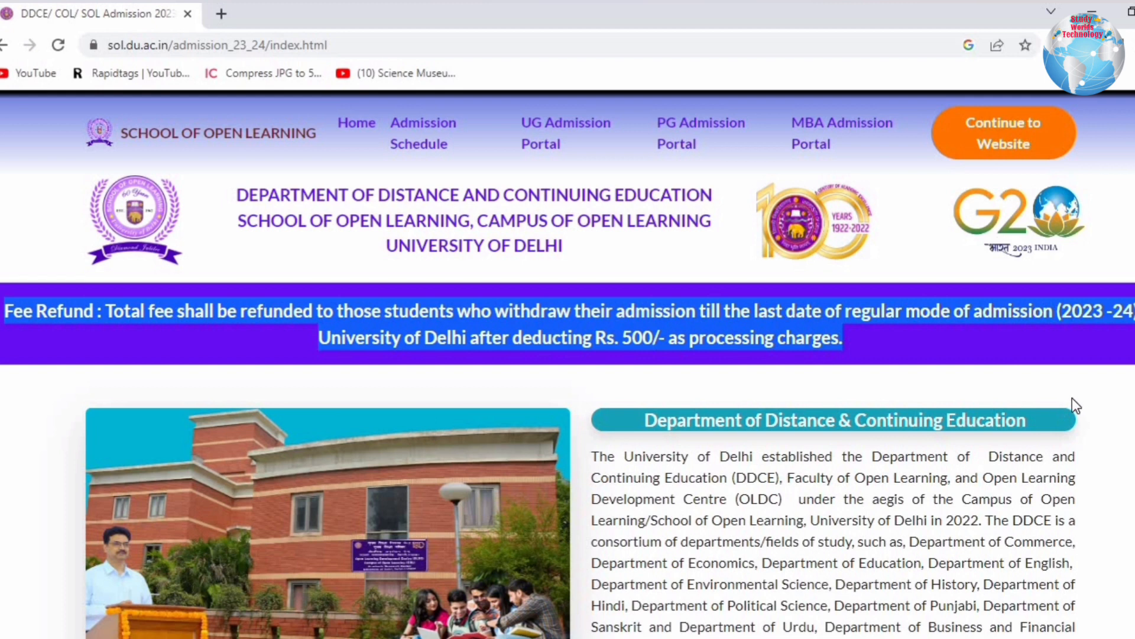
{"action": "scroll", "coordinate": [1073, 399], "scroll_direction": "down", "scroll_amount": 3}
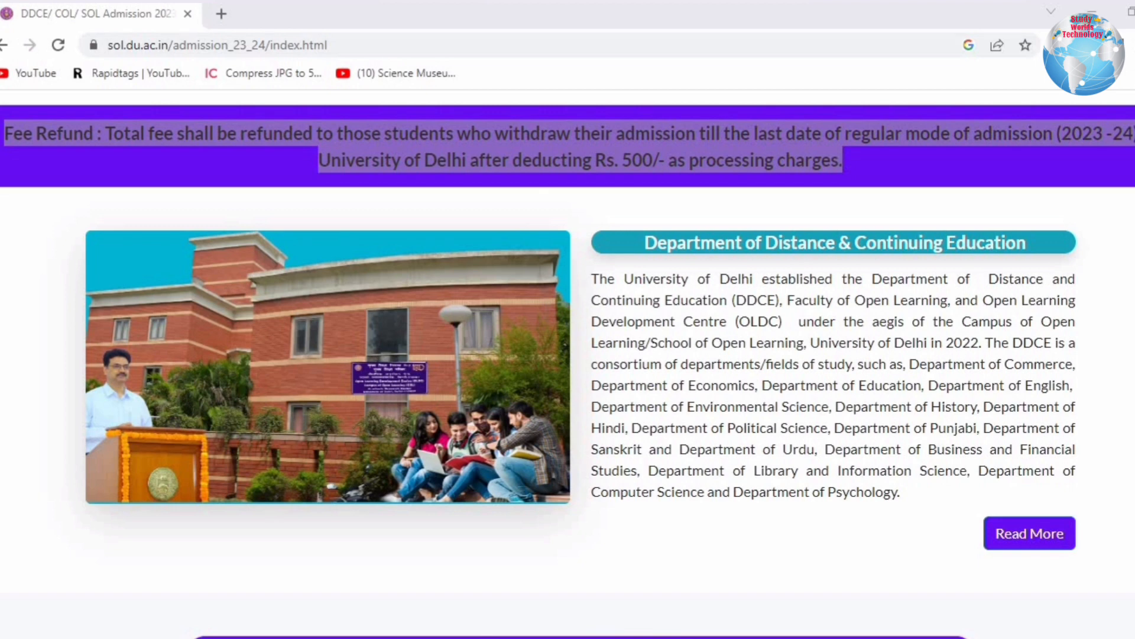
{"action": "scroll", "coordinate": [568, 363], "scroll_direction": "down", "scroll_amount": 7}
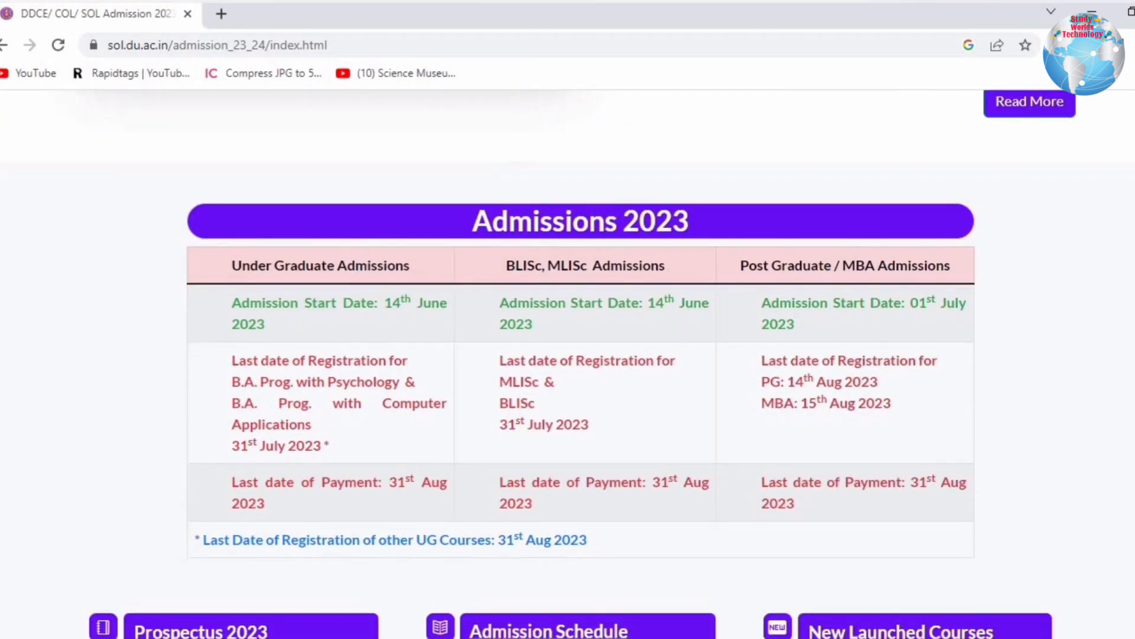
{"action": "left_click_drag", "start_coordinate": [473, 203], "coordinate": [690, 203]}
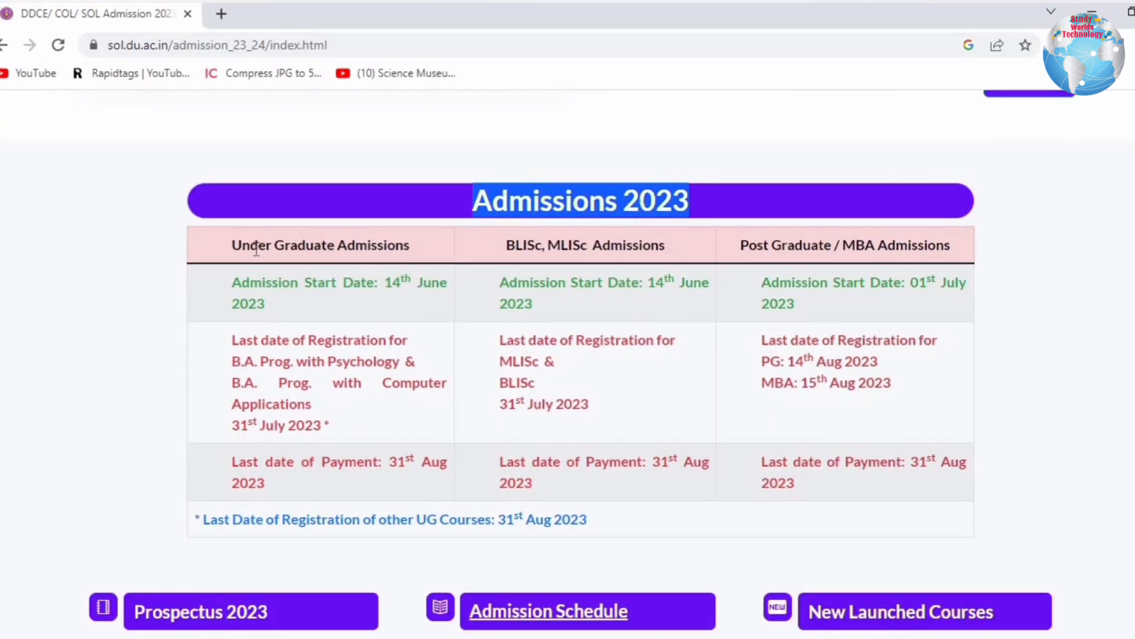
{"action": "left_click_drag", "start_coordinate": [242, 247], "coordinate": [417, 250]}
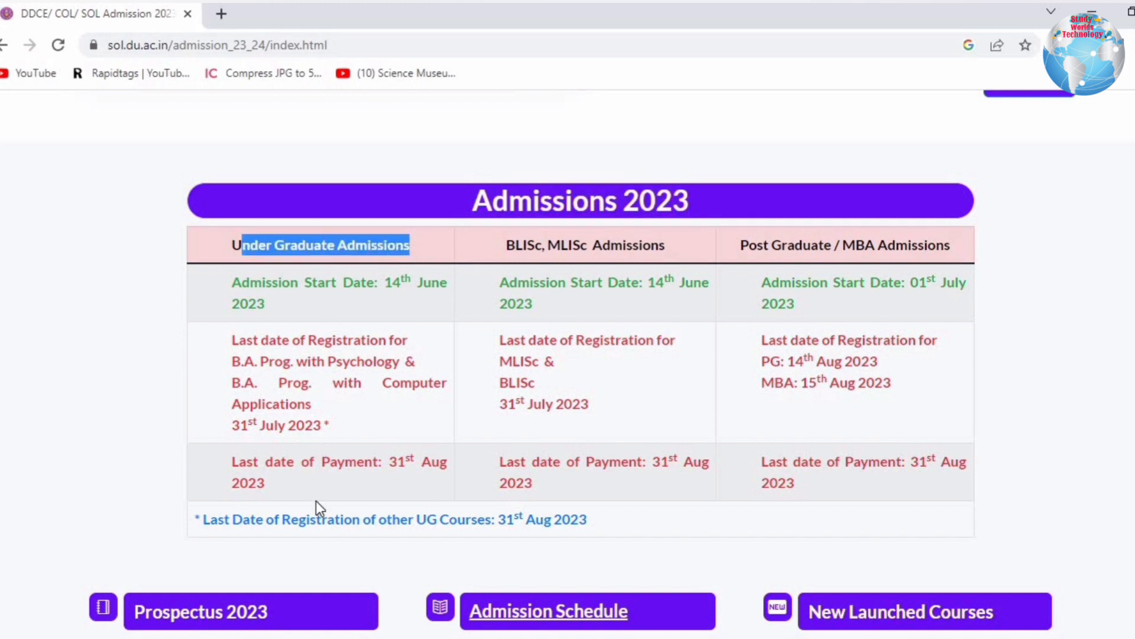
{"action": "left_click_drag", "start_coordinate": [515, 247], "coordinate": [666, 248]}
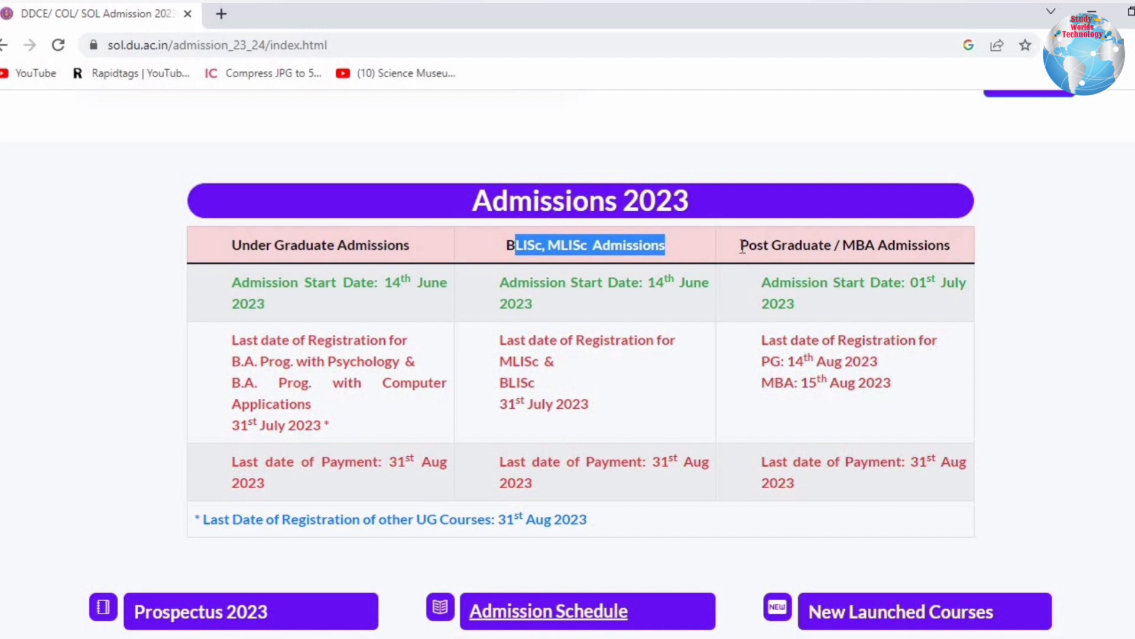
{"action": "left_click_drag", "start_coordinate": [743, 247], "coordinate": [958, 251]}
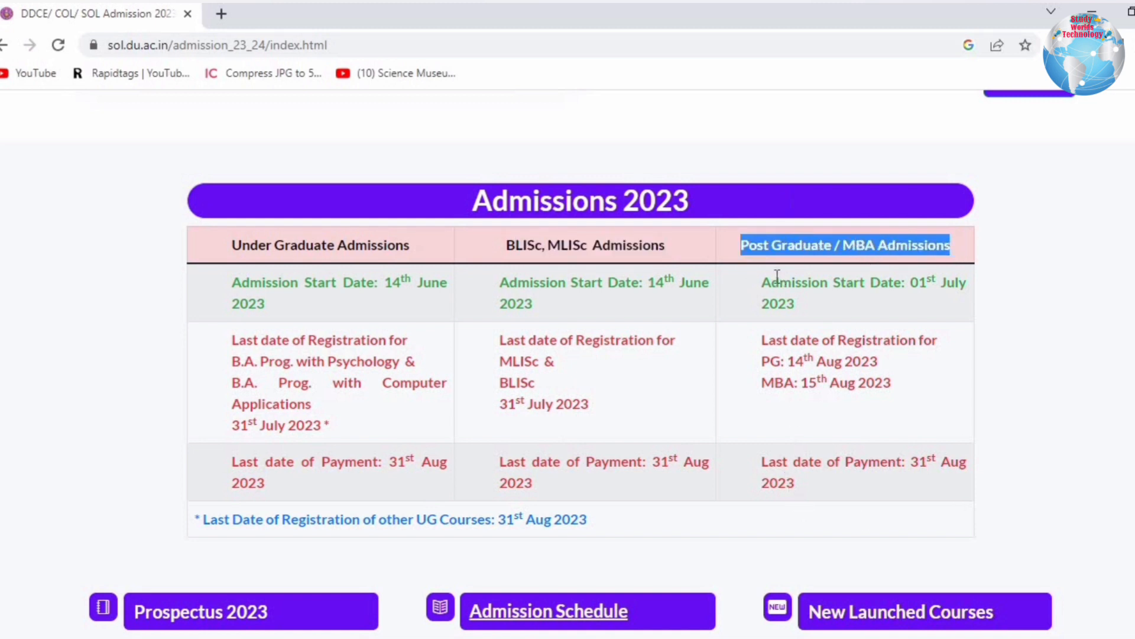
{"action": "left_click_drag", "start_coordinate": [771, 282], "coordinate": [959, 295]}
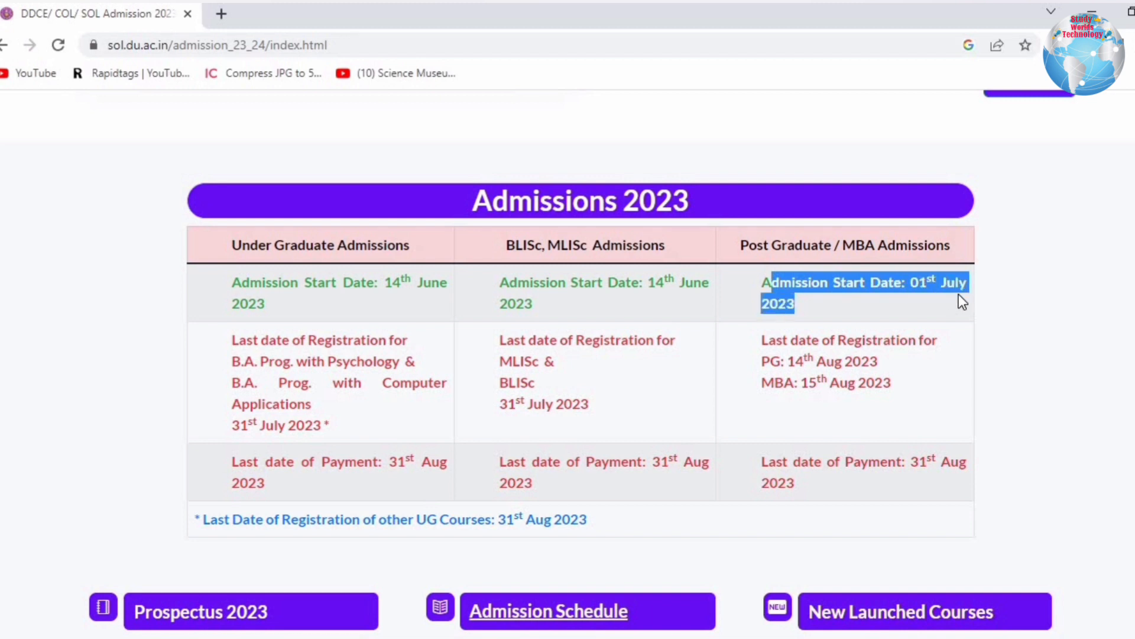
{"action": "left_click_drag", "start_coordinate": [767, 342], "coordinate": [891, 383]}
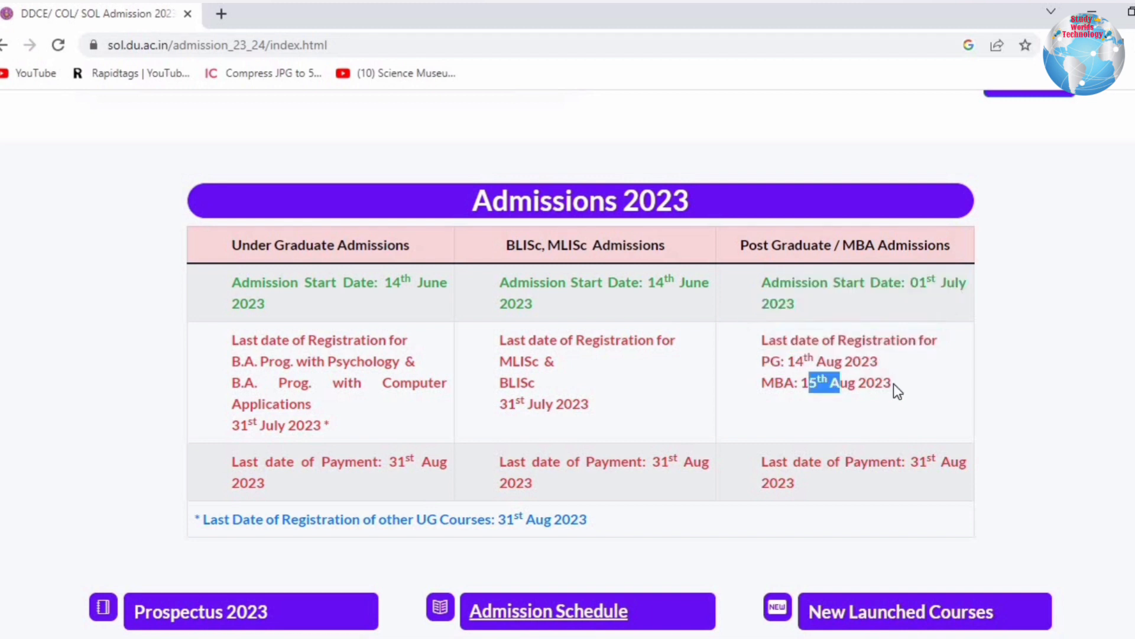
{"action": "mouse_move", "coordinate": [793, 461]}
{"action": "left_mouse_down"}
{"action": "mouse_move", "coordinate": [971, 466]}
{"action": "mouse_move", "coordinate": [801, 482]}
{"action": "left_mouse_up"}
Go to the Programs Structure 2023 page.
{"action": "left_click", "coordinate": [799, 482]}
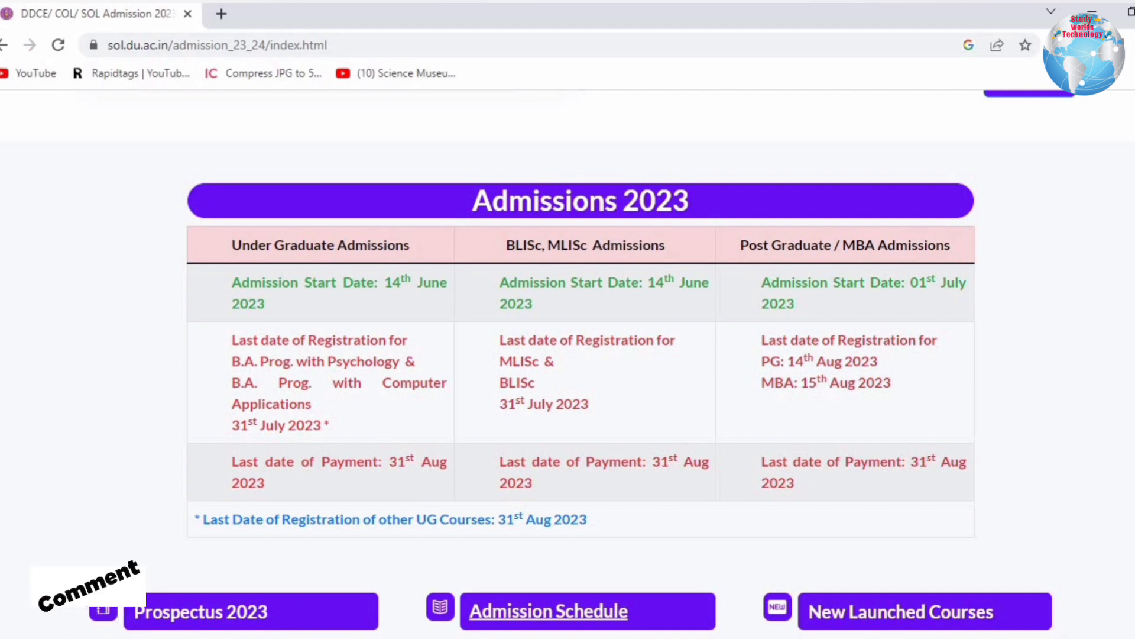
{"action": "scroll", "coordinate": [624, 231], "scroll_direction": "down", "scroll_amount": 5}
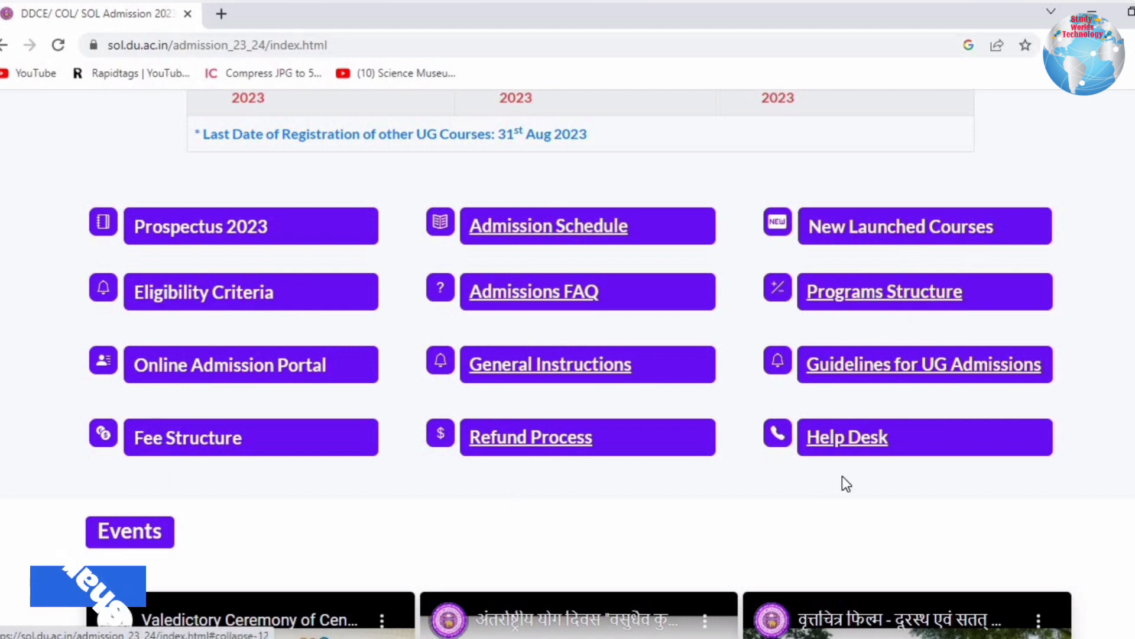
{"action": "left_click", "coordinate": [887, 297]}
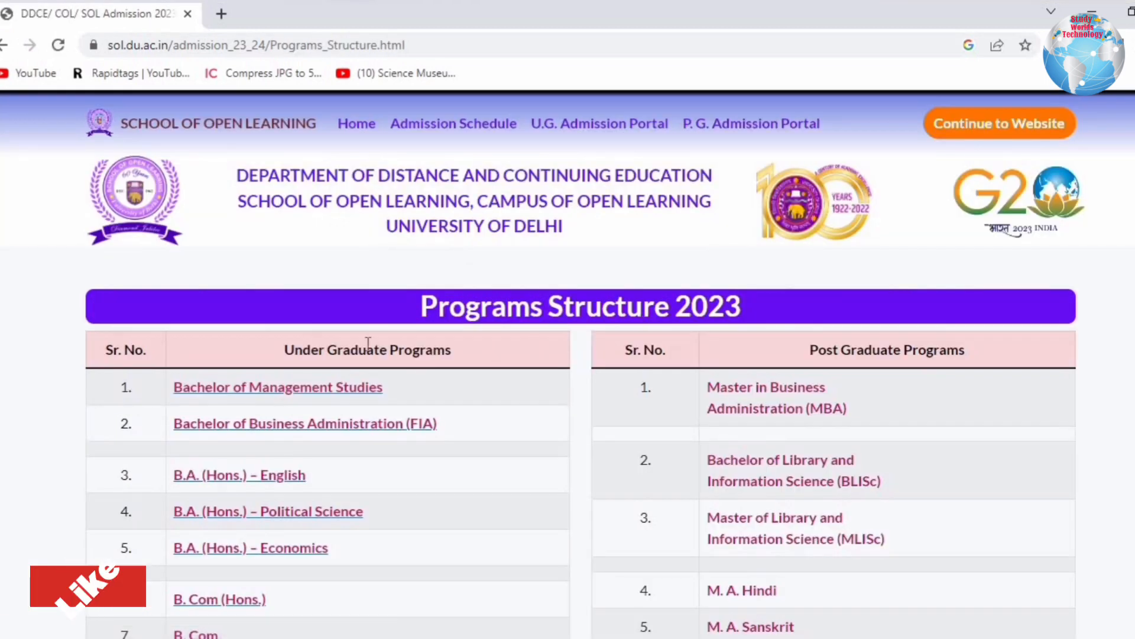
Note the Under Graduate and Post Graduate Programs headings in the programmes table.
{"action": "left_click_drag", "start_coordinate": [500, 349], "coordinate": [327, 350]}
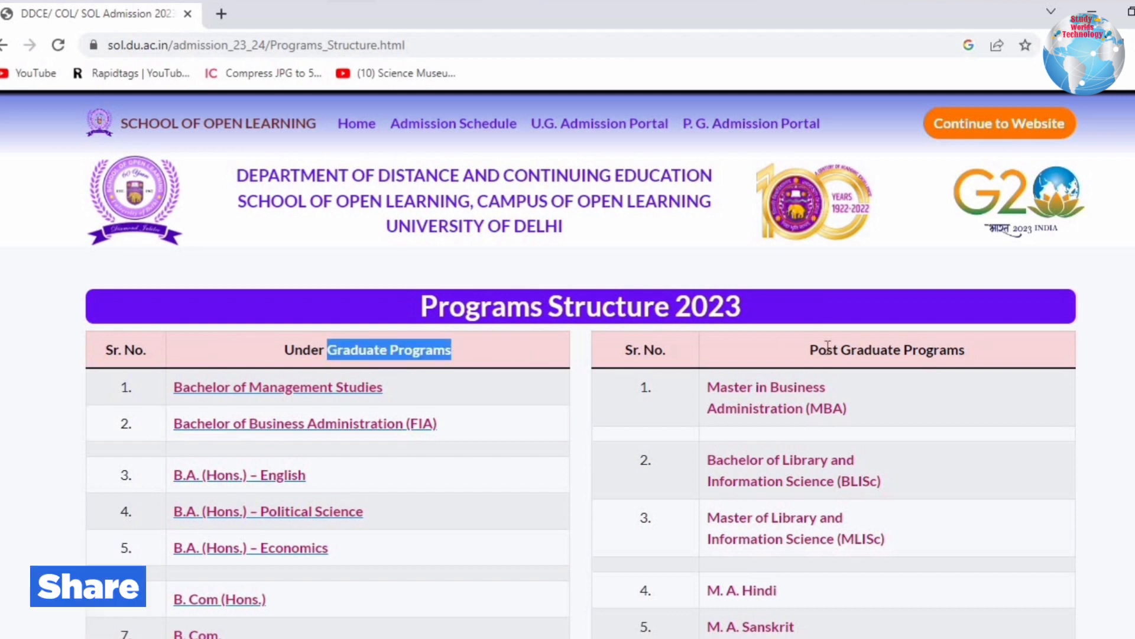
{"action": "left_click_drag", "start_coordinate": [819, 351], "coordinate": [959, 350]}
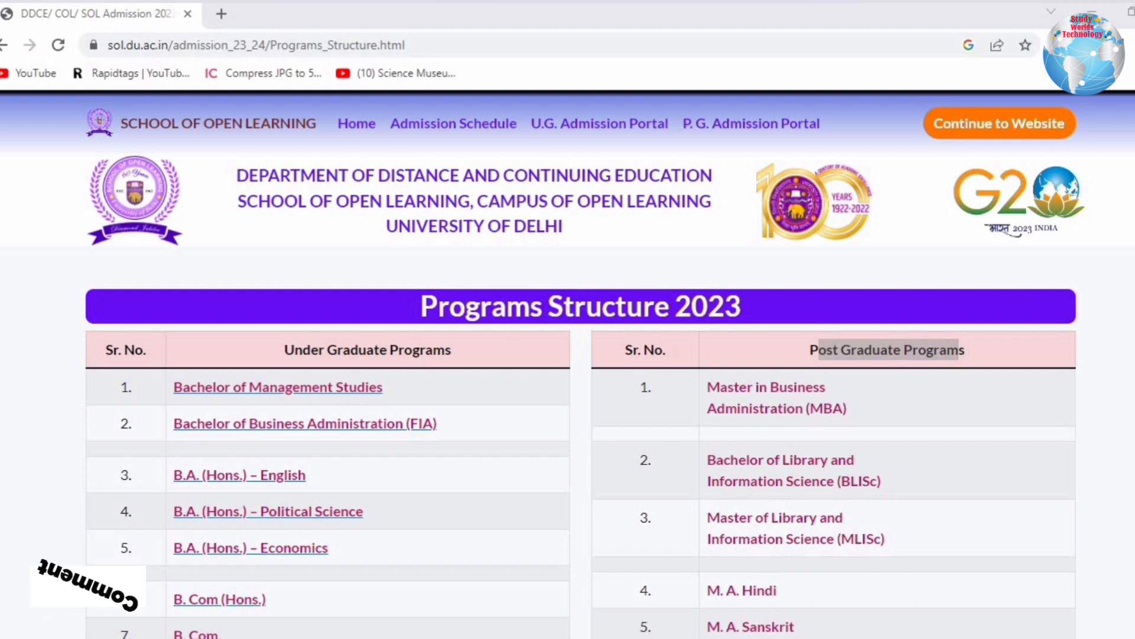
{"action": "scroll", "coordinate": [958, 292], "scroll_direction": "down", "scroll_amount": 3}
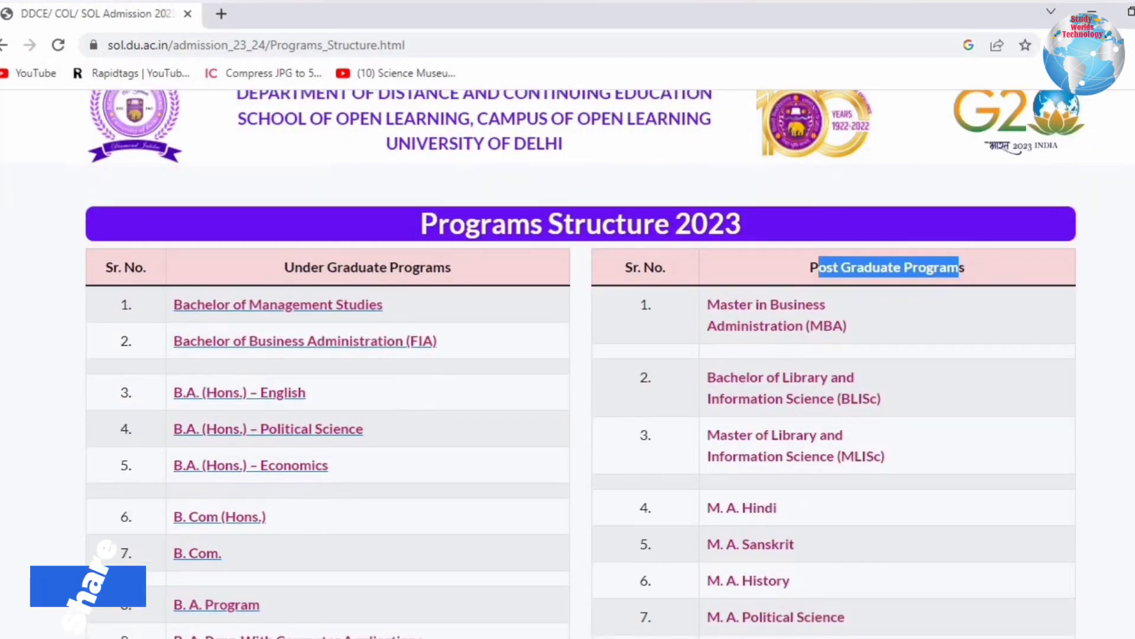
{"action": "left_click", "coordinate": [832, 242]}
Go through the PG programmes: MBA, BLISc, MLISc, M.A. Hindi, Sanskrit, History, Political Science, M.Com.
{"action": "triple_click", "coordinate": [835, 250]}
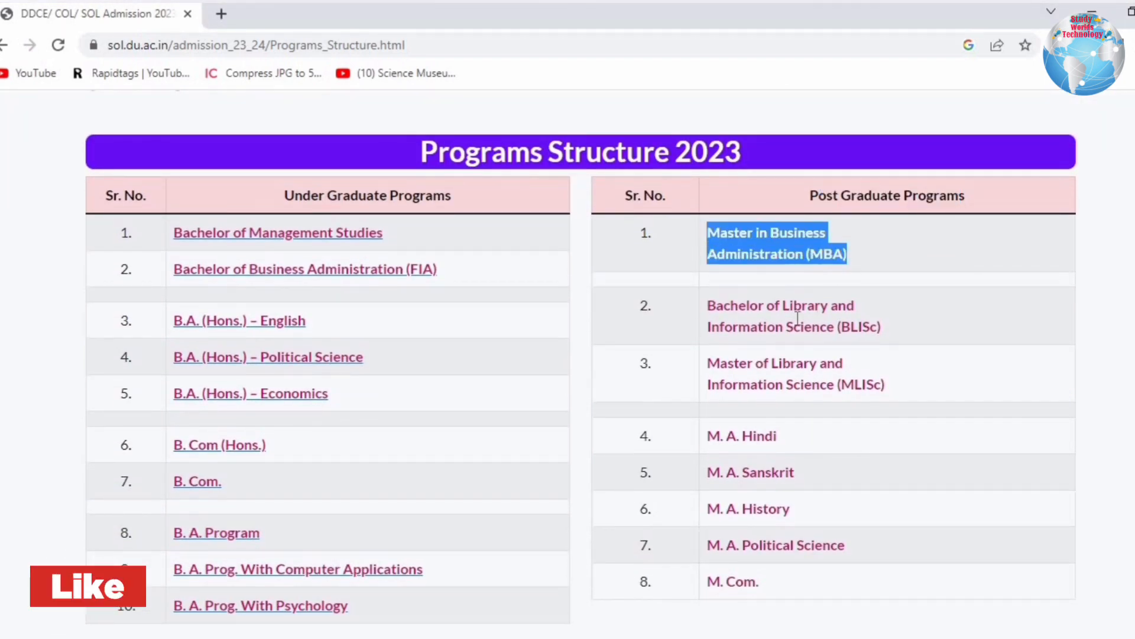
{"action": "left_click_drag", "start_coordinate": [747, 306], "coordinate": [872, 328]}
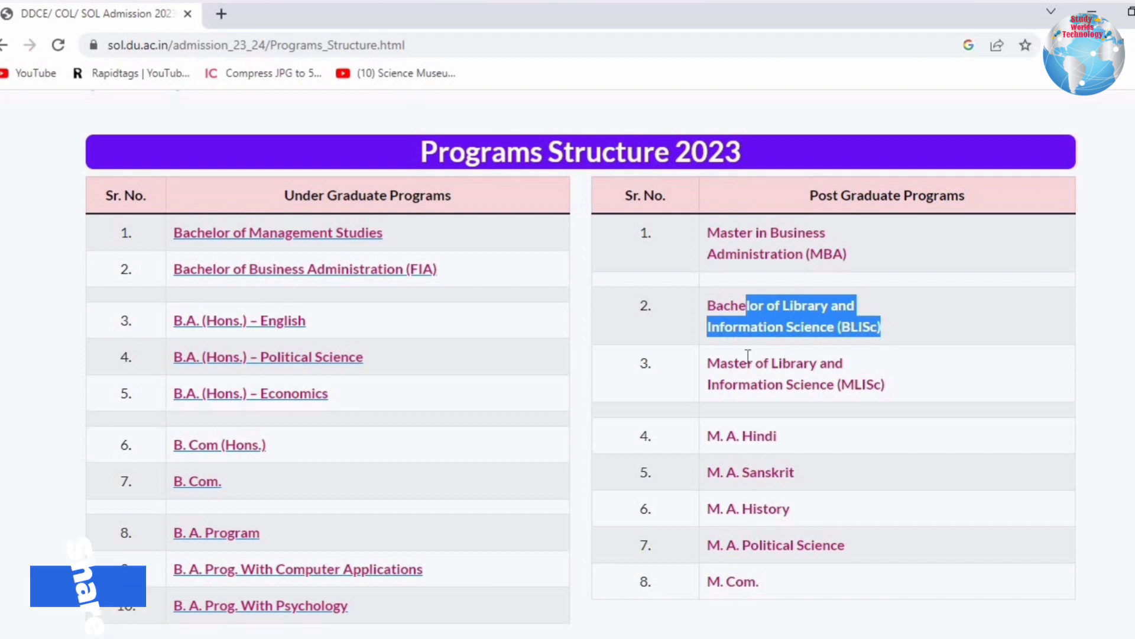
{"action": "left_click_drag", "start_coordinate": [735, 364], "coordinate": [892, 401]}
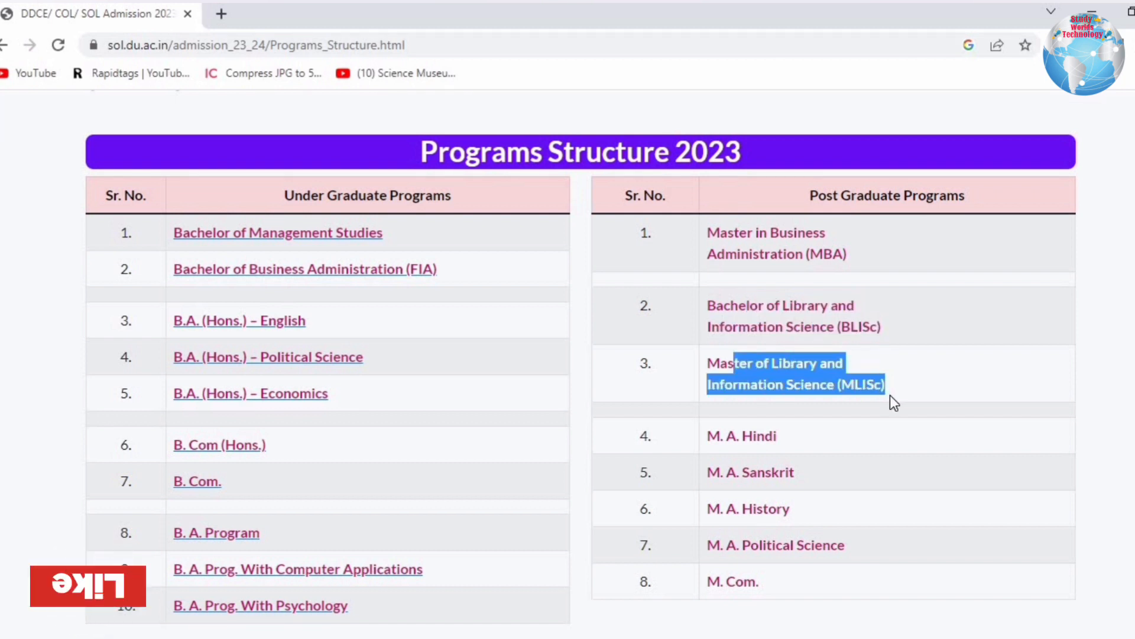
{"action": "left_click_drag", "start_coordinate": [709, 439], "coordinate": [794, 441]}
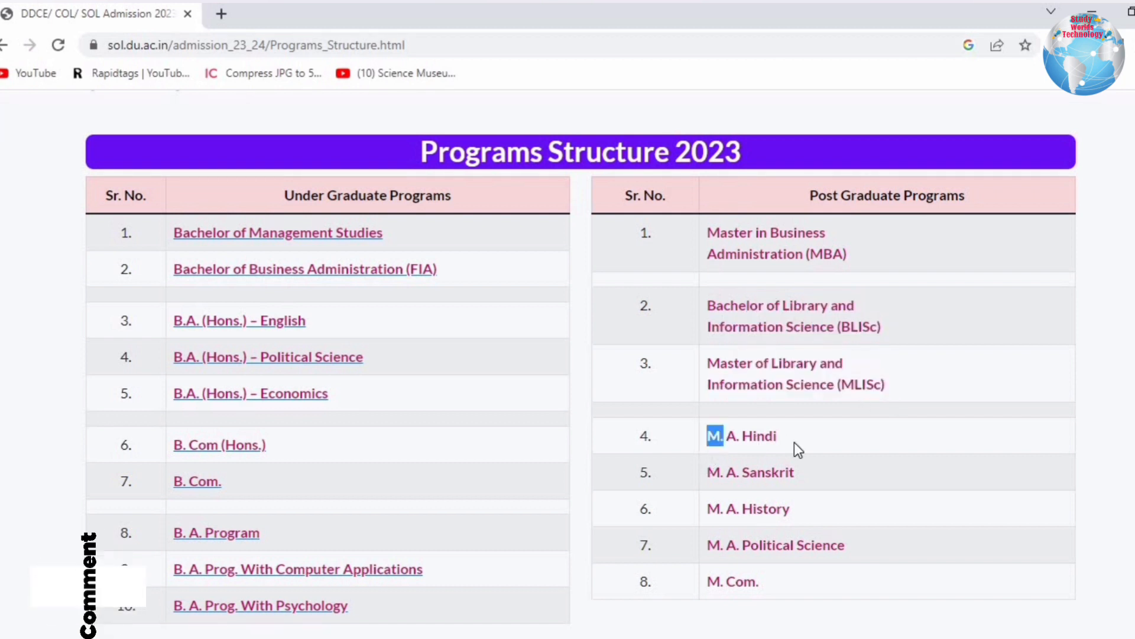
{"action": "left_click_drag", "start_coordinate": [725, 471], "coordinate": [798, 471]}
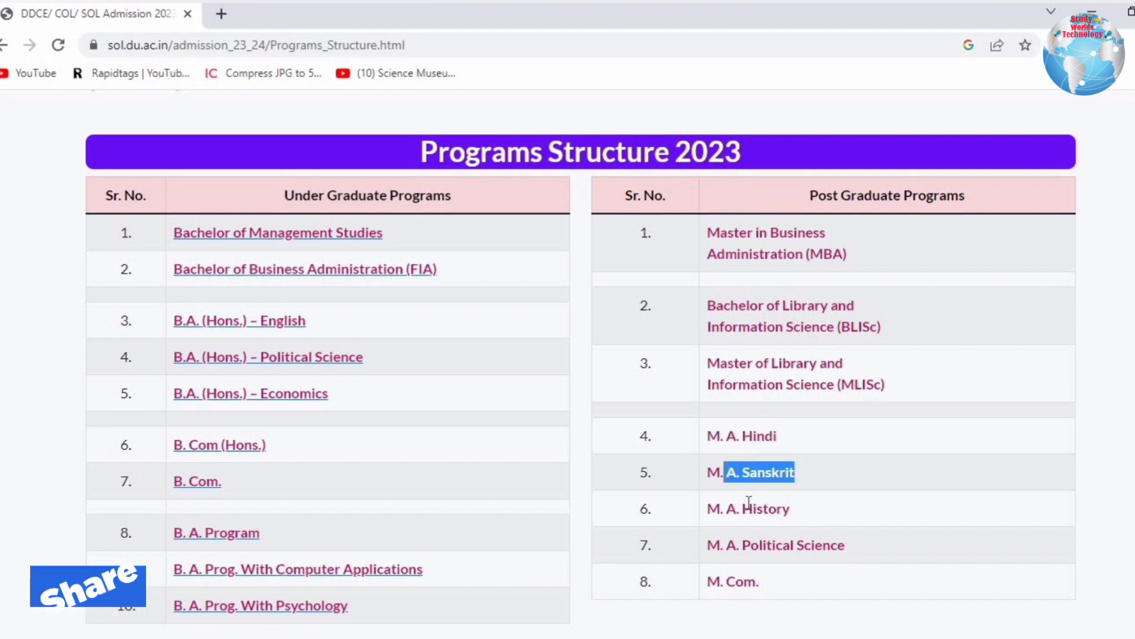
{"action": "left_click_drag", "start_coordinate": [743, 509], "coordinate": [804, 514]}
{"action": "left_click_drag", "start_coordinate": [737, 552], "coordinate": [839, 554]}
{"action": "left_click_drag", "start_coordinate": [729, 575], "coordinate": [797, 580]}
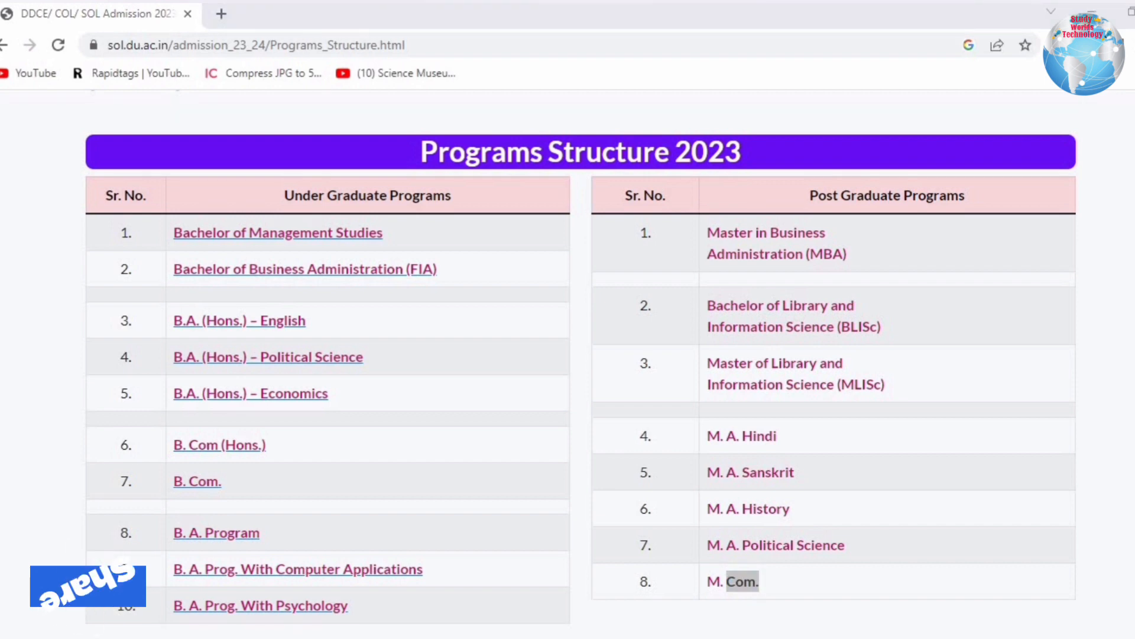
Return to the SOL DU admission home page.
{"action": "scroll", "coordinate": [867, 141], "scroll_direction": "down", "scroll_amount": 2}
{"action": "scroll", "coordinate": [868, 141], "scroll_direction": "up", "scroll_amount": 5}
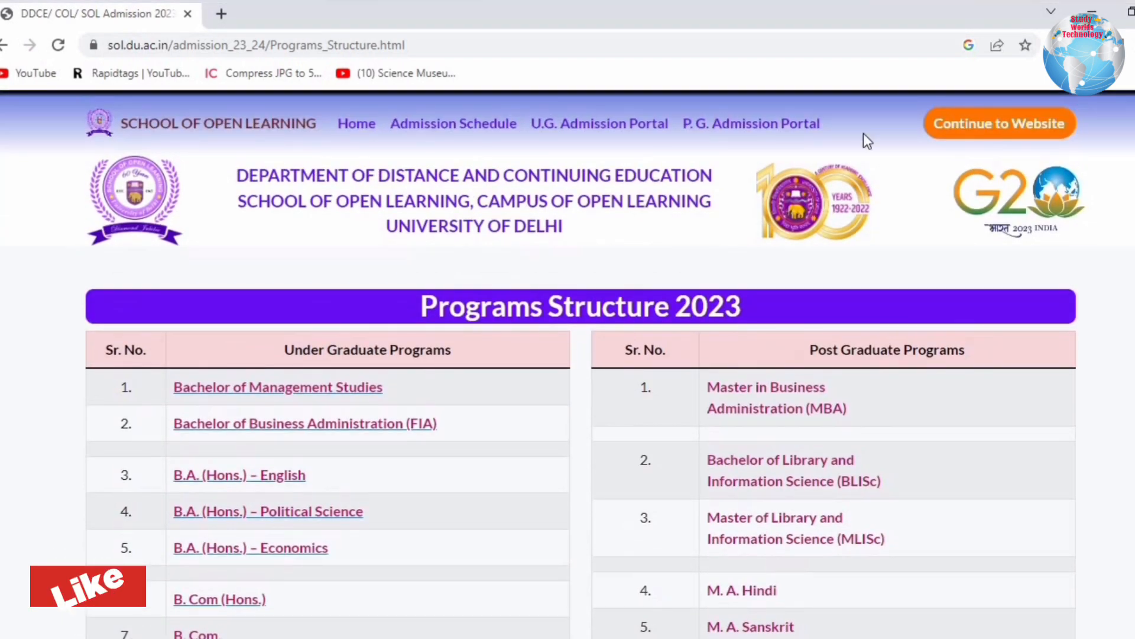
{"action": "left_click", "coordinate": [6, 46]}
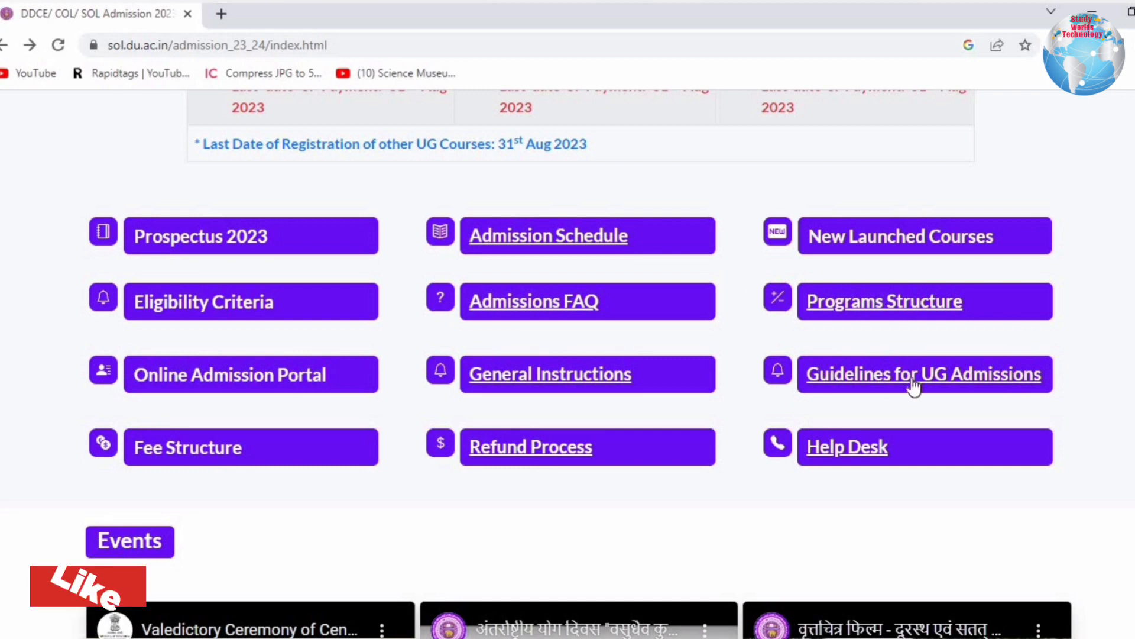
Open the PG and MBA Fee Structure pages in new tabs and view the PG one.
{"action": "left_click", "coordinate": [195, 453]}
{"action": "scroll", "coordinate": [234, 502], "scroll_direction": "down", "scroll_amount": 2}
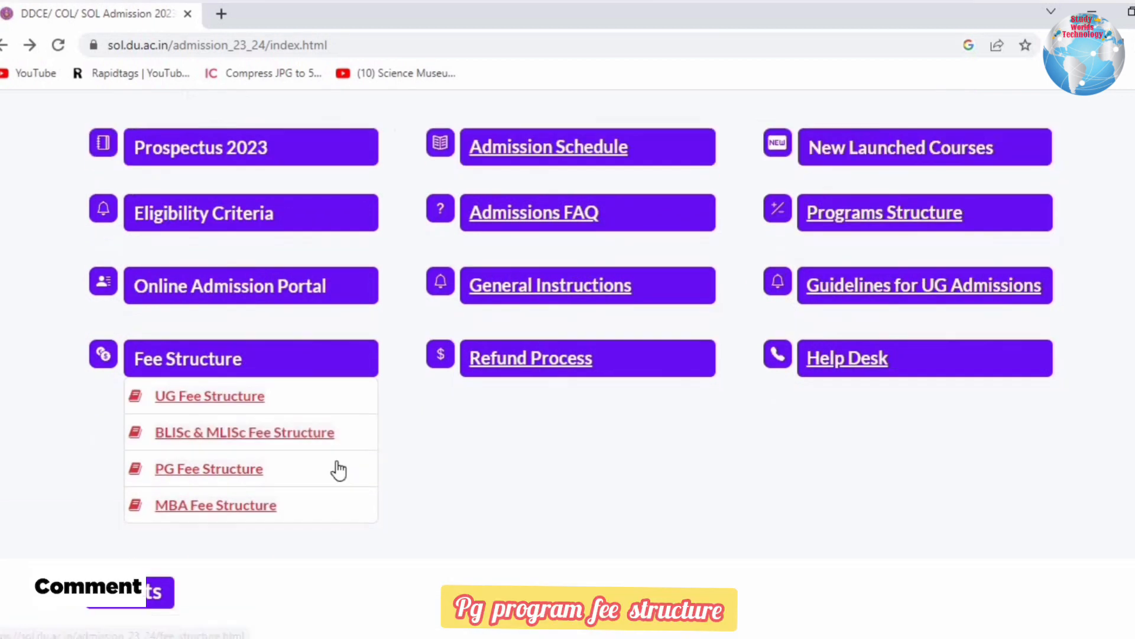
{"action": "right_click", "coordinate": [181, 468]}
{"action": "left_click", "coordinate": [224, 476]}
{"action": "right_click", "coordinate": [201, 506]}
{"action": "left_click", "coordinate": [255, 358]}
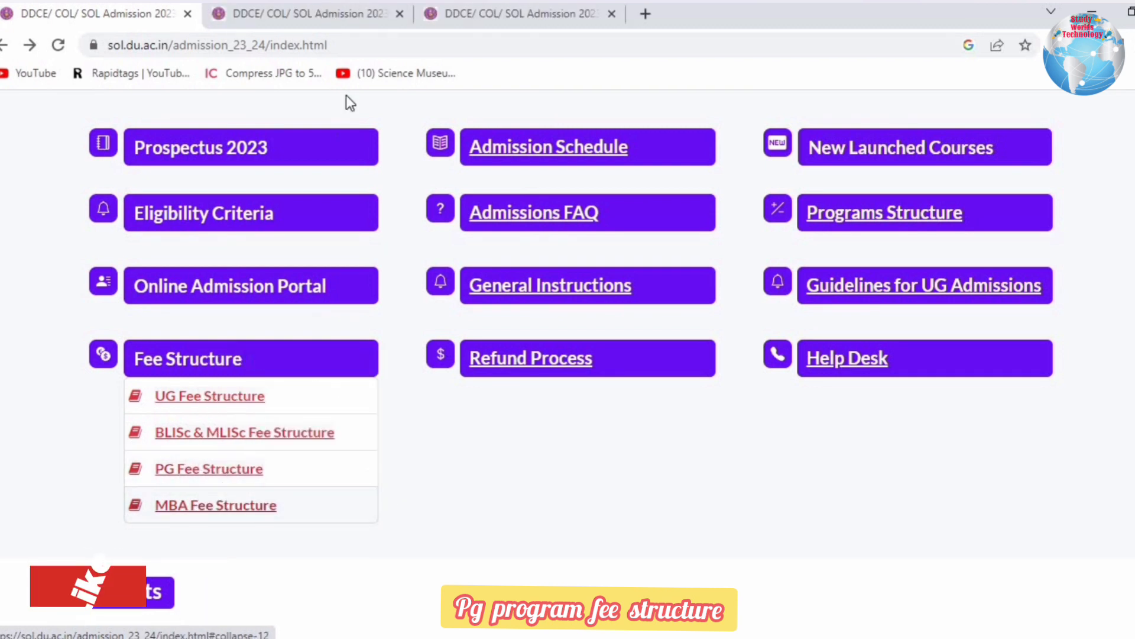
{"action": "left_click", "coordinate": [335, 13]}
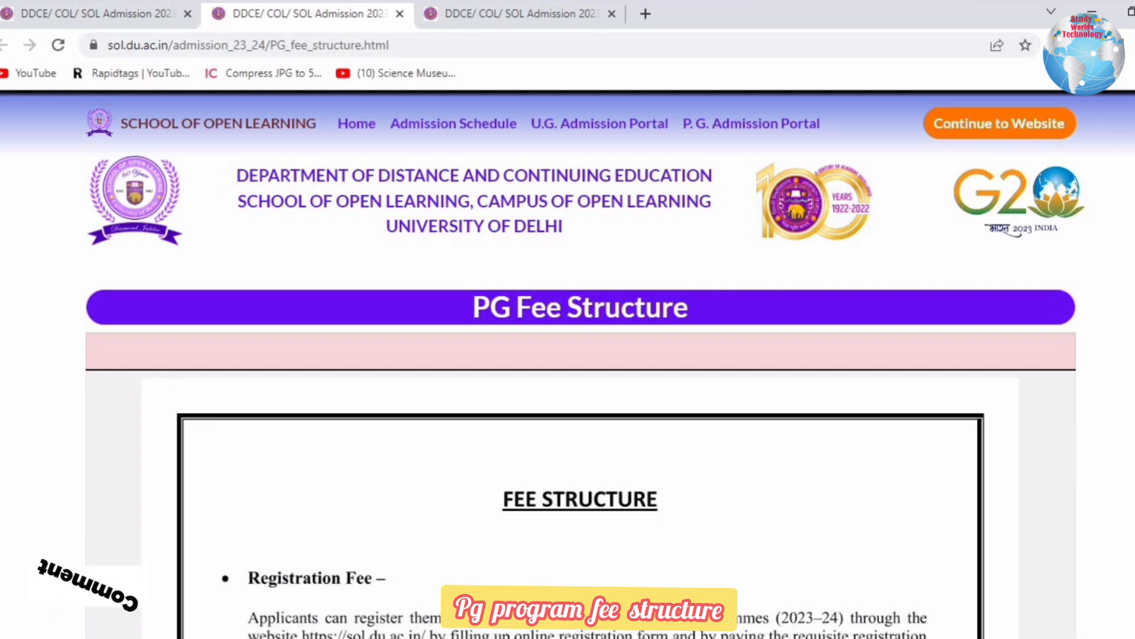
Read the PG fees from the registration fee to the M.Com/M.A. Hindi table totalling 7910.
{"action": "scroll", "coordinate": [567, 355], "scroll_direction": "down", "scroll_amount": 5}
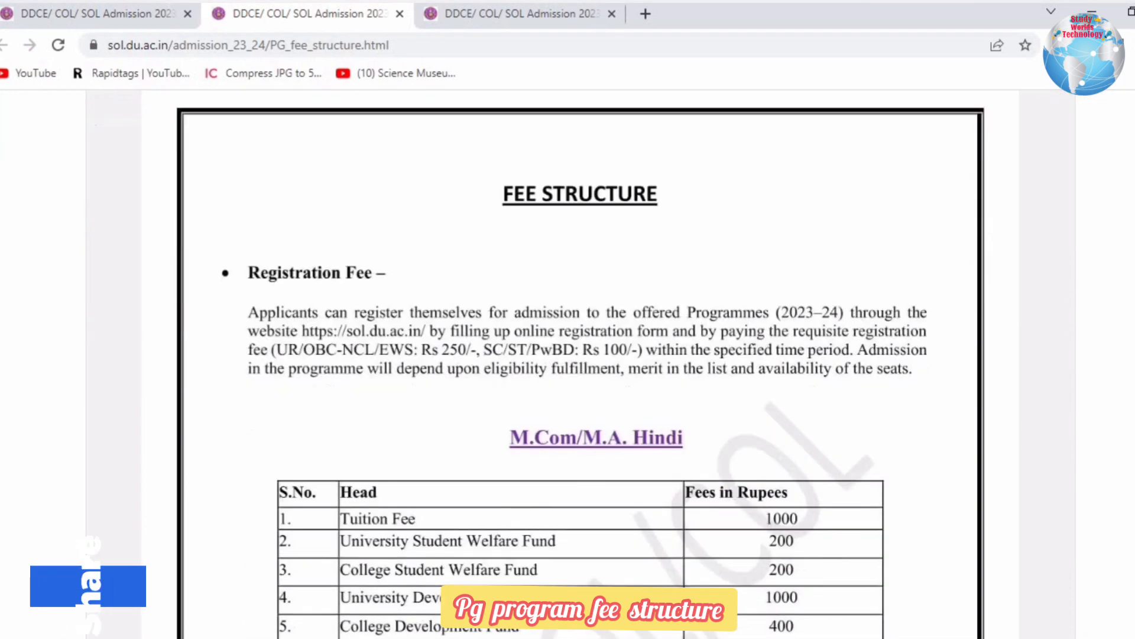
{"action": "scroll", "coordinate": [568, 355], "scroll_direction": "down", "scroll_amount": 1}
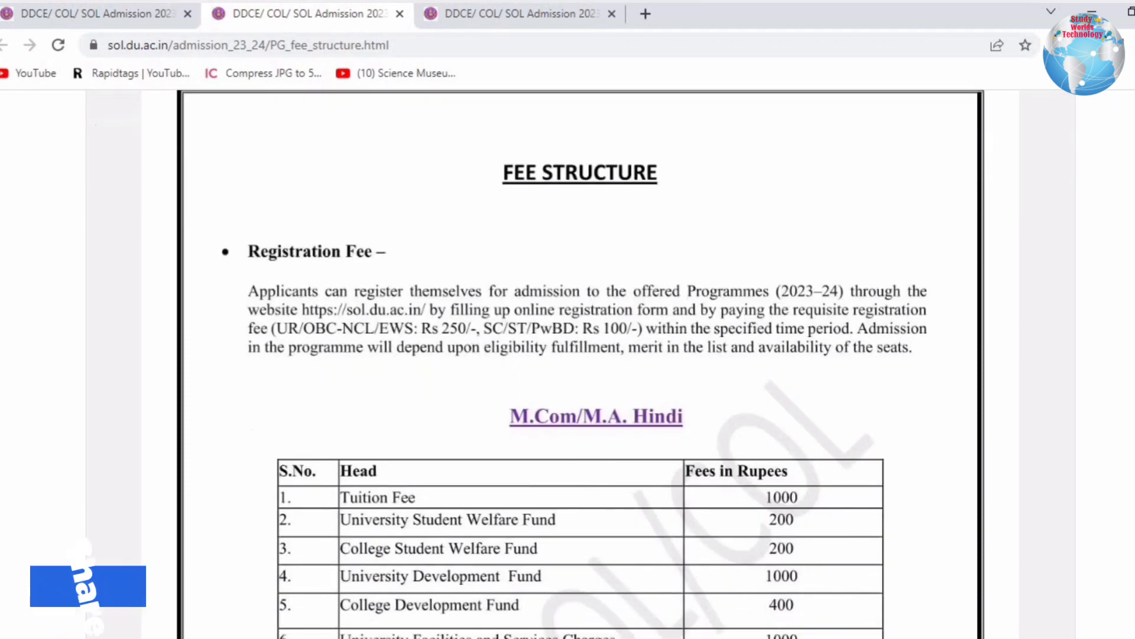
{"action": "scroll", "coordinate": [568, 355], "scroll_direction": "down", "scroll_amount": 3}
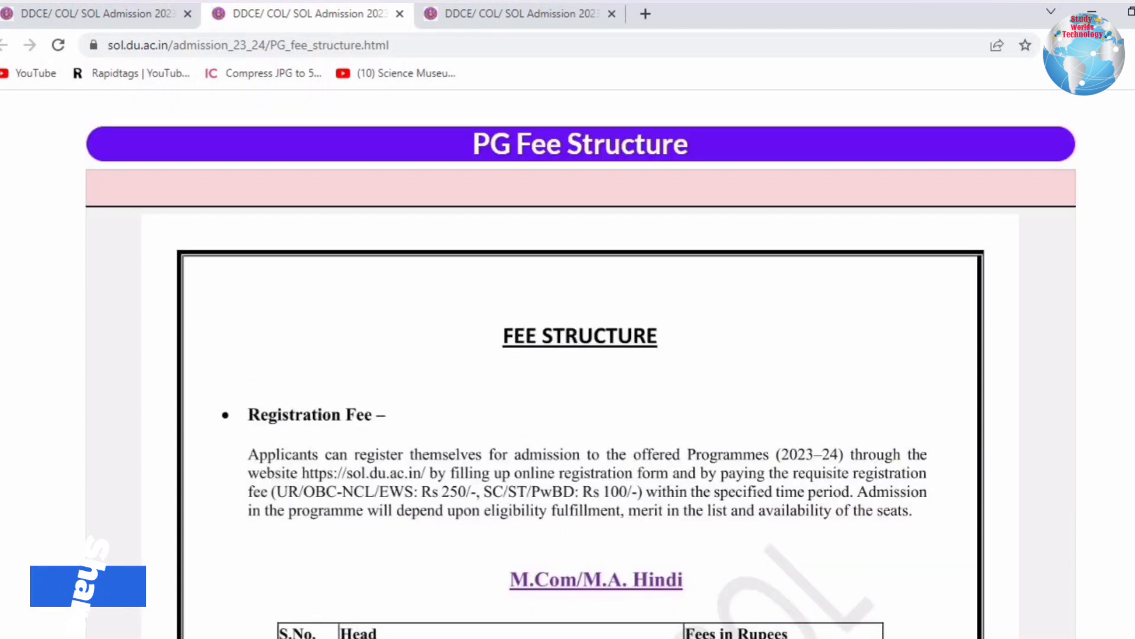
{"action": "scroll", "coordinate": [567, 355], "scroll_direction": "down", "scroll_amount": 3}
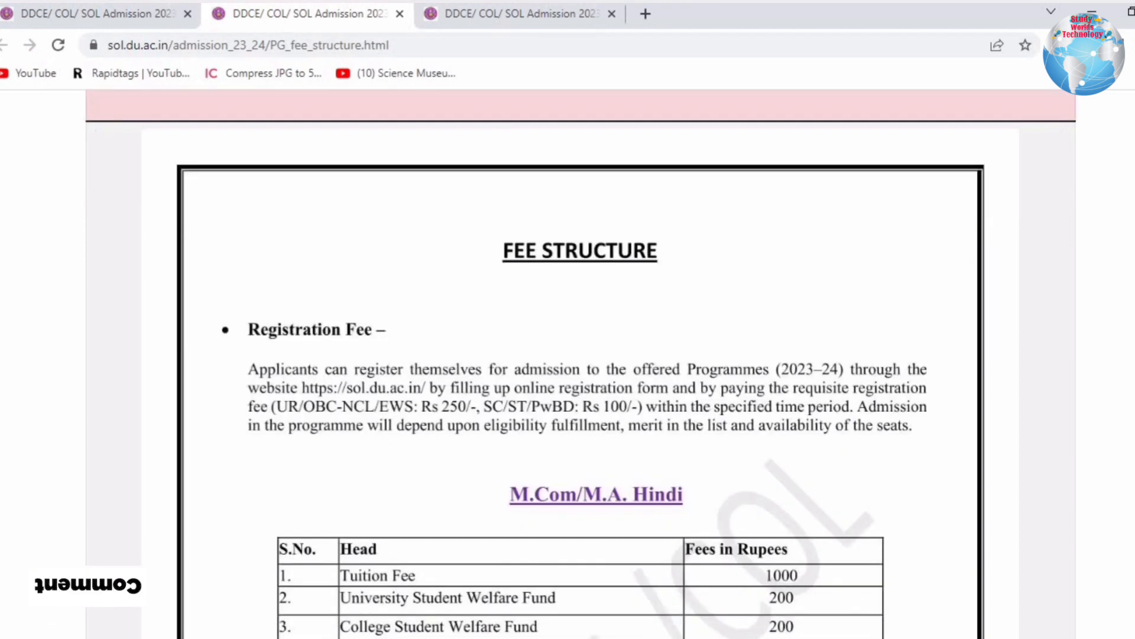
{"action": "scroll", "coordinate": [567, 354], "scroll_direction": "down", "scroll_amount": 2}
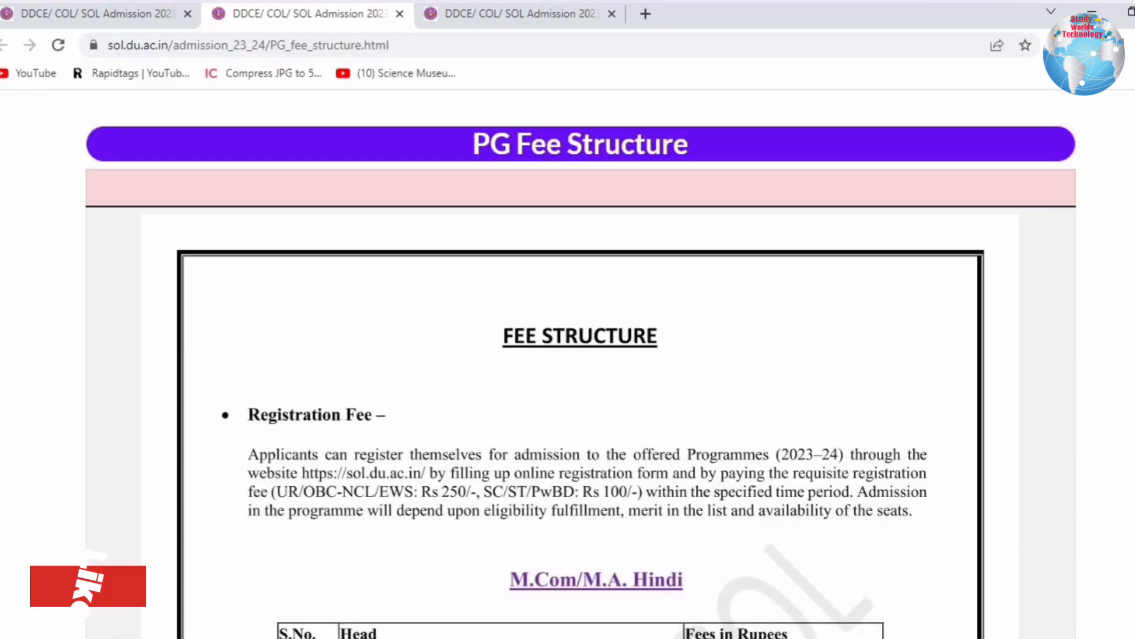
{"action": "scroll", "coordinate": [568, 355], "scroll_direction": "down", "scroll_amount": 3}
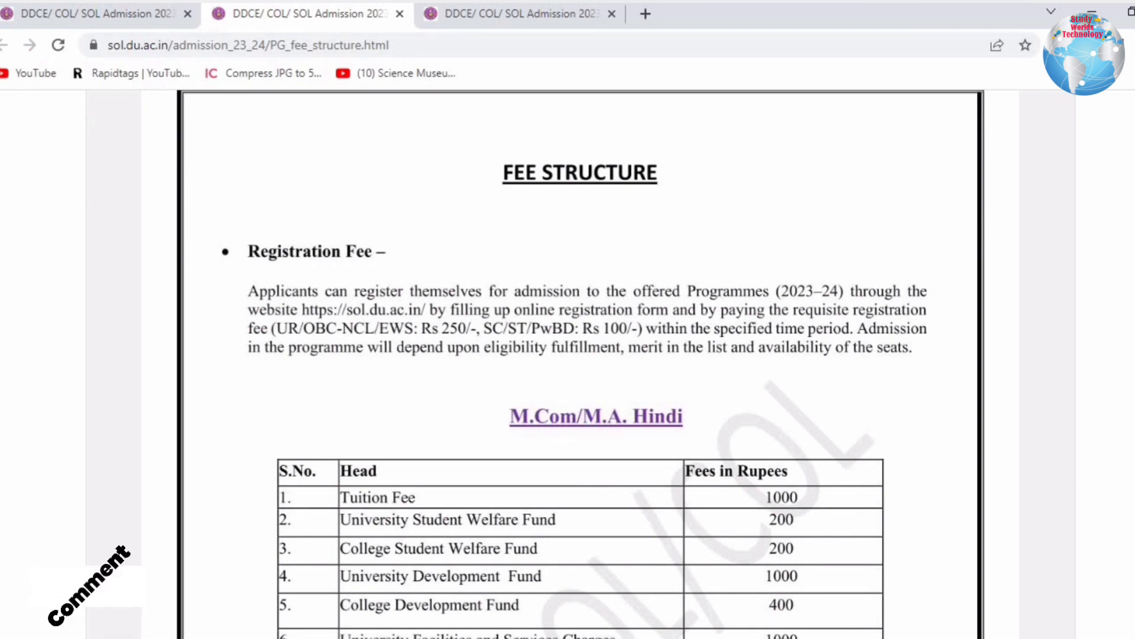
{"action": "scroll", "coordinate": [567, 355], "scroll_direction": "down", "scroll_amount": 4}
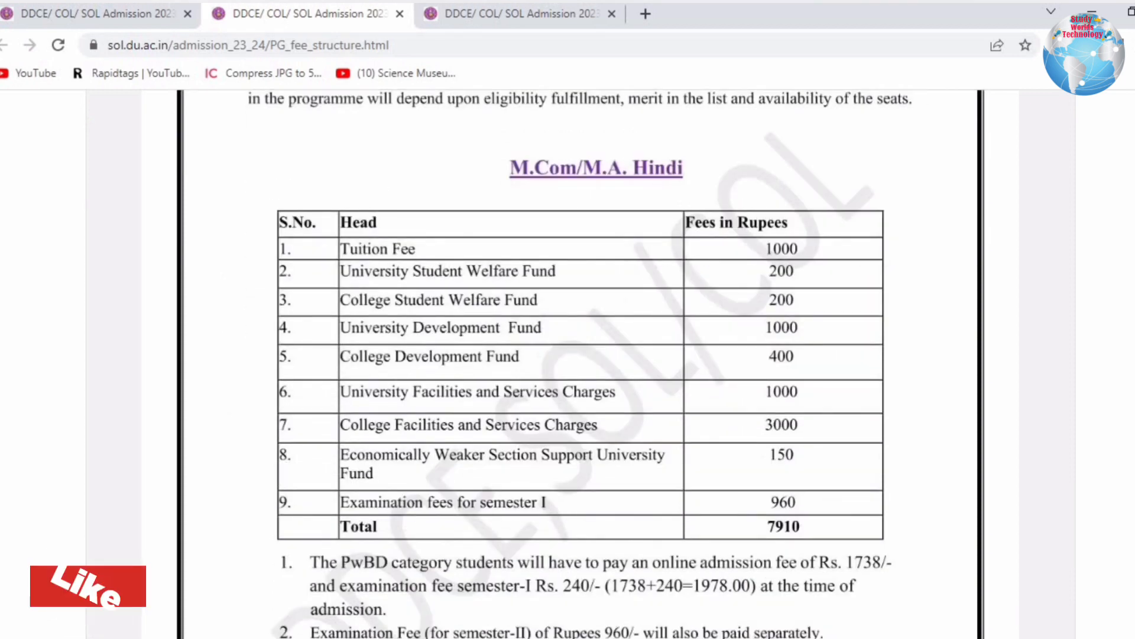
{"action": "scroll", "coordinate": [520, 296], "scroll_direction": "up", "scroll_amount": 1}
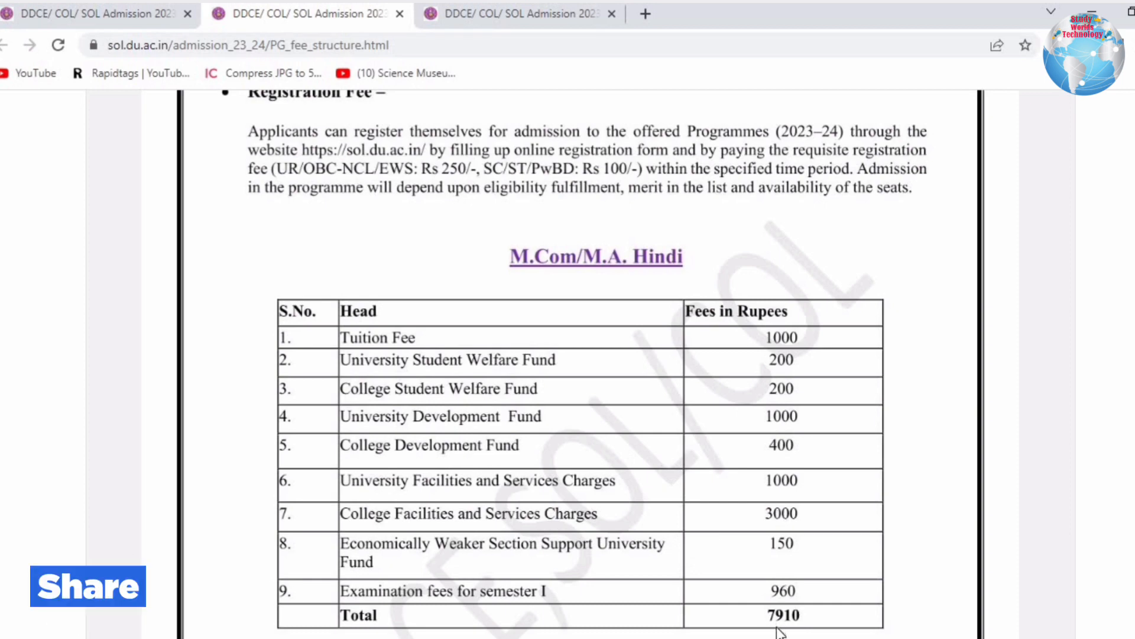
{"action": "scroll", "coordinate": [579, 355], "scroll_direction": "down", "scroll_amount": 10}
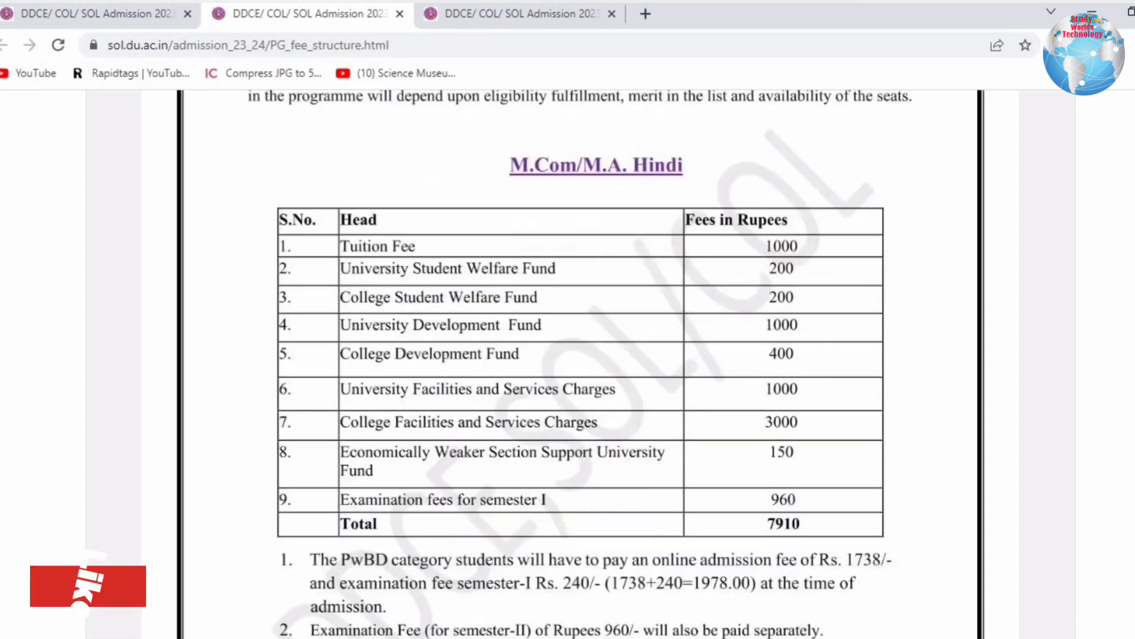
{"action": "scroll", "coordinate": [646, 304], "scroll_direction": "down", "scroll_amount": 1}
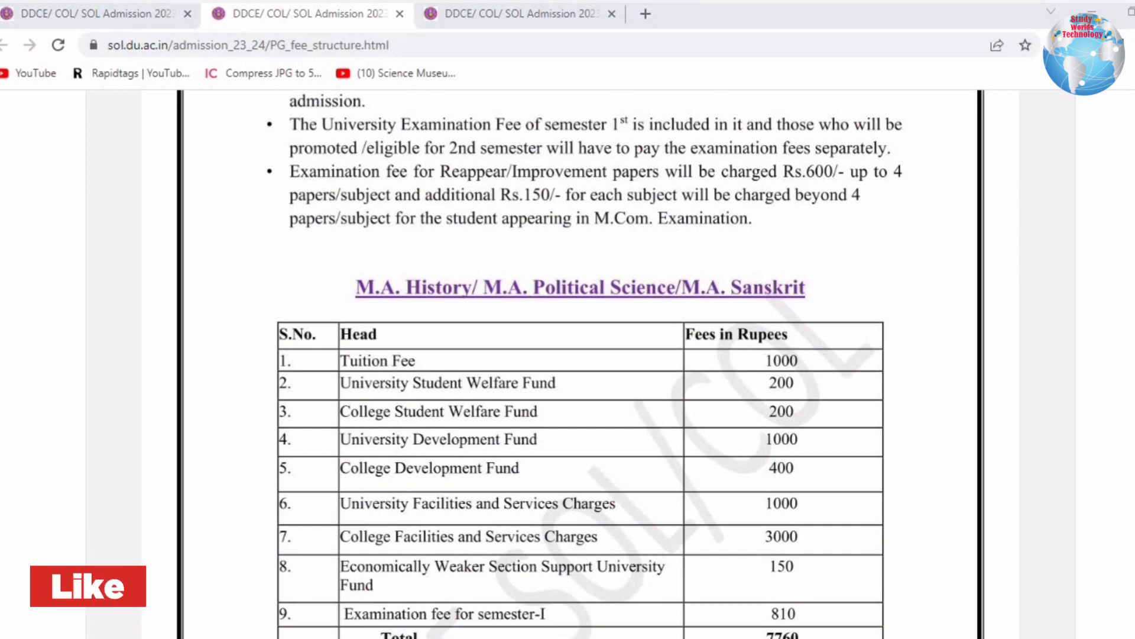
Read the M.A. History table (total 7760), notes and foreign-student fees, then scroll back up.
{"action": "scroll", "coordinate": [833, 375], "scroll_direction": "down", "scroll_amount": 4}
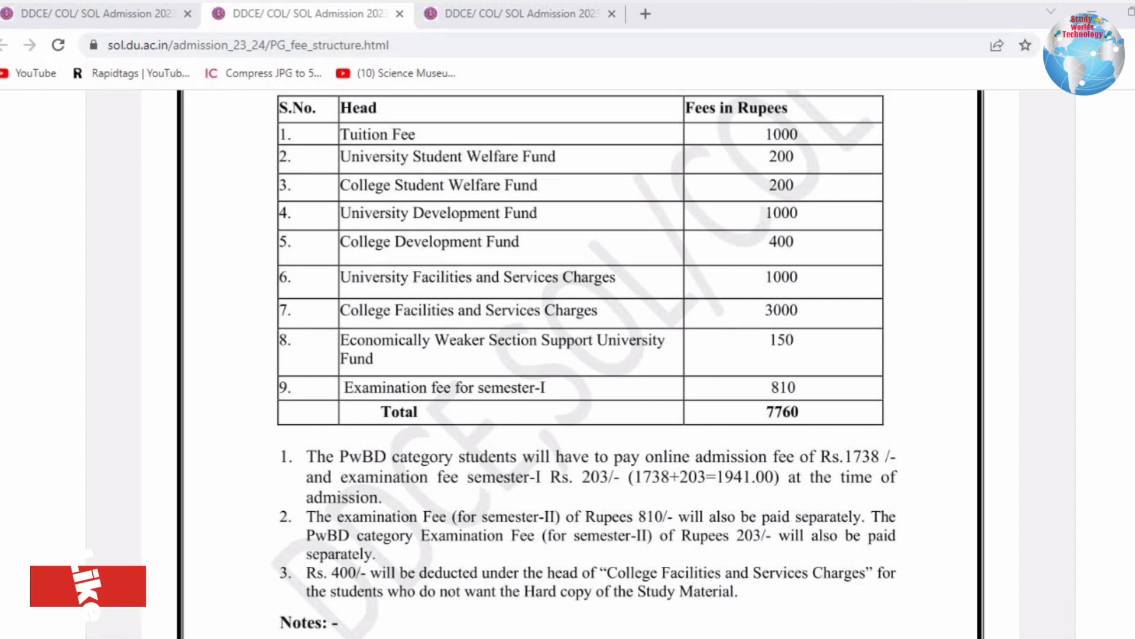
{"action": "scroll", "coordinate": [581, 364], "scroll_direction": "down", "scroll_amount": 6}
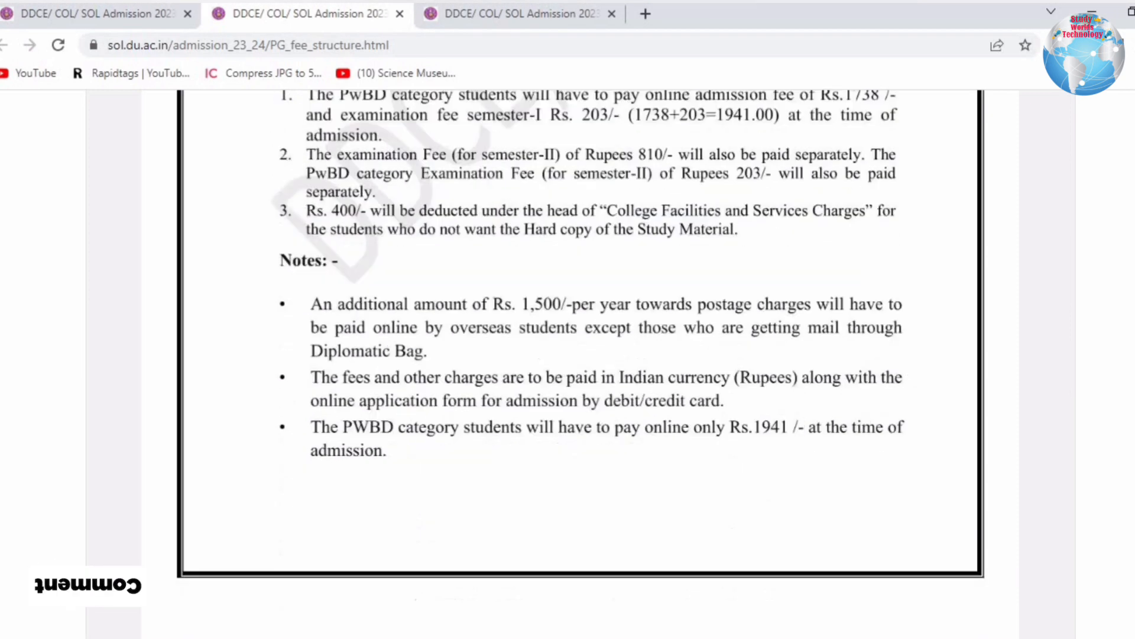
{"action": "scroll", "coordinate": [631, 307], "scroll_direction": "down", "scroll_amount": 1}
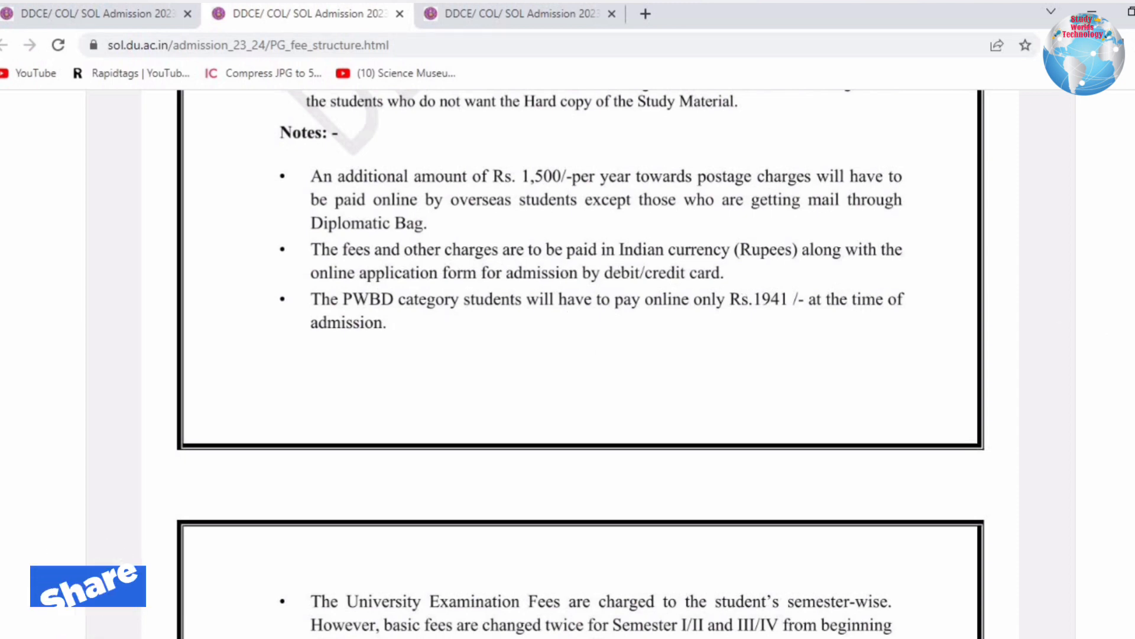
{"action": "scroll", "coordinate": [586, 364], "scroll_direction": "up", "scroll_amount": 10}
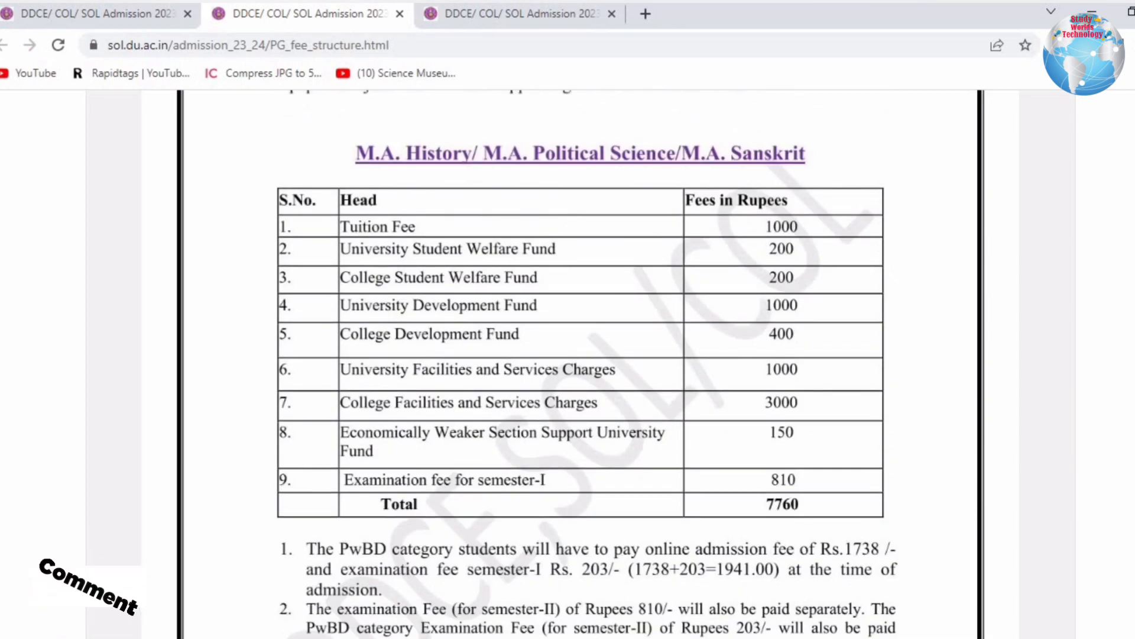
{"action": "scroll", "coordinate": [586, 364], "scroll_direction": "down", "scroll_amount": 15}
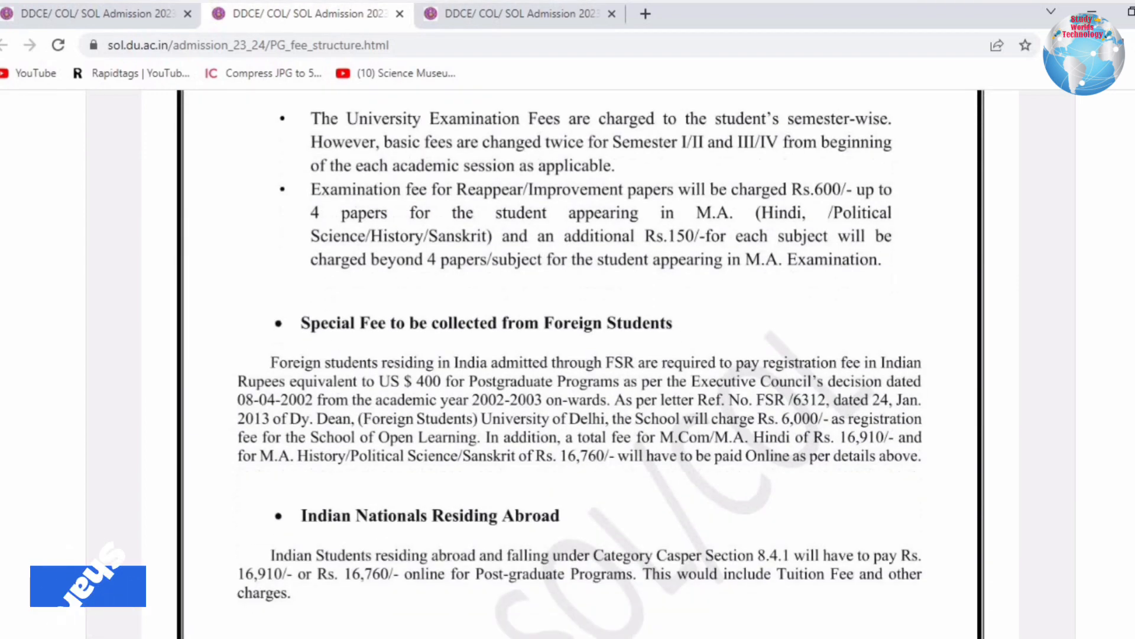
{"action": "scroll", "coordinate": [586, 364], "scroll_direction": "down", "scroll_amount": 10}
{"action": "scroll", "coordinate": [580, 364], "scroll_direction": "up", "scroll_amount": 20}
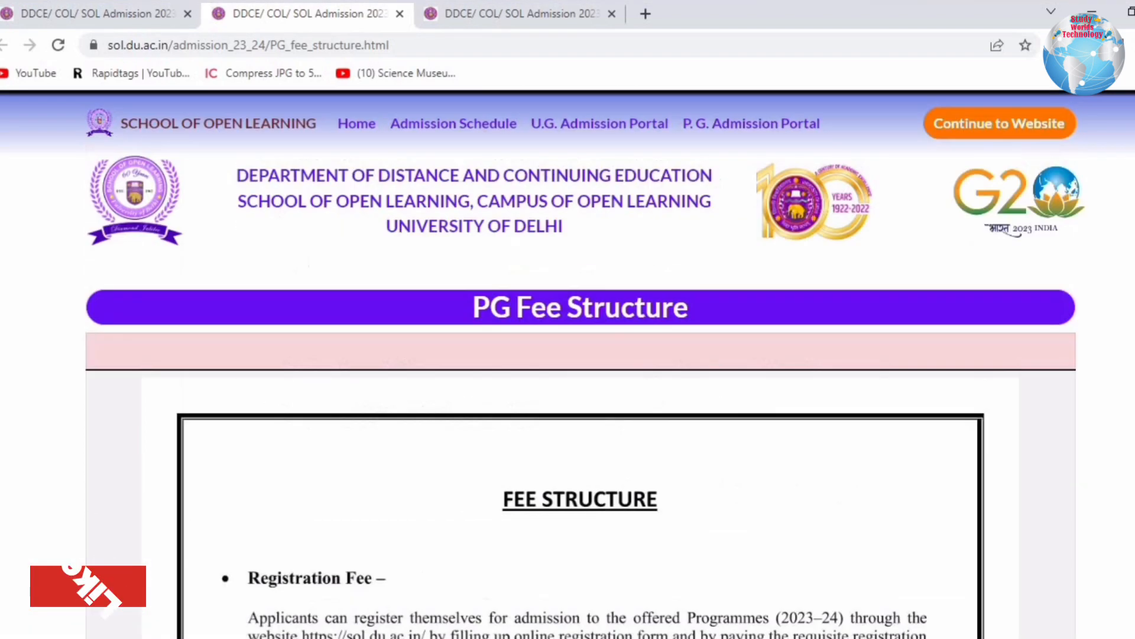
Close the PG fee tab, review the MBA fees totalling 51720, and close that tab too.
{"action": "left_click", "coordinate": [400, 17]}
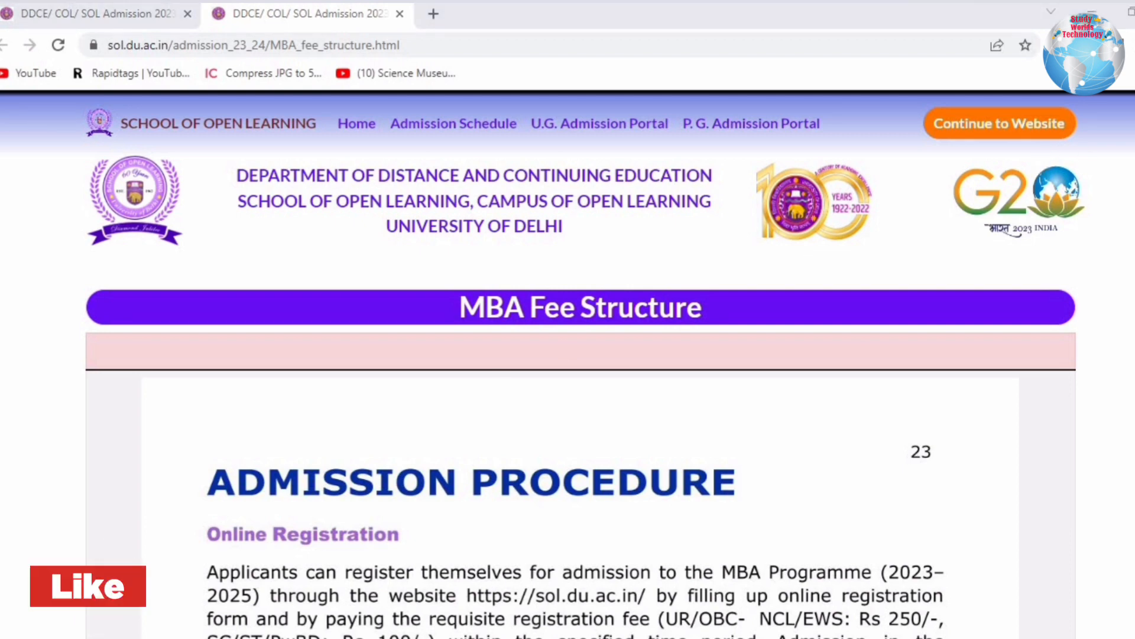
{"action": "scroll", "coordinate": [573, 367], "scroll_direction": "down", "scroll_amount": 8}
{"action": "scroll", "coordinate": [390, 267], "scroll_direction": "up", "scroll_amount": 2}
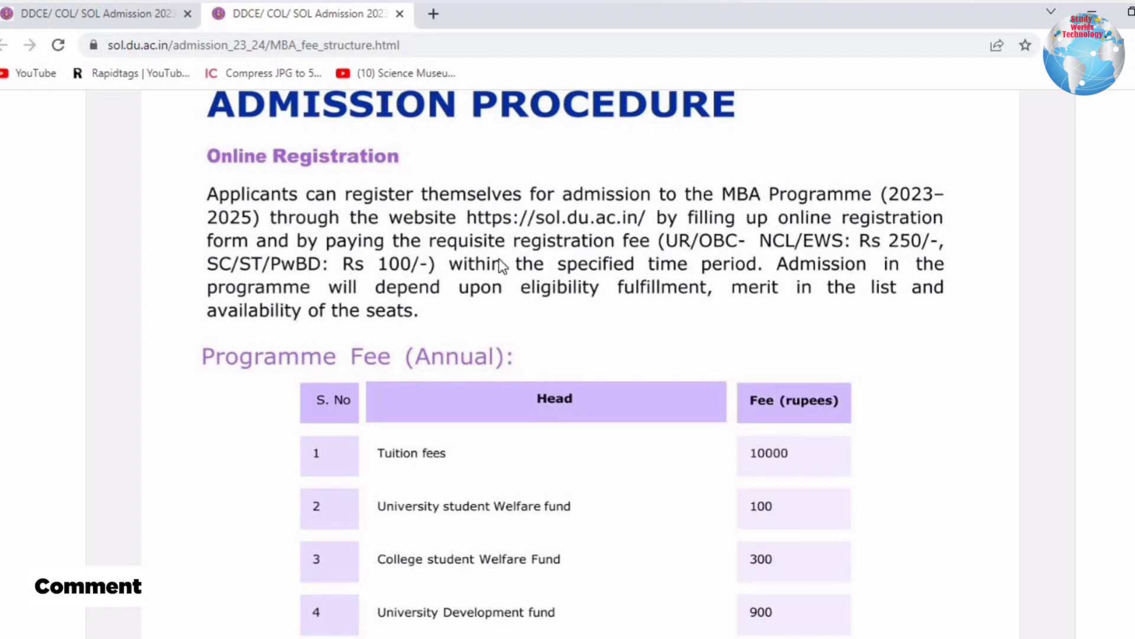
{"action": "scroll", "coordinate": [672, 249], "scroll_direction": "down", "scroll_amount": 3}
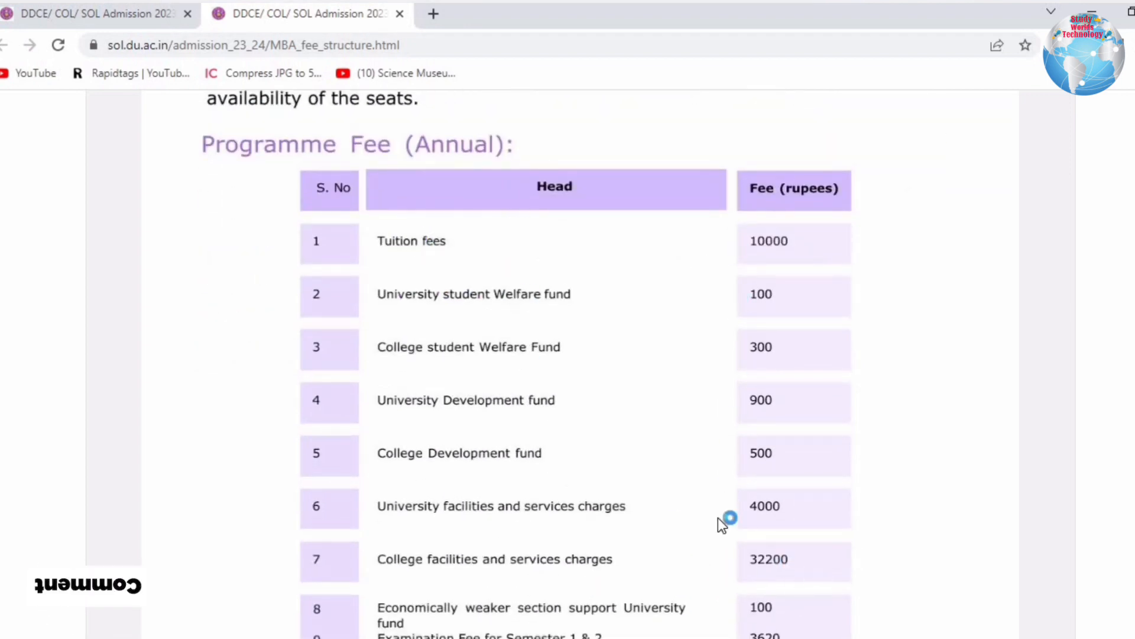
{"action": "scroll", "coordinate": [388, 375], "scroll_direction": "down", "scroll_amount": 4}
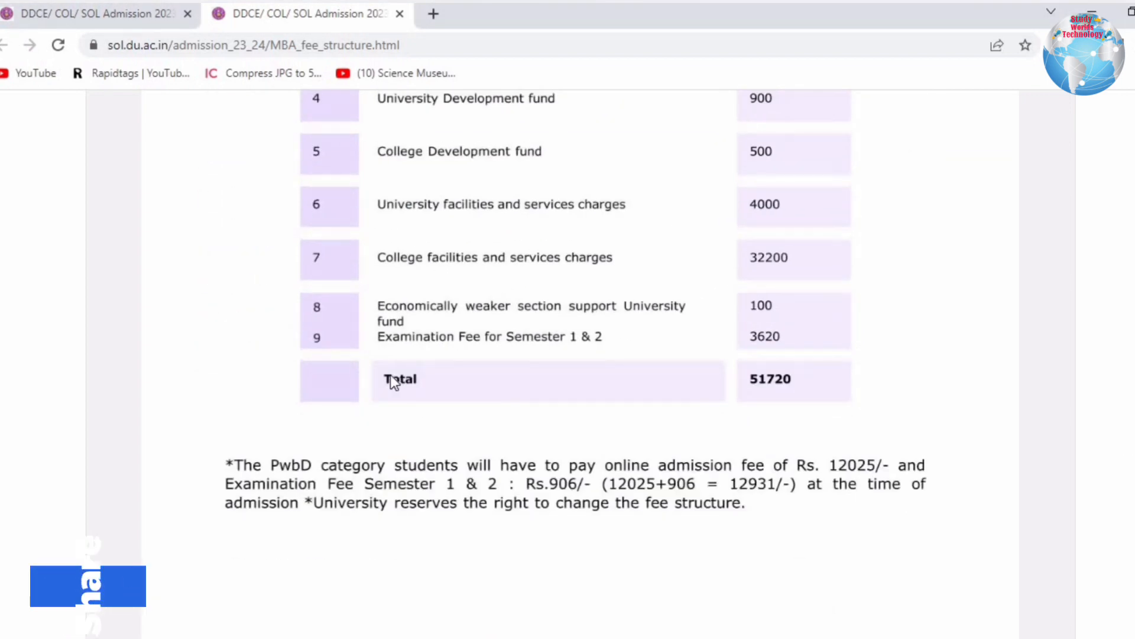
{"action": "key", "text": "ctrl+w"}
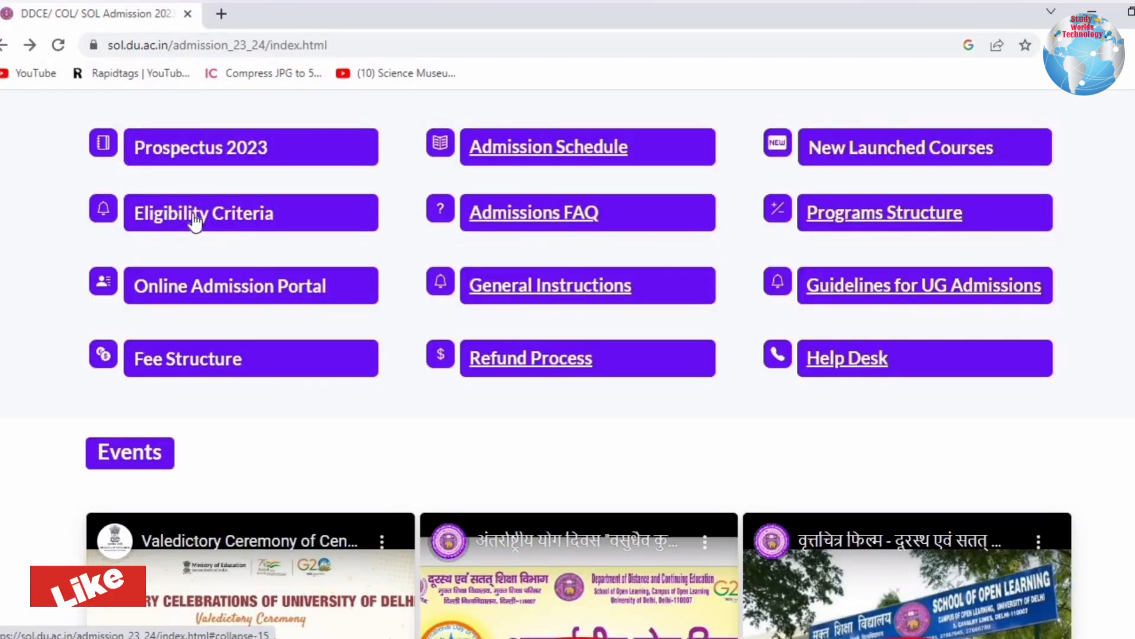
Open the PG and MBA Eligibility pages in new tabs and view the PG one.
{"action": "left_click", "coordinate": [168, 217]}
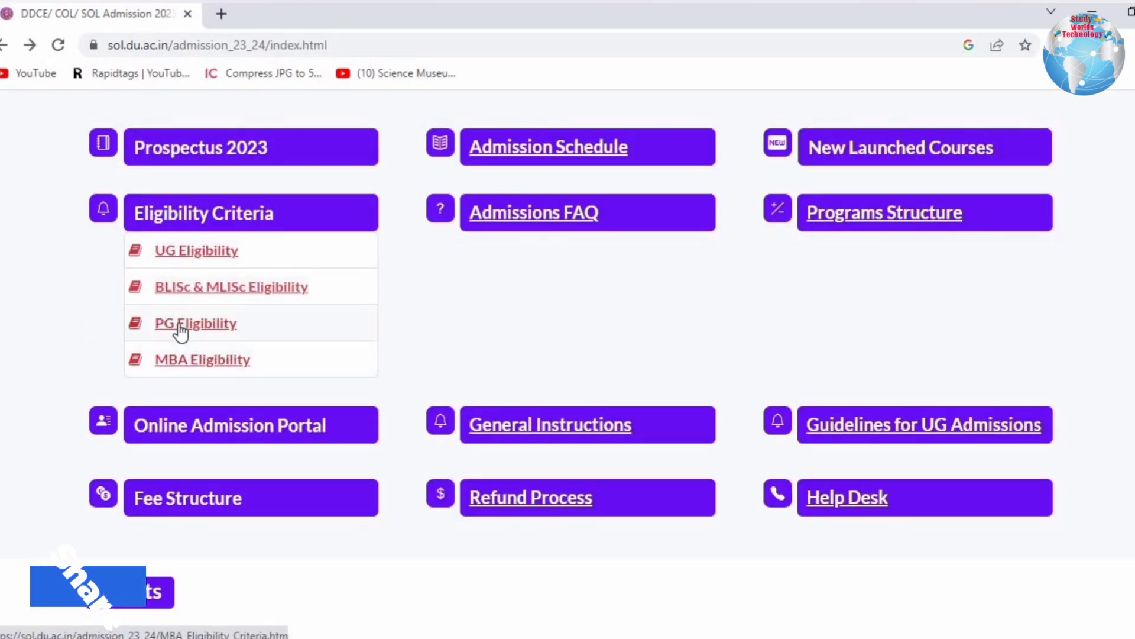
{"action": "right_click", "coordinate": [219, 327]}
{"action": "left_click", "coordinate": [213, 336]}
{"action": "right_click", "coordinate": [207, 366]}
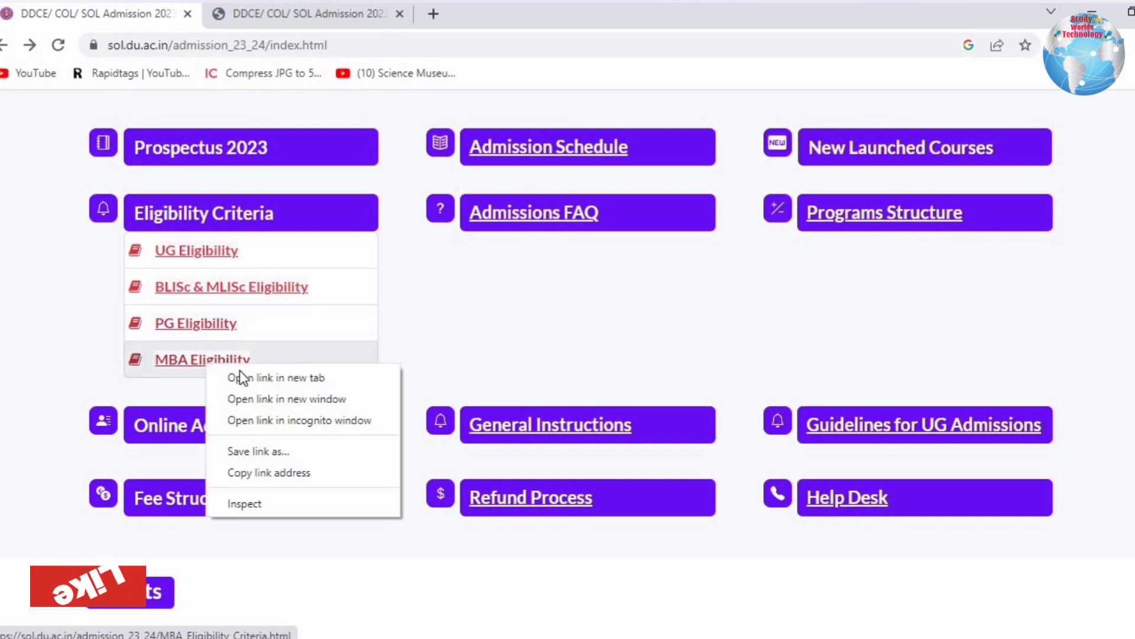
{"action": "left_click", "coordinate": [236, 376]}
{"action": "left_click", "coordinate": [273, 12]}
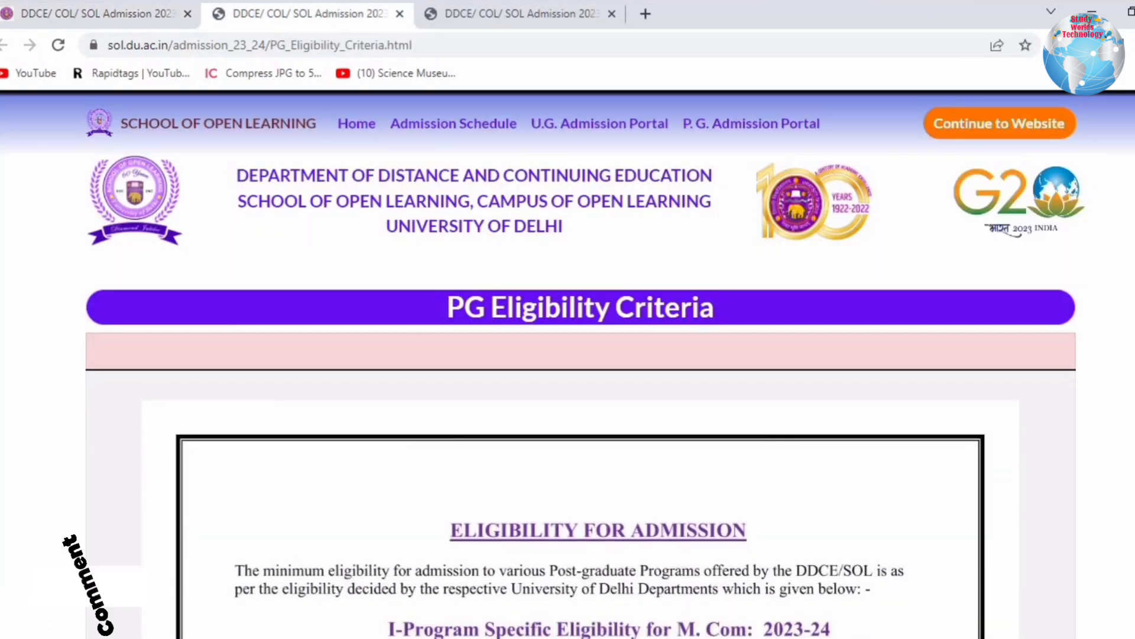
Read the M.Com and M.A. Political Science eligibility rules (50%, 45% for SC/ST PwBD).
{"action": "scroll", "coordinate": [567, 364], "scroll_direction": "down", "scroll_amount": 6}
{"action": "scroll", "coordinate": [517, 238], "scroll_direction": "up", "scroll_amount": 3}
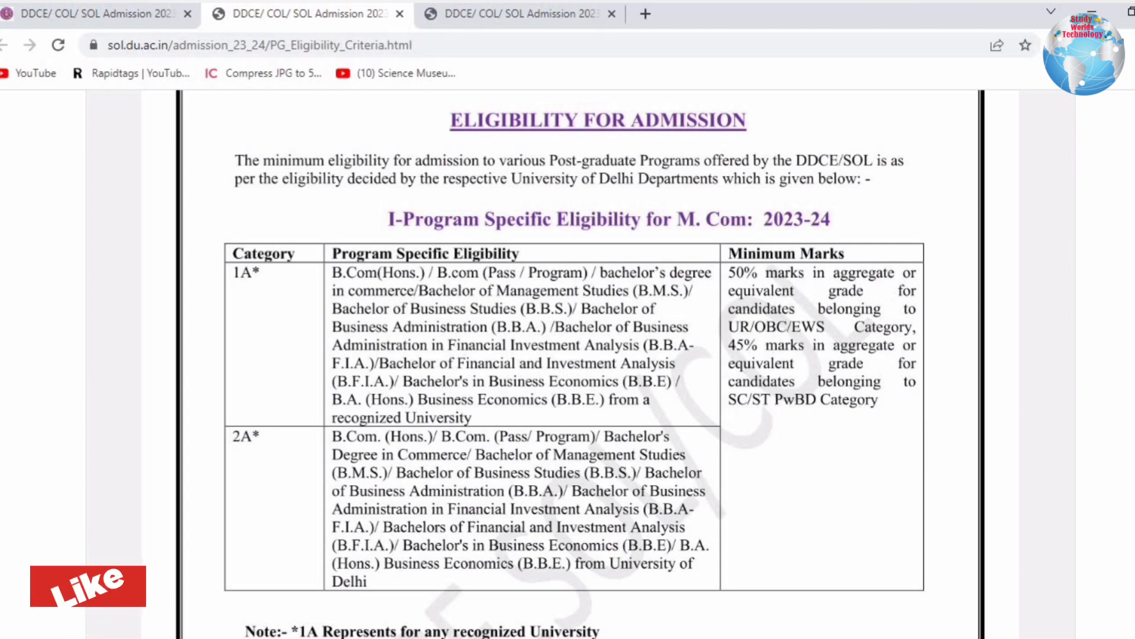
{"action": "scroll", "coordinate": [580, 364], "scroll_direction": "down", "scroll_amount": 8}
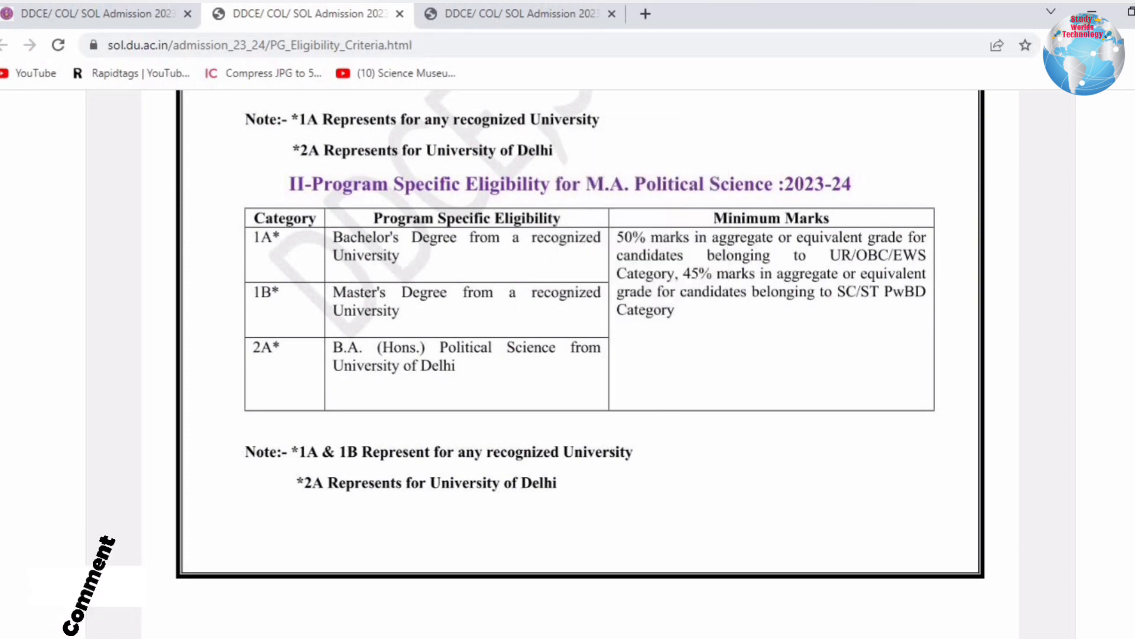
{"action": "scroll", "coordinate": [579, 354], "scroll_direction": "down", "scroll_amount": 5}
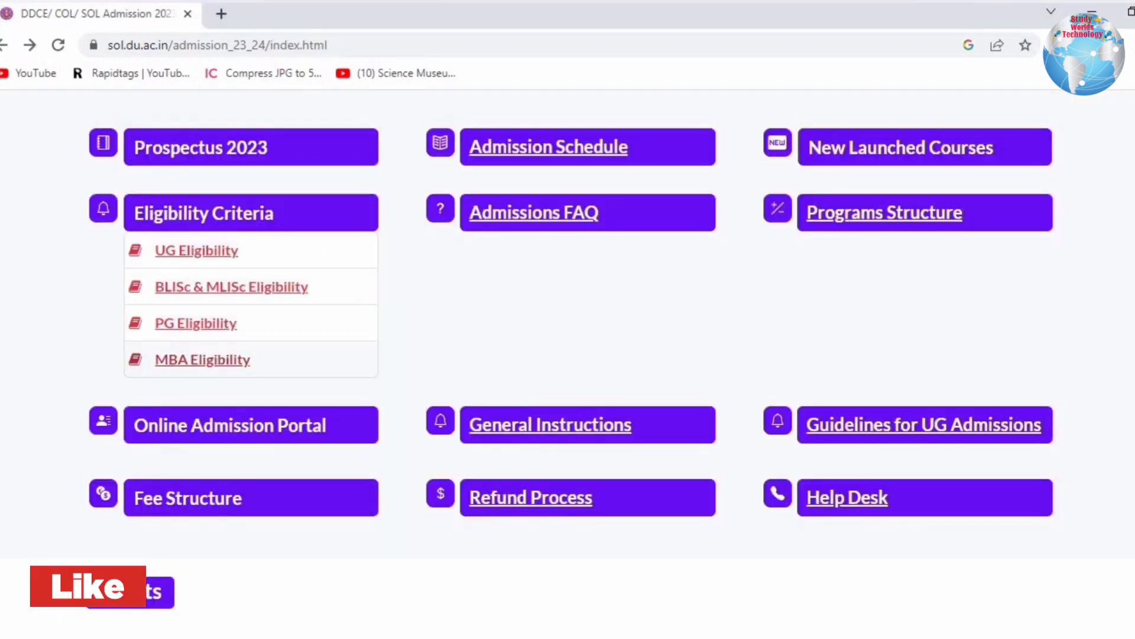
Open the PG Admission Portal and read its welcome heading and School of Open Learning description.
{"action": "scroll", "coordinate": [251, 360], "scroll_direction": "up", "scroll_amount": 10}
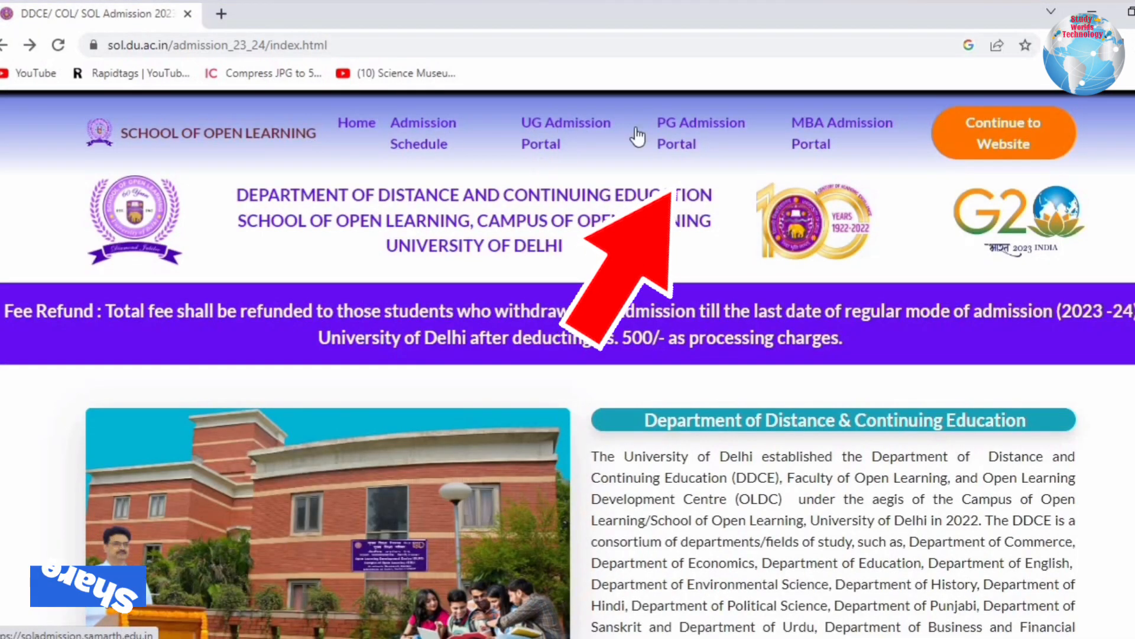
{"action": "left_click", "coordinate": [686, 121]}
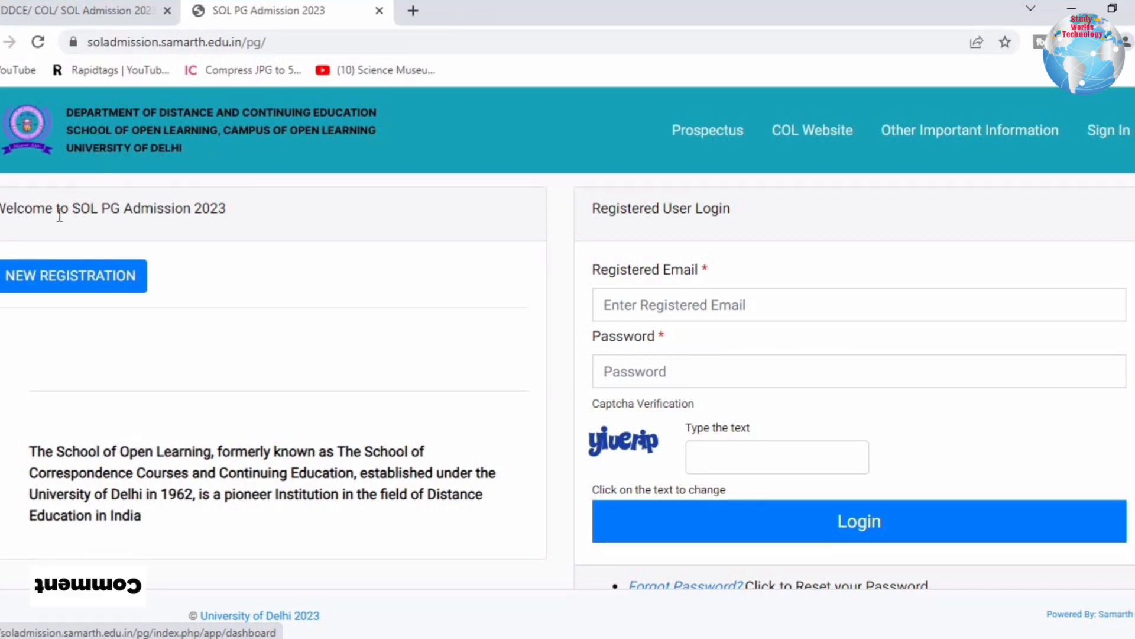
{"action": "left_click_drag", "start_coordinate": [6, 214], "coordinate": [229, 211]}
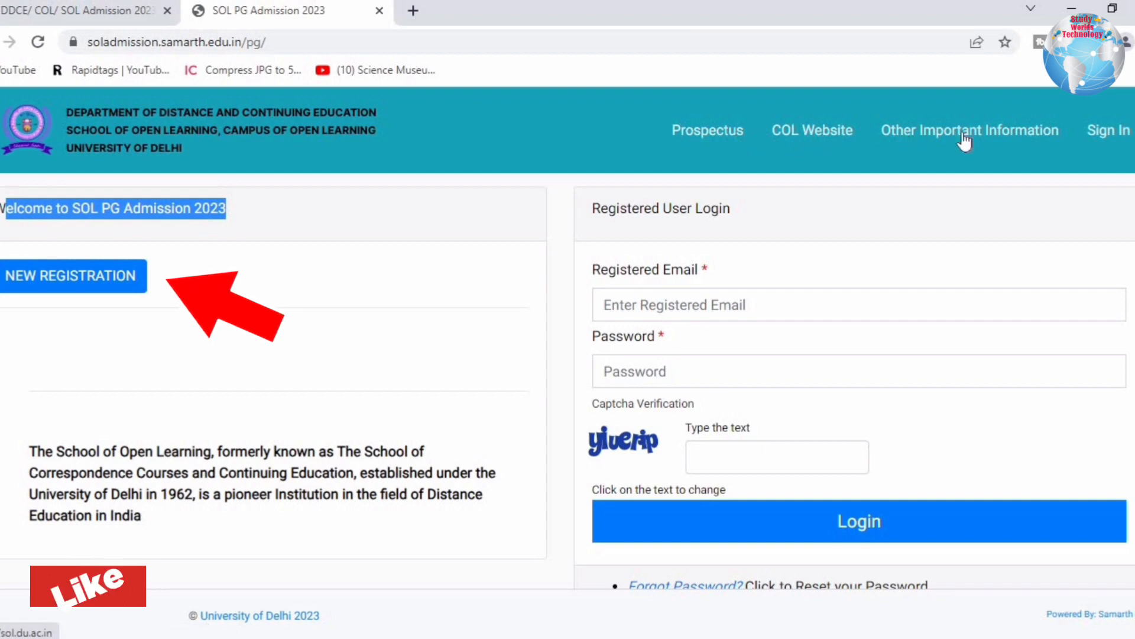
{"action": "left_click_drag", "start_coordinate": [73, 452], "coordinate": [142, 517]}
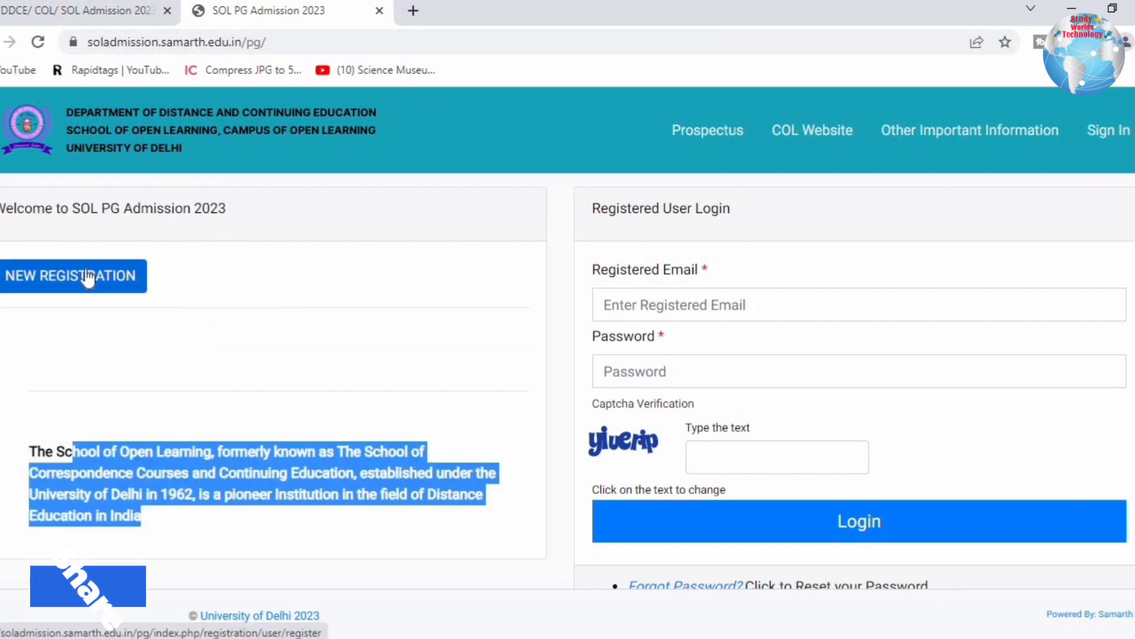
Open the new registration form for BLISc / MLISc / P.G. Courses.
{"action": "left_click", "coordinate": [88, 278]}
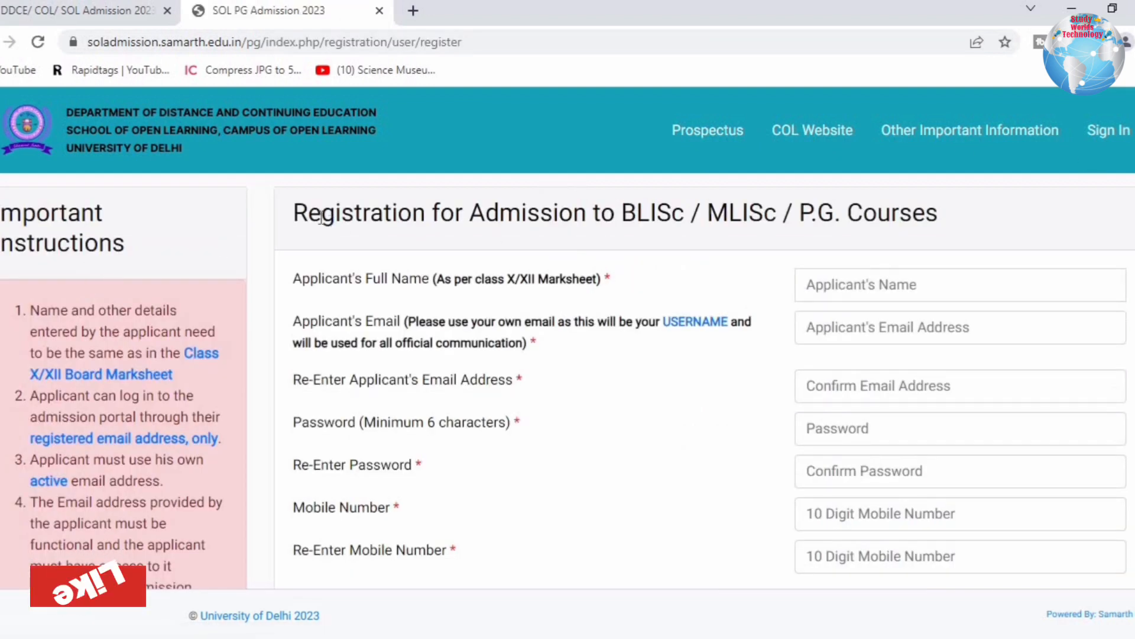
{"action": "left_click_drag", "start_coordinate": [321, 218], "coordinate": [981, 236]}
{"action": "left_click", "coordinate": [959, 236]}
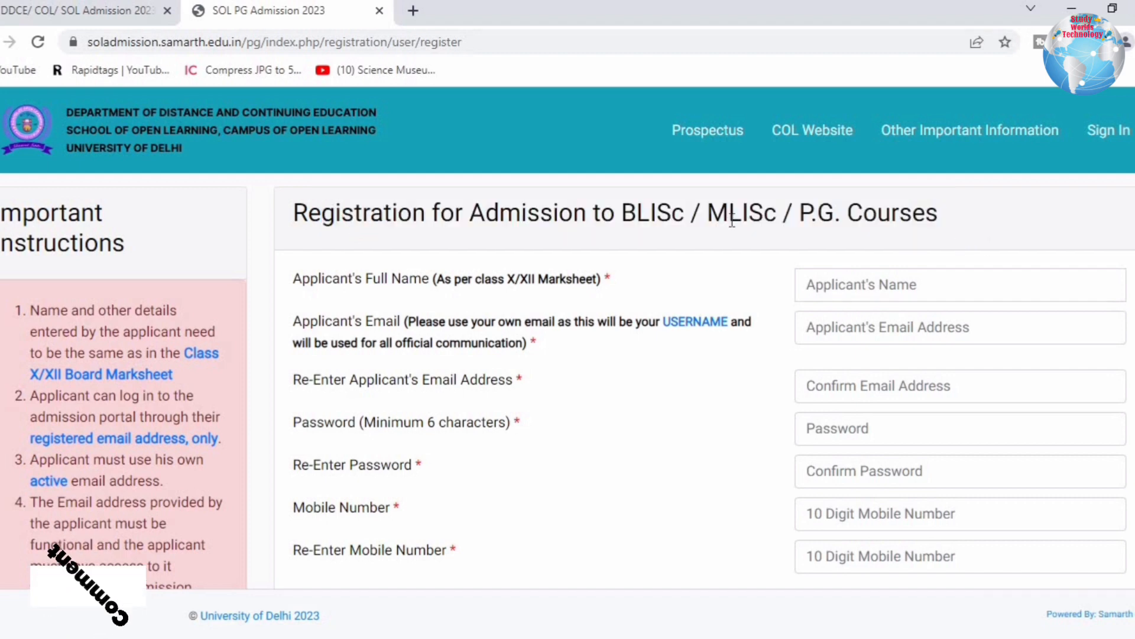
{"action": "scroll", "coordinate": [354, 198], "scroll_direction": "down", "scroll_amount": 1}
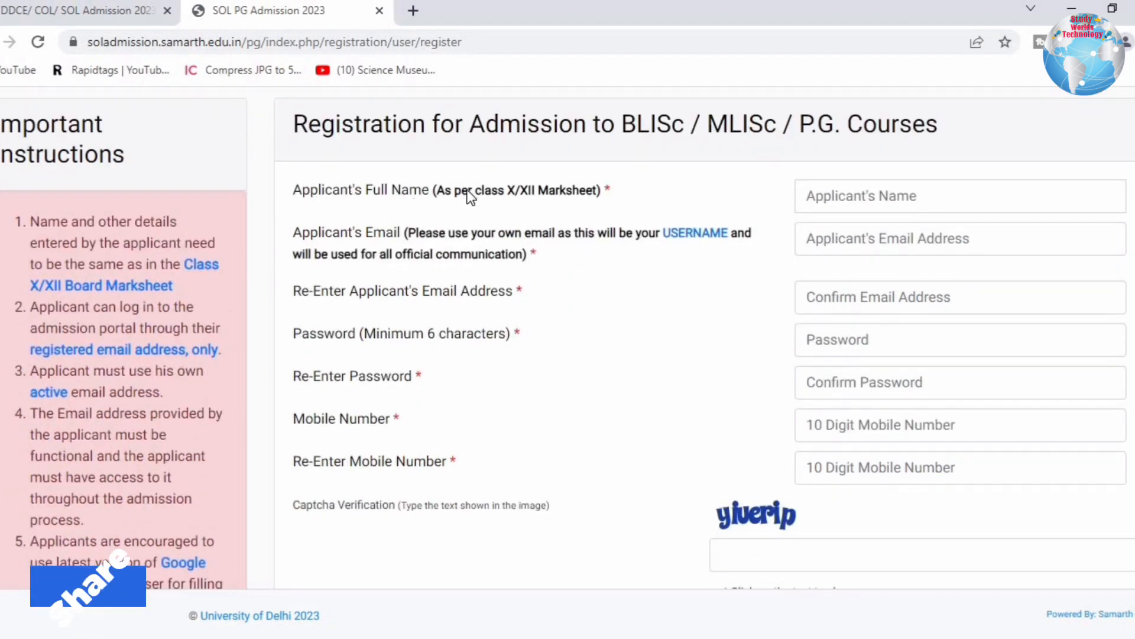
Review the form's full name, email, password and mobile number requirements.
{"action": "left_click_drag", "start_coordinate": [470, 197], "coordinate": [348, 191]}
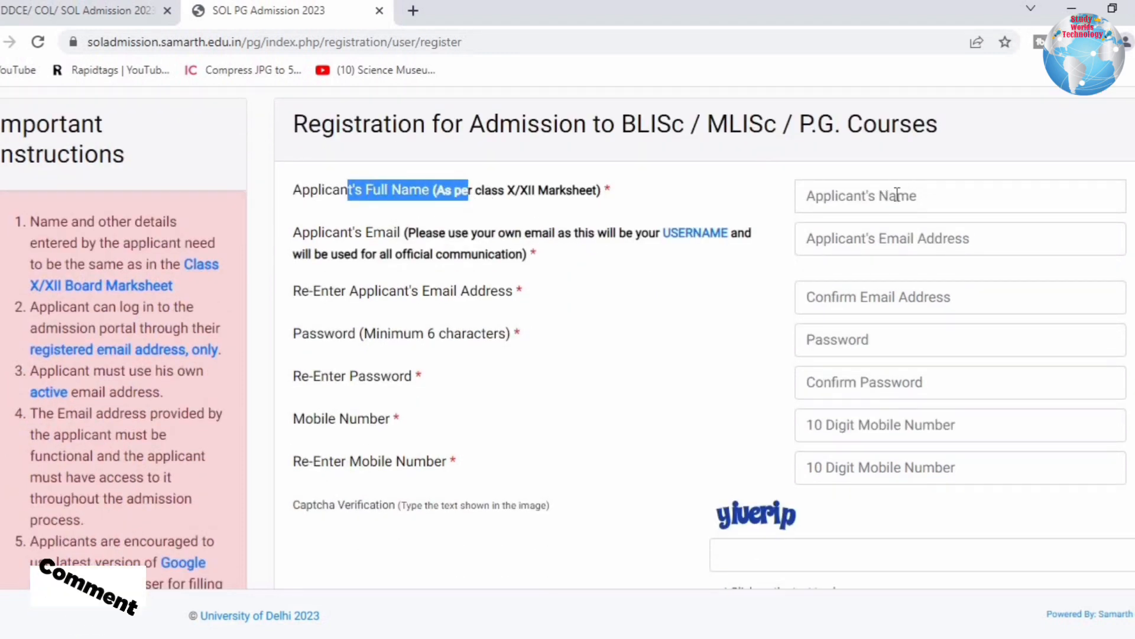
{"action": "left_click_drag", "start_coordinate": [362, 233], "coordinate": [612, 265]}
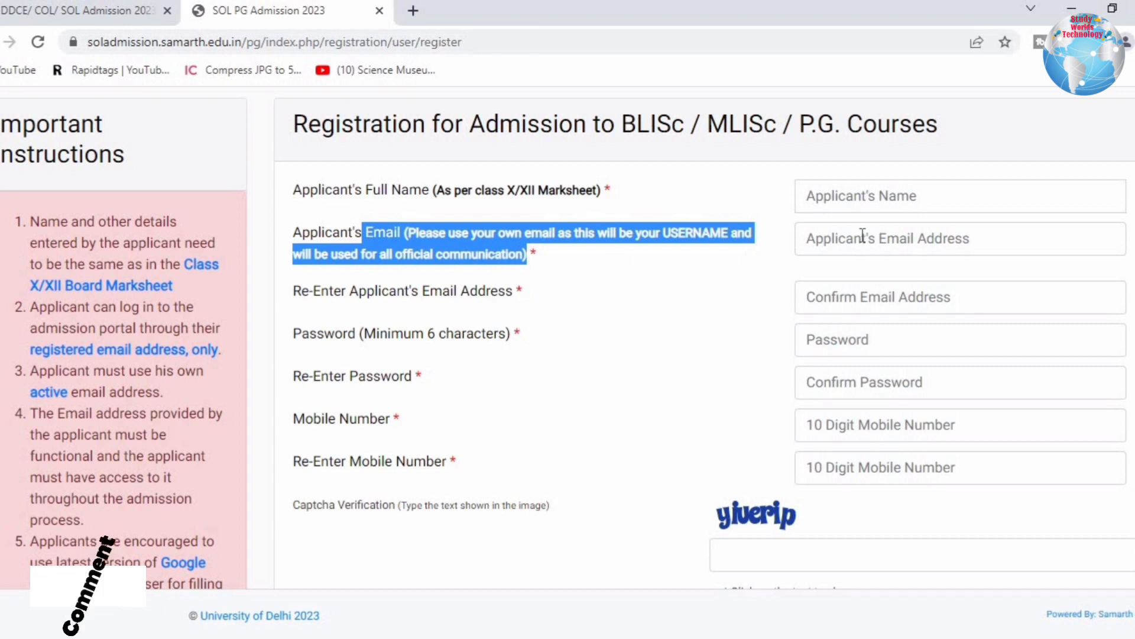
{"action": "left_click_drag", "start_coordinate": [357, 290], "coordinate": [938, 299]}
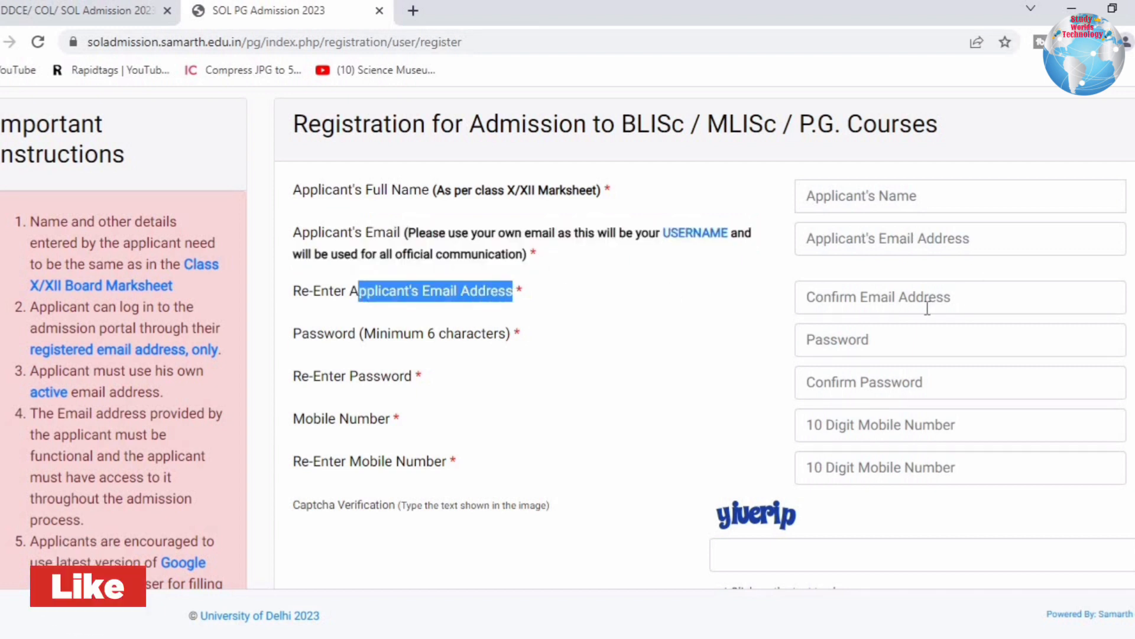
{"action": "left_click_drag", "start_coordinate": [343, 333], "coordinate": [882, 343]}
{"action": "left_click", "coordinate": [882, 343]}
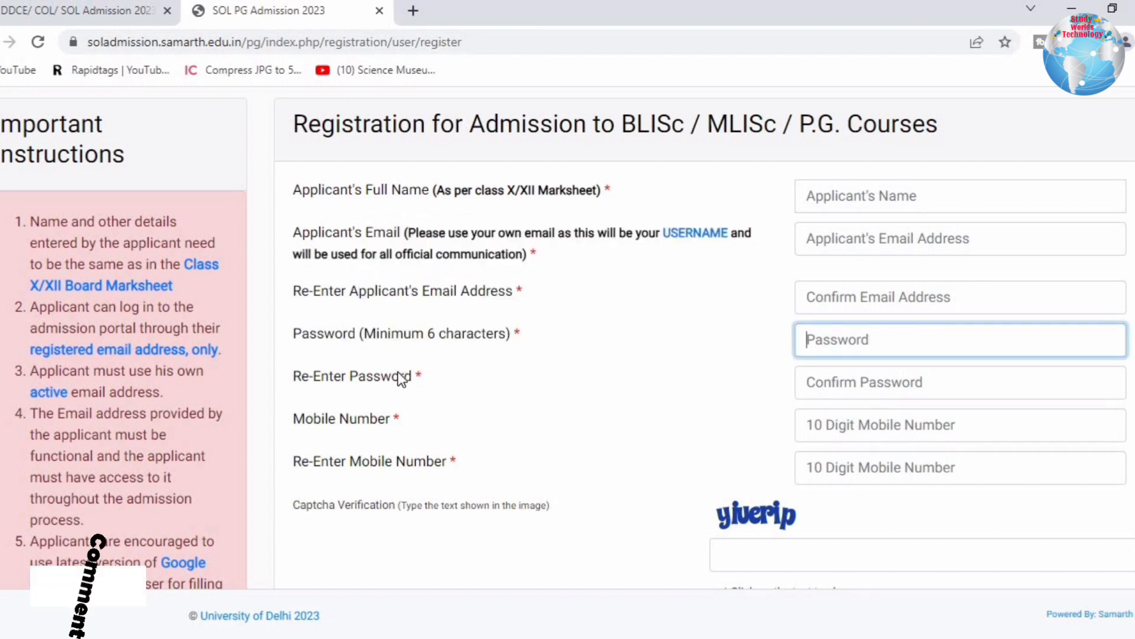
{"action": "left_click_drag", "start_coordinate": [398, 378], "coordinate": [886, 377]}
{"action": "left_click", "coordinate": [804, 407]}
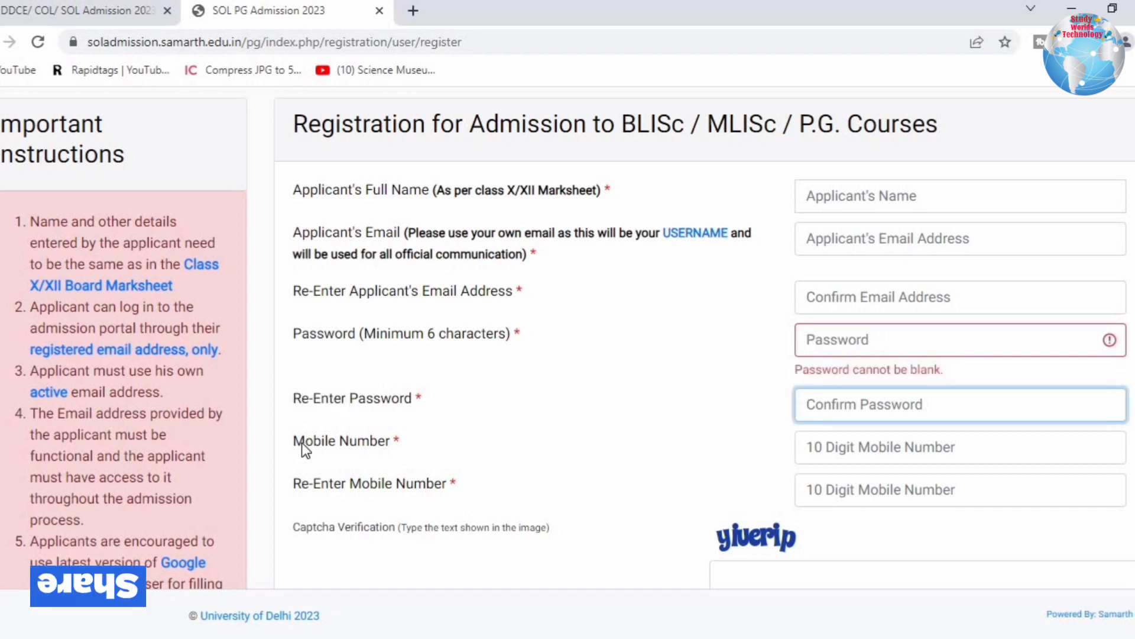
{"action": "left_click_drag", "start_coordinate": [302, 442], "coordinate": [676, 435]}
{"action": "left_click", "coordinate": [768, 459]}
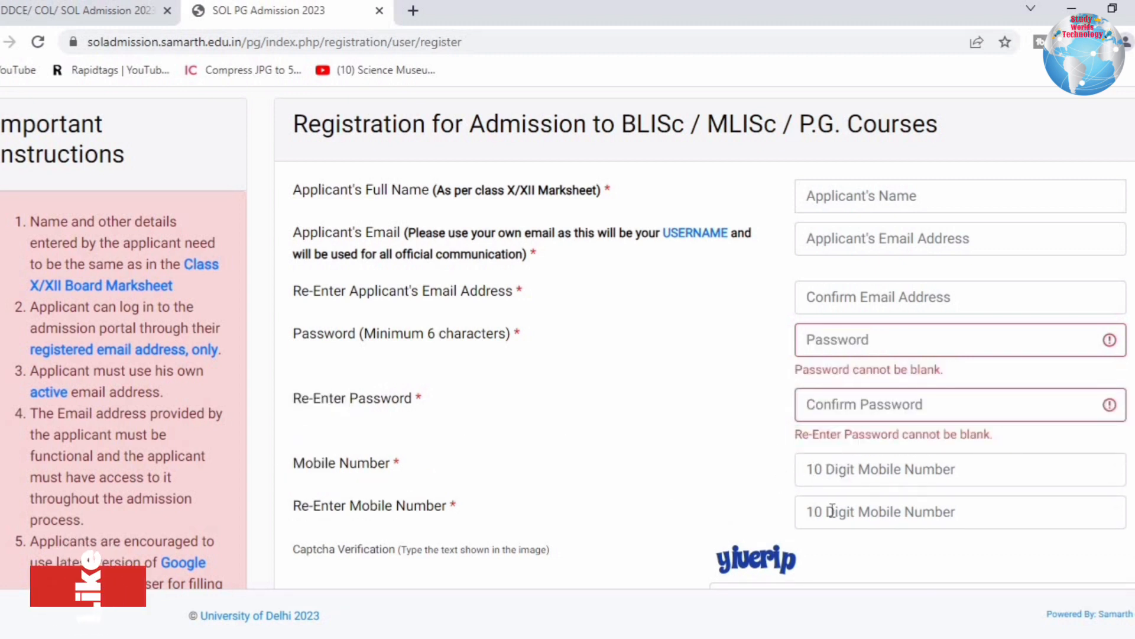
Scroll down to the captcha and try the Register button.
{"action": "scroll", "coordinate": [705, 580], "scroll_direction": "down", "scroll_amount": 2}
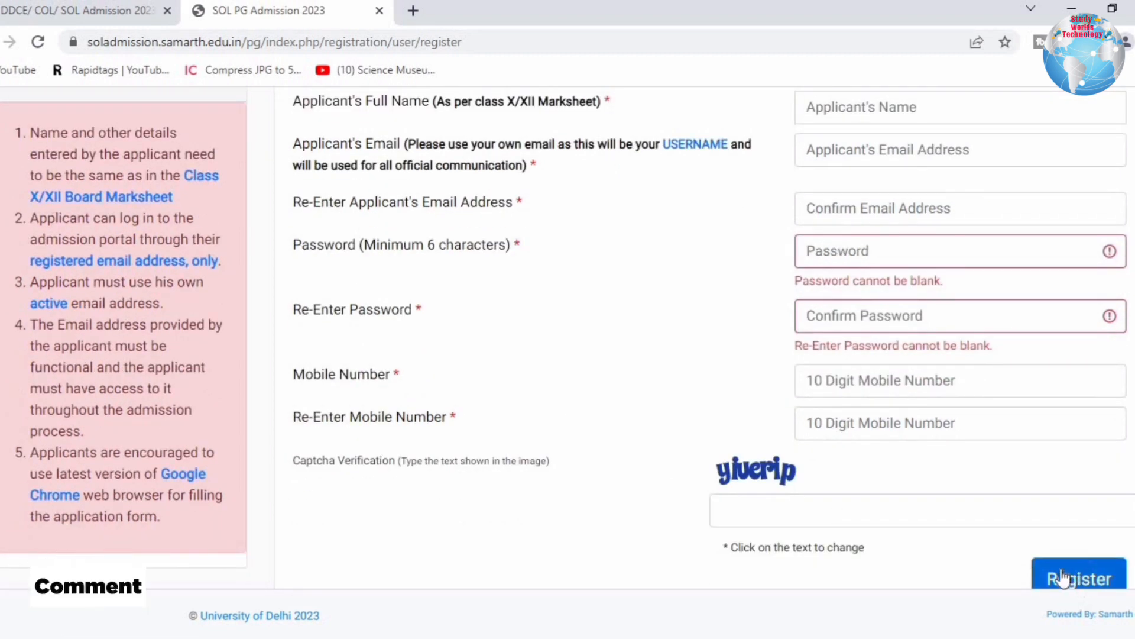
{"action": "left_click", "coordinate": [922, 638]}
{"action": "right_click", "coordinate": [900, 638]}
{"action": "left_click", "coordinate": [922, 638]}
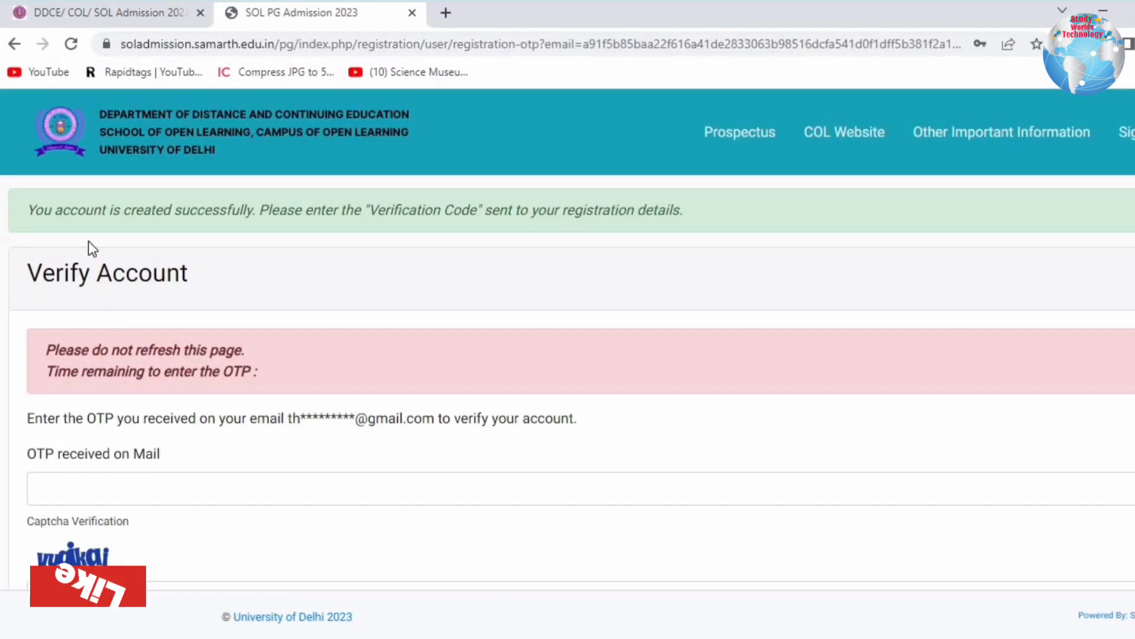
Check the verification code notice and OTP timer, then submit the emailed OTP and captcha.
{"action": "left_click_drag", "start_coordinate": [85, 208], "coordinate": [707, 216]}
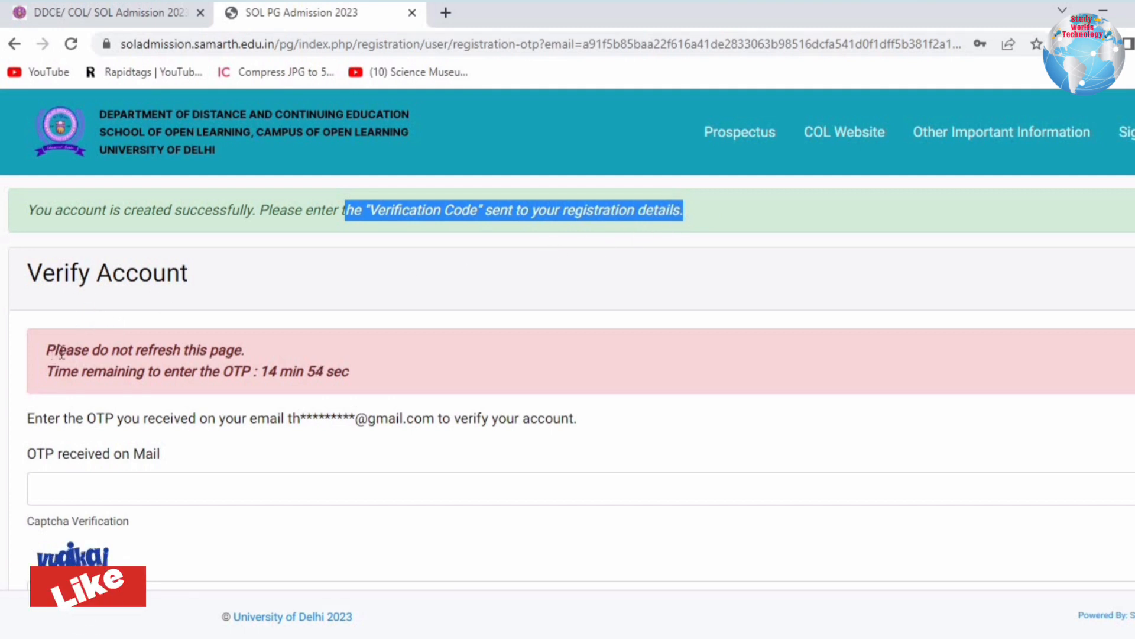
{"action": "left_click_drag", "start_coordinate": [53, 350], "coordinate": [190, 373]}
{"action": "left_click_drag", "start_coordinate": [126, 419], "coordinate": [564, 429]}
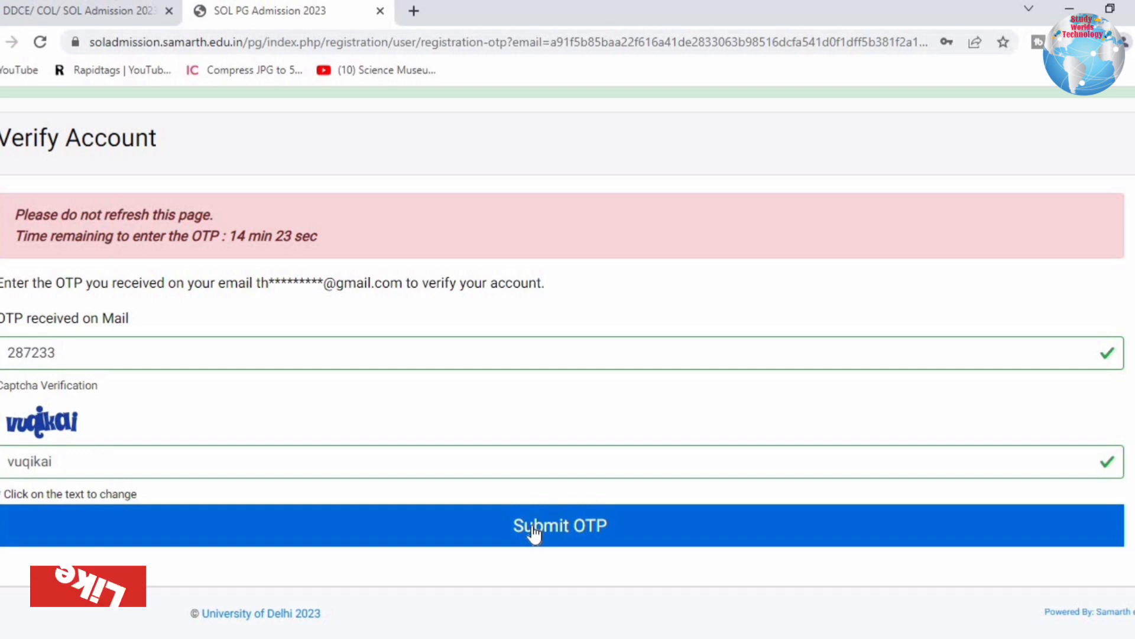
{"action": "left_click", "coordinate": [533, 527]}
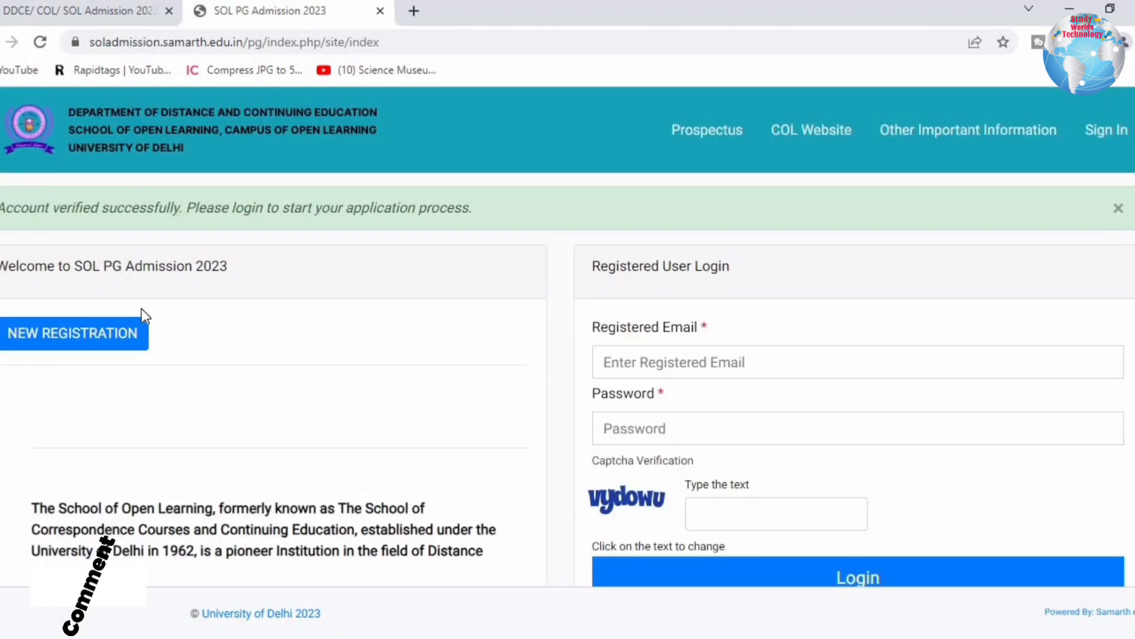
Log in under Registered User Login with the registered email, account password and captcha text.
{"action": "left_click_drag", "start_coordinate": [6, 207], "coordinate": [491, 207]}
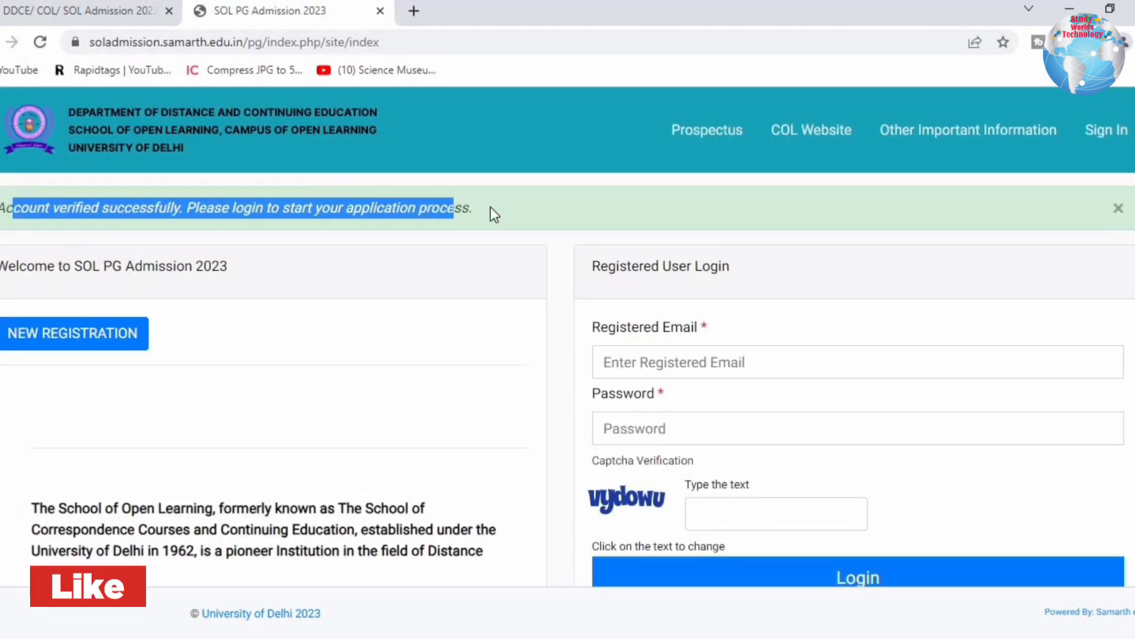
{"action": "left_click", "coordinate": [414, 220]}
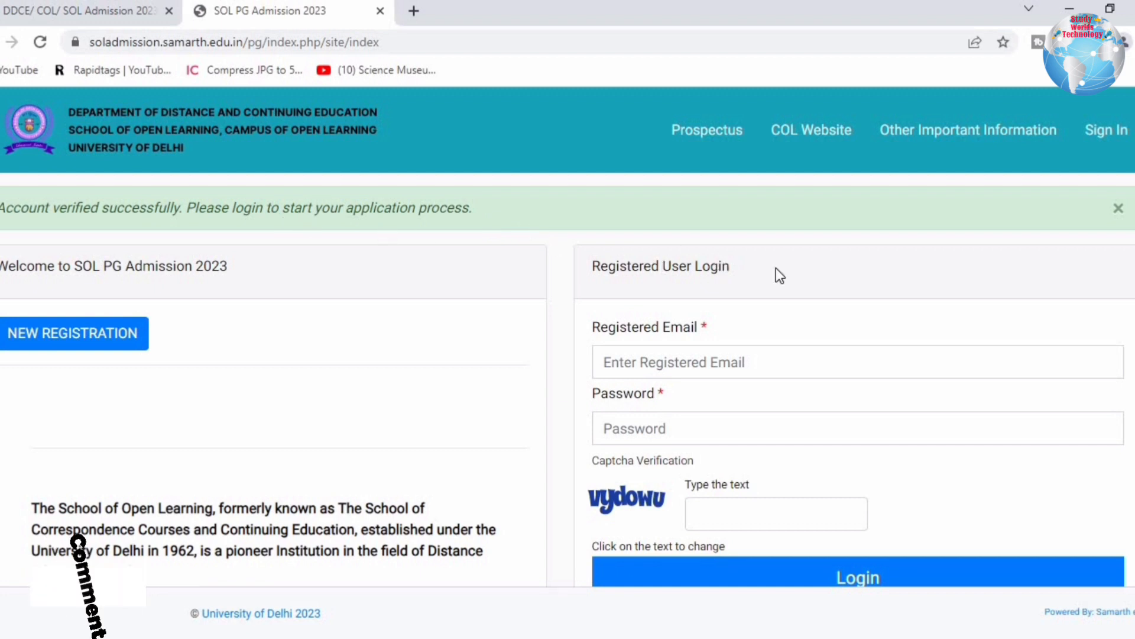
{"action": "left_click_drag", "start_coordinate": [776, 272], "coordinate": [644, 269]}
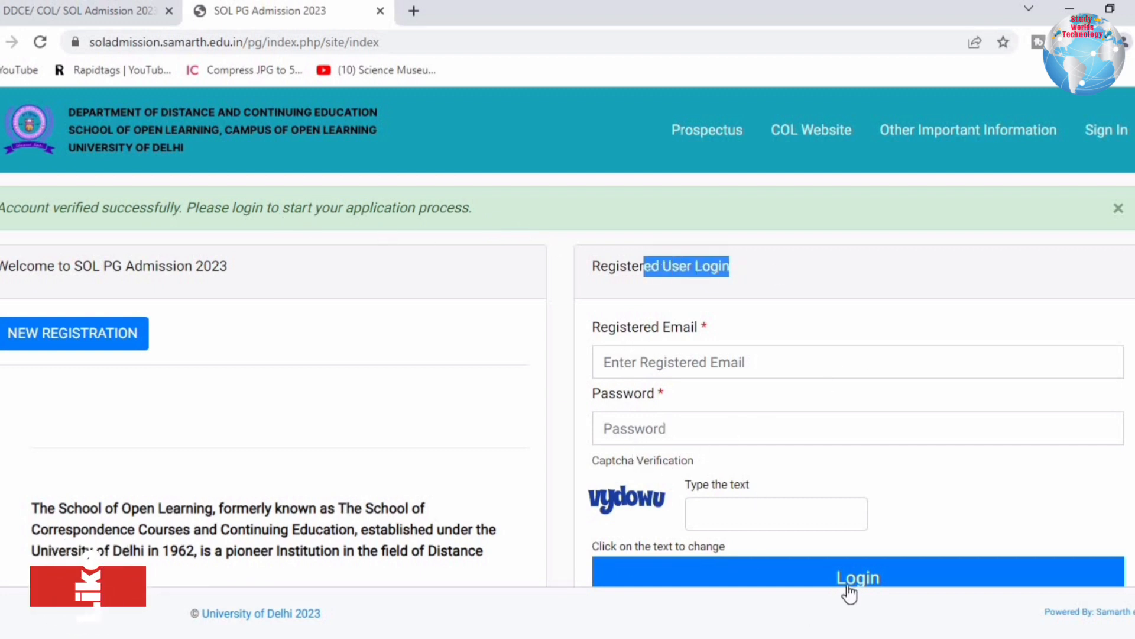
{"action": "left_click", "coordinate": [590, 329]}
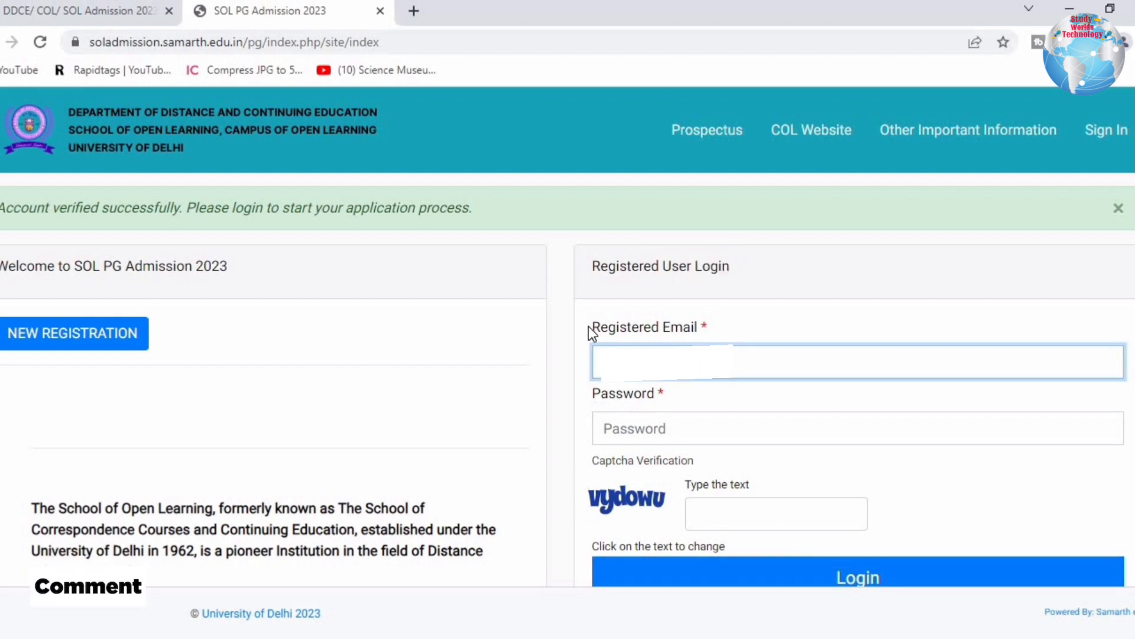
{"action": "type", "text": "com"}
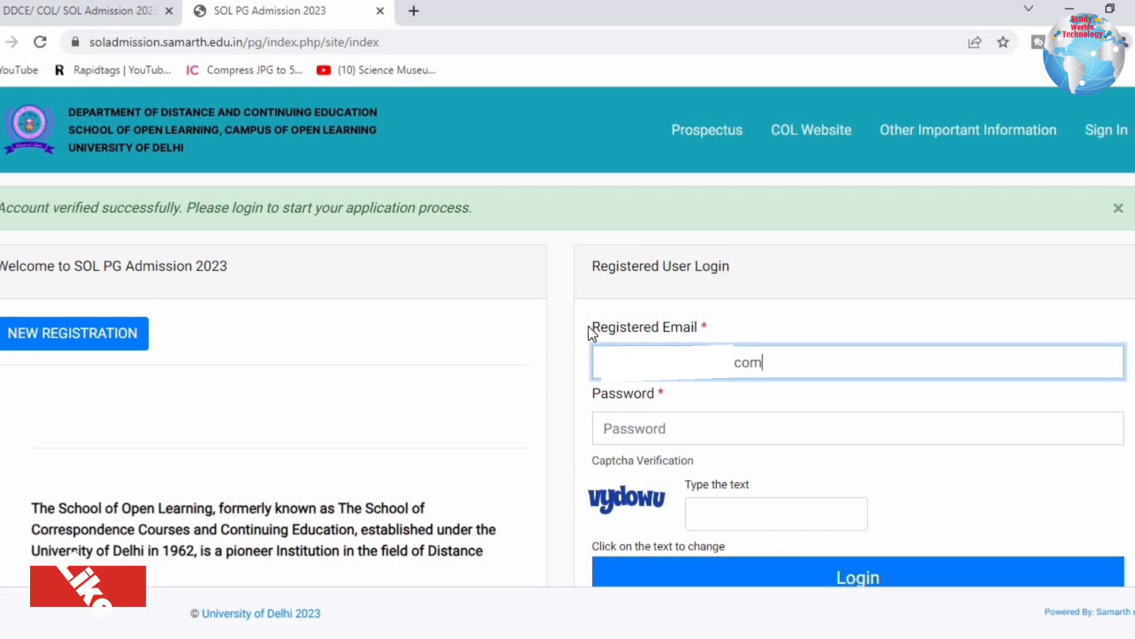
{"action": "type", "text": "•••"}
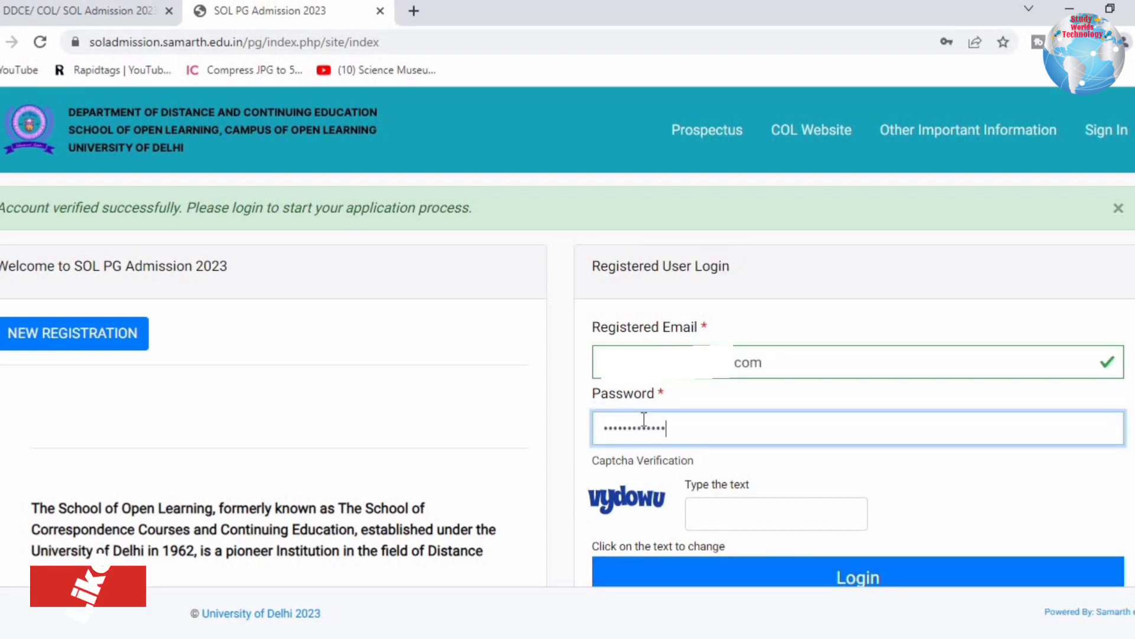
{"action": "left_click", "coordinate": [732, 511]}
{"action": "type", "text": "vydow"}
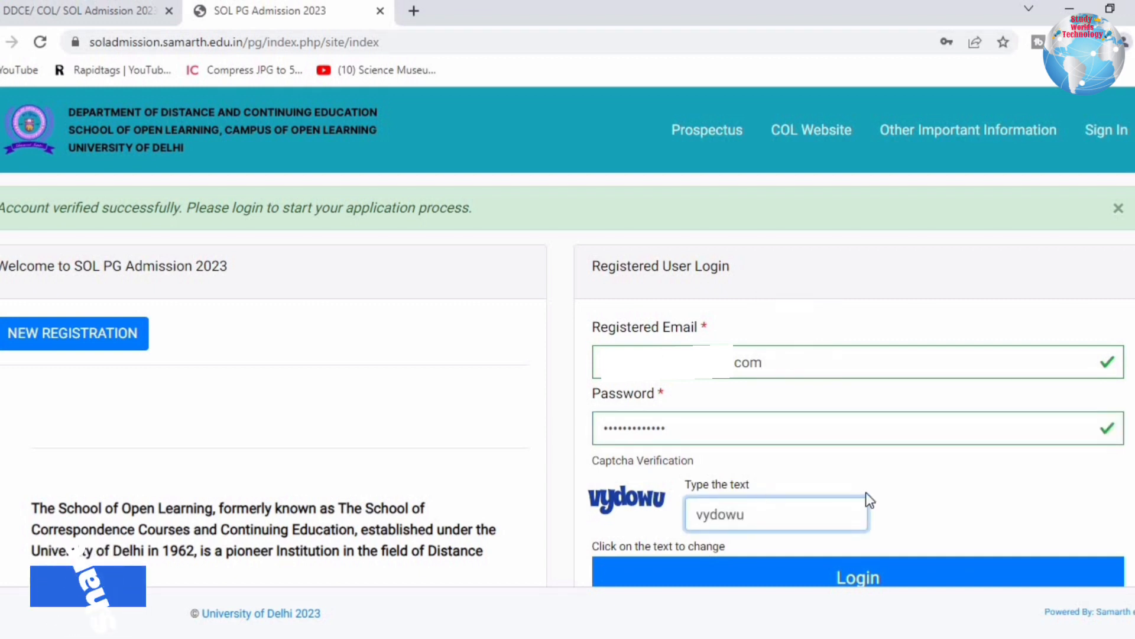
{"action": "type", "text": "u"}
{"action": "key", "text": "Return"}
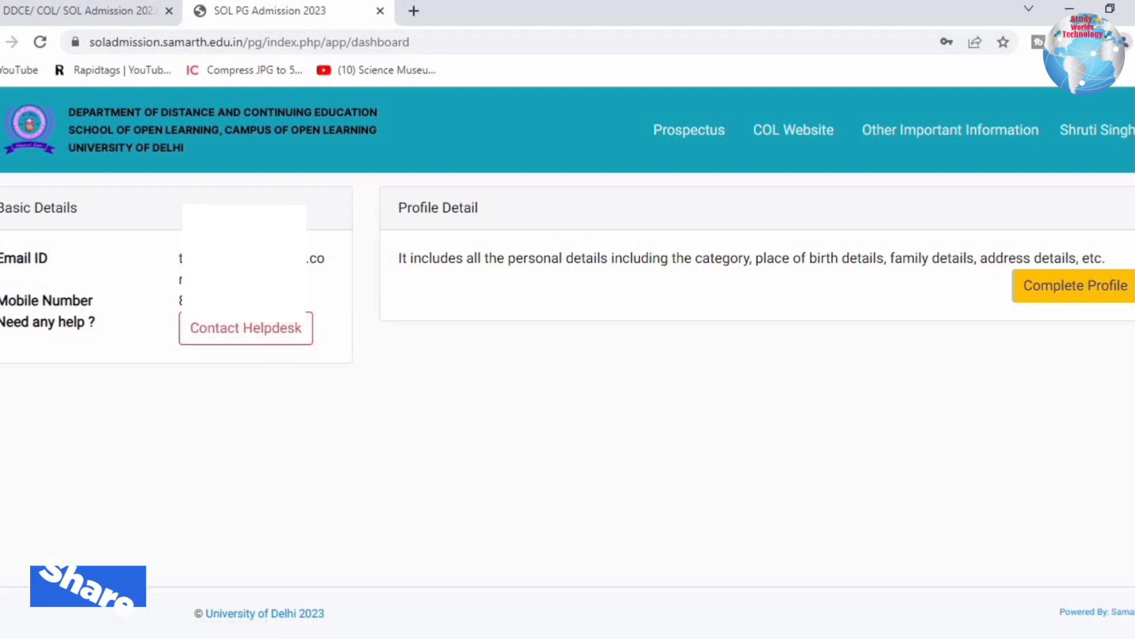
Open Contact Helpdesk in a new tab and read the office timings and general queries line.
{"action": "right_click", "coordinate": [263, 337]}
{"action": "left_click", "coordinate": [297, 342]}
{"action": "left_click", "coordinate": [498, 13]}
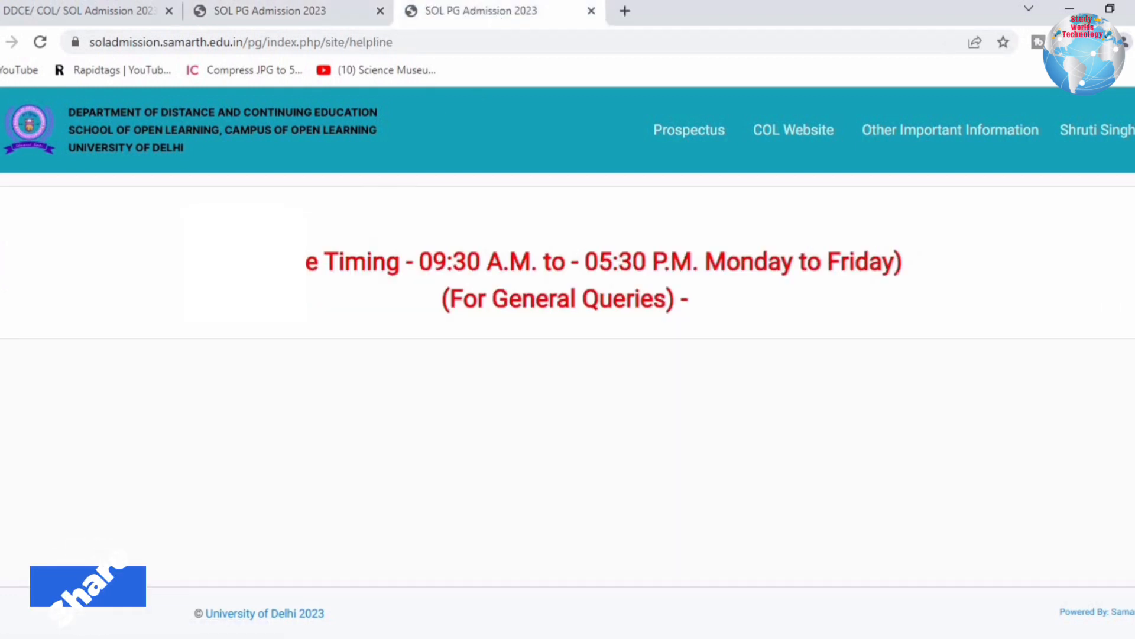
{"action": "left_click_drag", "start_coordinate": [307, 262], "coordinate": [504, 262]}
{"action": "left_click_drag", "start_coordinate": [618, 262], "coordinate": [870, 266]}
{"action": "left_click_drag", "start_coordinate": [478, 302], "coordinate": [667, 302]}
{"action": "left_click", "coordinate": [703, 313]}
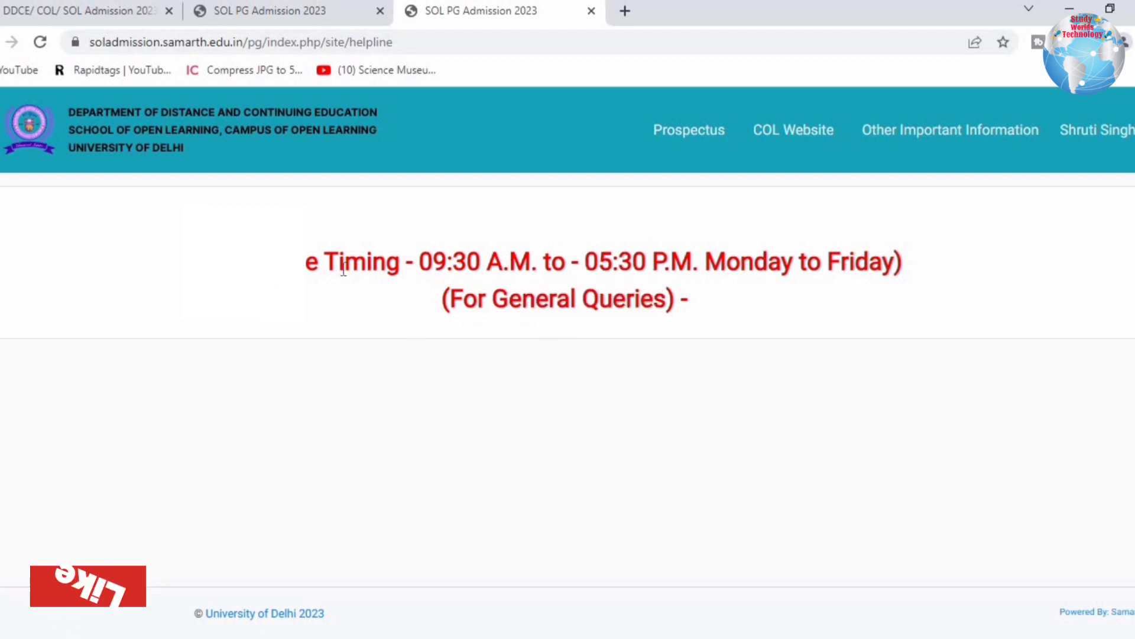
Close the helpdesk tab and start Complete Profile from the dashboard.
{"action": "left_click", "coordinate": [591, 11]}
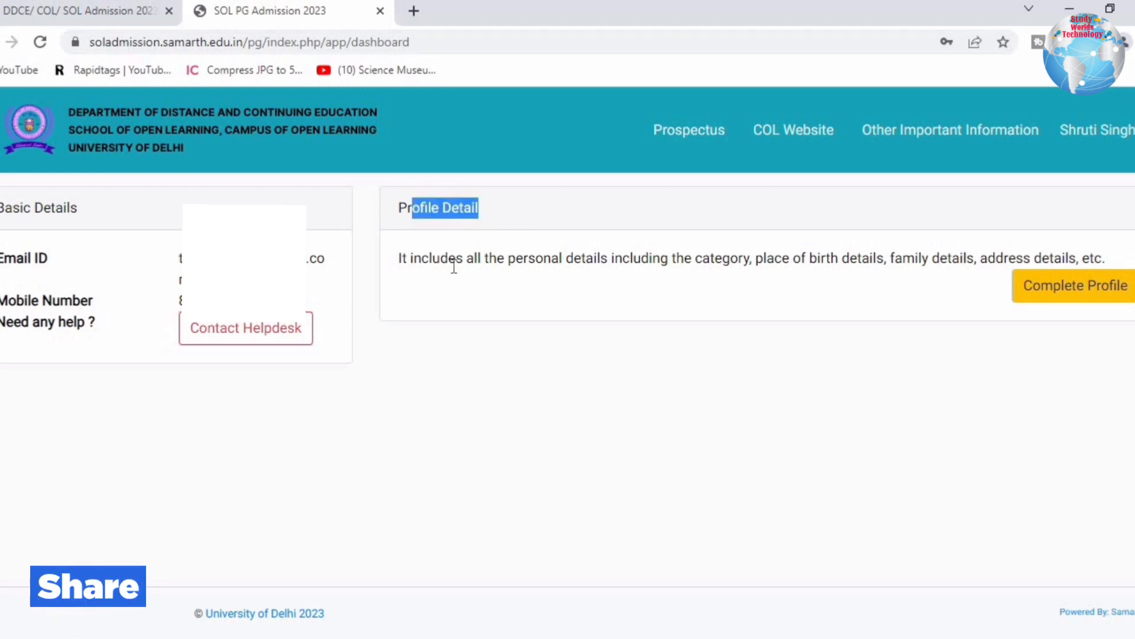
{"action": "left_click_drag", "start_coordinate": [441, 258], "coordinate": [1092, 292]}
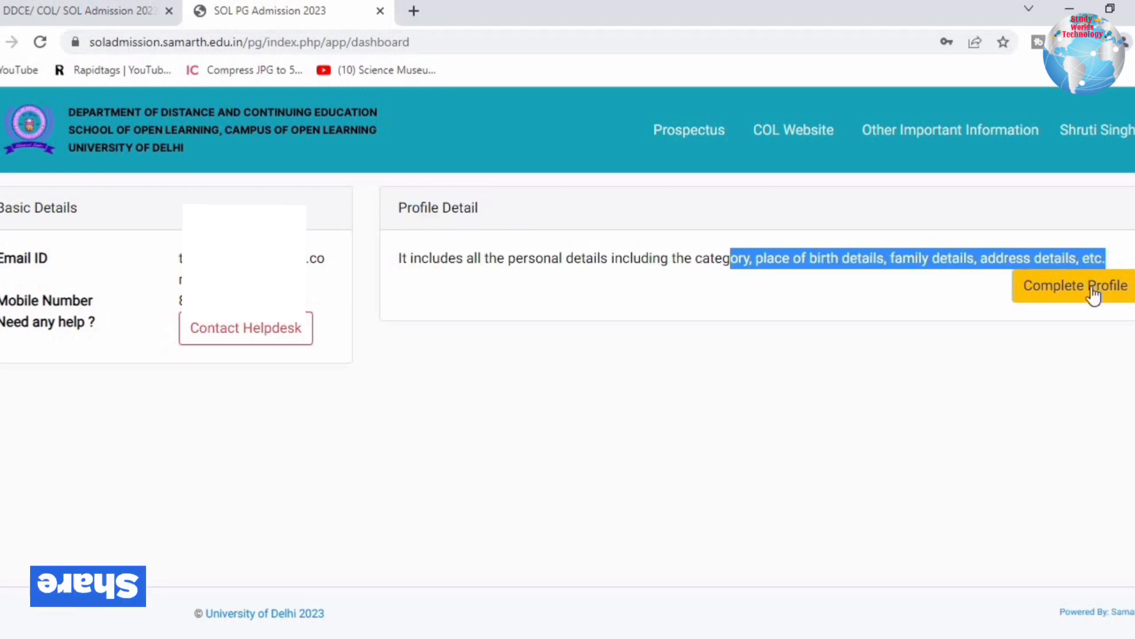
{"action": "left_click", "coordinate": [1084, 301]}
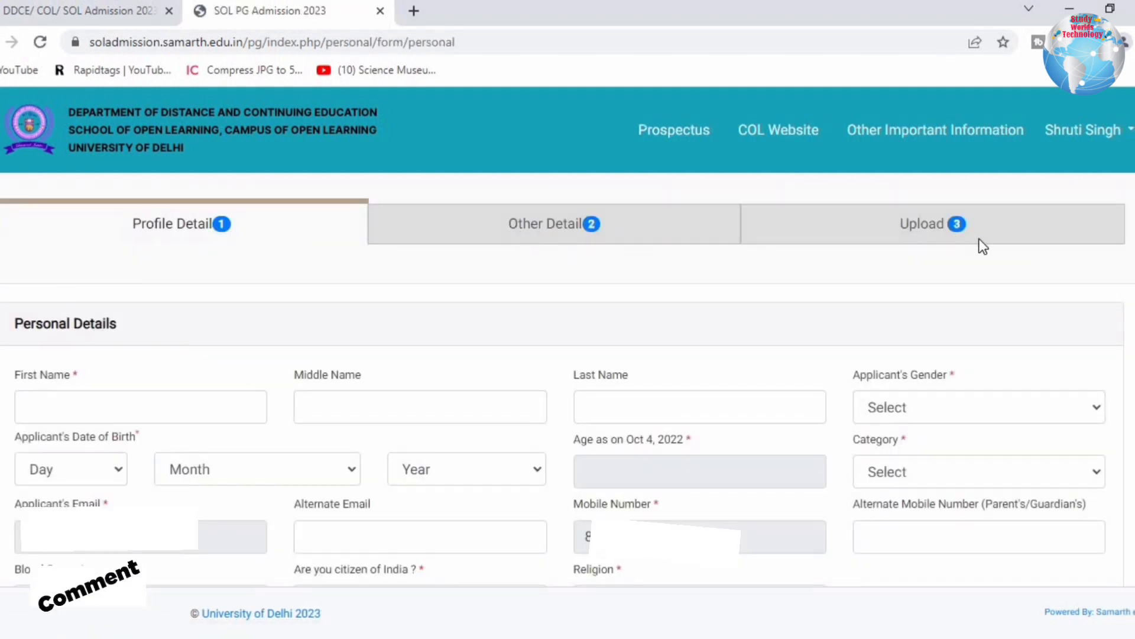
Enter the applicant's first and last name, gender, birth year 2002 and category General.
{"action": "left_click", "coordinate": [54, 403]}
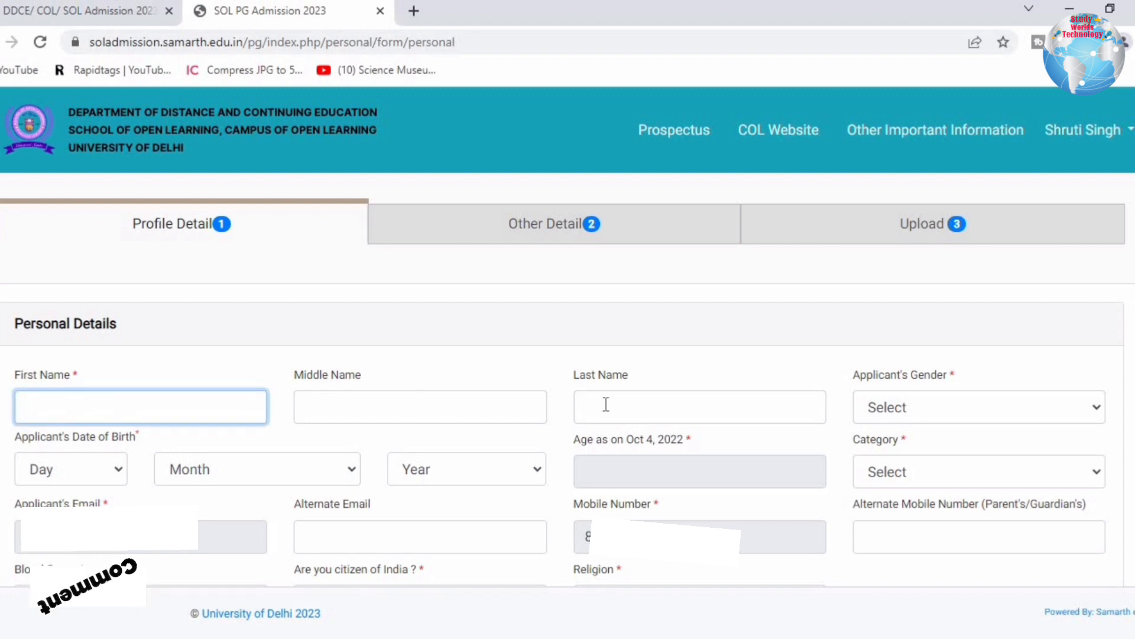
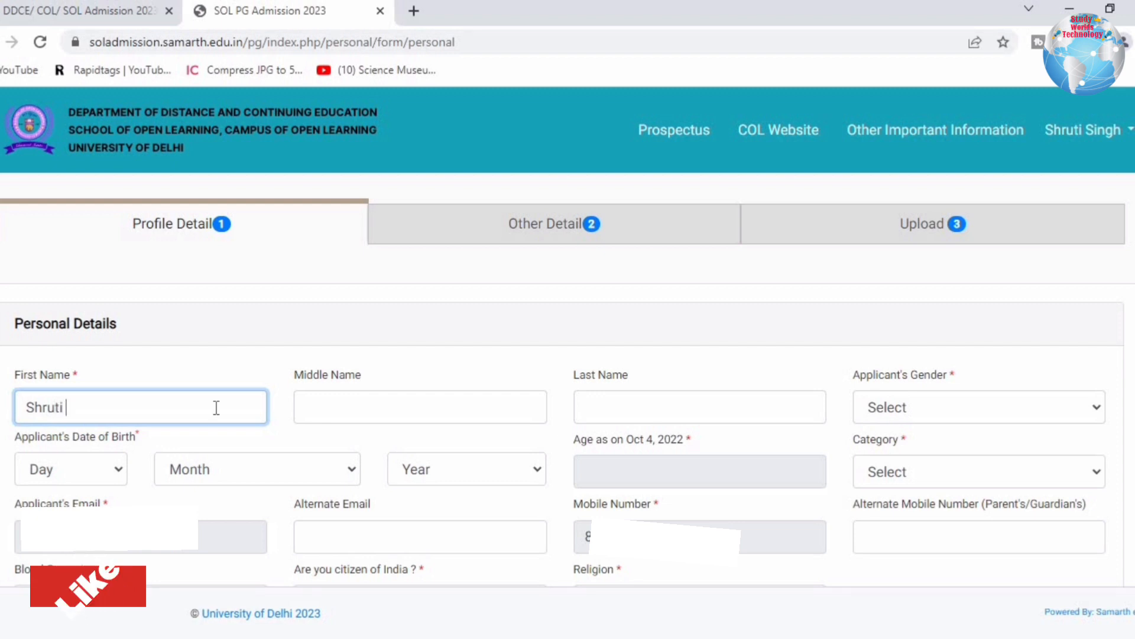
{"action": "left_click", "coordinate": [633, 420]}
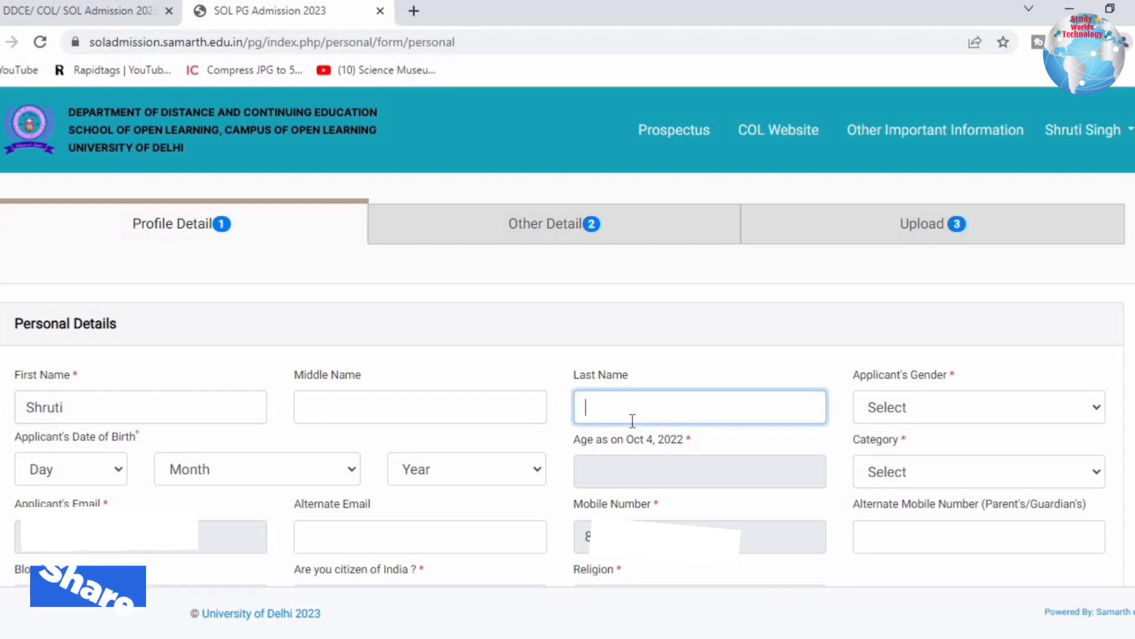
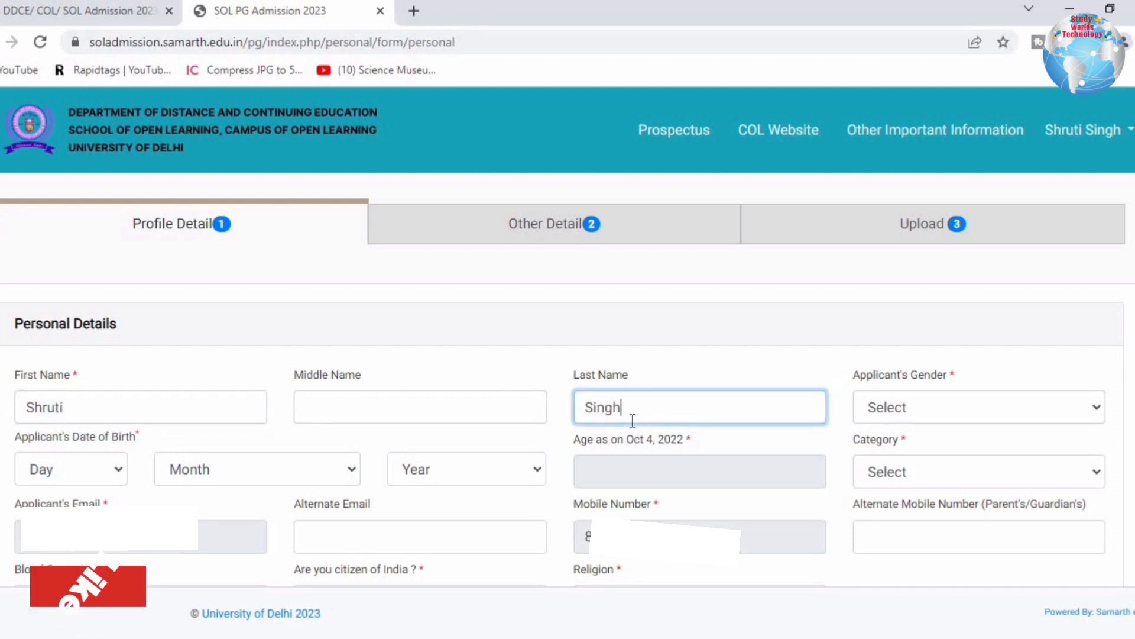
{"action": "left_click", "coordinate": [883, 408]}
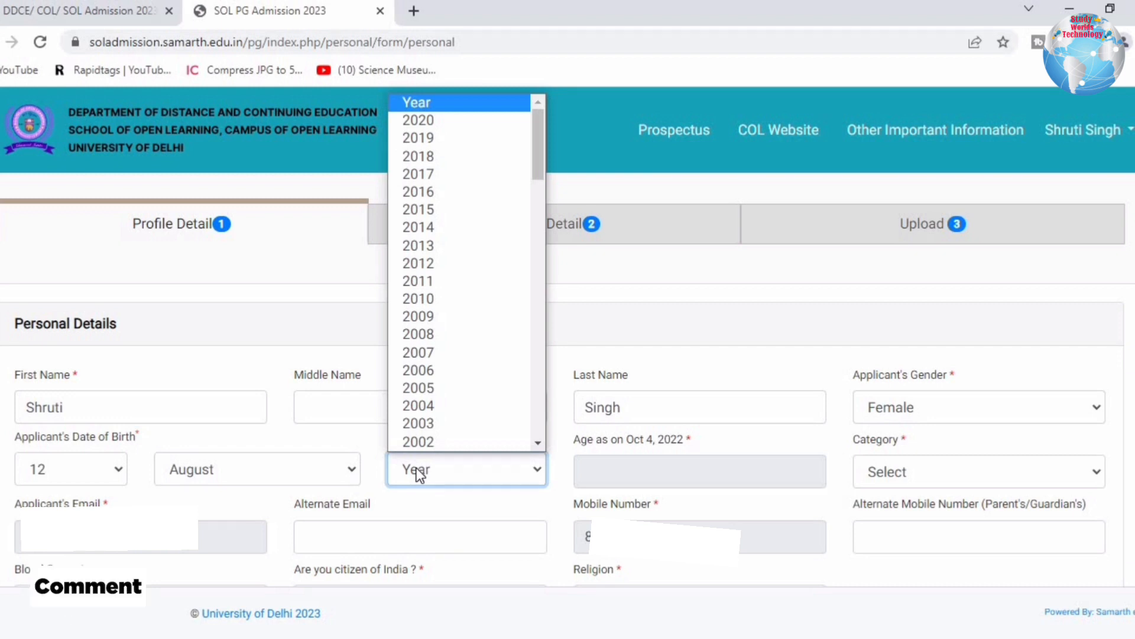
{"action": "left_click", "coordinate": [428, 442]}
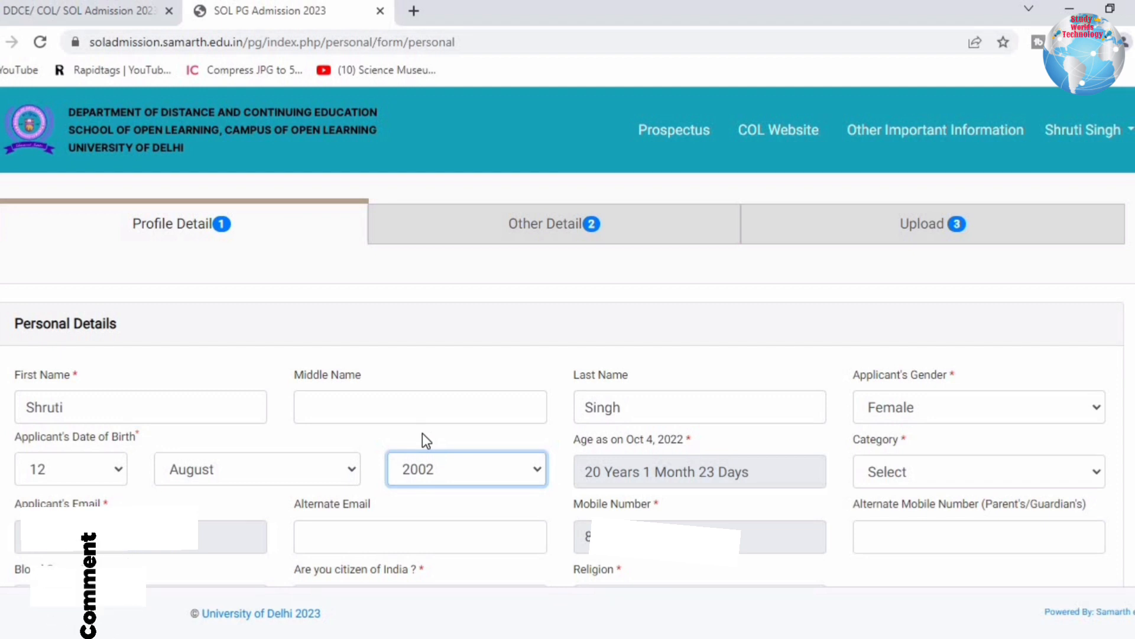
{"action": "left_click", "coordinate": [922, 471]}
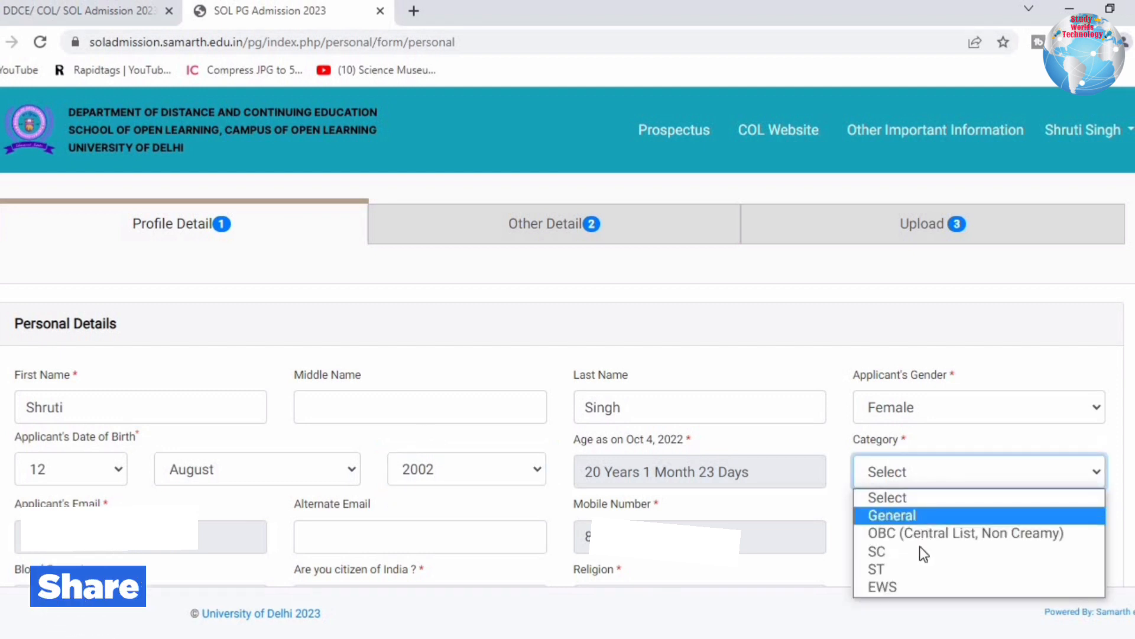
{"action": "left_click", "coordinate": [899, 518]}
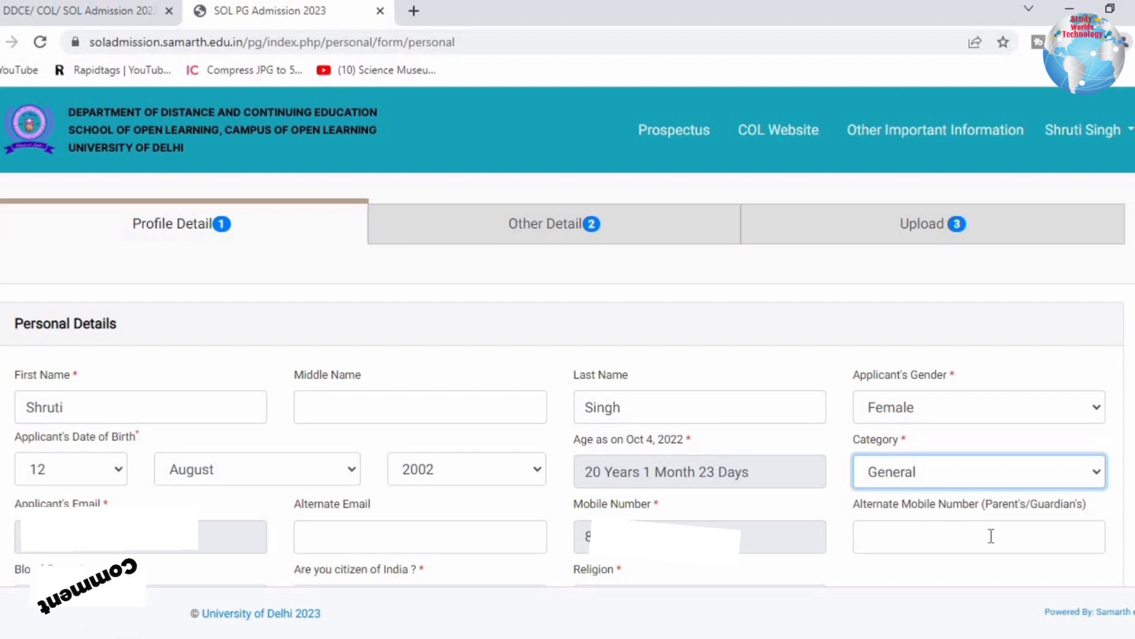
Set blood group B+, Indian citizenship Yes and religion Hinduism.
{"action": "left_click", "coordinate": [123, 133]}
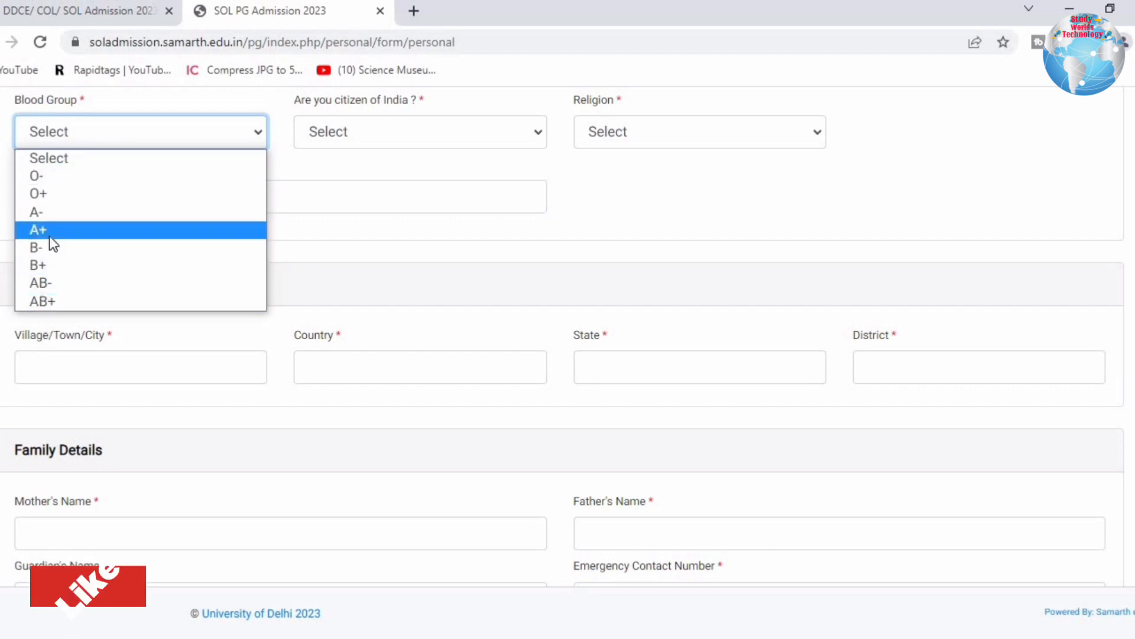
{"action": "left_click", "coordinate": [38, 265]}
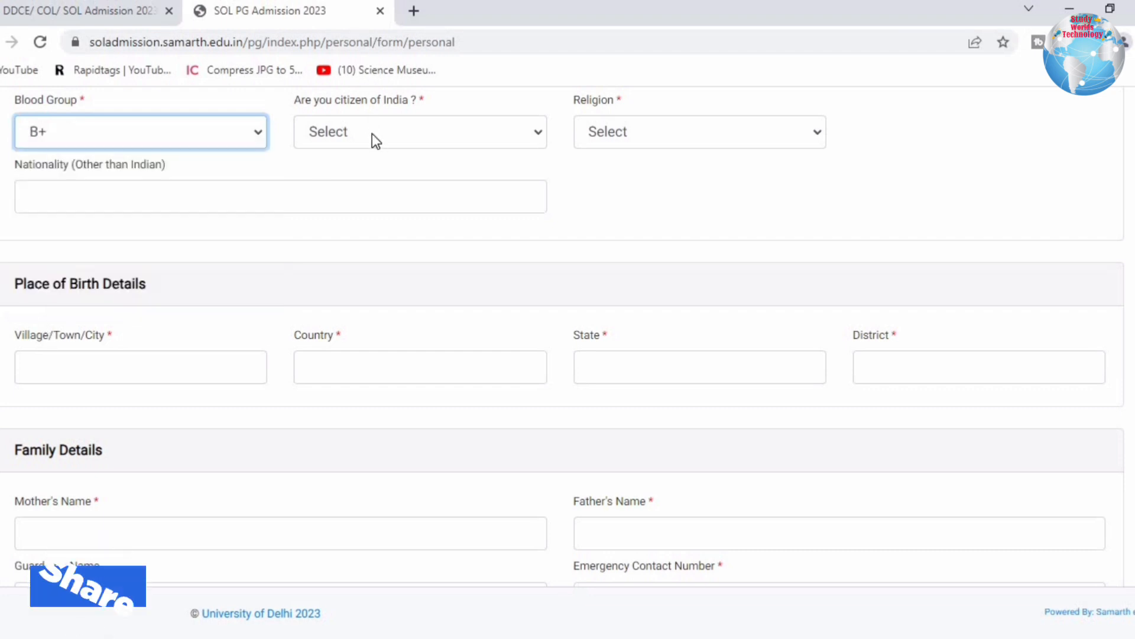
{"action": "left_click", "coordinate": [373, 135]}
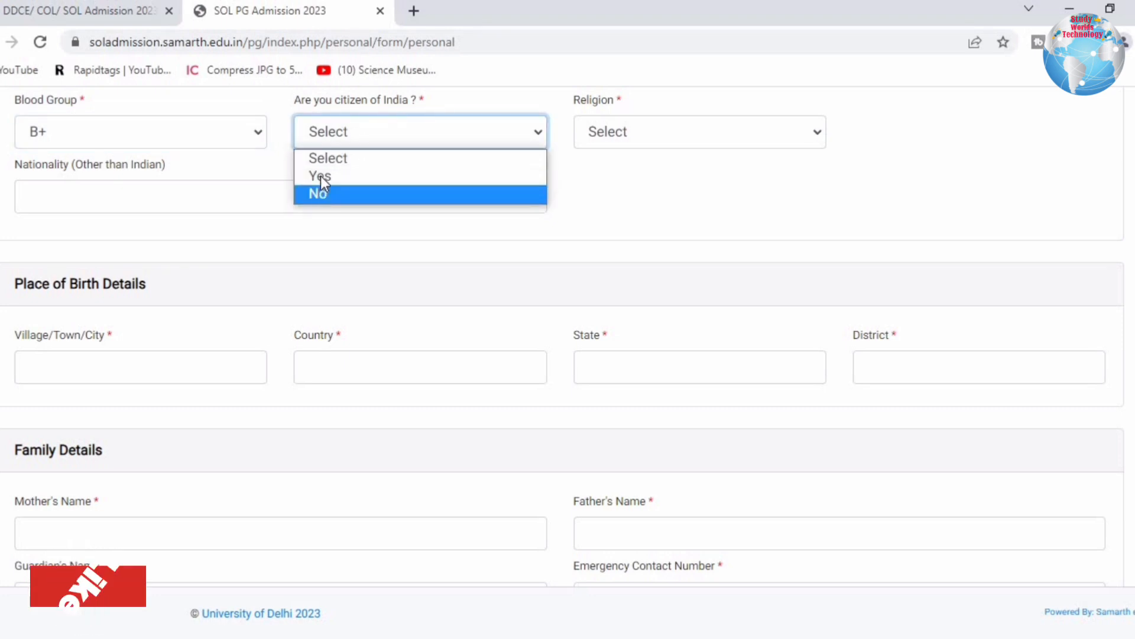
{"action": "left_click", "coordinate": [320, 176]}
{"action": "left_click", "coordinate": [646, 132]}
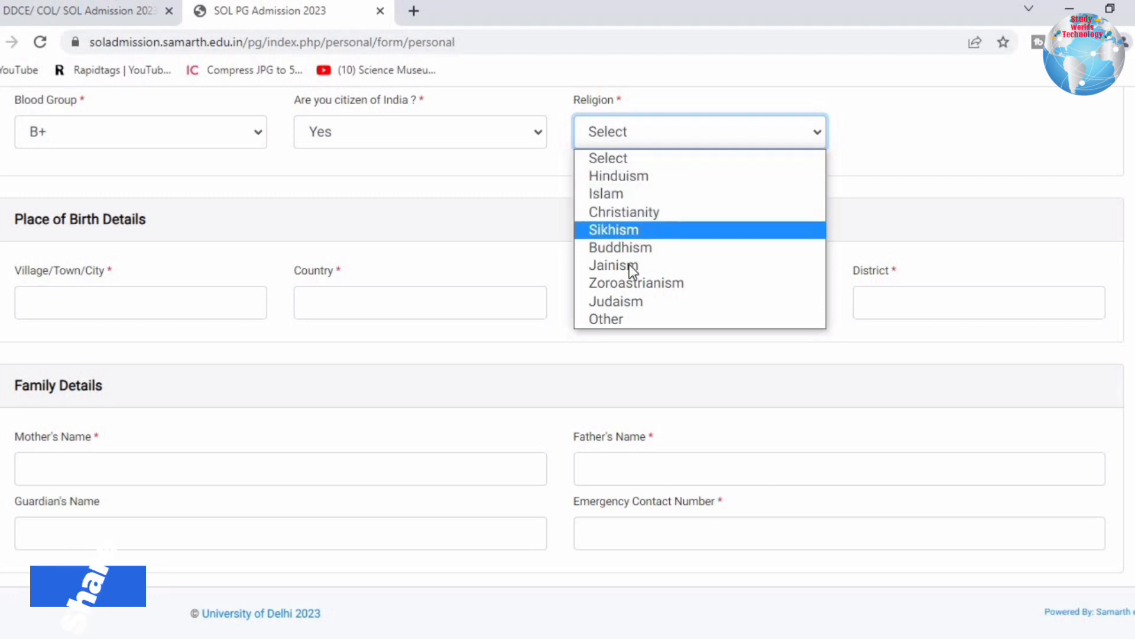
{"action": "left_click", "coordinate": [624, 175]}
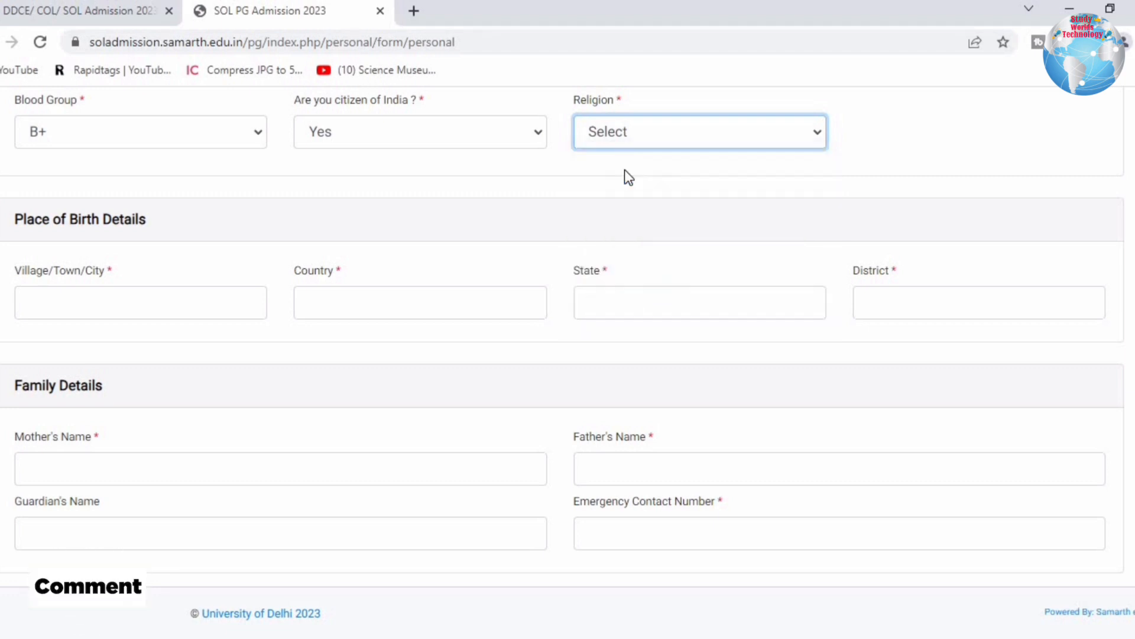
Fill the birthplace: town, country India, state UttarPradesh, district Baghpat.
{"action": "left_click", "coordinate": [101, 298]}
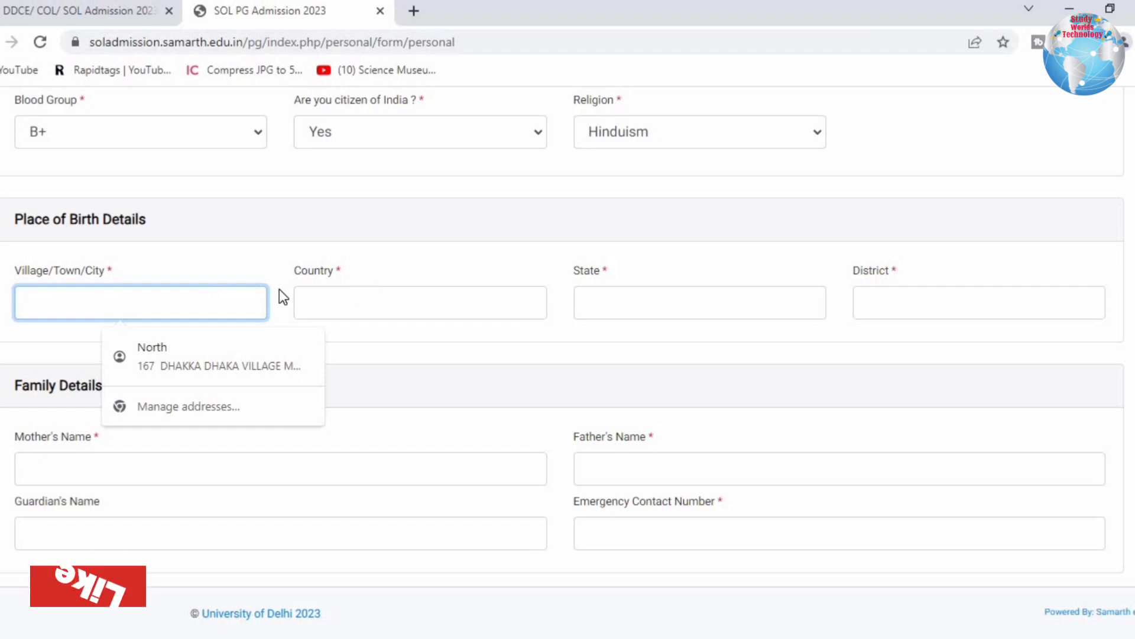
{"action": "type", "text": "Del"}
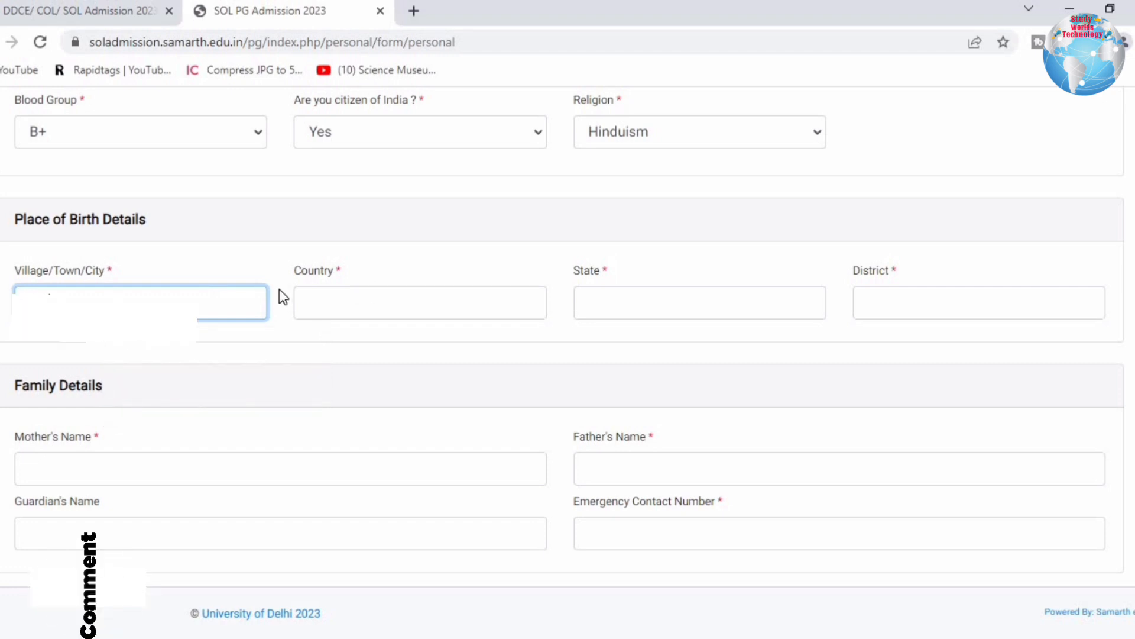
{"action": "left_click", "coordinate": [347, 296]}
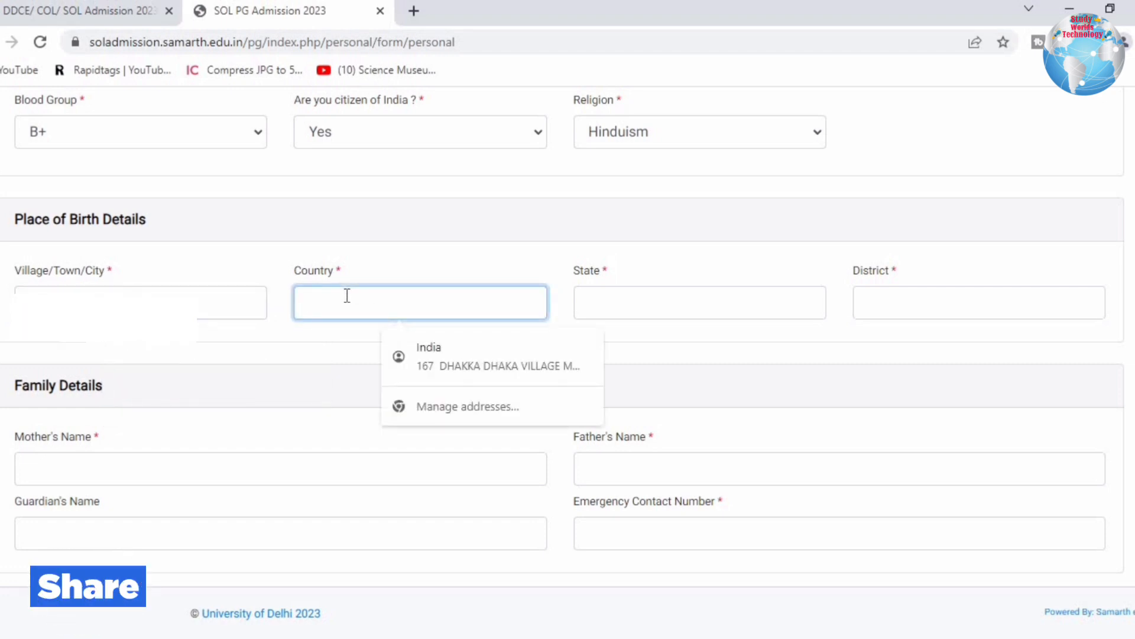
{"action": "type", "text": "India"}
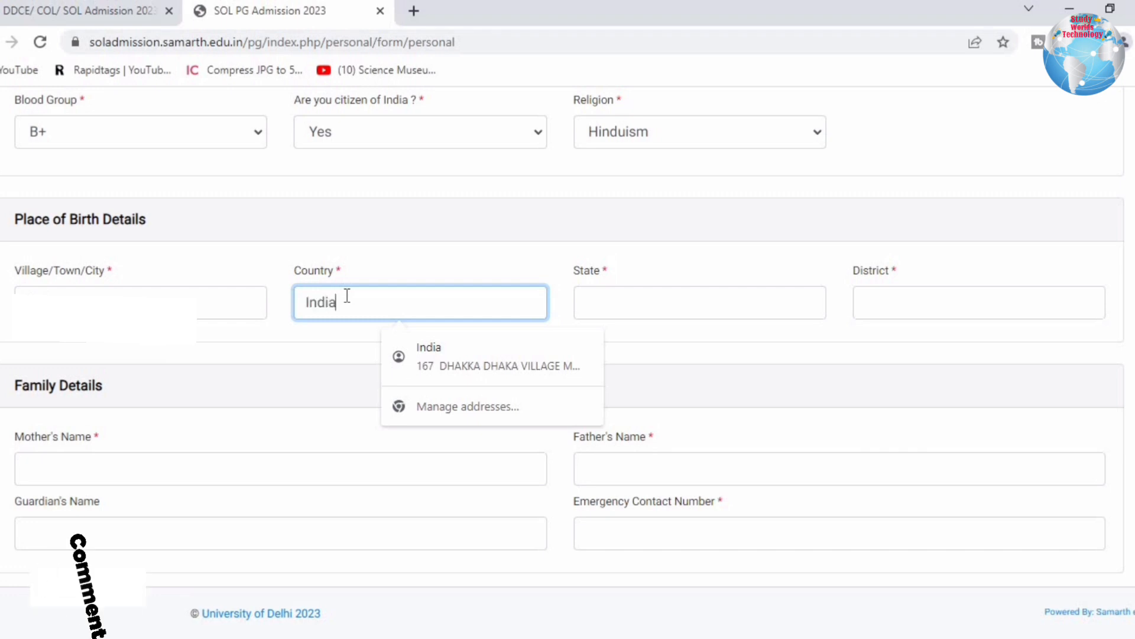
{"action": "left_click", "coordinate": [637, 301]}
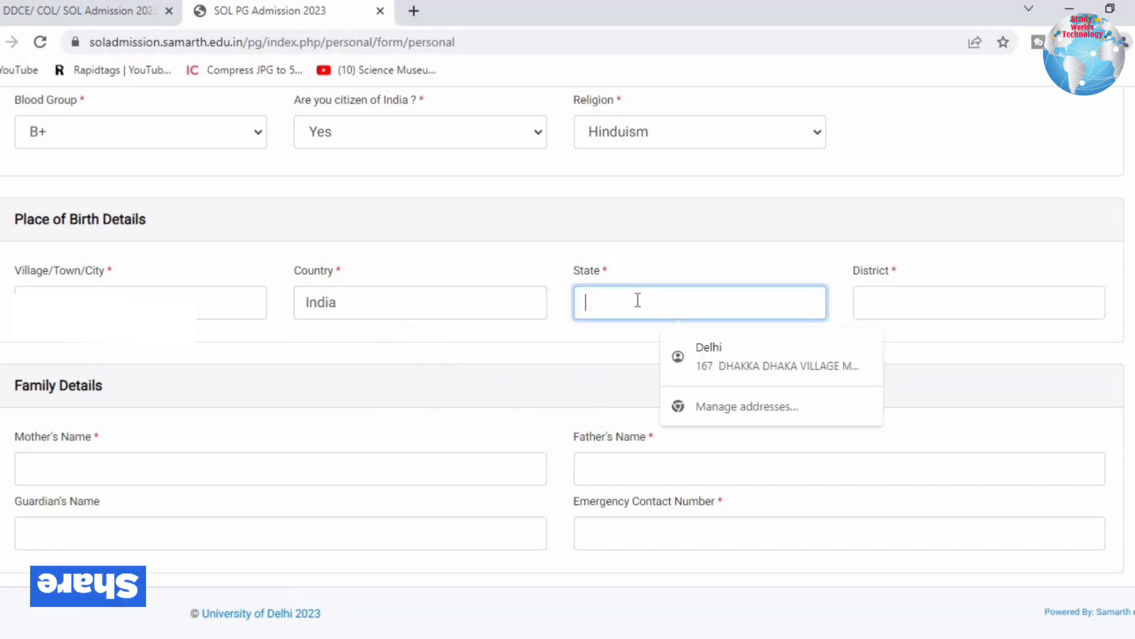
{"action": "type", "text": "Ut"}
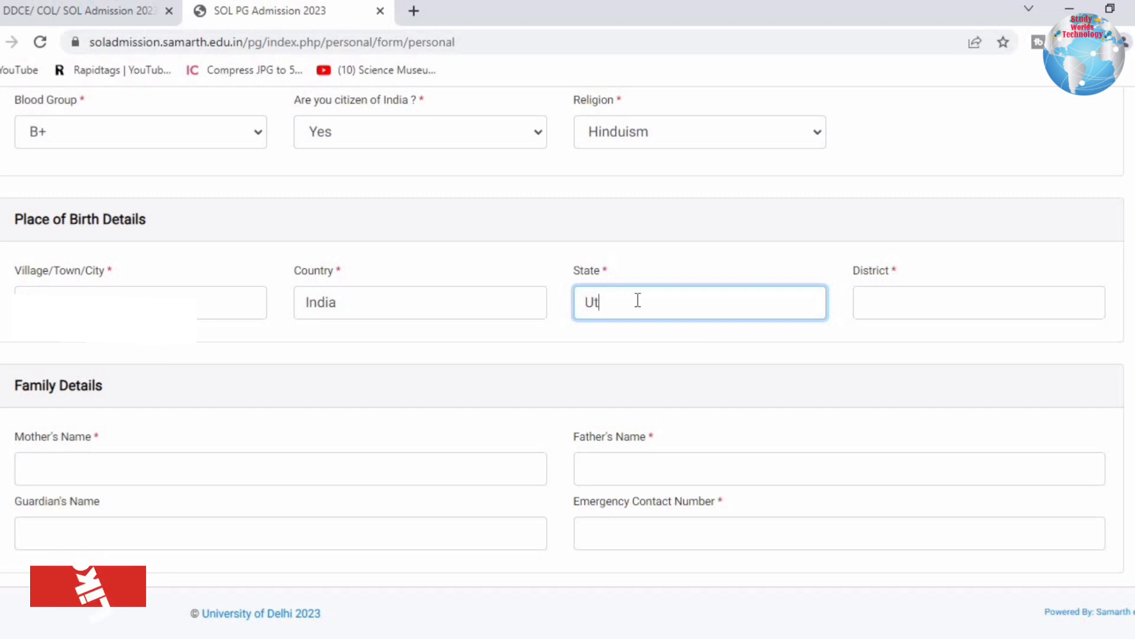
{"action": "type", "text": "tar"}
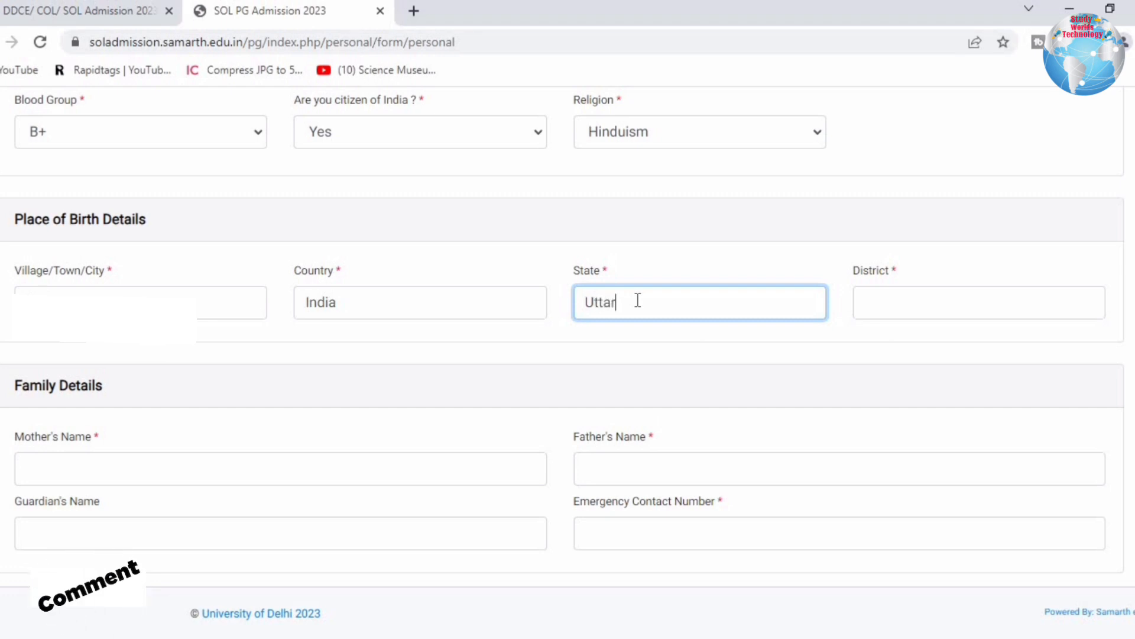
{"action": "type", "text": "Pradesh"}
{"action": "left_click", "coordinate": [899, 300]}
{"action": "type", "text": "Bag"}
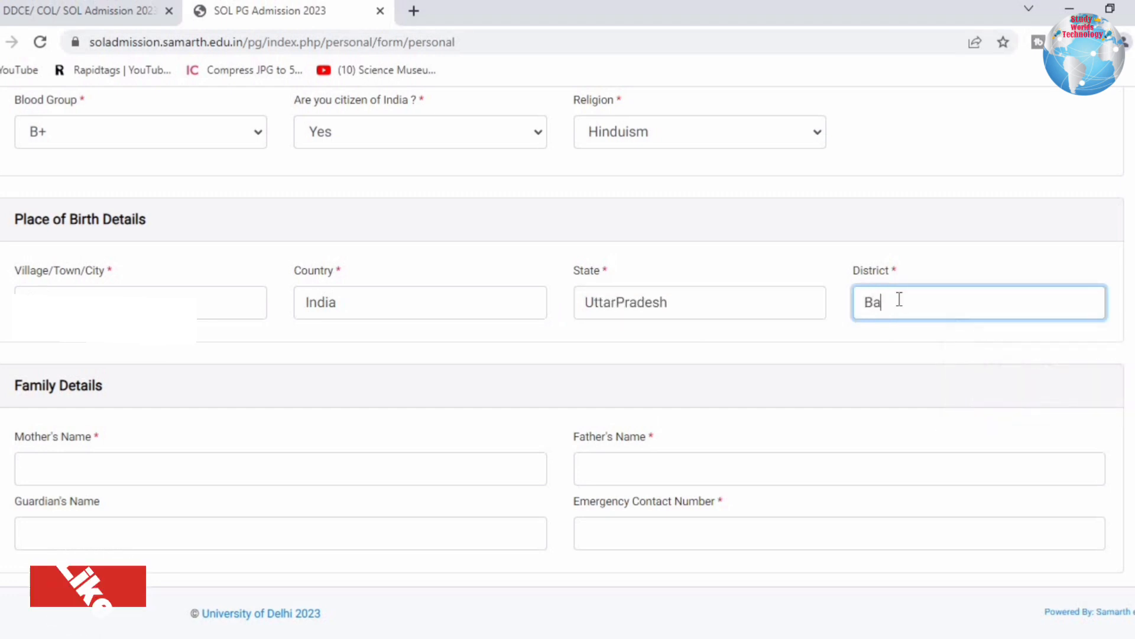
{"action": "type", "text": "hpat"}
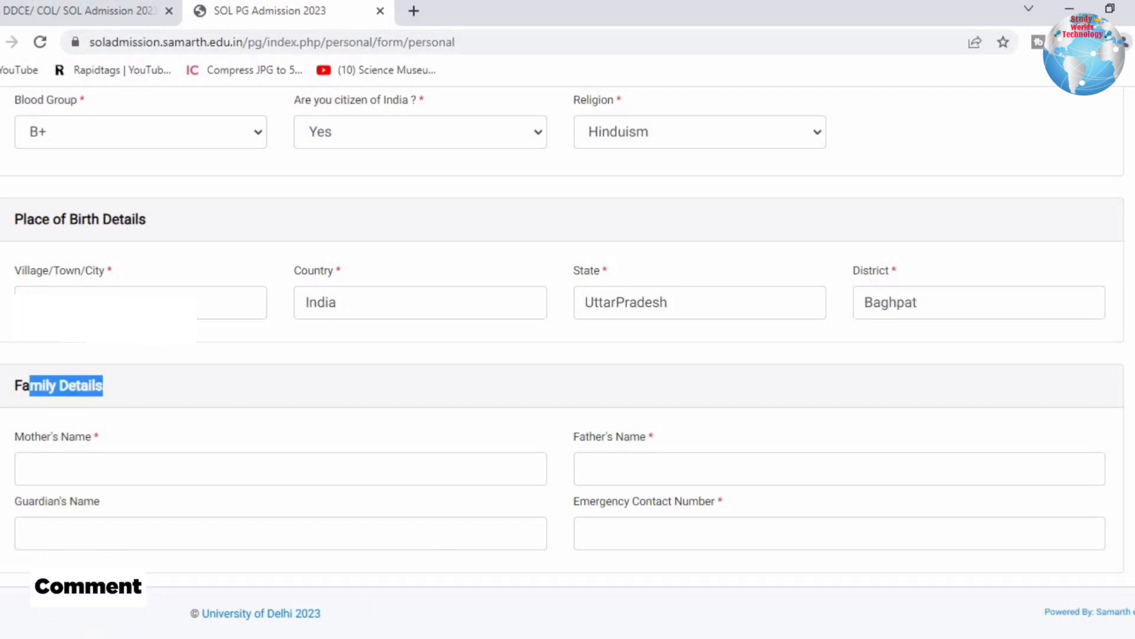
Enter the mother's and father's names and the emergency contact number.
{"action": "left_click", "coordinate": [72, 461]}
{"action": "type", "text": "Re"}
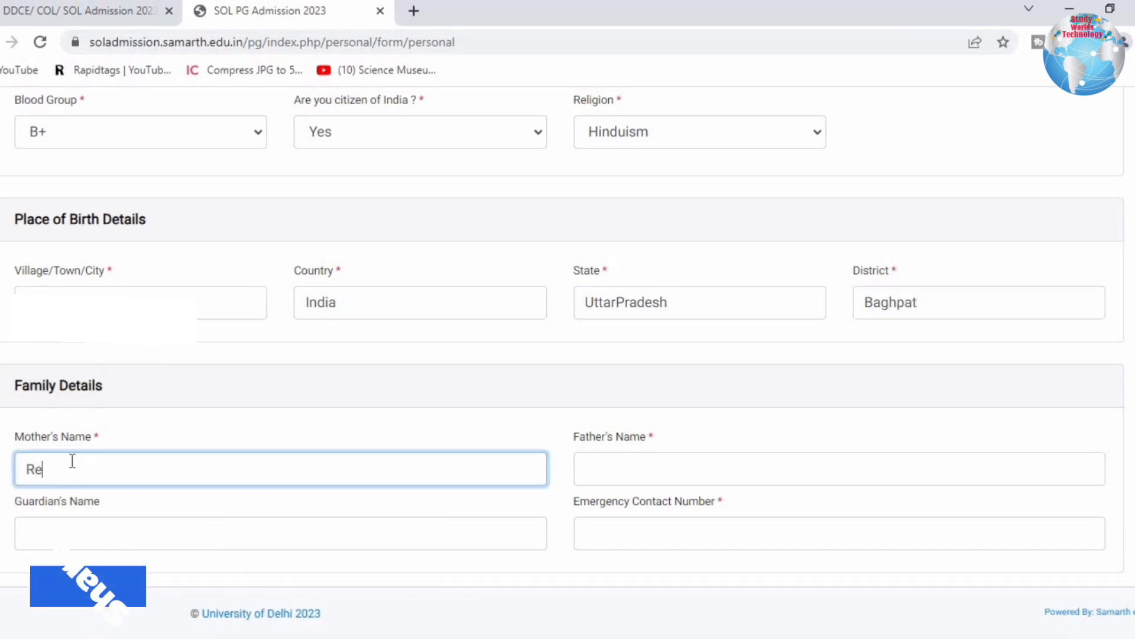
{"action": "type", "text": "eb"}
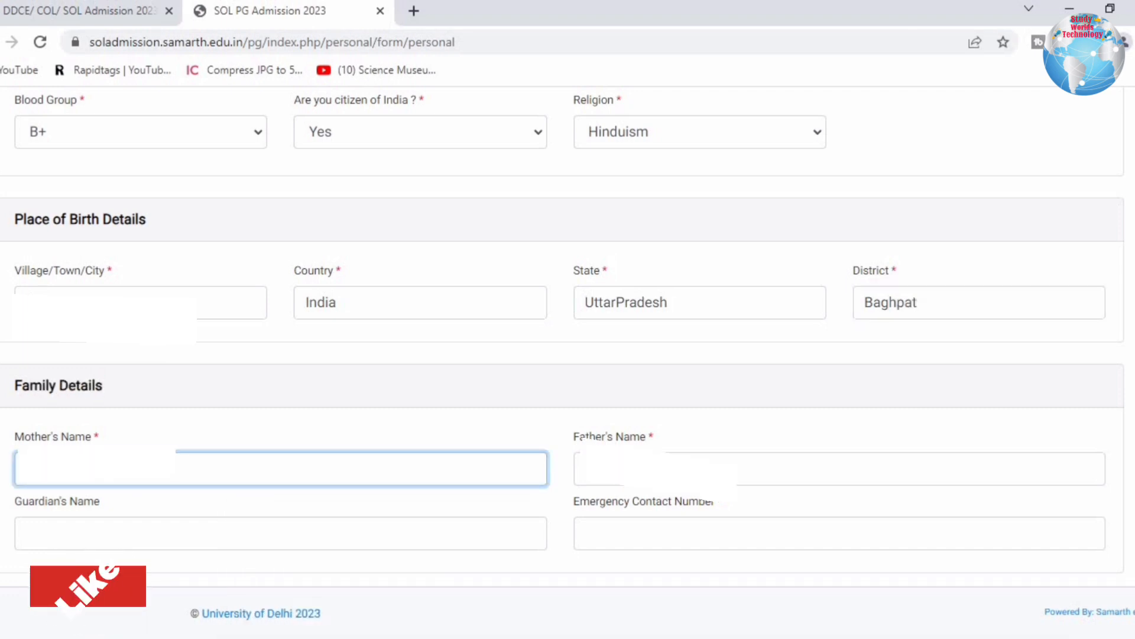
{"action": "left_click", "coordinate": [749, 468]}
{"action": "key", "text": "Tab"}
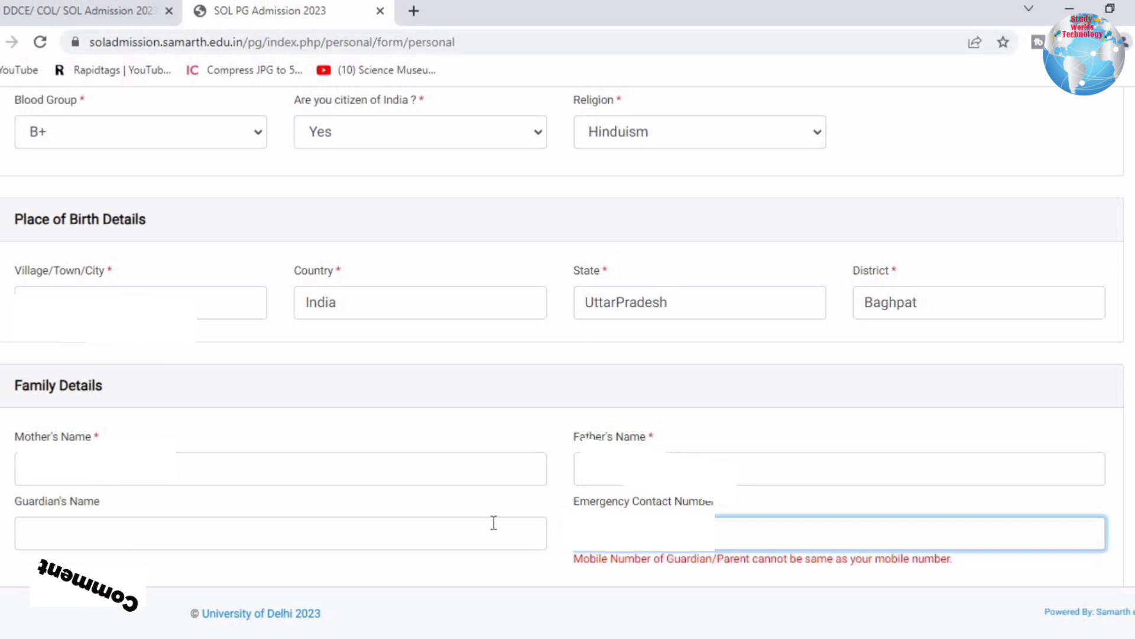
{"action": "left_click", "coordinate": [545, 588]}
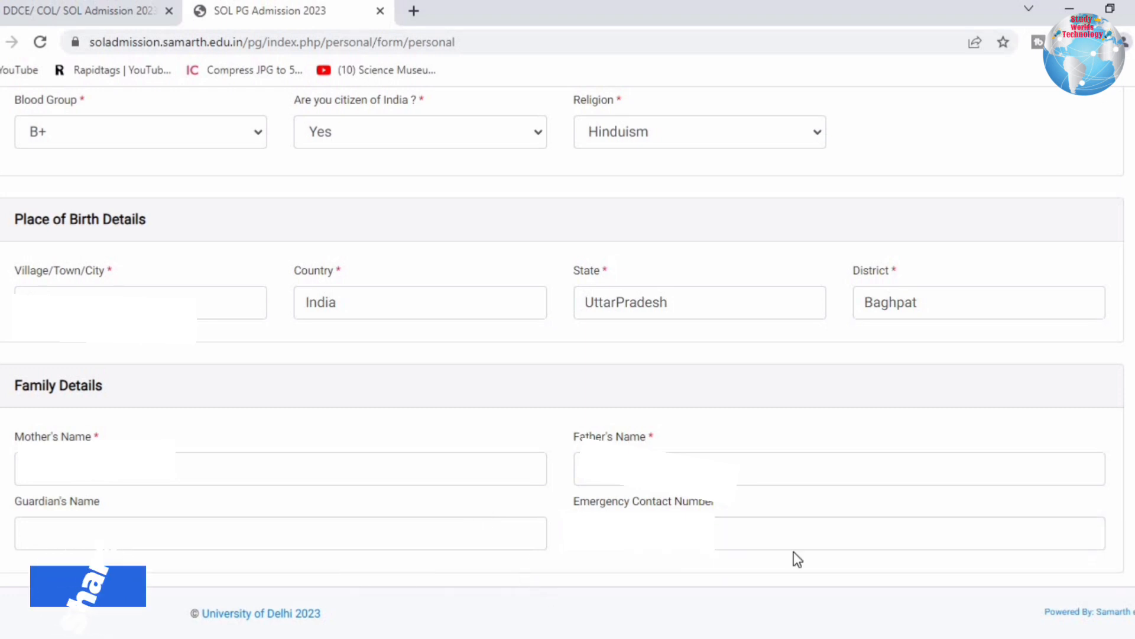
{"action": "scroll", "coordinate": [794, 552], "scroll_direction": "down", "scroll_amount": 8}
Answer Yes to prior registration, visit its fields and pick 2020 as registration year.
{"action": "left_click_drag", "start_coordinate": [55, 162], "coordinate": [354, 166]}
{"action": "left_click_drag", "start_coordinate": [26, 214], "coordinate": [242, 242]}
{"action": "left_click", "coordinate": [243, 242]}
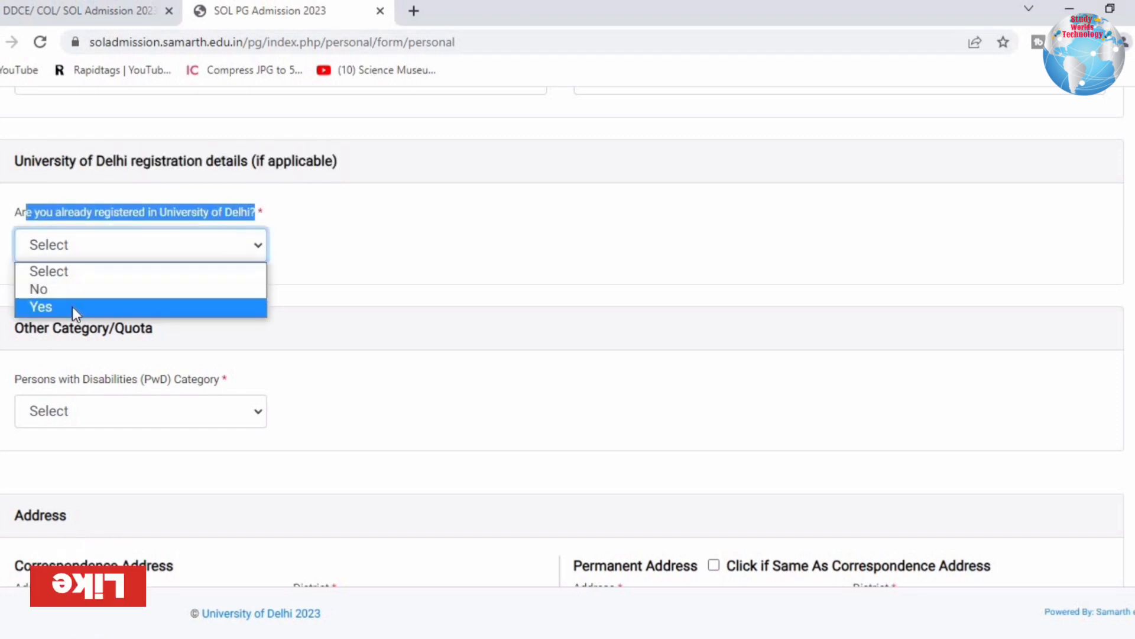
{"action": "left_click", "coordinate": [48, 307]}
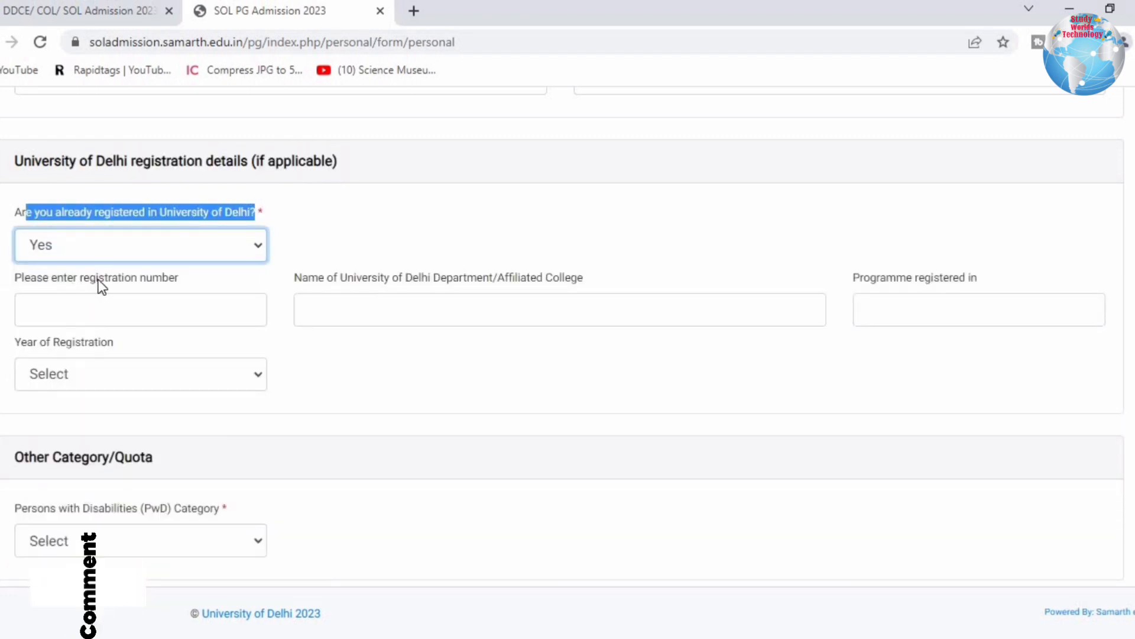
{"action": "left_click_drag", "start_coordinate": [98, 280], "coordinate": [187, 286]}
{"action": "left_click", "coordinate": [142, 310]}
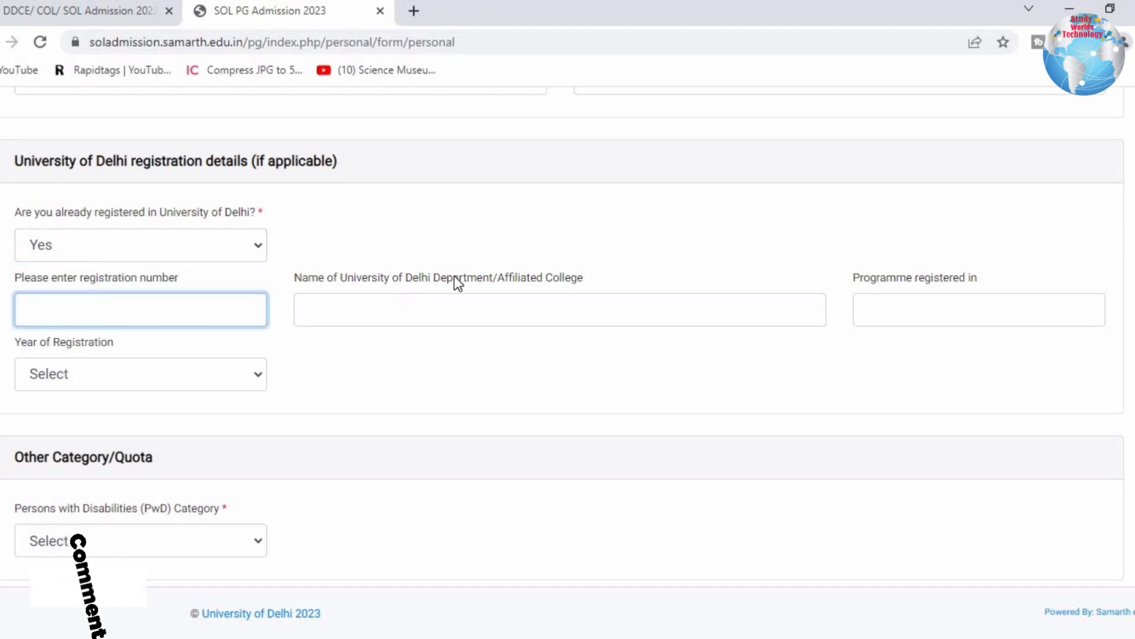
{"action": "left_click_drag", "start_coordinate": [426, 276], "coordinate": [618, 267]}
{"action": "left_click", "coordinate": [567, 282]}
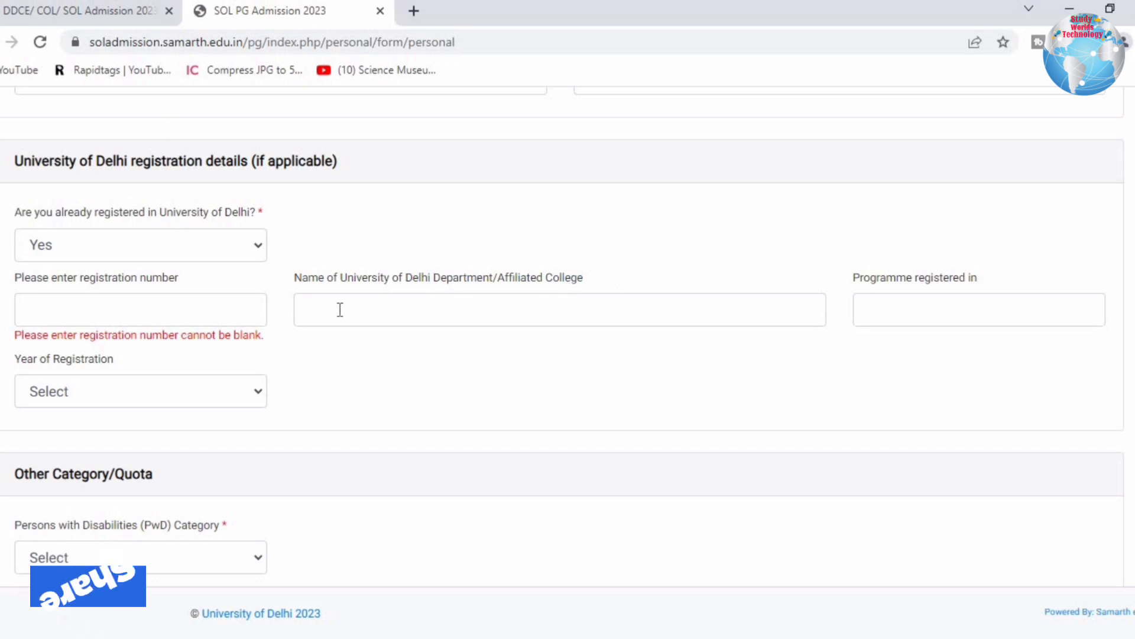
{"action": "left_click", "coordinate": [1001, 305]}
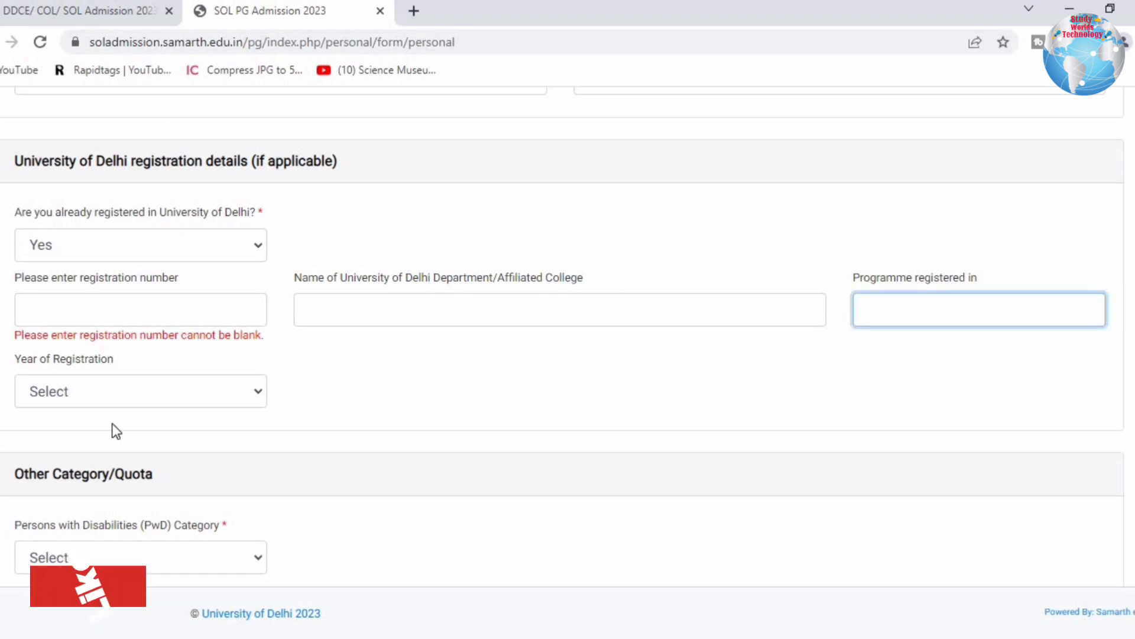
{"action": "left_click", "coordinate": [82, 395]}
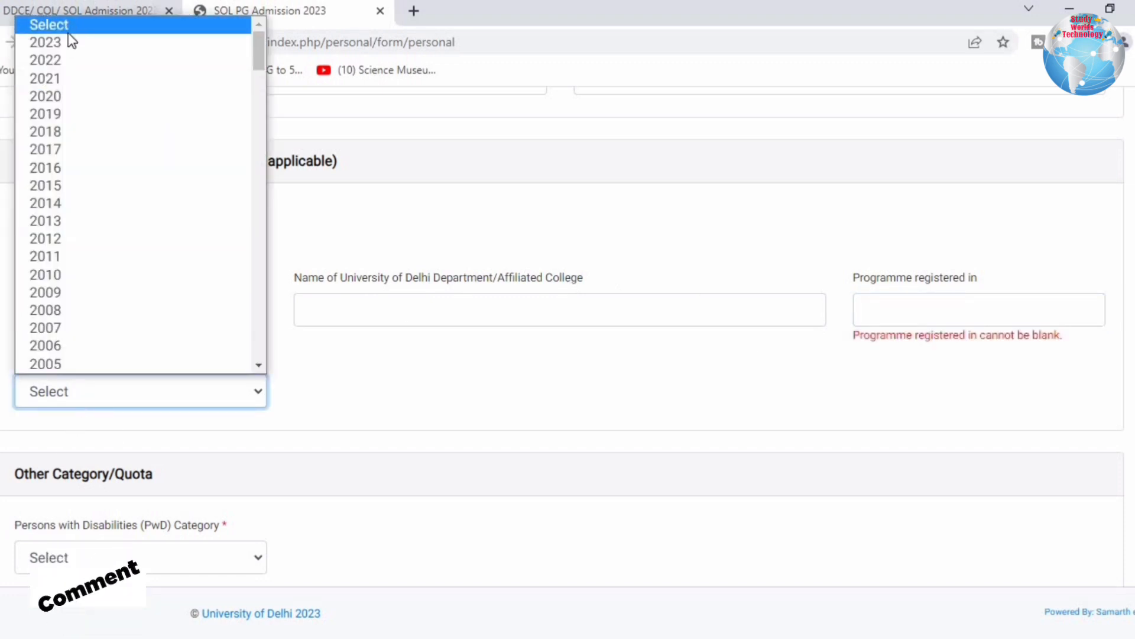
{"action": "left_click", "coordinate": [40, 379]}
{"action": "left_click", "coordinate": [95, 393]}
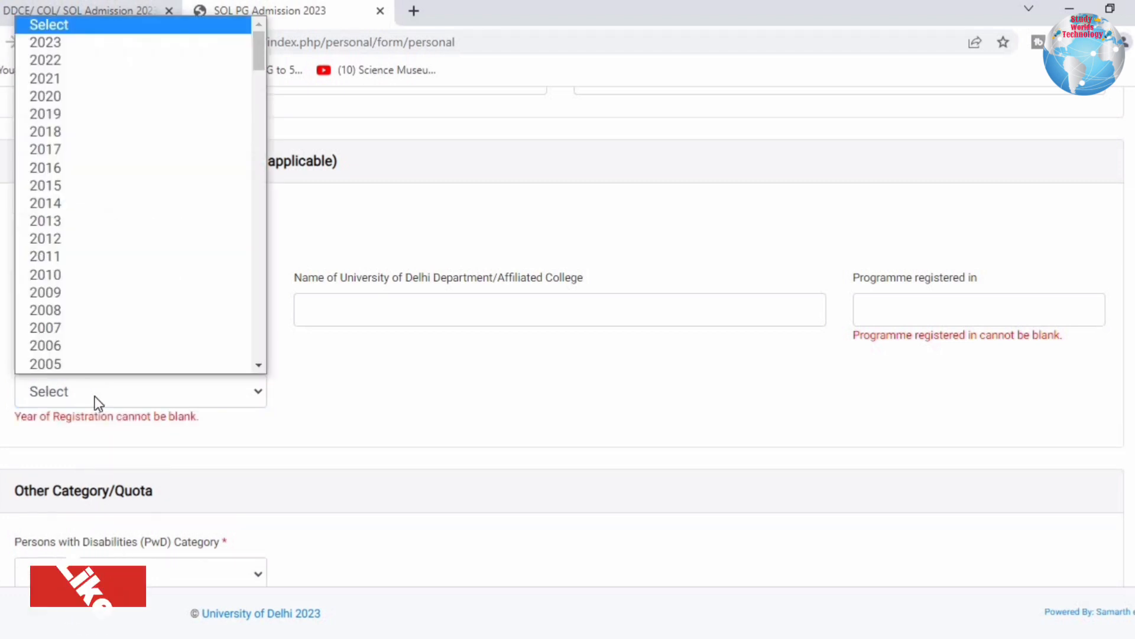
{"action": "left_click", "coordinate": [53, 96]}
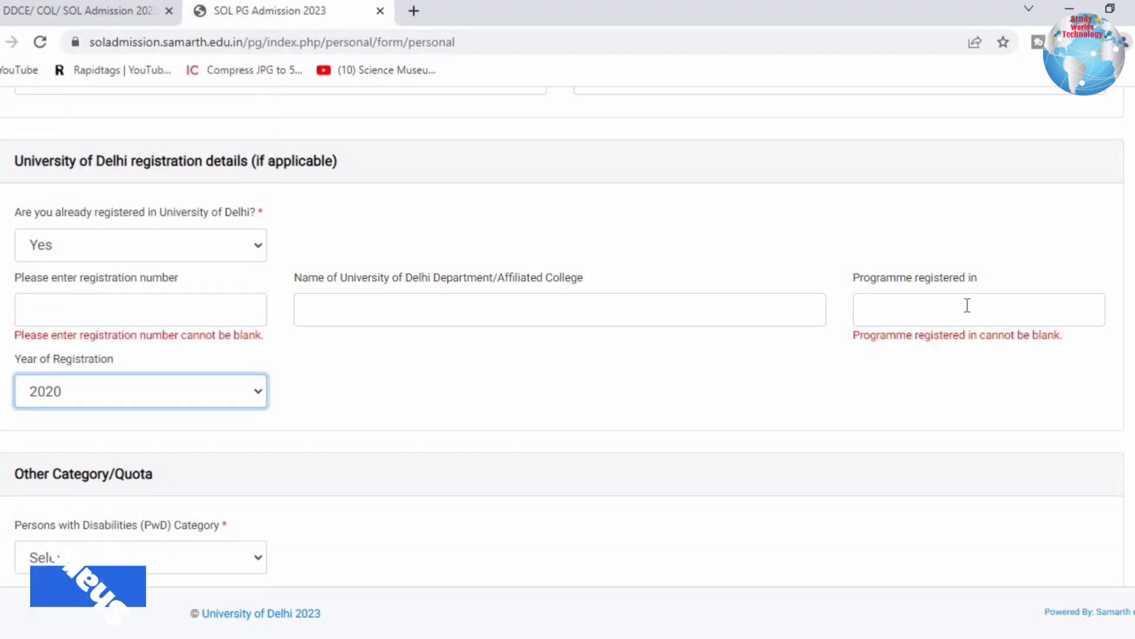
Change prior Delhi University registration to No and set PwD category to Not Applicable.
{"action": "left_click", "coordinate": [221, 247]}
{"action": "left_click", "coordinate": [79, 290]}
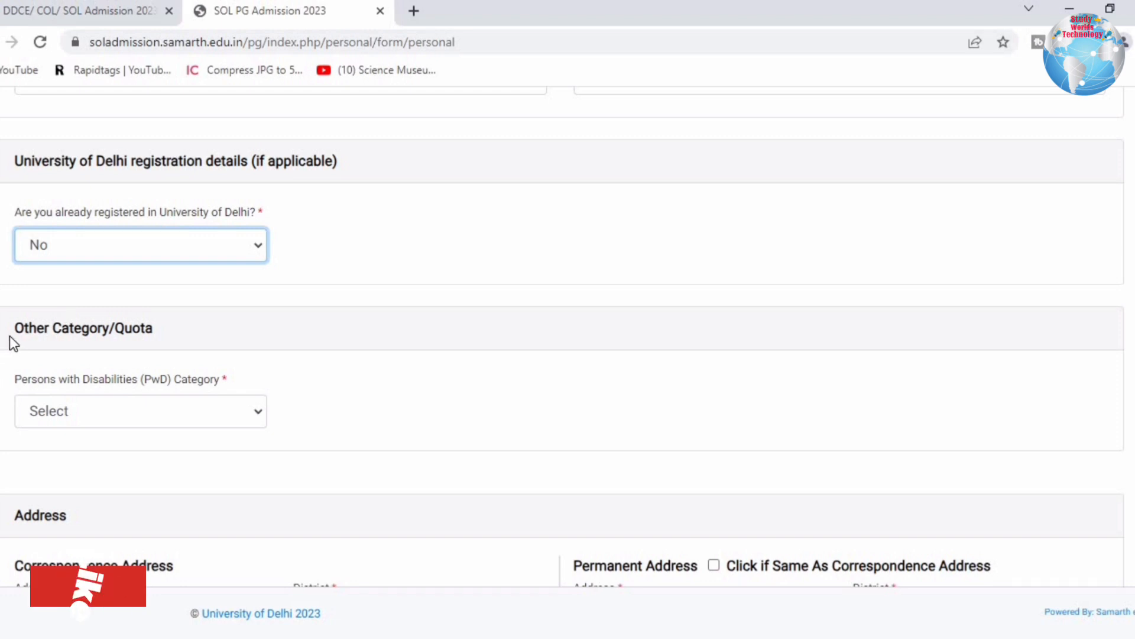
{"action": "left_click_drag", "start_coordinate": [12, 334], "coordinate": [182, 326]}
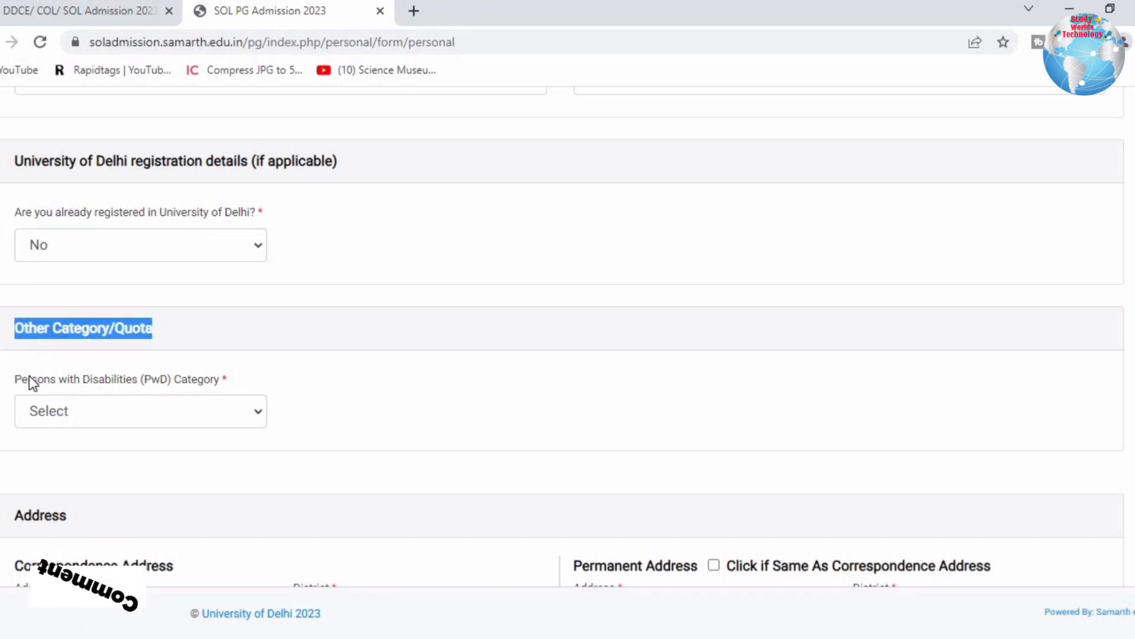
{"action": "left_click_drag", "start_coordinate": [27, 379], "coordinate": [240, 379]}
{"action": "left_click", "coordinate": [198, 419]}
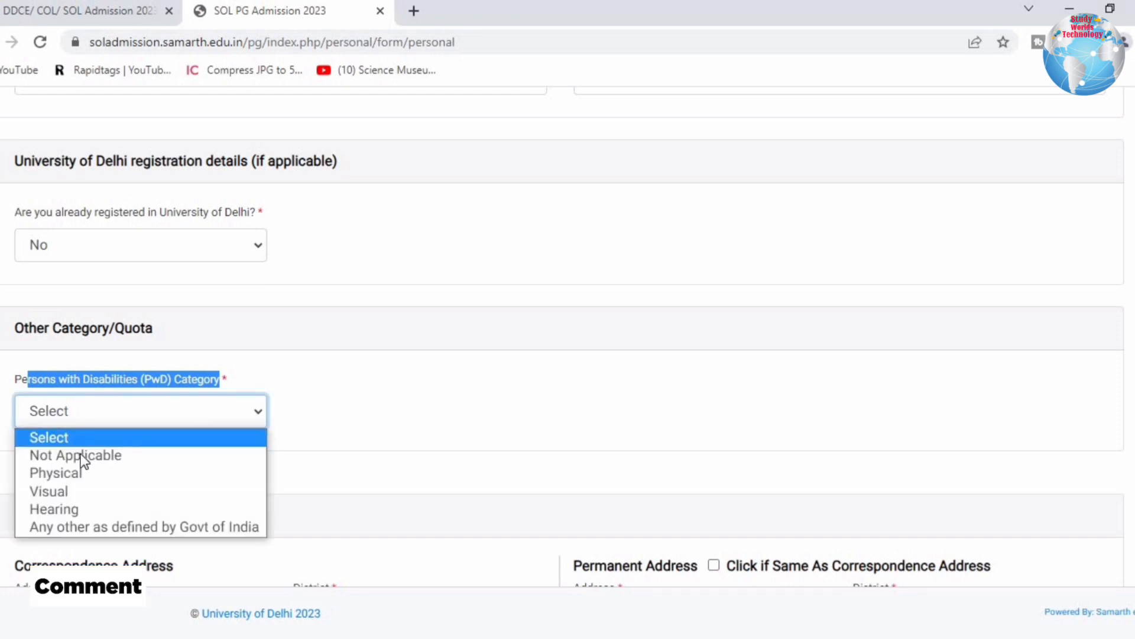
{"action": "key", "text": "Down"}
{"action": "key", "text": "Down"}
{"action": "key", "text": "Down"}
{"action": "key", "text": "Down"}
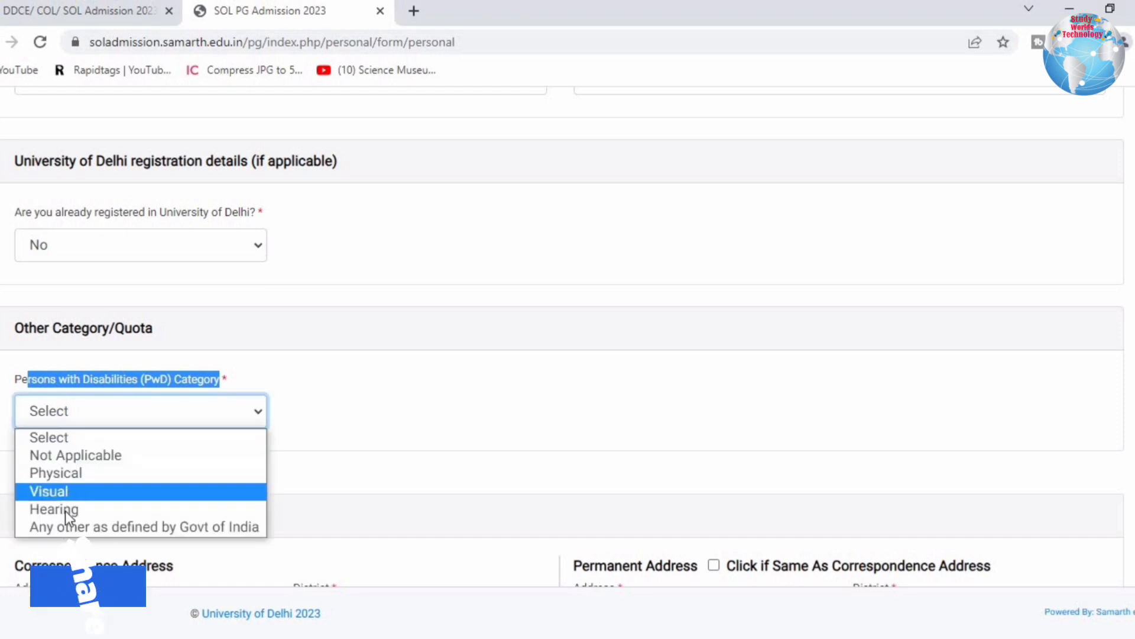
{"action": "left_click", "coordinate": [72, 448]}
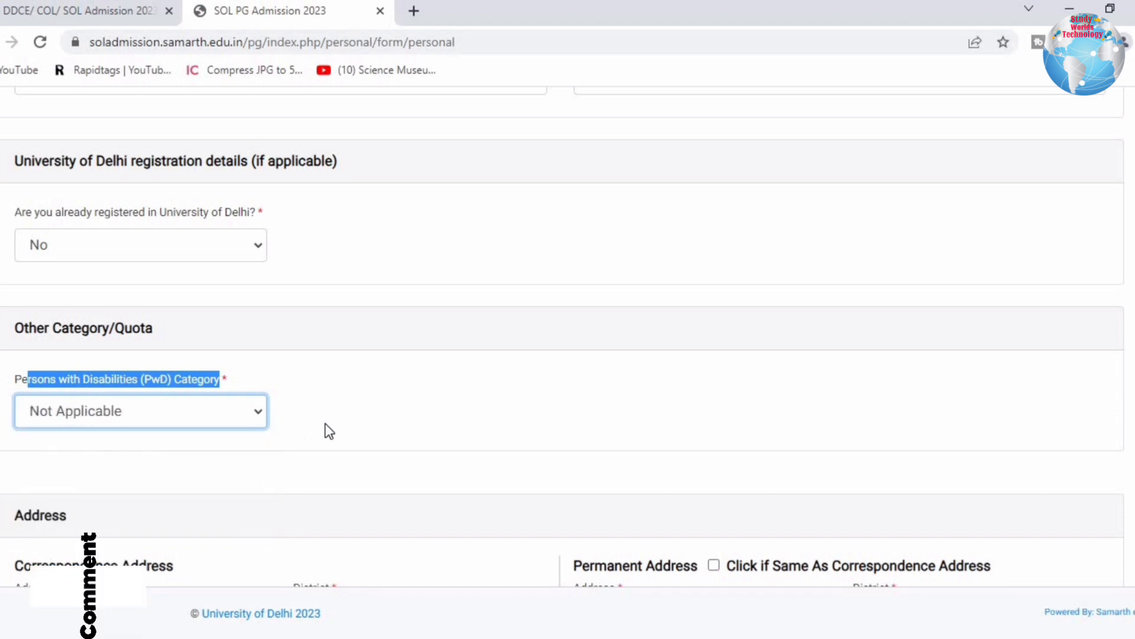
{"action": "left_click", "coordinate": [399, 427]}
Autofill the correspondence address from saved details and set its country to India.
{"action": "scroll", "coordinate": [399, 433], "scroll_direction": "down", "scroll_amount": 6}
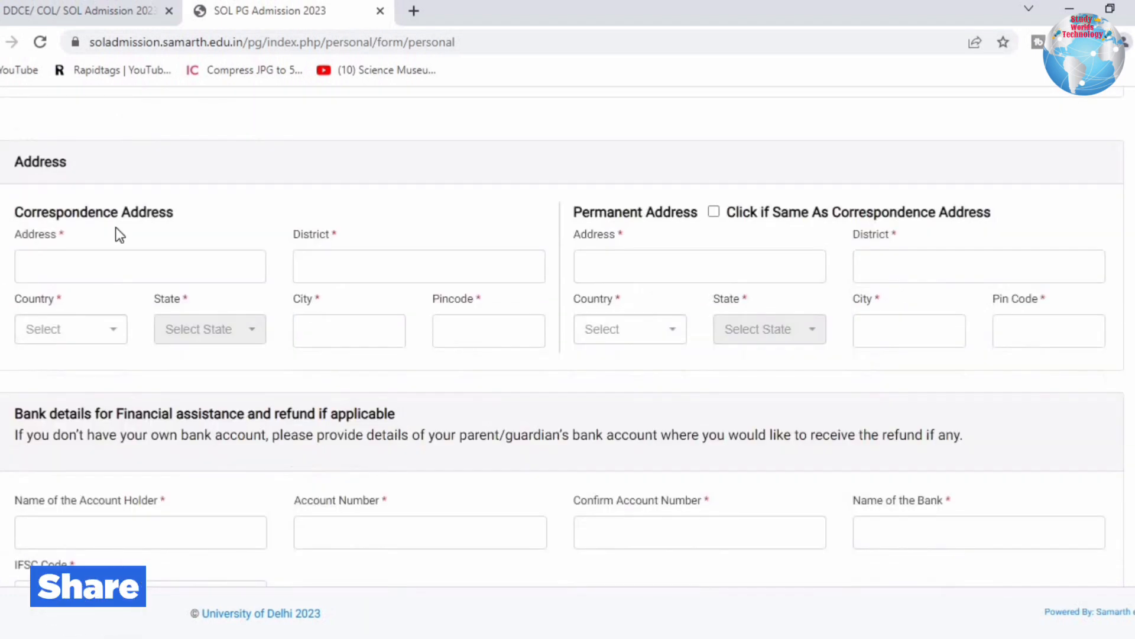
{"action": "left_click", "coordinate": [103, 272]}
{"action": "left_click", "coordinate": [212, 320]}
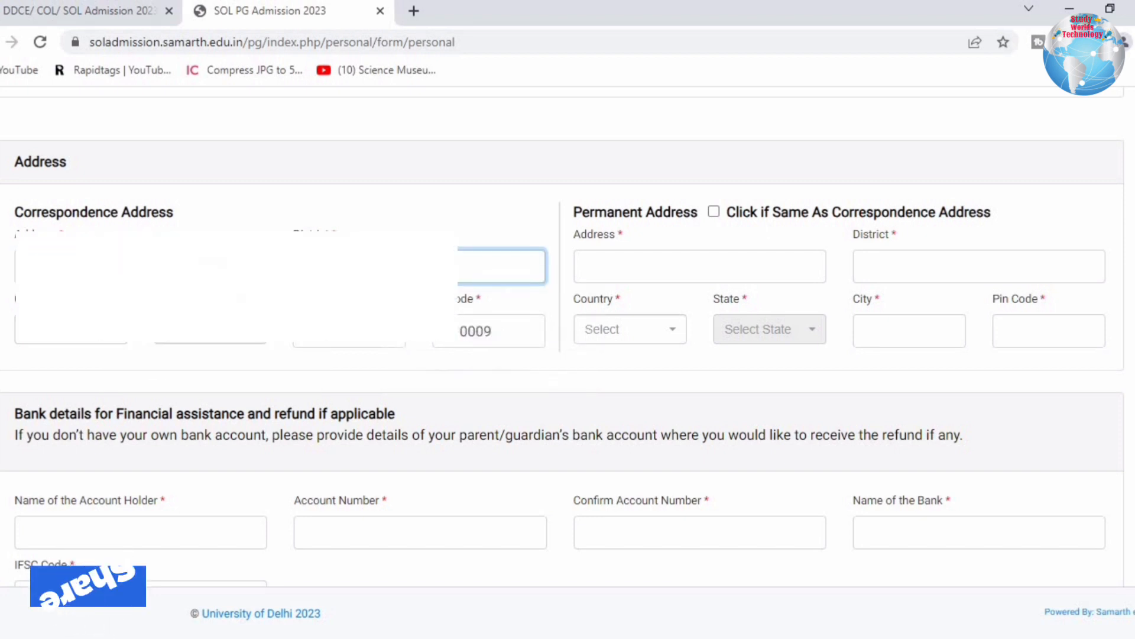
{"action": "left_click", "coordinate": [100, 341]}
{"action": "scroll", "coordinate": [86, 449], "scroll_direction": "down", "scroll_amount": 5}
{"action": "scroll", "coordinate": [83, 467], "scroll_direction": "up", "scroll_amount": 7}
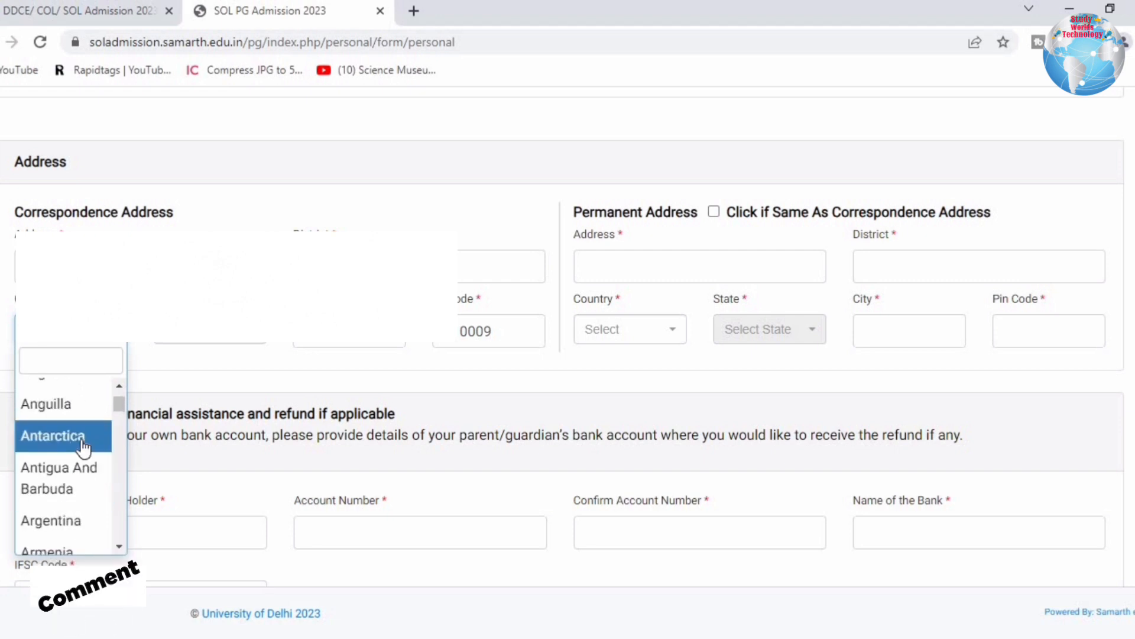
{"action": "type", "text": "ind"}
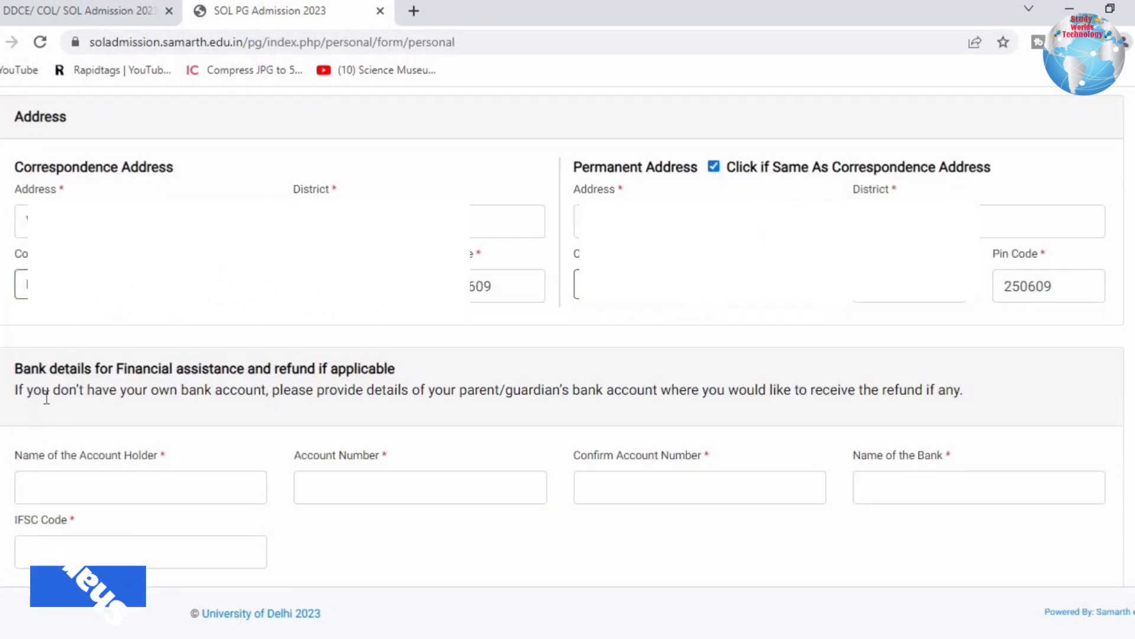
Go through the refund bank fields: holder name, account number, confirmation, bank name, IFSC.
{"action": "left_click_drag", "start_coordinate": [27, 390], "coordinate": [293, 385]}
{"action": "left_click_drag", "start_coordinate": [388, 378], "coordinate": [450, 377]}
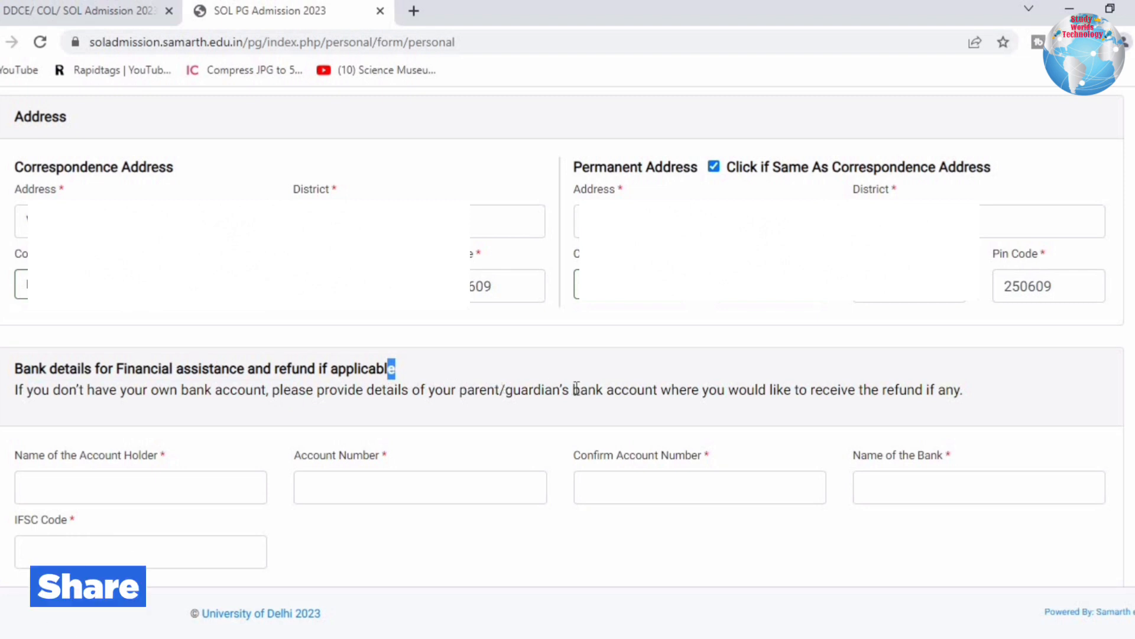
{"action": "left_click_drag", "start_coordinate": [574, 389], "coordinate": [970, 404]}
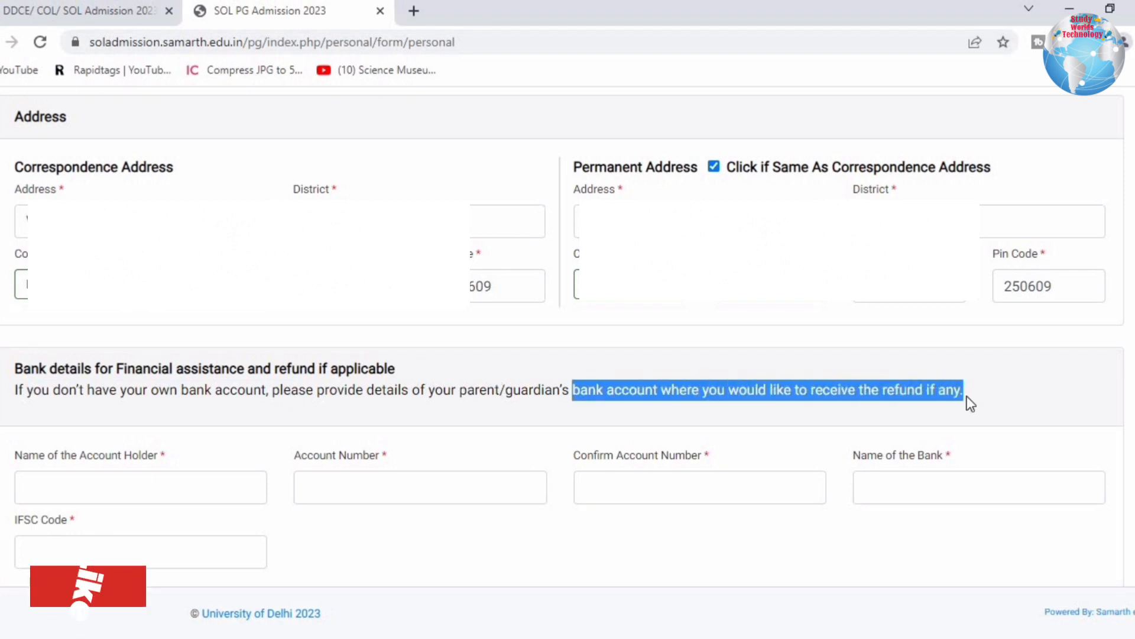
{"action": "left_click", "coordinate": [79, 483]}
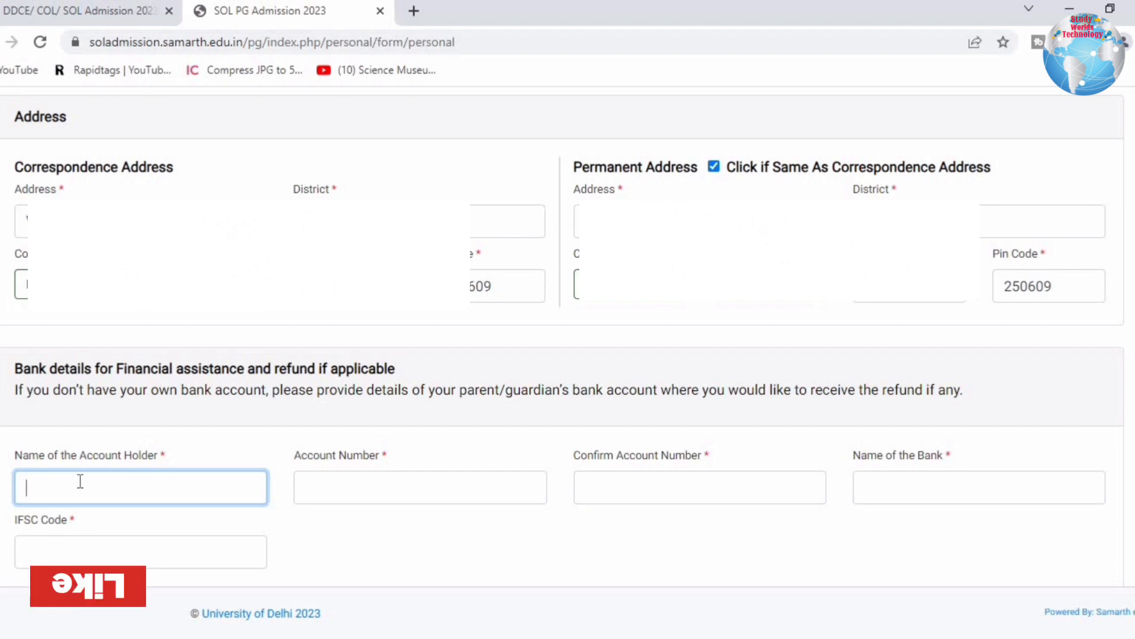
{"action": "left_click", "coordinate": [400, 482]}
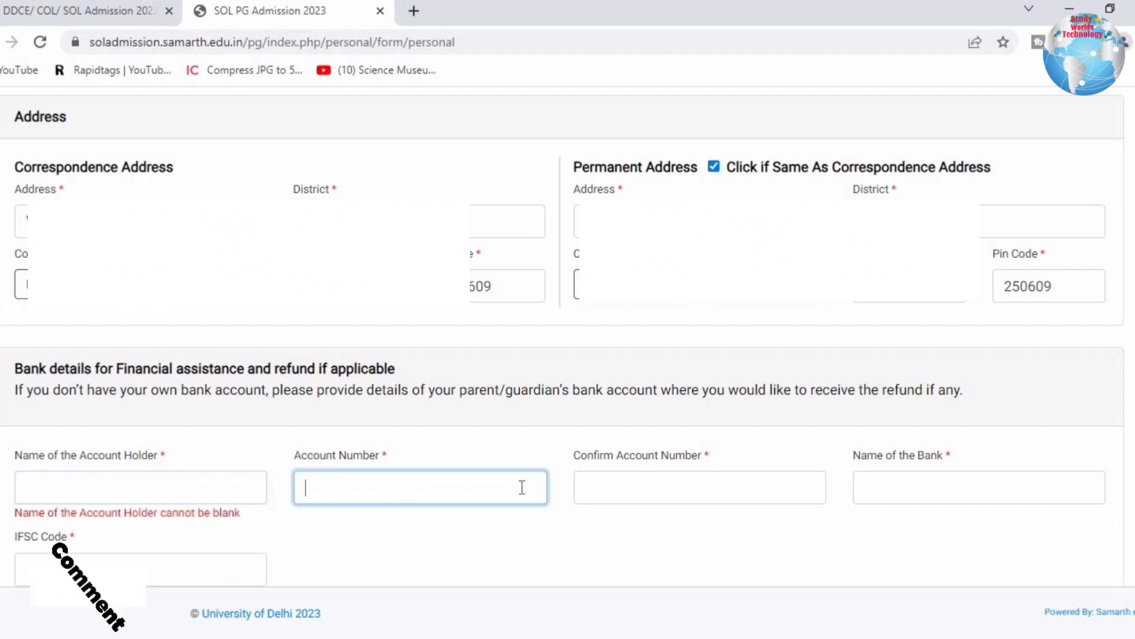
{"action": "left_click", "coordinate": [650, 493]}
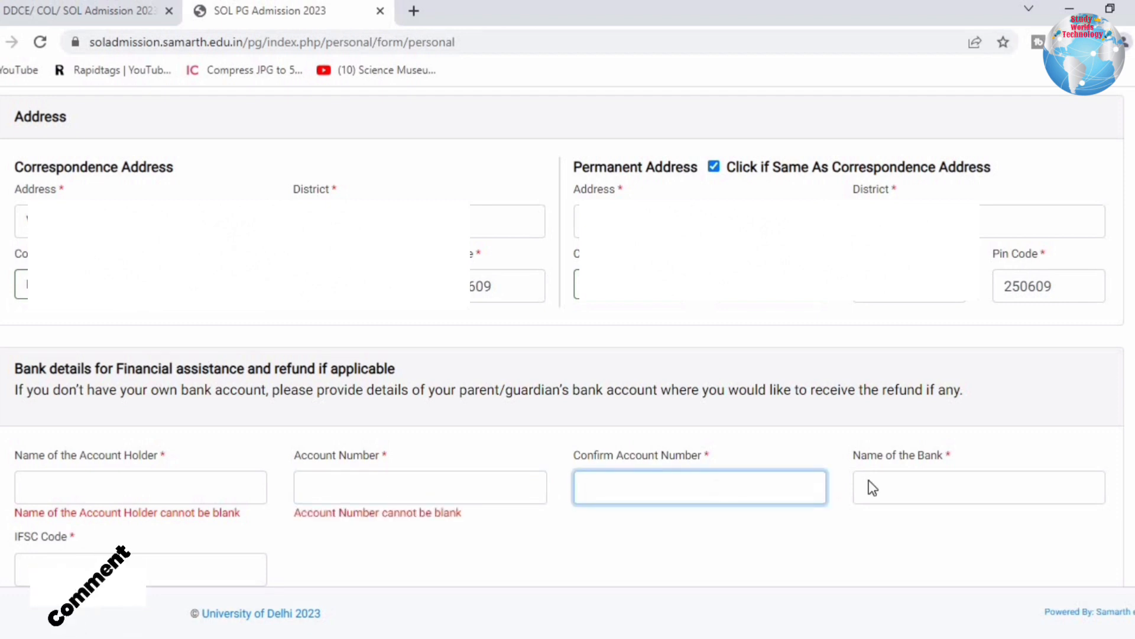
{"action": "left_click", "coordinate": [908, 481]}
{"action": "left_click", "coordinate": [215, 563]}
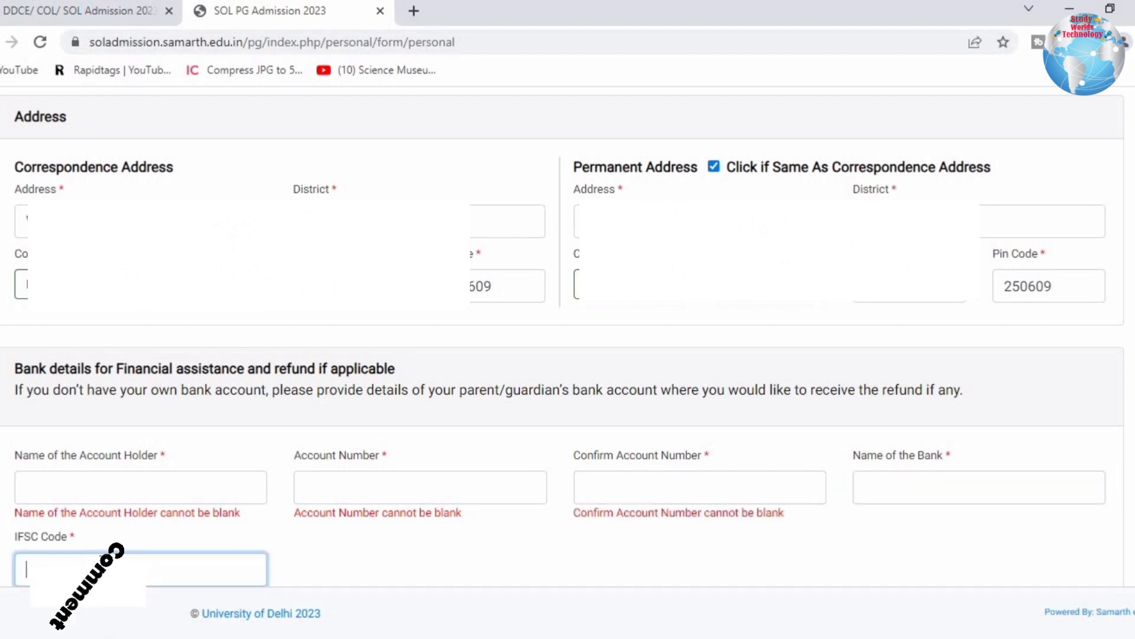
{"action": "scroll", "coordinate": [513, 538], "scroll_direction": "down", "scroll_amount": 2}
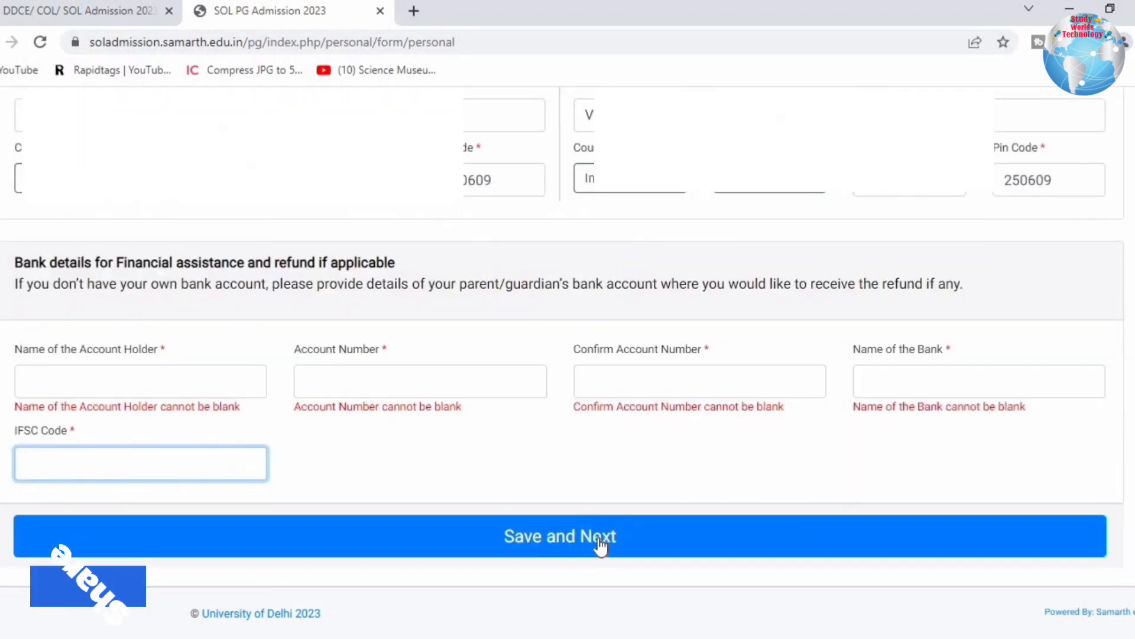
Save the personal details, review the Profile Detail summary, and proceed to Other Details.
{"action": "left_click", "coordinate": [565, 545]}
{"action": "left_click_drag", "start_coordinate": [20, 296], "coordinate": [532, 508]}
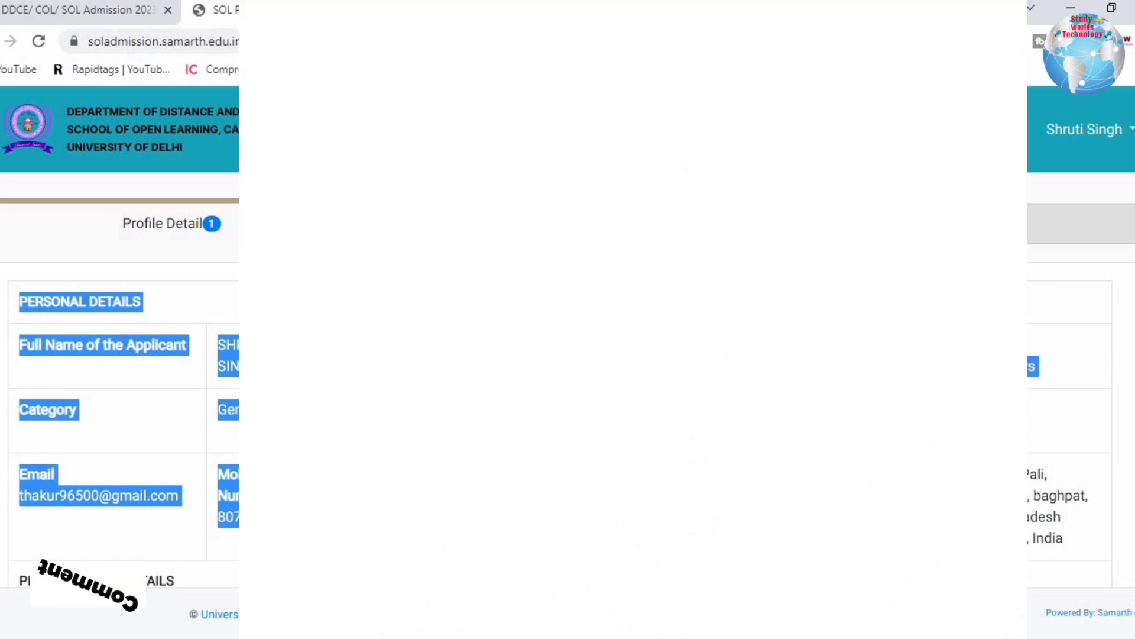
{"action": "scroll", "coordinate": [633, 379], "scroll_direction": "down", "scroll_amount": 1}
{"action": "scroll", "coordinate": [633, 379], "scroll_direction": "down", "scroll_amount": 1}
{"action": "scroll", "coordinate": [633, 378], "scroll_direction": "down", "scroll_amount": 10}
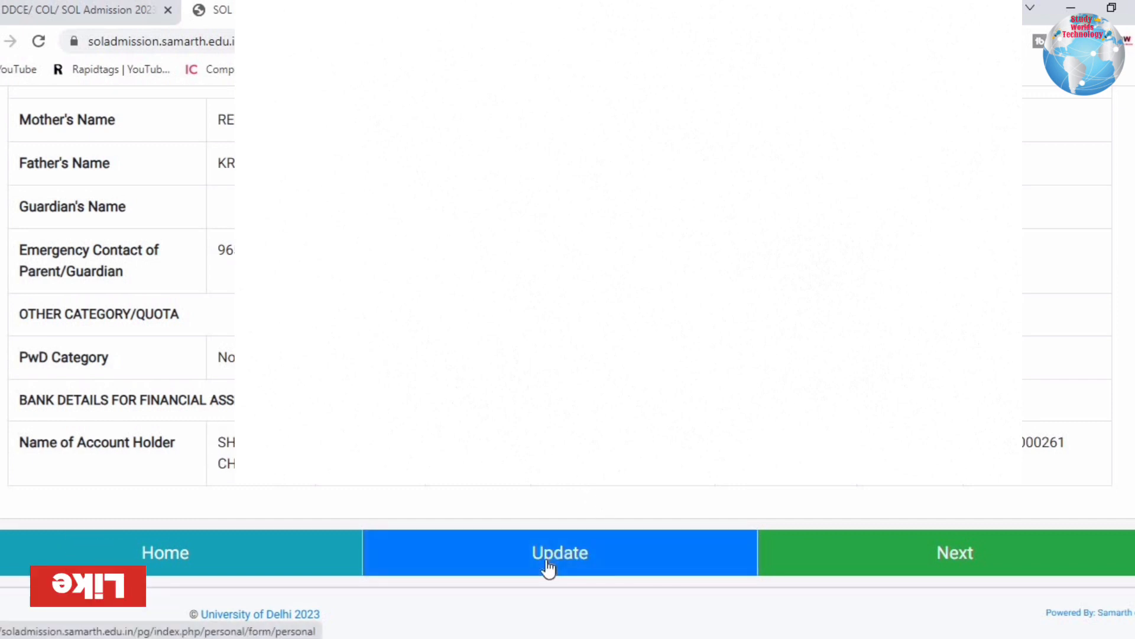
{"action": "left_click", "coordinate": [914, 561]}
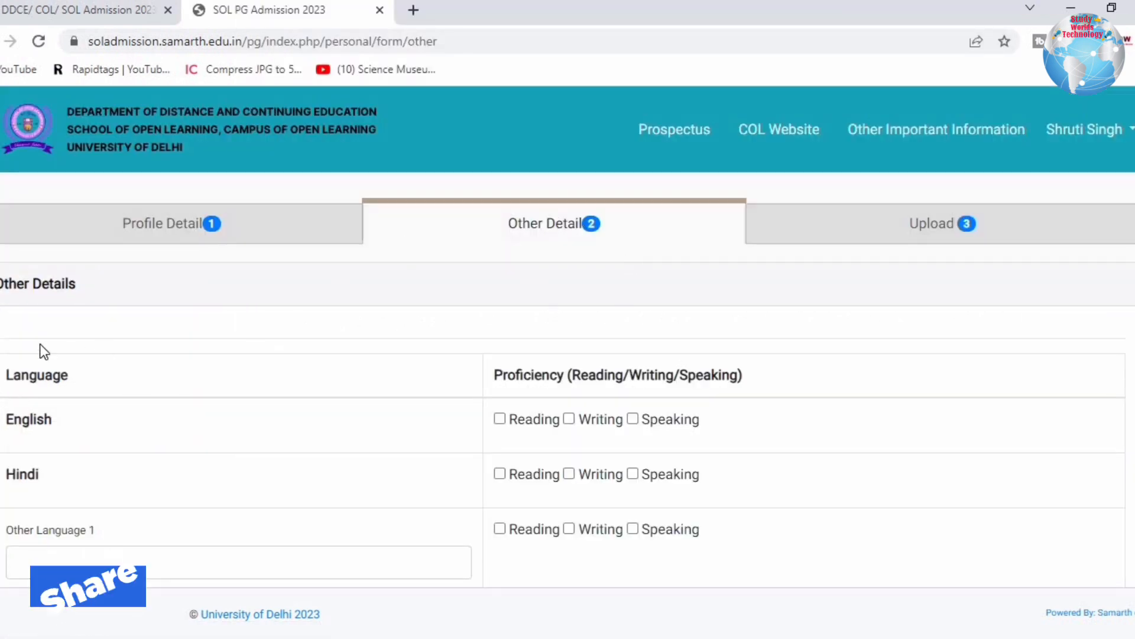
Tick English and Hindi reading, writing and speaking proficiency, save, and proceed to Upload.
{"action": "left_click_drag", "start_coordinate": [16, 294], "coordinate": [127, 299]}
{"action": "left_click_drag", "start_coordinate": [28, 375], "coordinate": [755, 382]}
{"action": "left_click", "coordinate": [244, 416]}
{"action": "scroll", "coordinate": [118, 355], "scroll_direction": "down", "scroll_amount": 3}
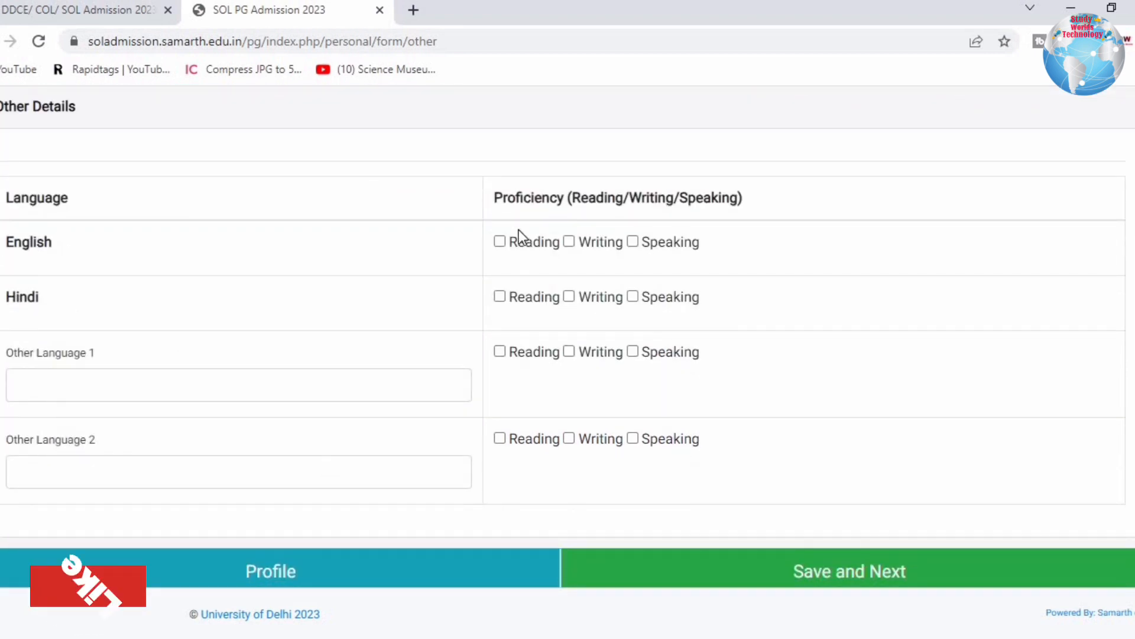
{"action": "left_click", "coordinate": [503, 242]}
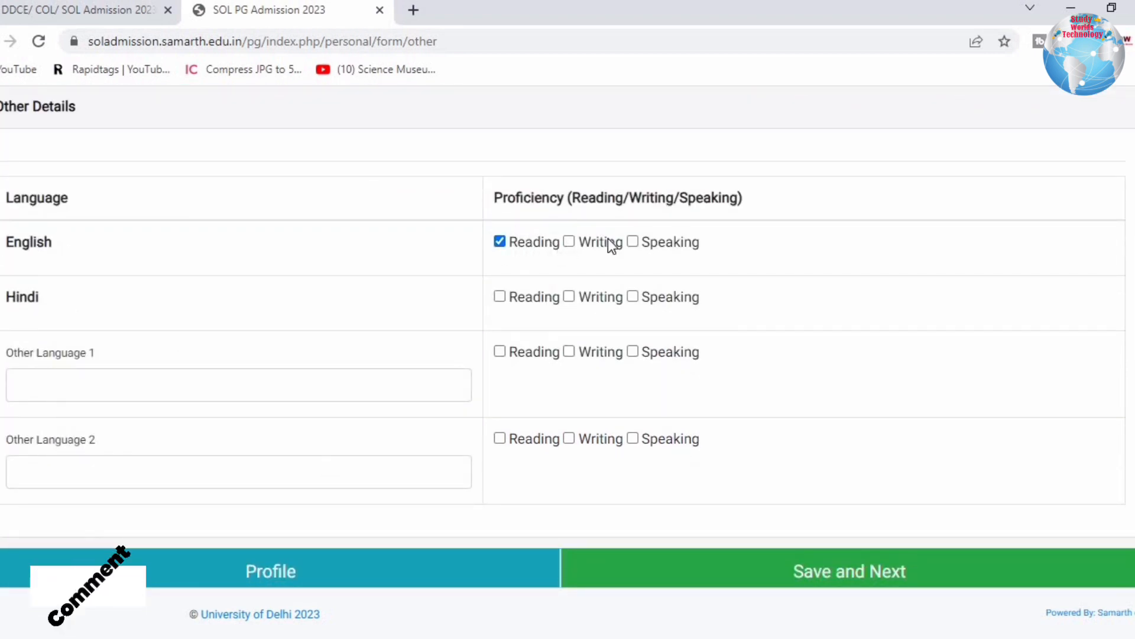
{"action": "left_click", "coordinate": [633, 243]}
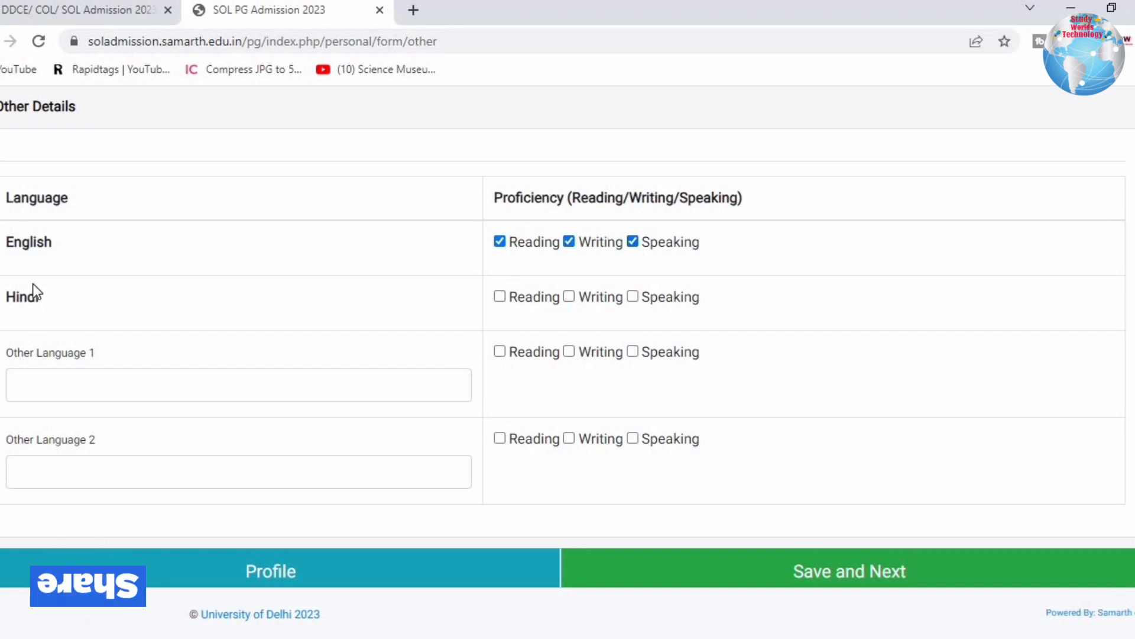
{"action": "left_click", "coordinate": [499, 297]}
{"action": "left_click", "coordinate": [570, 297]}
{"action": "left_click", "coordinate": [633, 297]}
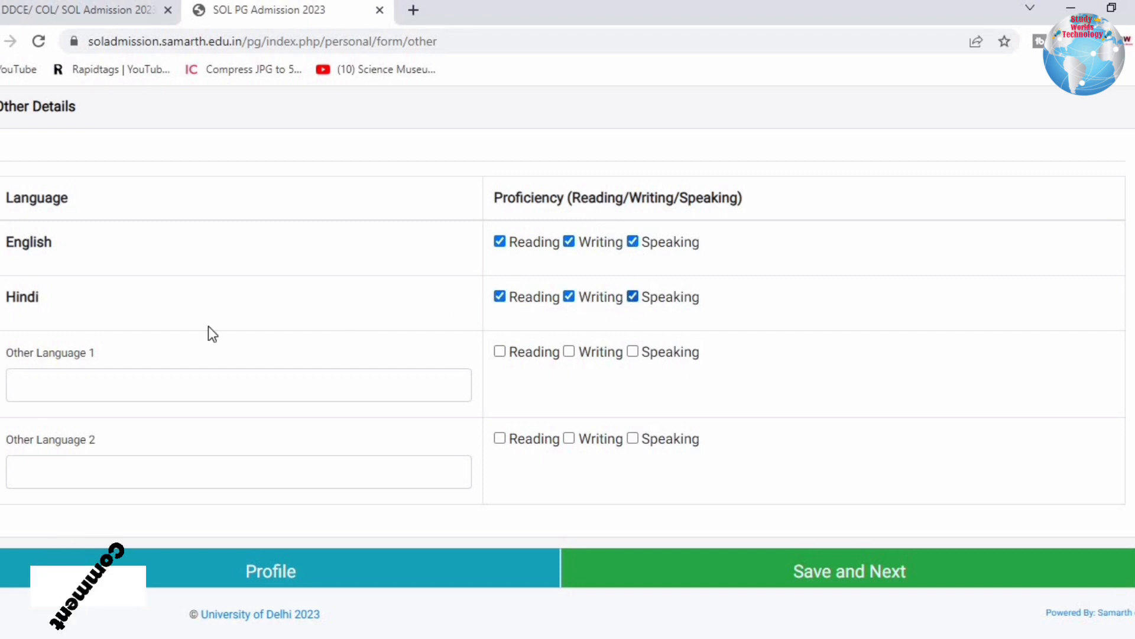
{"action": "left_click", "coordinate": [54, 380]}
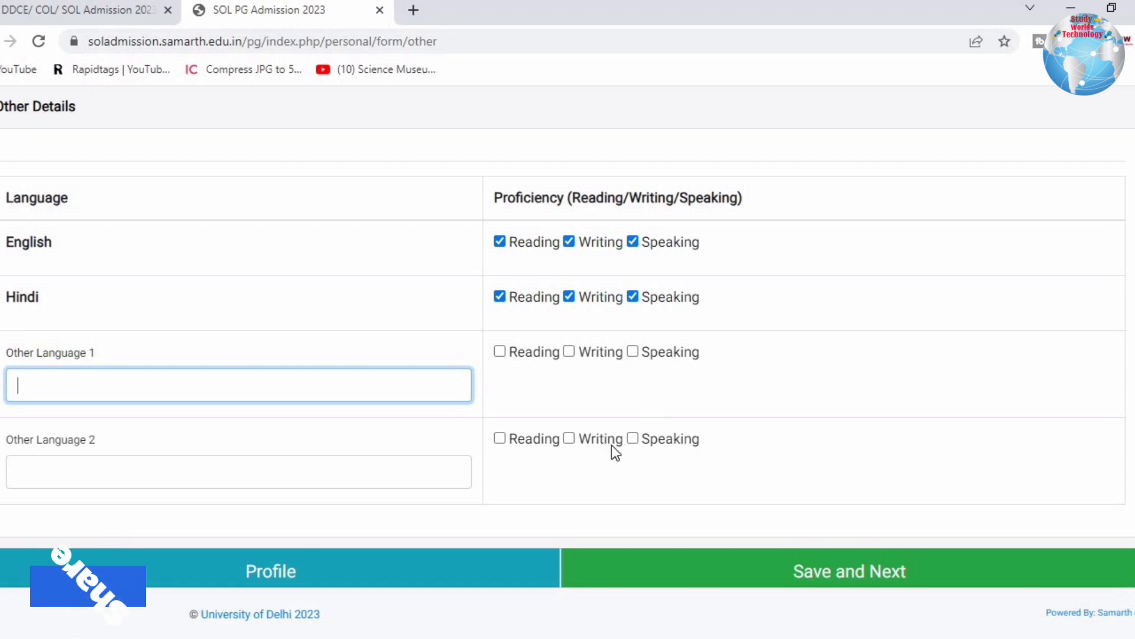
{"action": "left_click", "coordinate": [806, 572]}
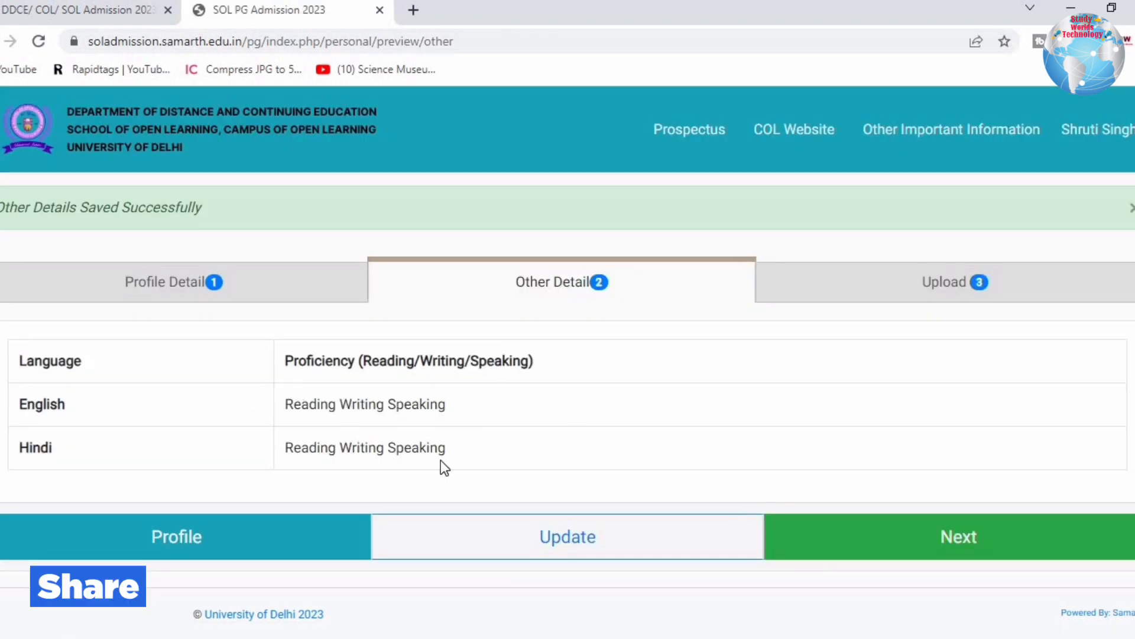
{"action": "left_click", "coordinate": [928, 537]}
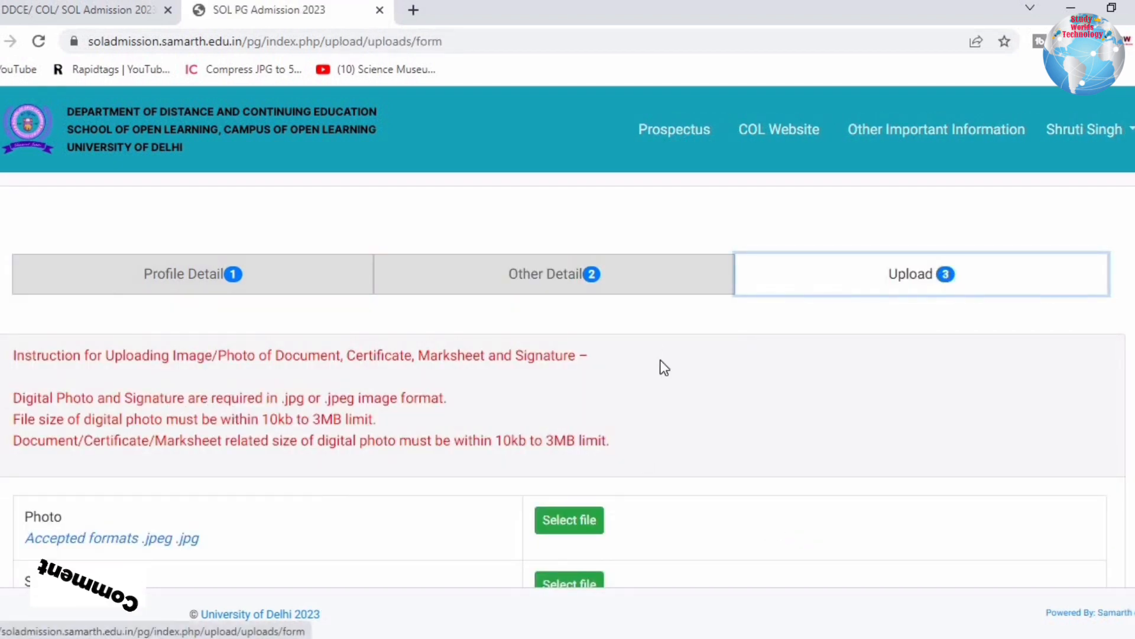
Review the upload instructions on photo and signature format and file size limits.
{"action": "left_click_drag", "start_coordinate": [90, 356], "coordinate": [127, 356]}
{"action": "left_click_drag", "start_coordinate": [262, 357], "coordinate": [451, 357]}
{"action": "left_click_drag", "start_coordinate": [531, 358], "coordinate": [621, 369]}
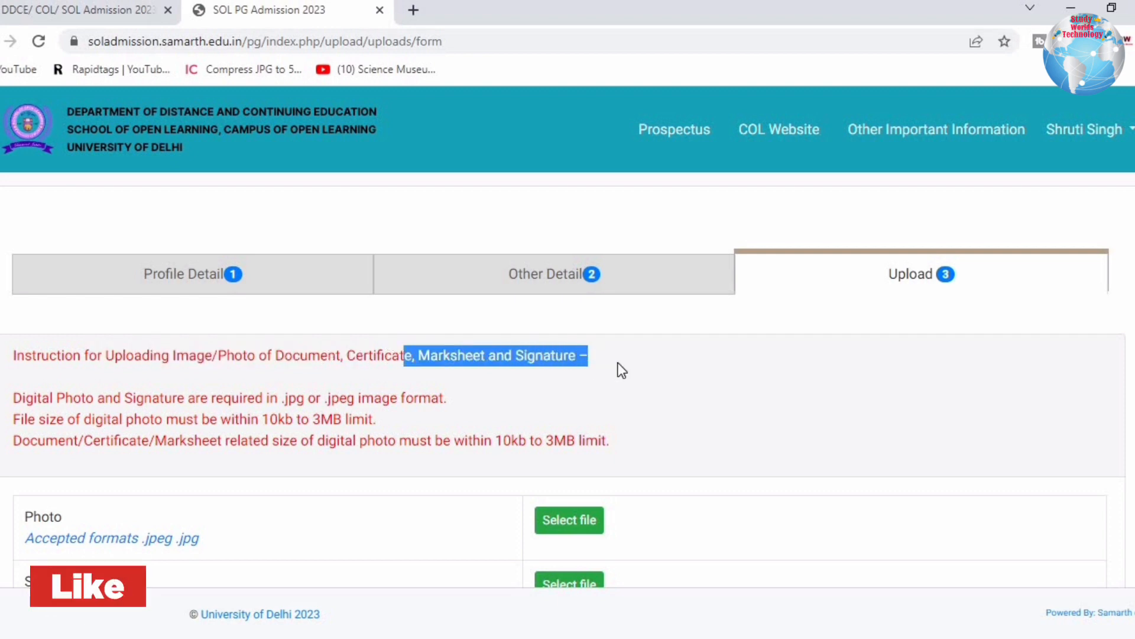
{"action": "left_click_drag", "start_coordinate": [65, 398], "coordinate": [456, 406]}
{"action": "left_click_drag", "start_coordinate": [28, 420], "coordinate": [386, 437]}
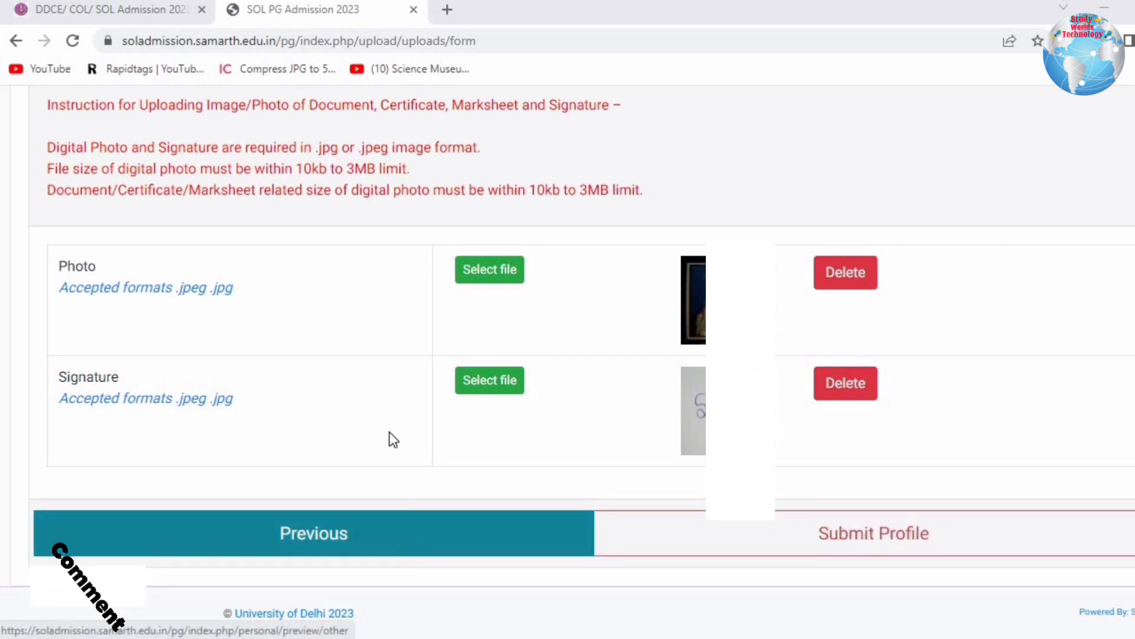
Submit the profile, accepting the declaration that submission is final.
{"action": "left_click", "coordinate": [854, 533]}
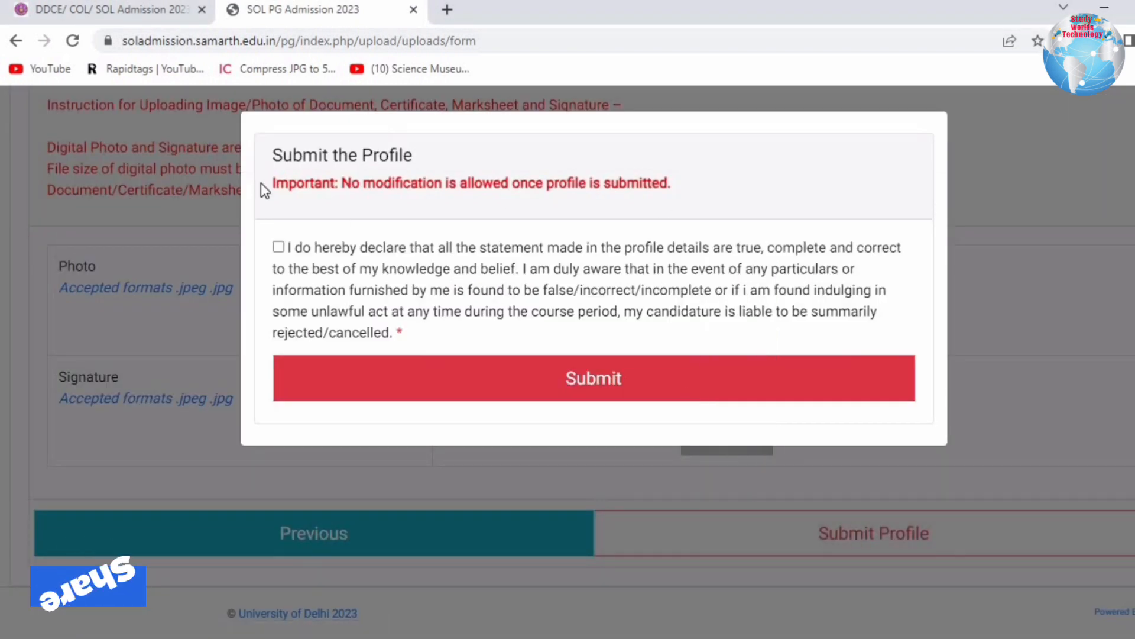
{"action": "left_click_drag", "start_coordinate": [299, 165], "coordinate": [669, 185]}
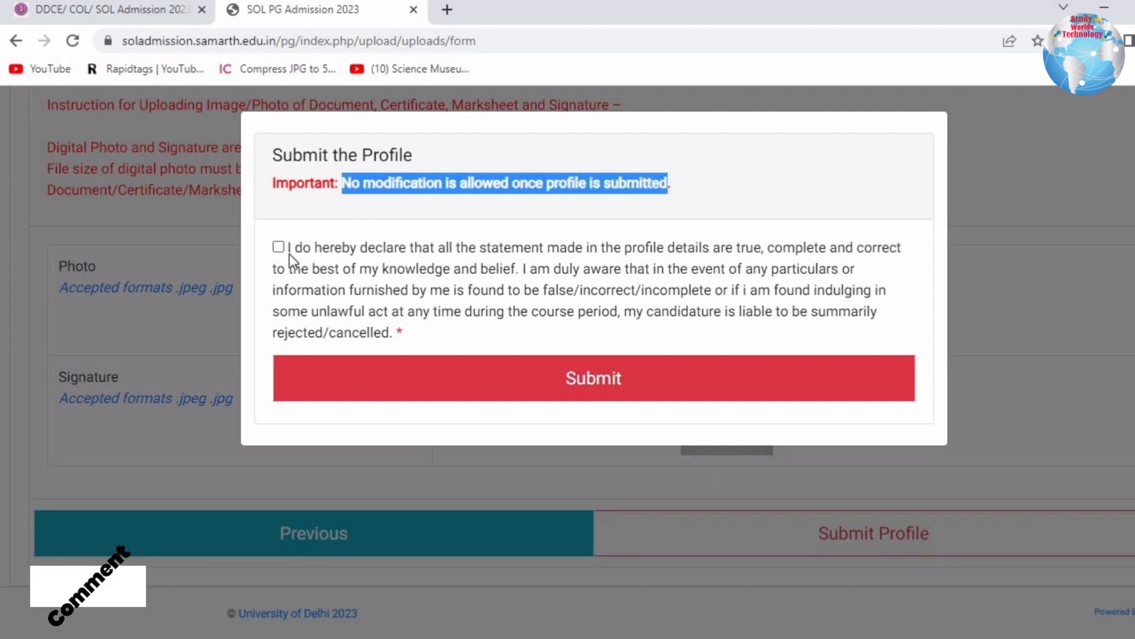
{"action": "left_click", "coordinate": [573, 376]}
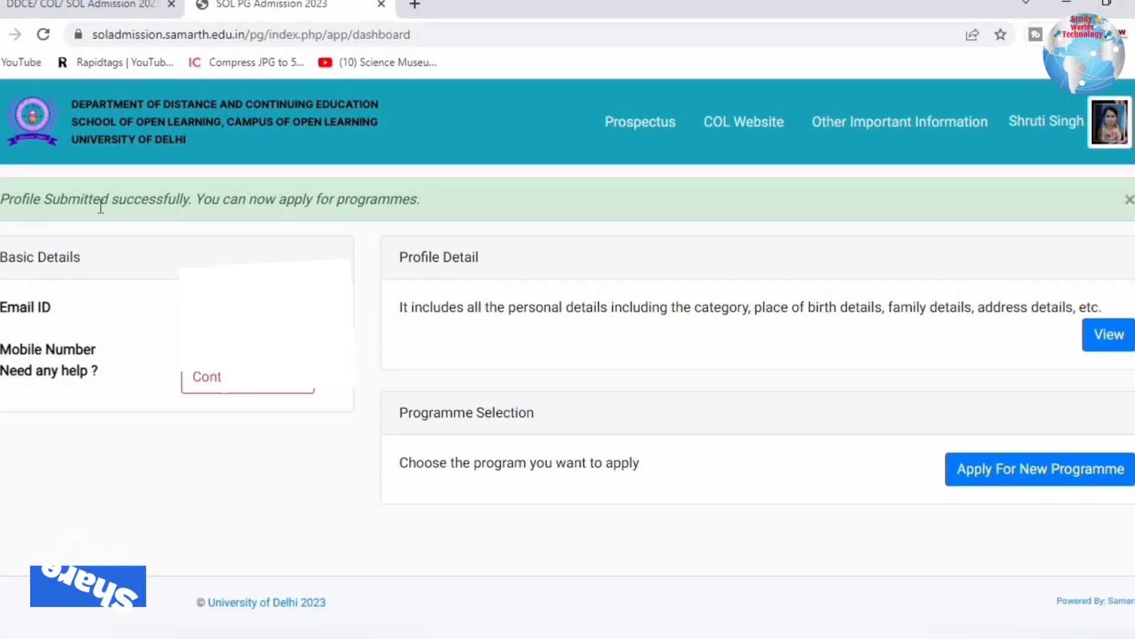
Read the submission success message, then choose Apply For New Programme under Programme Selection.
{"action": "left_click_drag", "start_coordinate": [69, 200], "coordinate": [438, 196]}
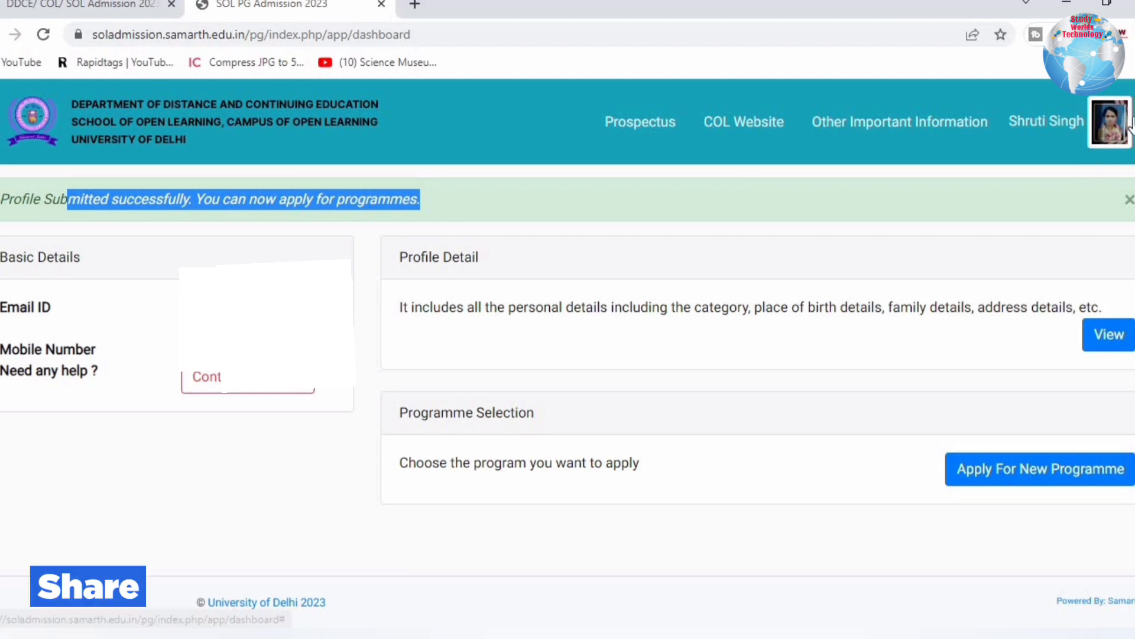
{"action": "left_click_drag", "start_coordinate": [450, 307], "coordinate": [1107, 329]}
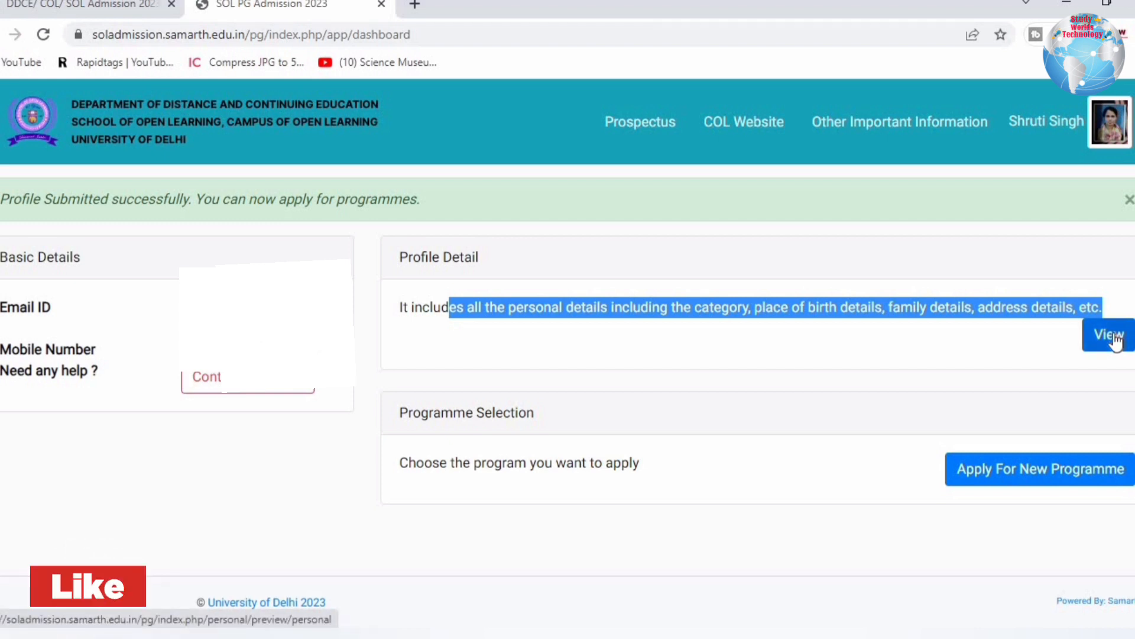
{"action": "left_click_drag", "start_coordinate": [428, 354], "coordinate": [580, 359]}
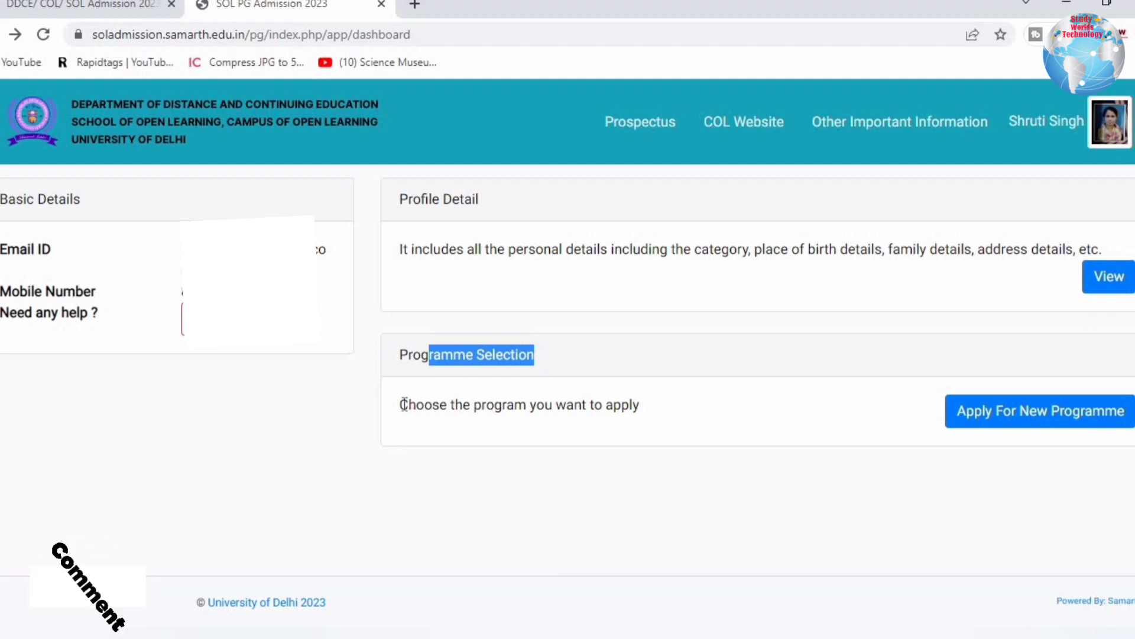
{"action": "left_click_drag", "start_coordinate": [409, 408], "coordinate": [658, 412]}
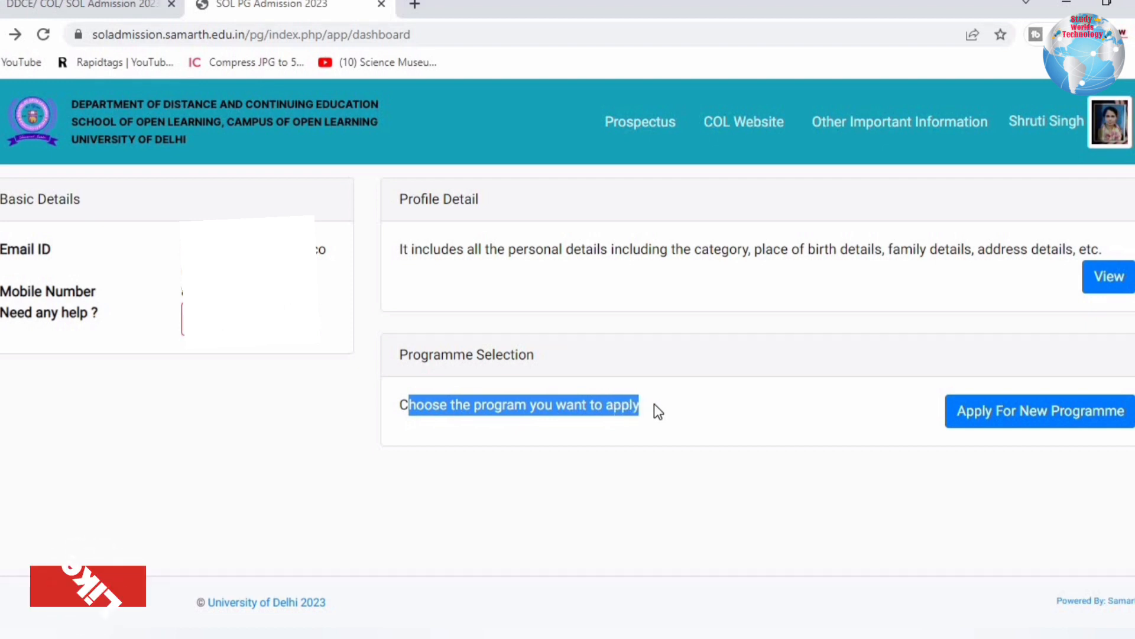
{"action": "left_click", "coordinate": [688, 399]}
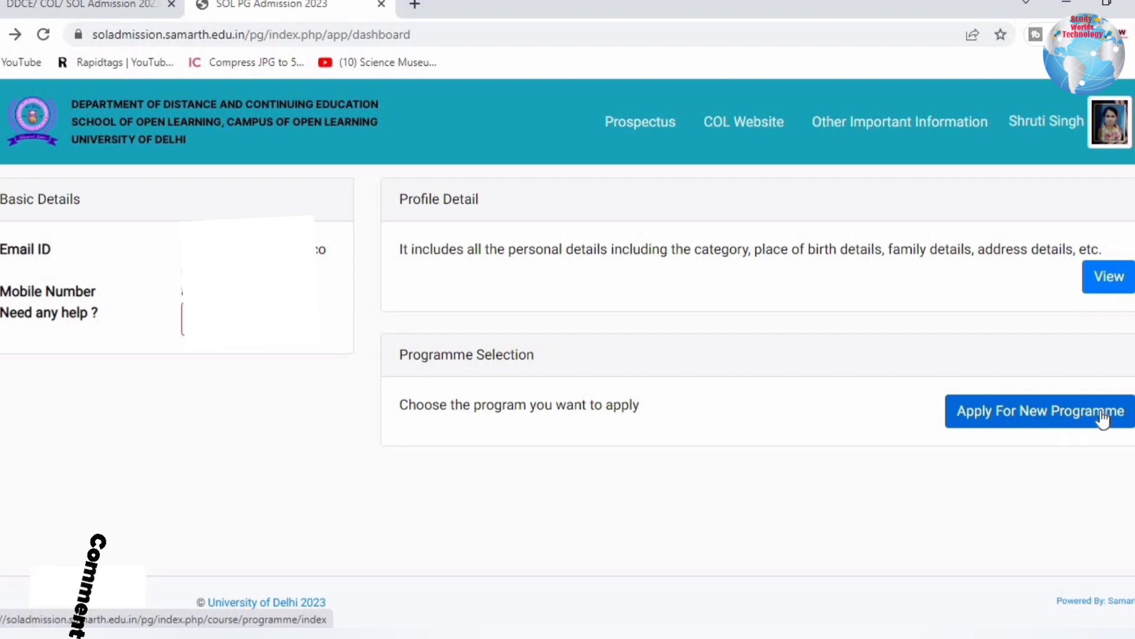
{"action": "left_click", "coordinate": [1101, 414]}
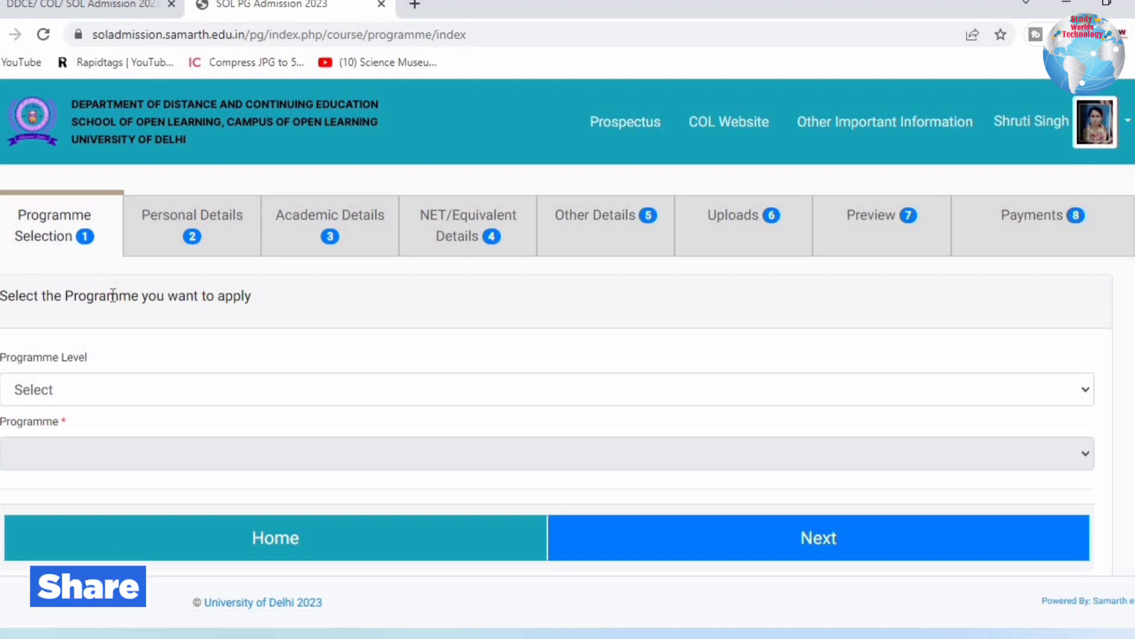
Choose MASTER (Post-Graduation Programmes) as the Programme Level on the SOL PG Admission Portal.
{"action": "left_click_drag", "start_coordinate": [1, 297], "coordinate": [237, 304]}
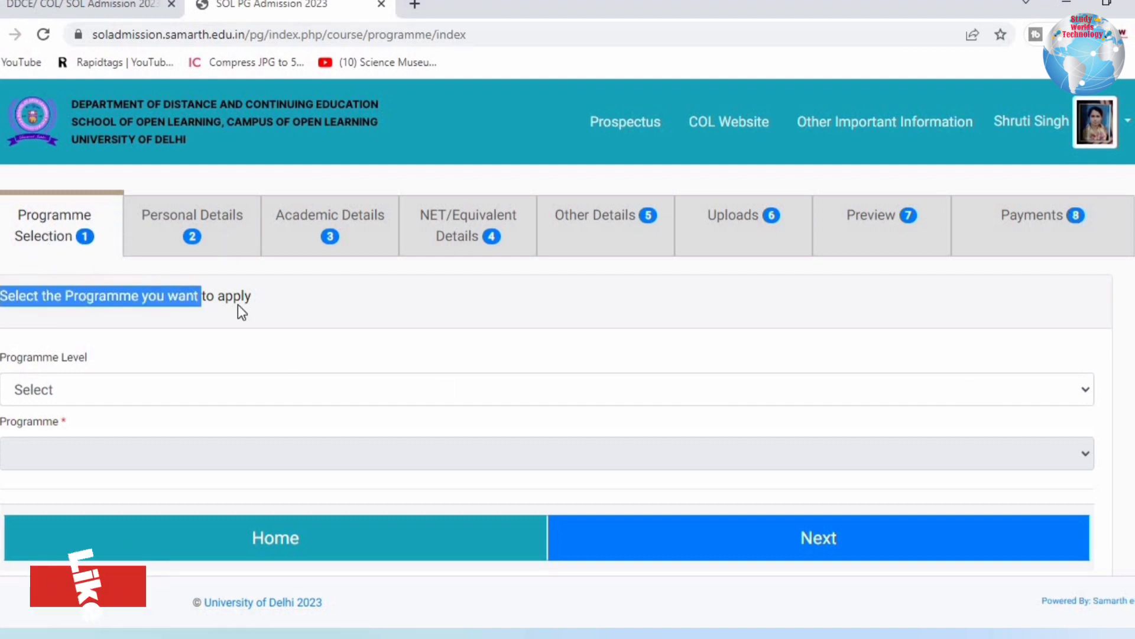
{"action": "left_click", "coordinate": [255, 304]}
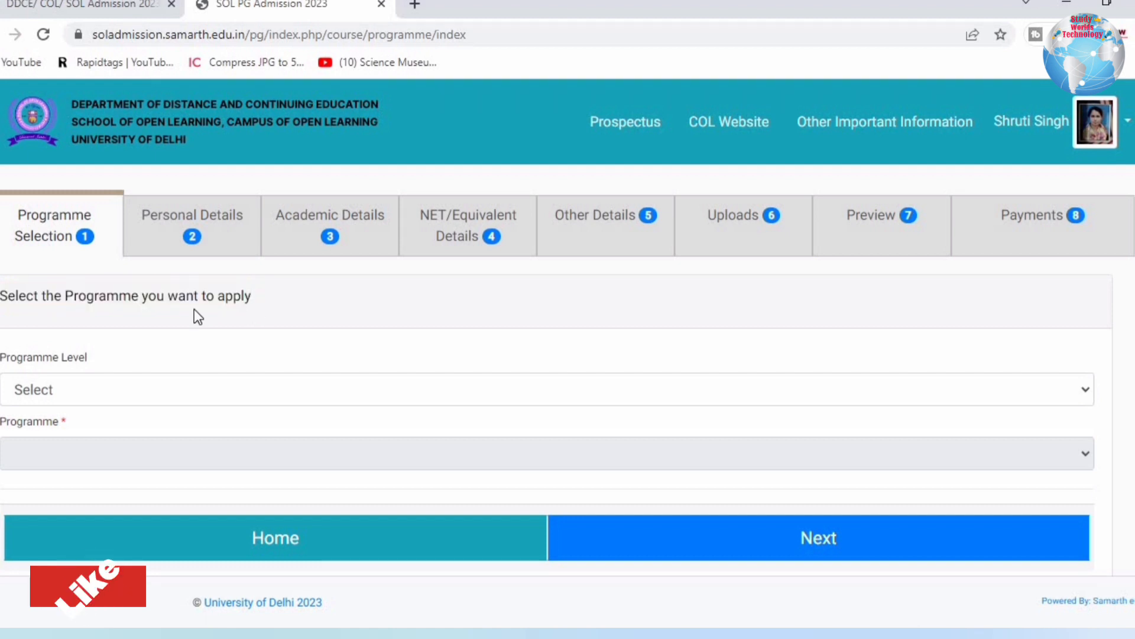
{"action": "left_click", "coordinate": [84, 393]}
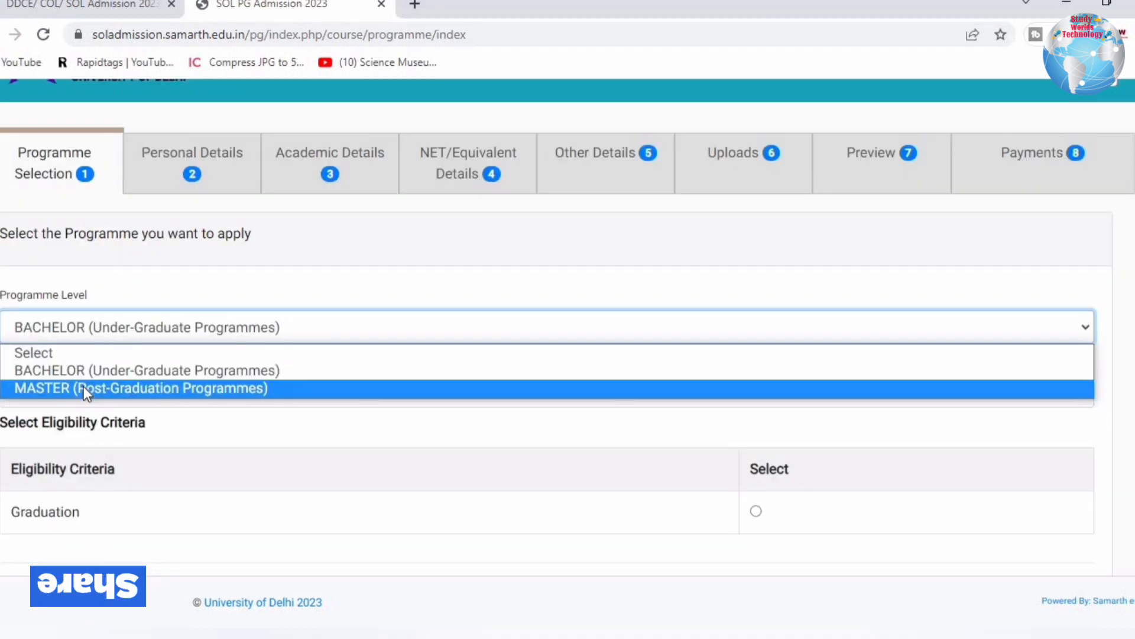
{"action": "left_click", "coordinate": [84, 388]}
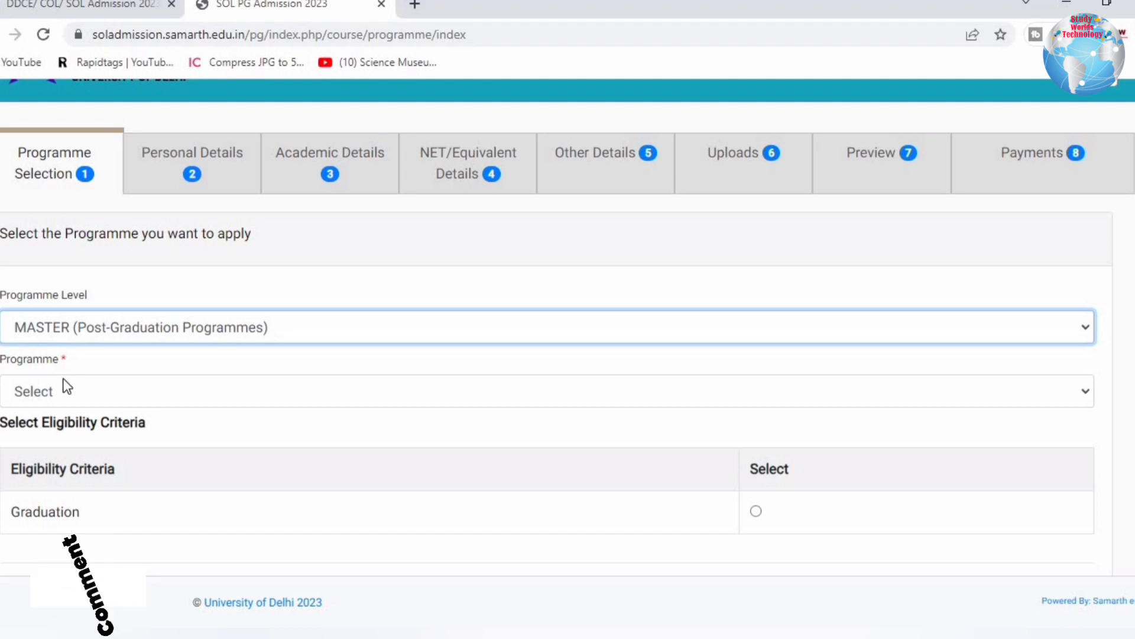
{"action": "left_click", "coordinate": [96, 388]}
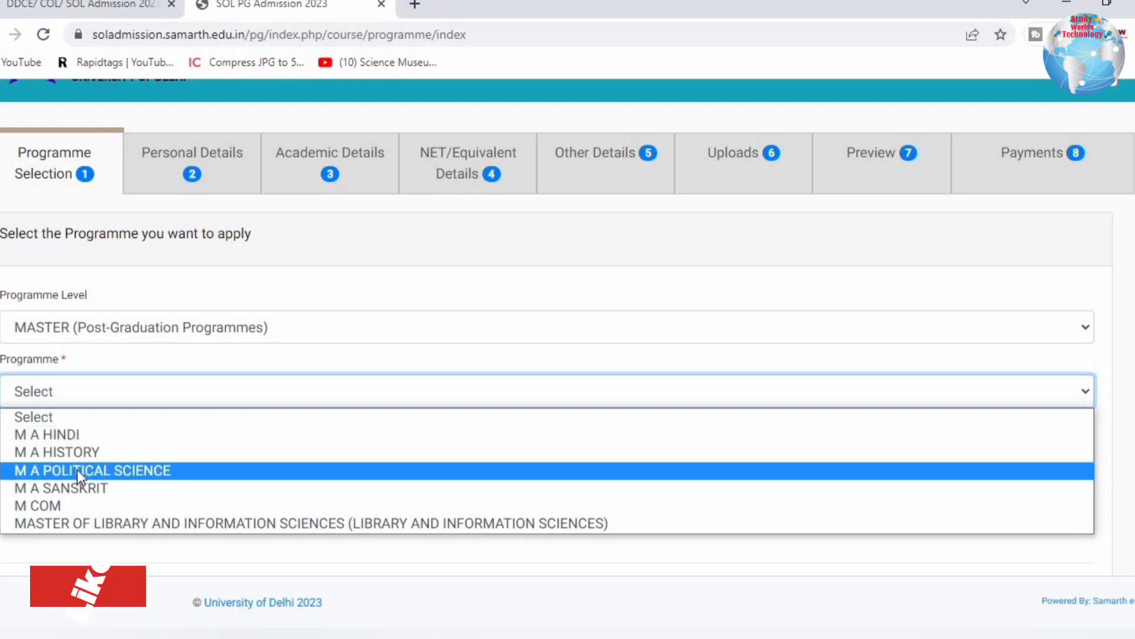
Select M A HINDI as the programme and review the 1A eligibility criterion.
{"action": "left_click", "coordinate": [78, 435]}
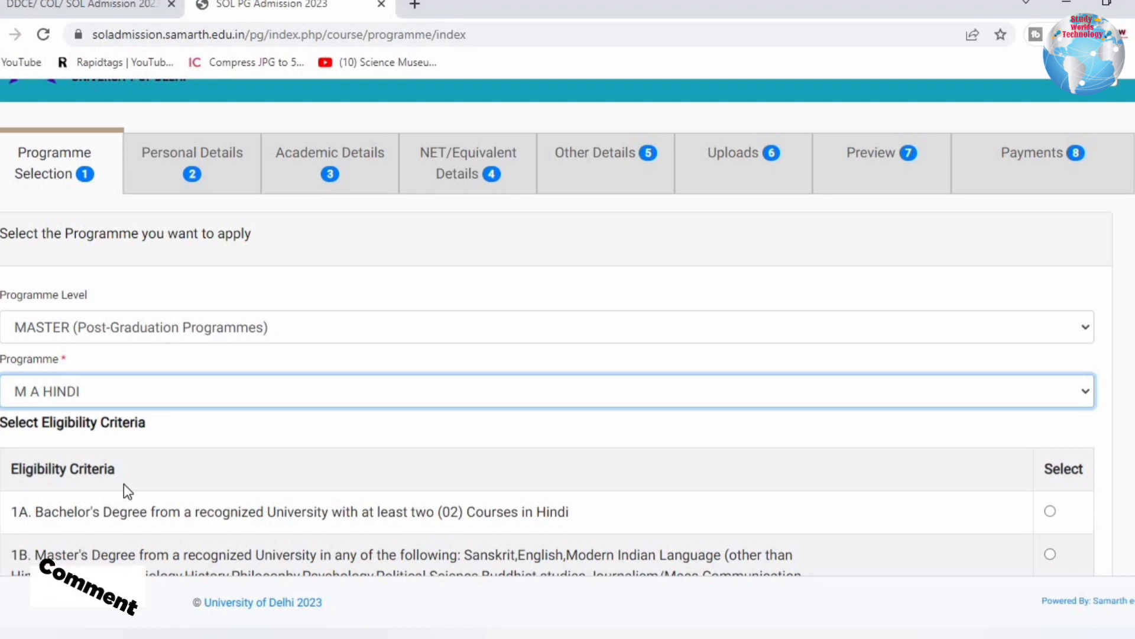
{"action": "scroll", "coordinate": [139, 445], "scroll_direction": "down", "scroll_amount": 2}
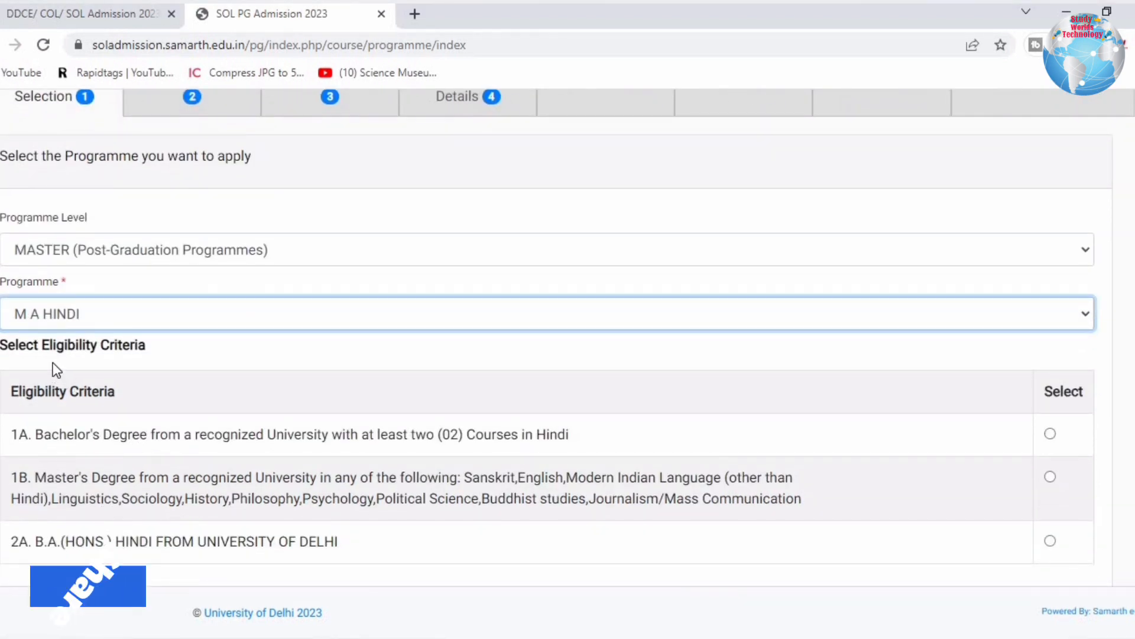
{"action": "left_click_drag", "start_coordinate": [39, 346], "coordinate": [130, 349]}
{"action": "left_click_drag", "start_coordinate": [11, 391], "coordinate": [118, 392]}
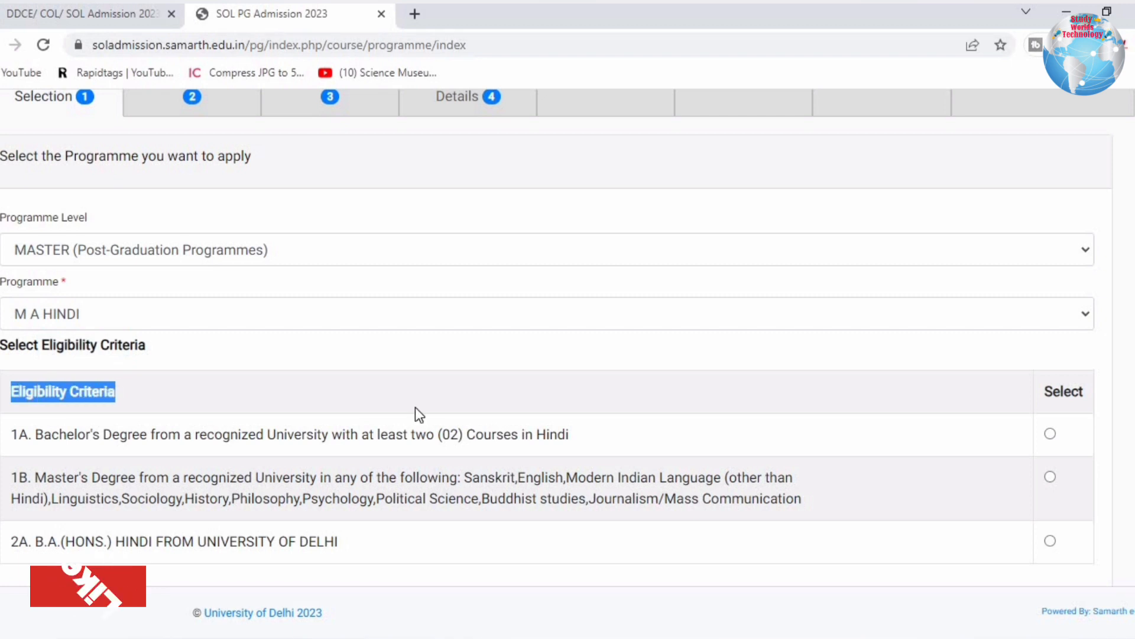
{"action": "left_click_drag", "start_coordinate": [161, 434], "coordinate": [579, 436]}
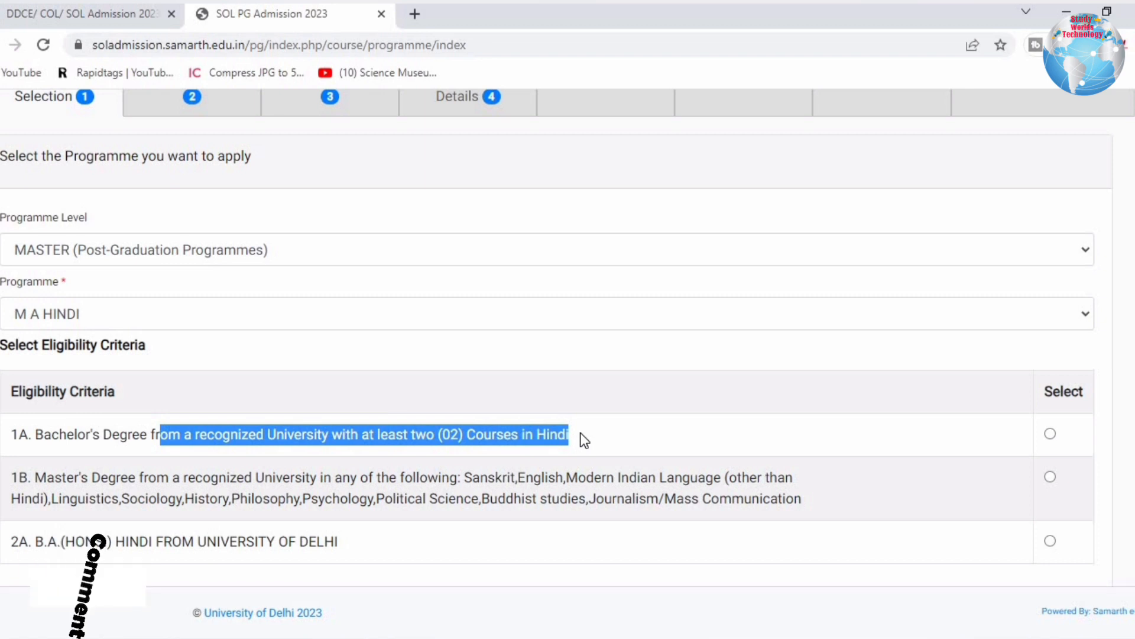
{"action": "left_click", "coordinate": [243, 451]}
{"action": "left_click_drag", "start_coordinate": [37, 435], "coordinate": [958, 431]}
Tick eligibility 1A, a Bachelor's with two Hindi courses, after briefly trying 1B.
{"action": "left_click", "coordinate": [1050, 435]}
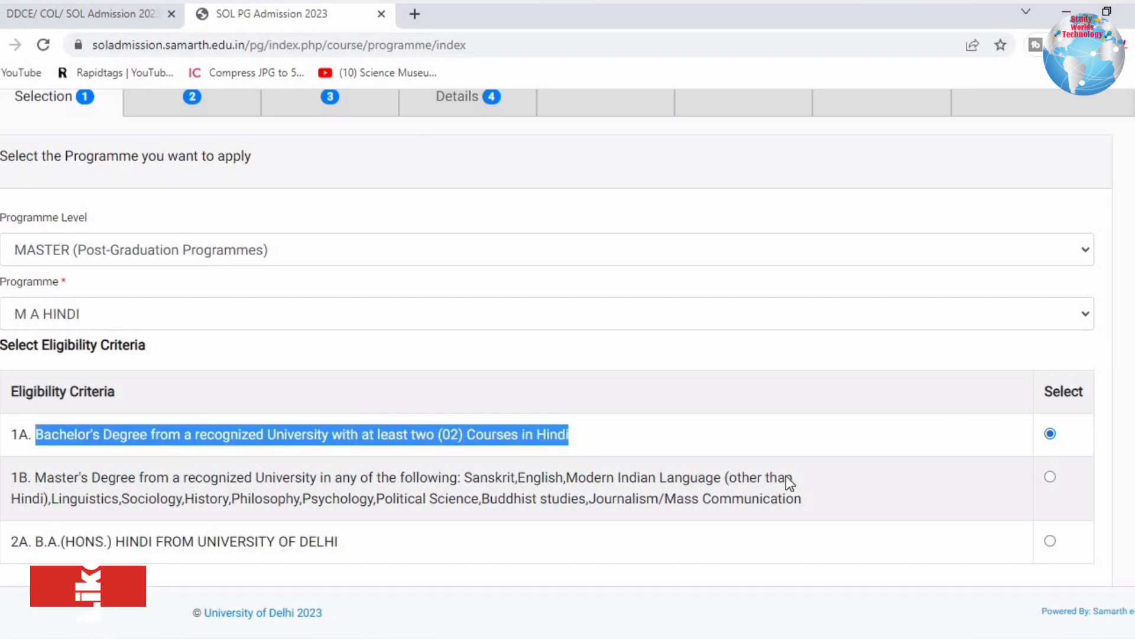
{"action": "left_click_drag", "start_coordinate": [36, 477], "coordinate": [331, 493]}
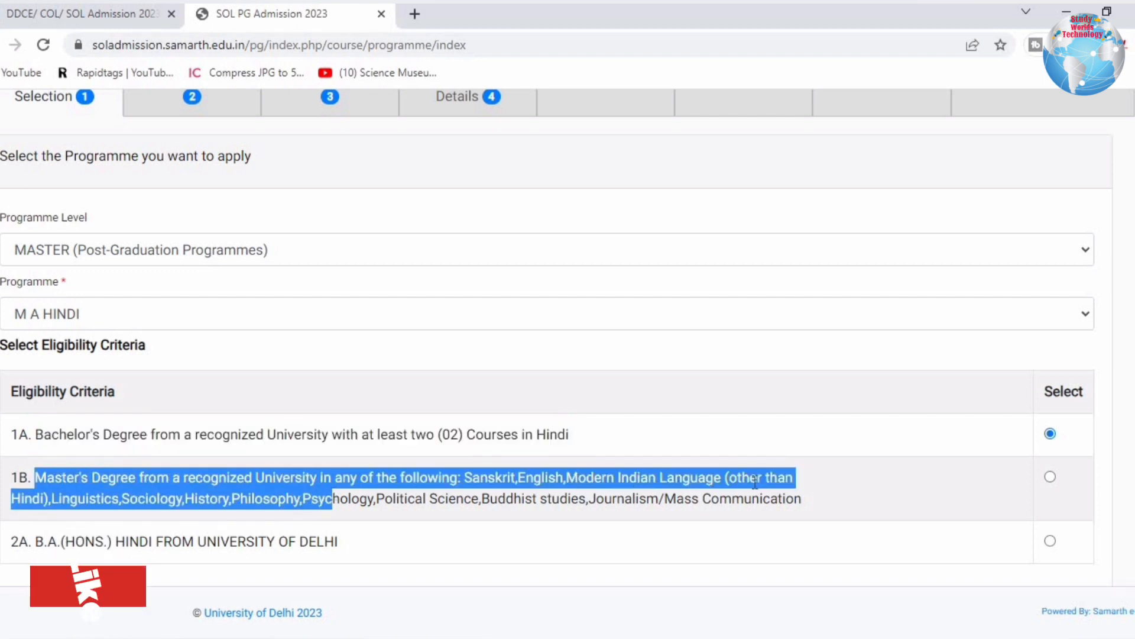
{"action": "left_click", "coordinate": [257, 498]}
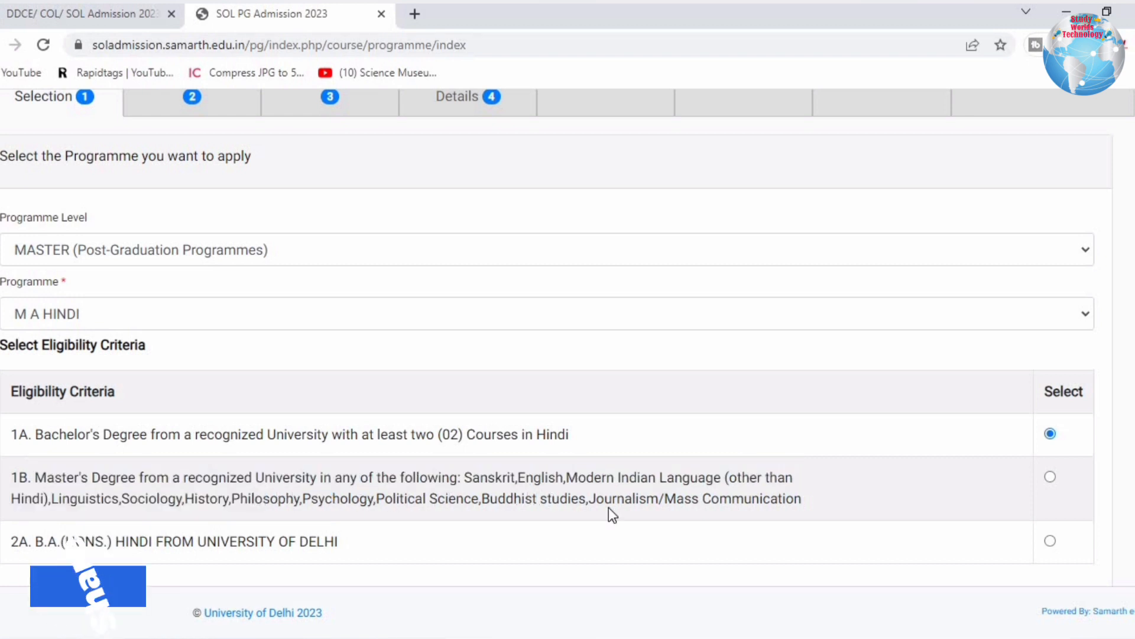
{"action": "left_click", "coordinate": [1051, 479]}
{"action": "left_click", "coordinate": [1051, 432]}
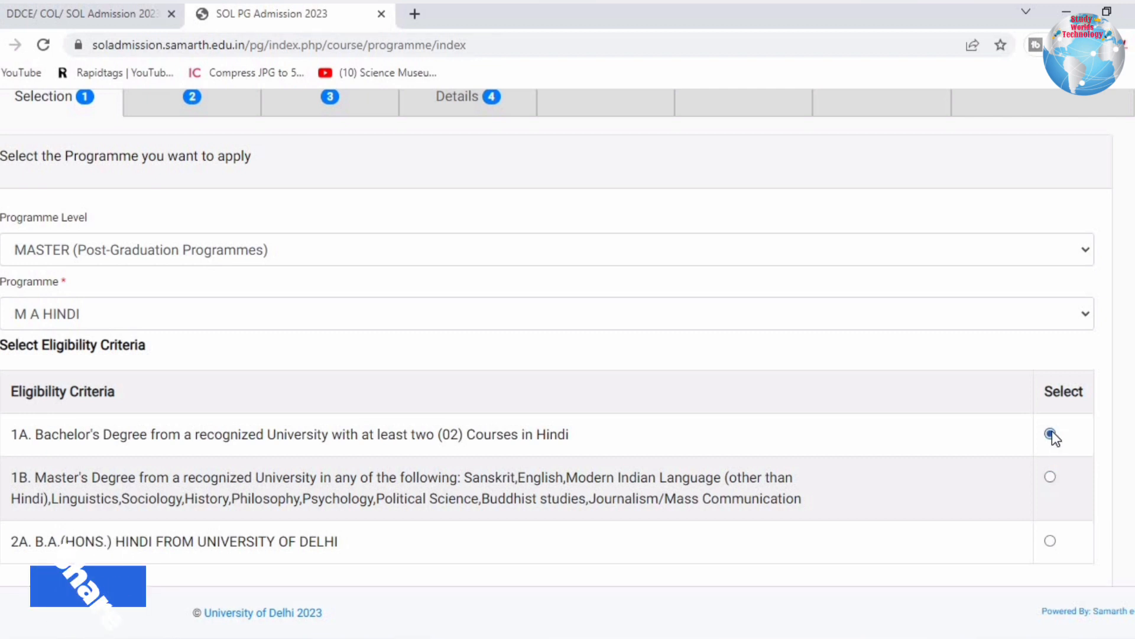
{"action": "scroll", "coordinate": [128, 547], "scroll_direction": "down", "scroll_amount": 2}
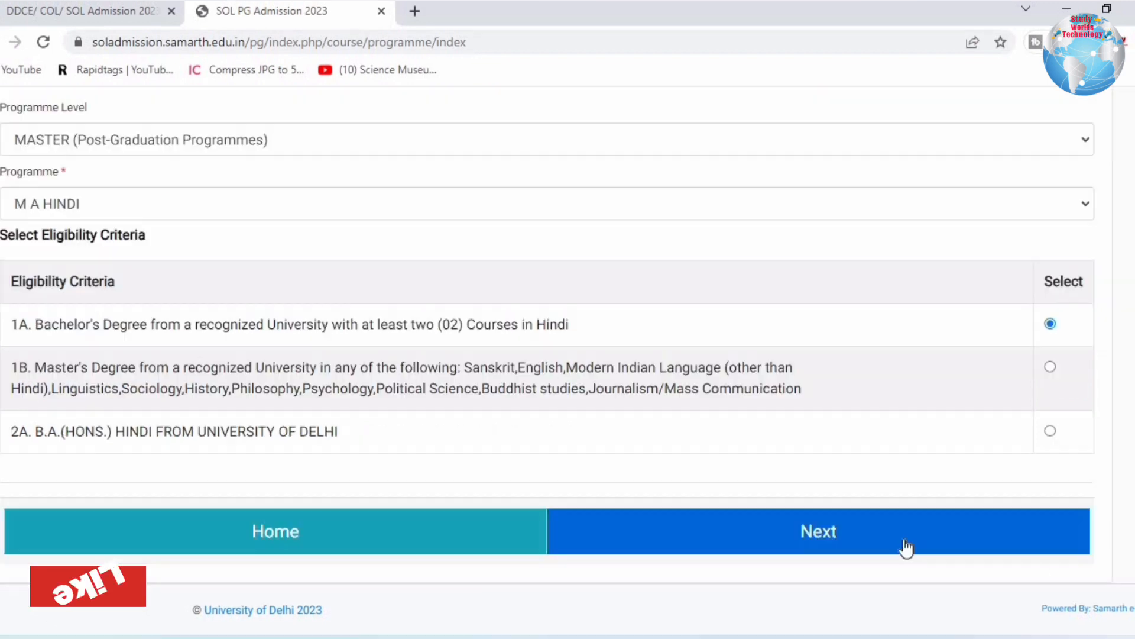
{"action": "scroll", "coordinate": [509, 167], "scroll_direction": "up", "scroll_amount": 2}
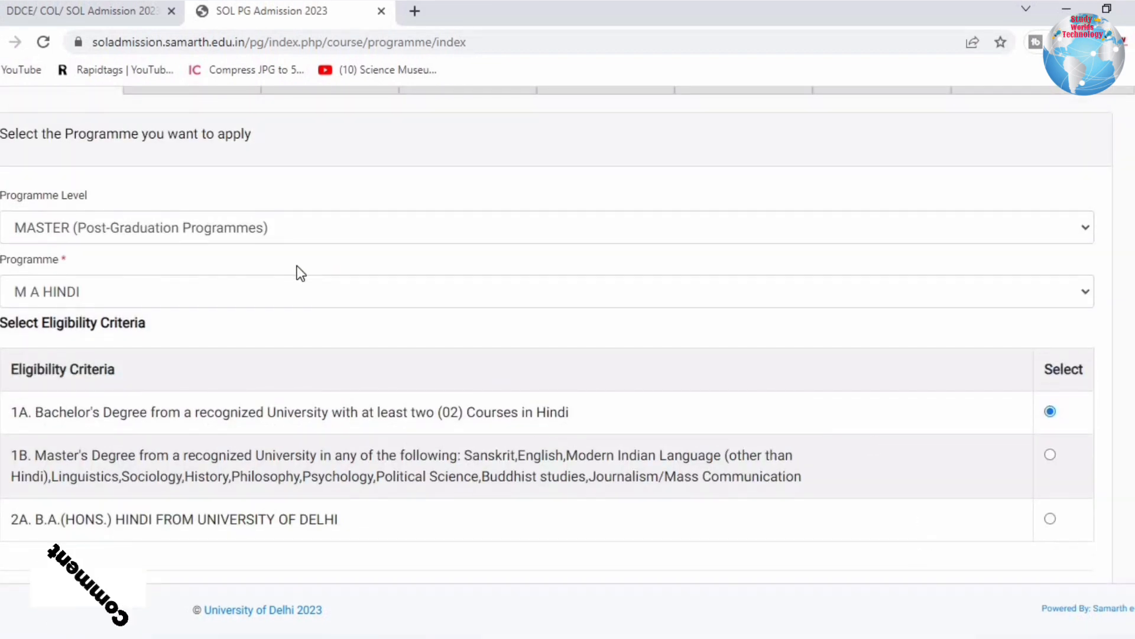
{"action": "left_click", "coordinate": [258, 293]}
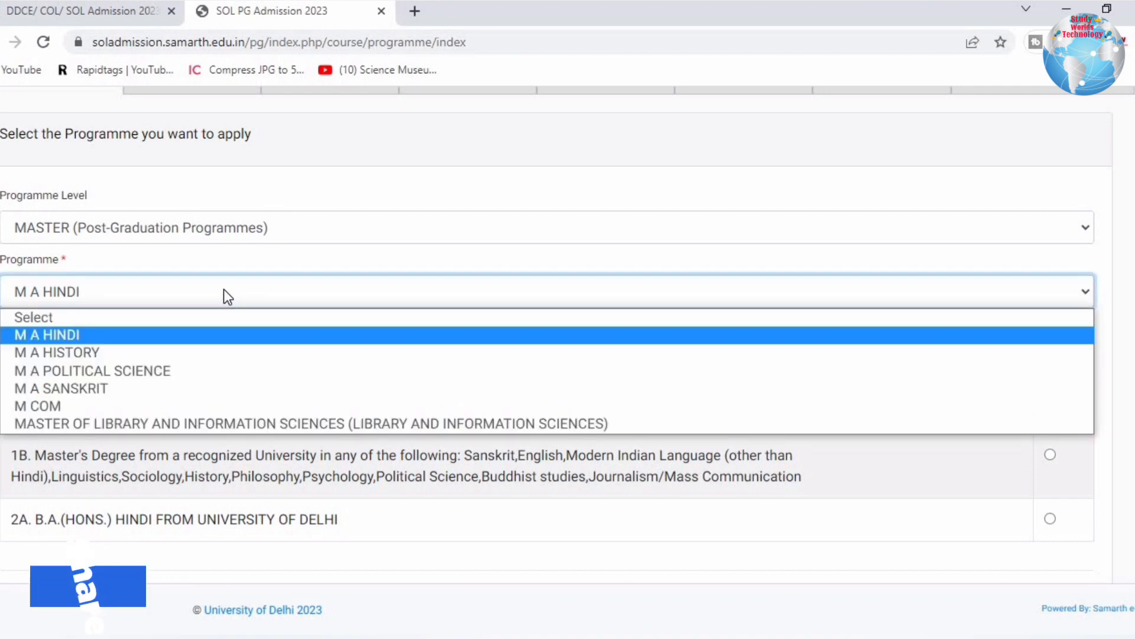
Switch the programme to M A POLITICAL SCIENCE and review eligibility criteria 1A, 1B and 2A.
{"action": "left_click", "coordinate": [105, 371]}
{"action": "left_click_drag", "start_coordinate": [41, 324], "coordinate": [185, 320]}
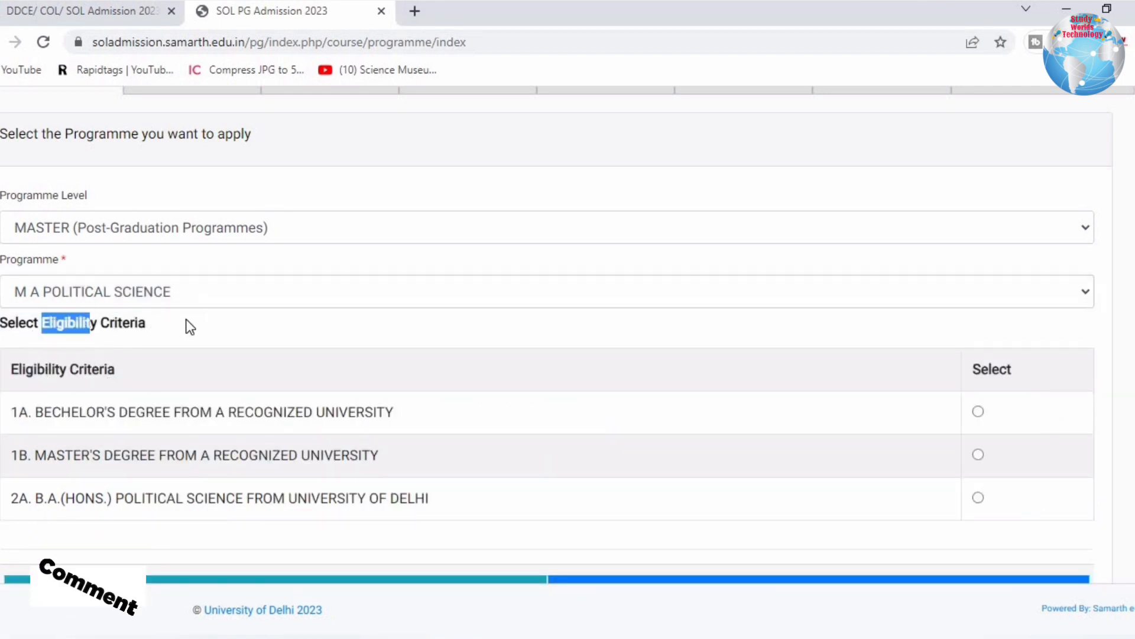
{"action": "left_click_drag", "start_coordinate": [22, 372], "coordinate": [115, 372]}
{"action": "left_click_drag", "start_coordinate": [71, 413], "coordinate": [421, 410]}
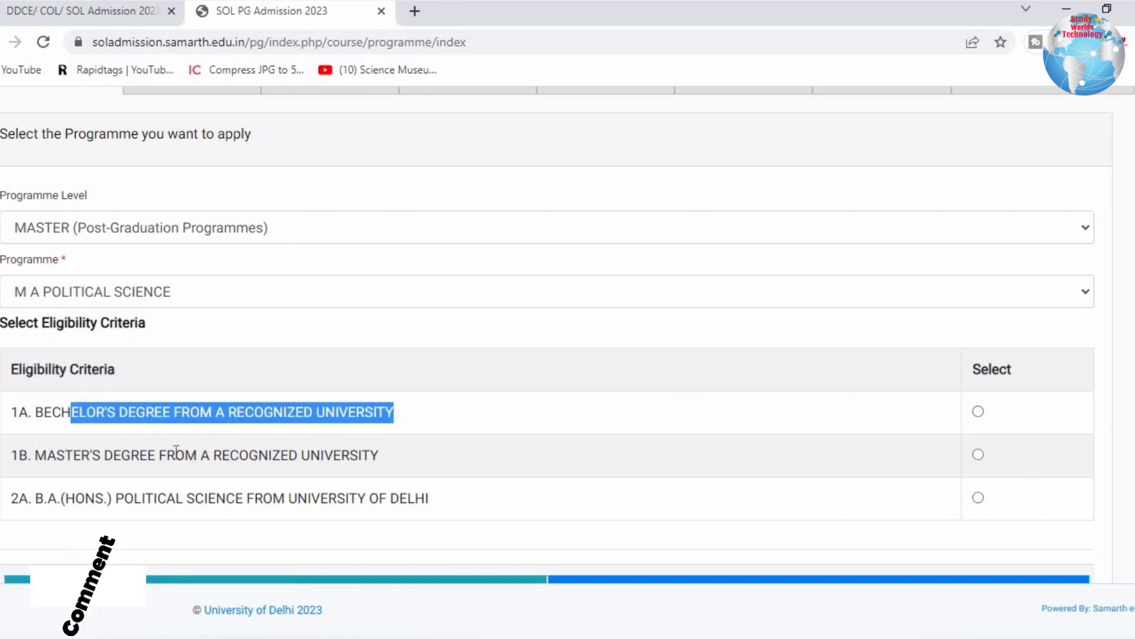
{"action": "left_click_drag", "start_coordinate": [176, 453], "coordinate": [399, 459]}
{"action": "left_click_drag", "start_coordinate": [62, 502], "coordinate": [436, 508]}
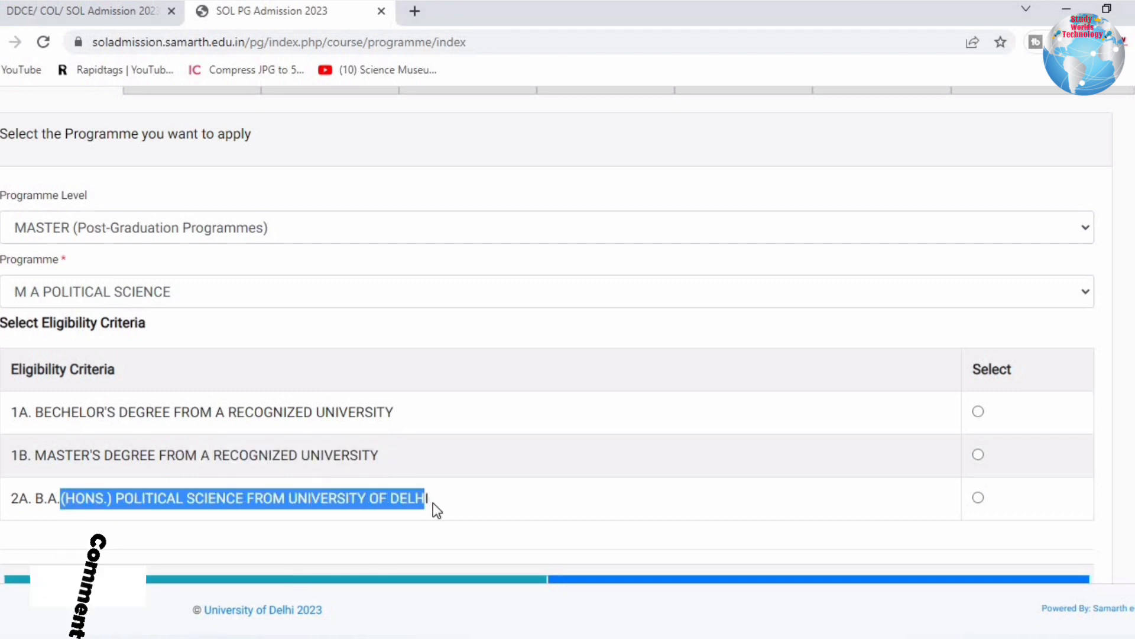
{"action": "left_click", "coordinate": [443, 503]}
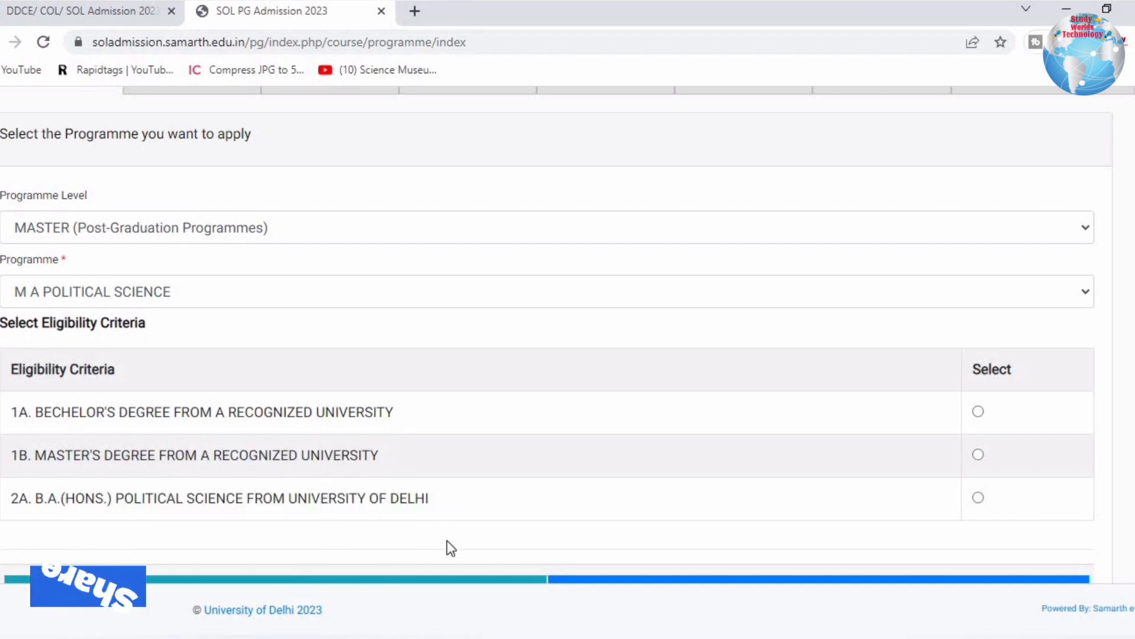
Select the 1A bachelor's degree criterion and submit the programme choice.
{"action": "left_click", "coordinate": [979, 412]}
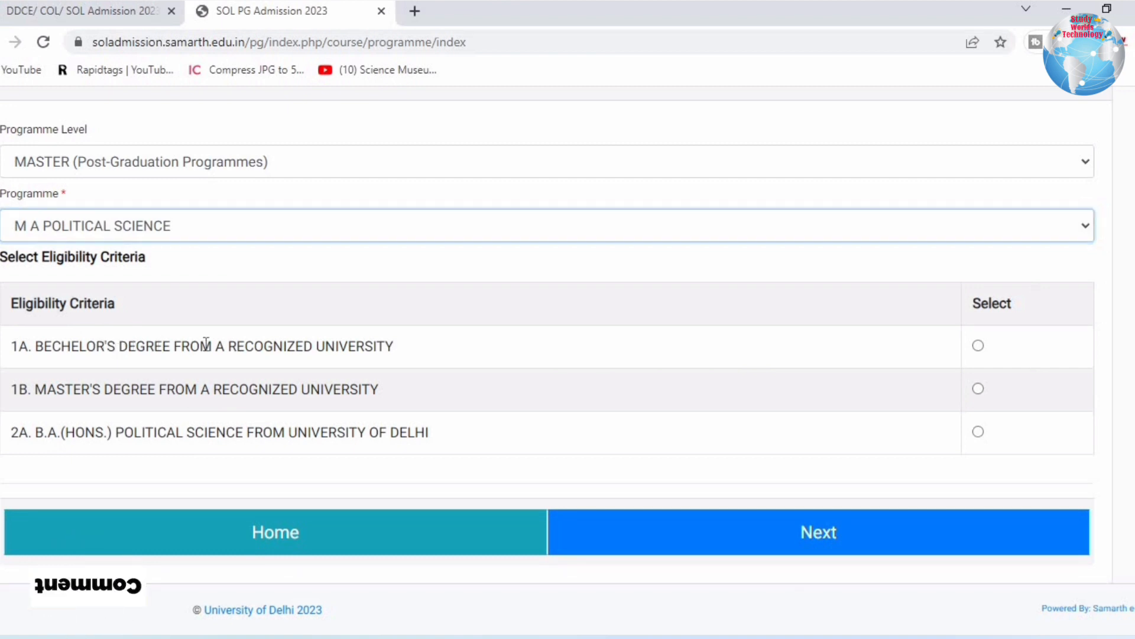
{"action": "left_click_drag", "start_coordinate": [96, 346], "coordinate": [899, 336]}
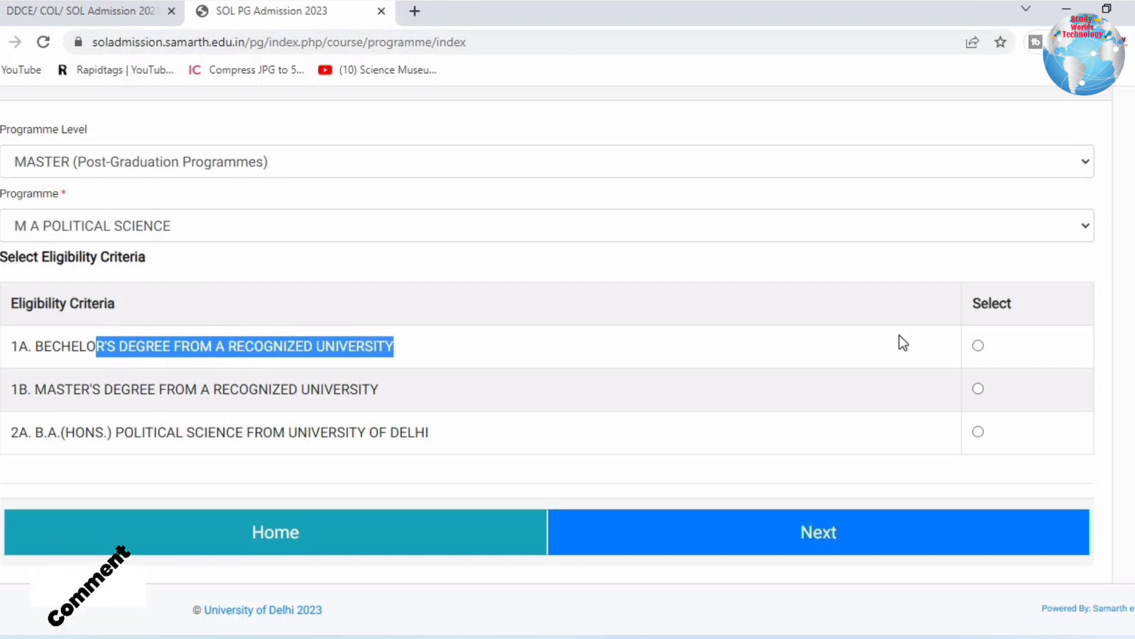
{"action": "left_click", "coordinate": [978, 346]}
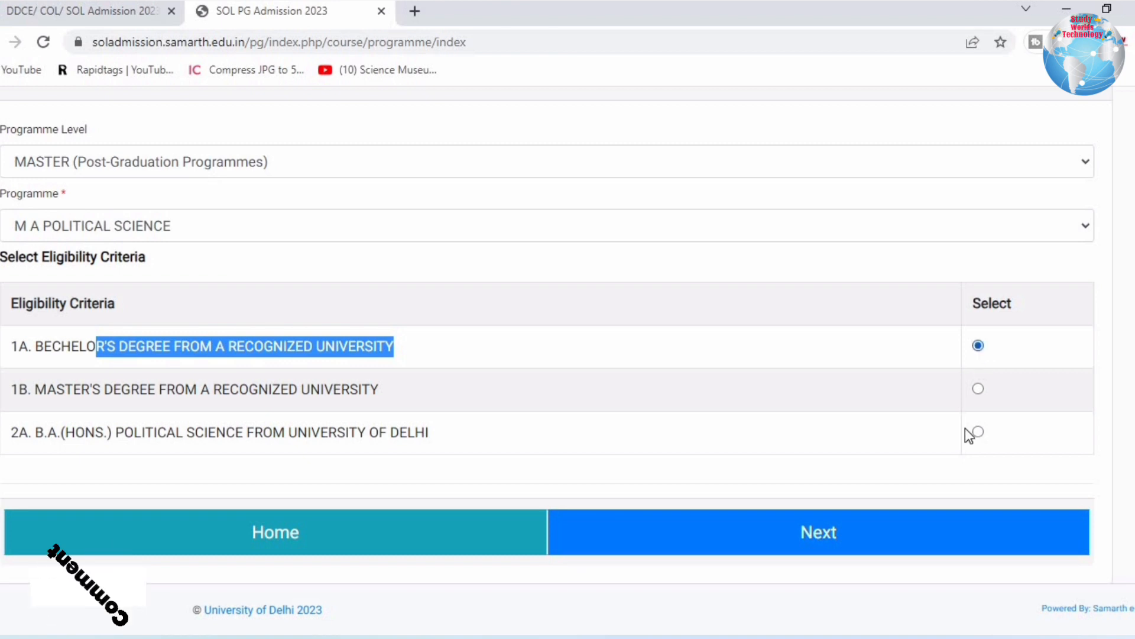
{"action": "left_click", "coordinate": [849, 519]}
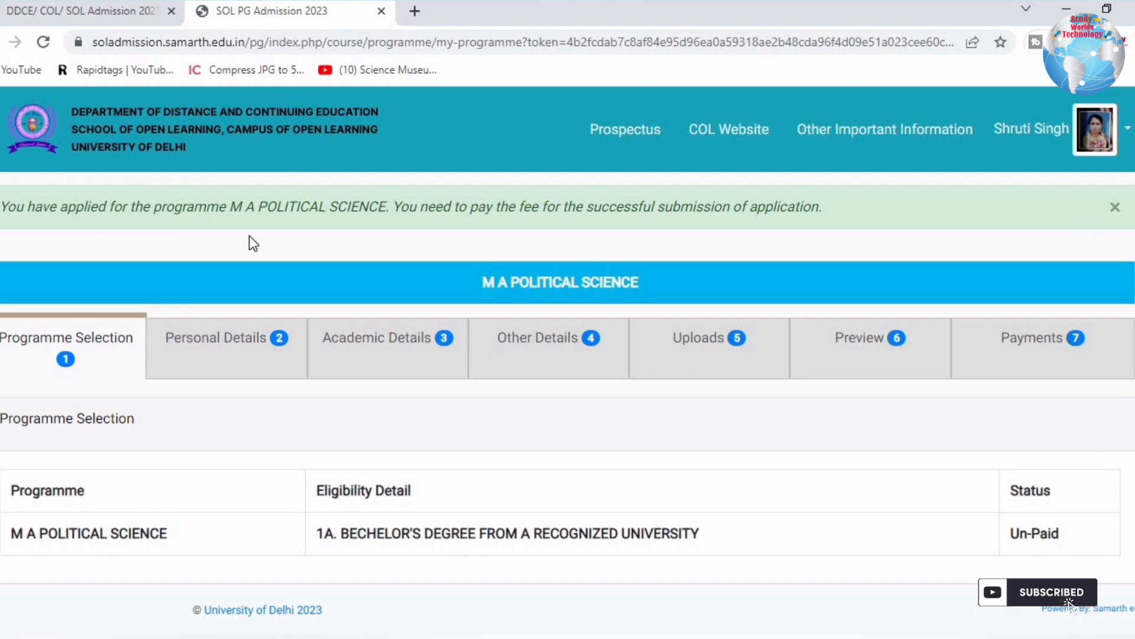
Continue past the applied-programme fee notice and the Personal Details preview.
{"action": "left_click_drag", "start_coordinate": [26, 213], "coordinate": [807, 212]}
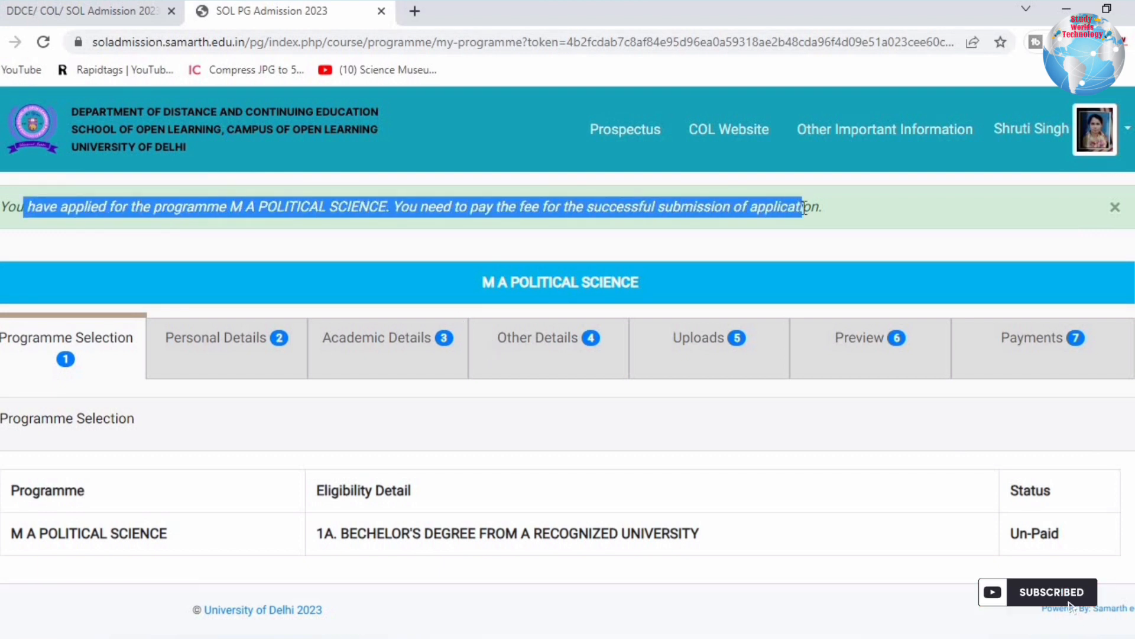
{"action": "left_click", "coordinate": [732, 215]}
{"action": "scroll", "coordinate": [480, 311], "scroll_direction": "down", "scroll_amount": 1}
{"action": "left_click_drag", "start_coordinate": [1061, 460], "coordinate": [1009, 461]}
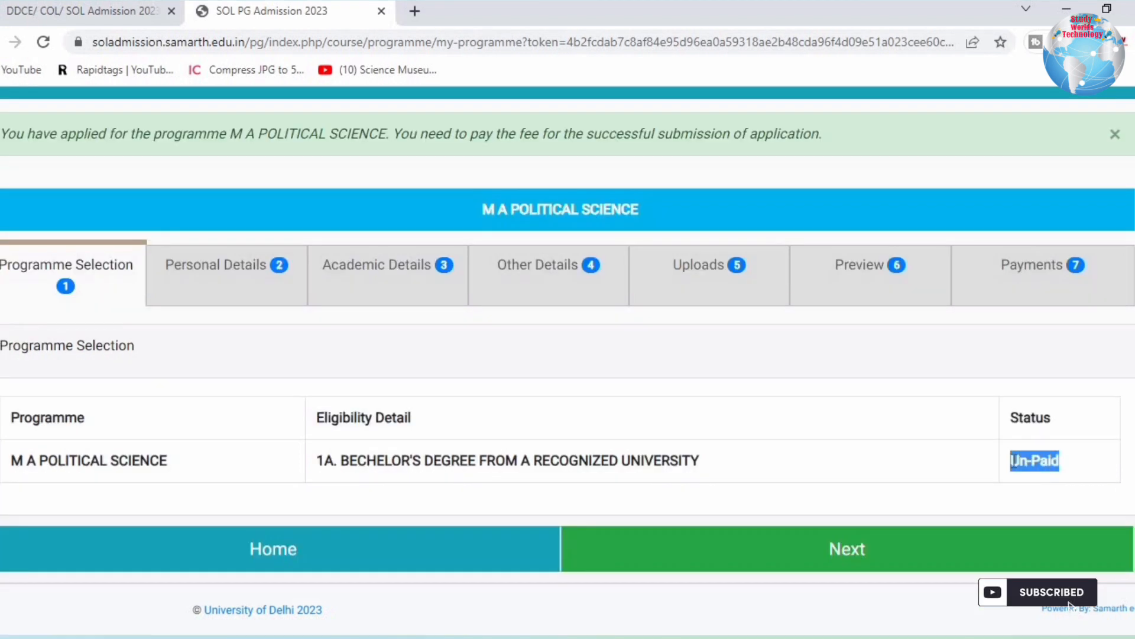
{"action": "left_click", "coordinate": [756, 571]}
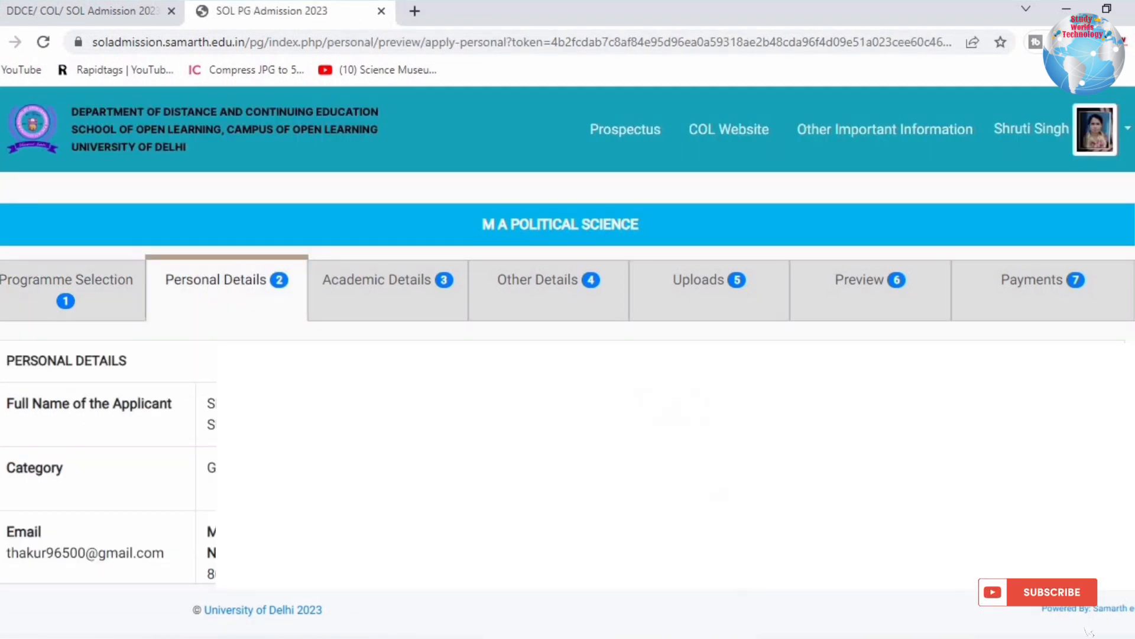
{"action": "scroll", "coordinate": [532, 402], "scroll_direction": "down", "scroll_amount": 6}
{"action": "scroll", "coordinate": [1069, 603], "scroll_direction": "down", "scroll_amount": 1}
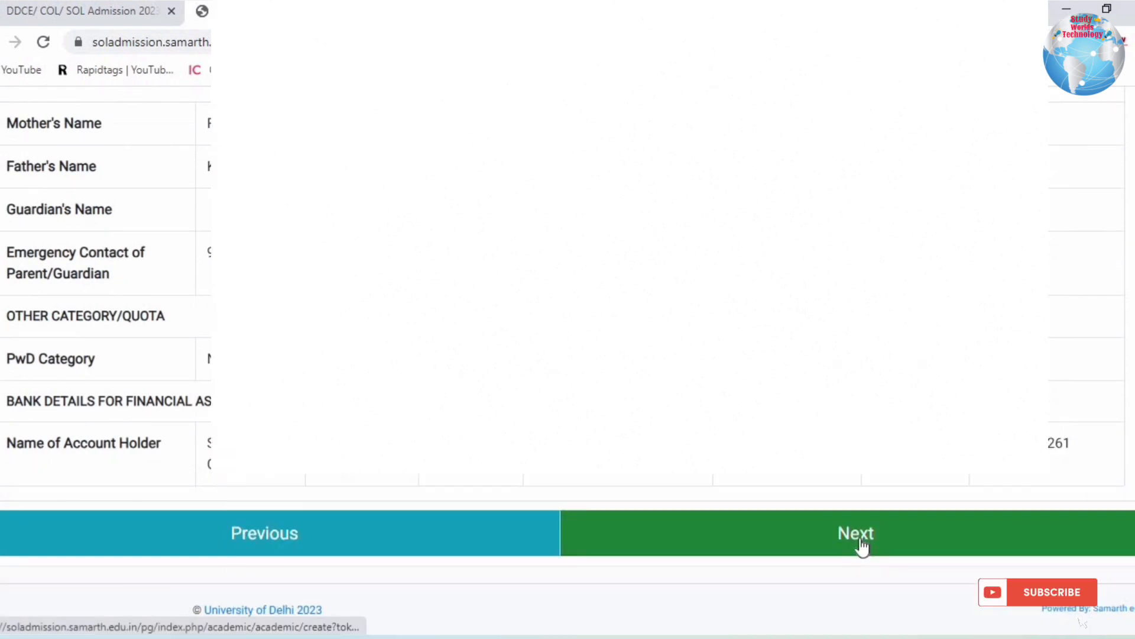
{"action": "left_click", "coordinate": [862, 546]}
Set the Class X year of passing to 2018 and percentage to 85.
{"action": "scroll", "coordinate": [715, 463], "scroll_direction": "down", "scroll_amount": 3}
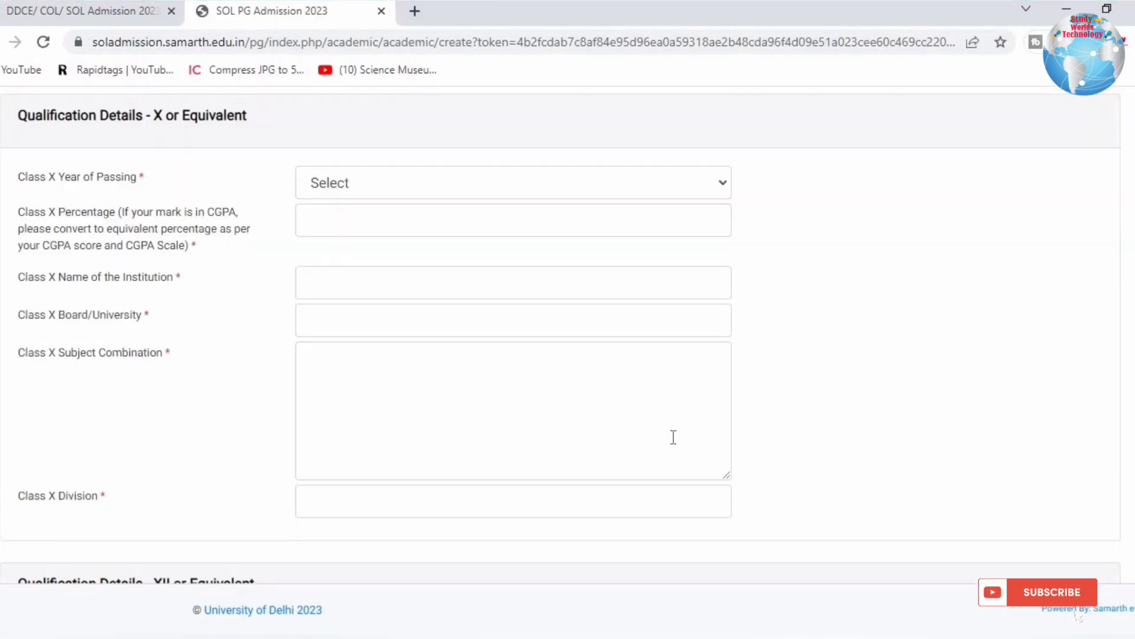
{"action": "scroll", "coordinate": [375, 126], "scroll_direction": "up", "scroll_amount": 1}
{"action": "left_click_drag", "start_coordinate": [36, 204], "coordinate": [267, 212]}
{"action": "left_click", "coordinate": [349, 269]}
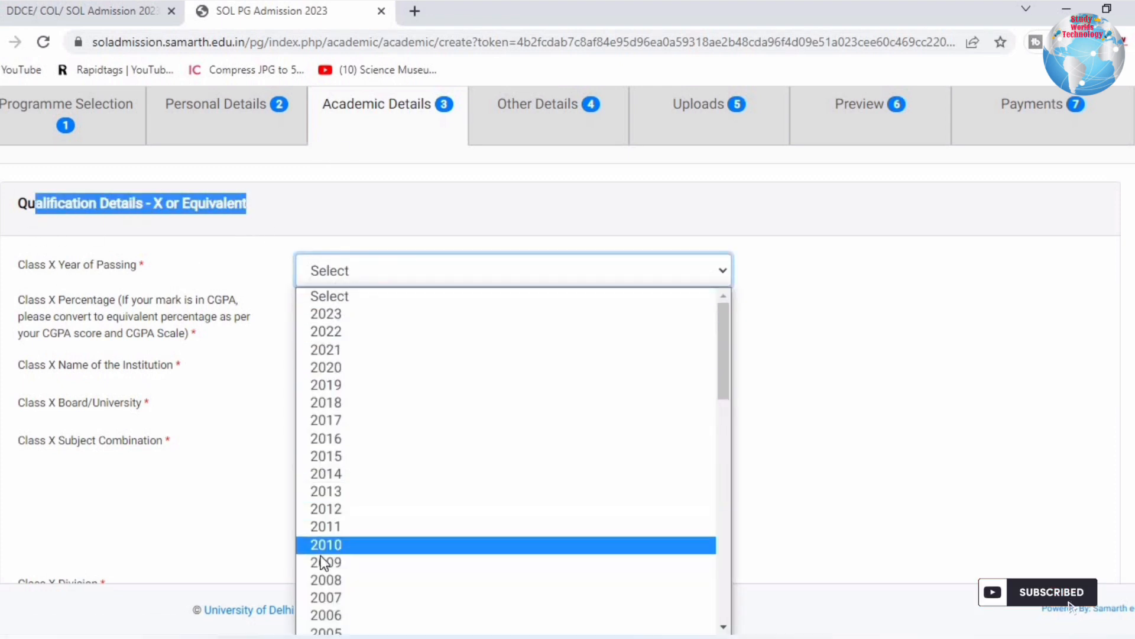
{"action": "left_click", "coordinate": [331, 403]}
{"action": "left_click_drag", "start_coordinate": [25, 299], "coordinate": [211, 340]}
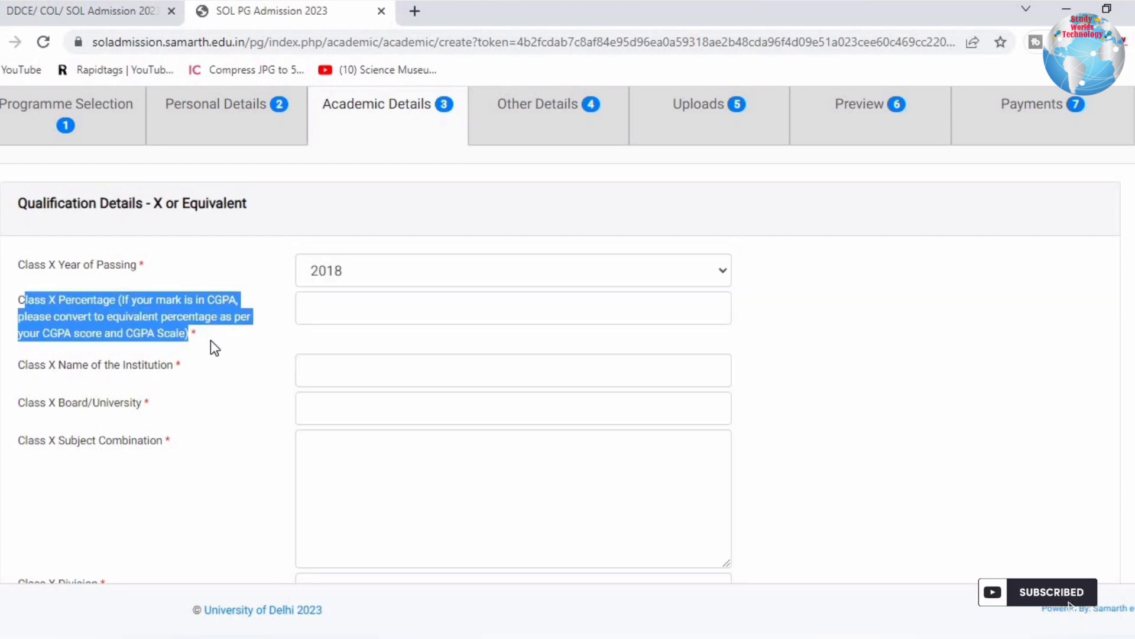
{"action": "left_click", "coordinate": [308, 308]}
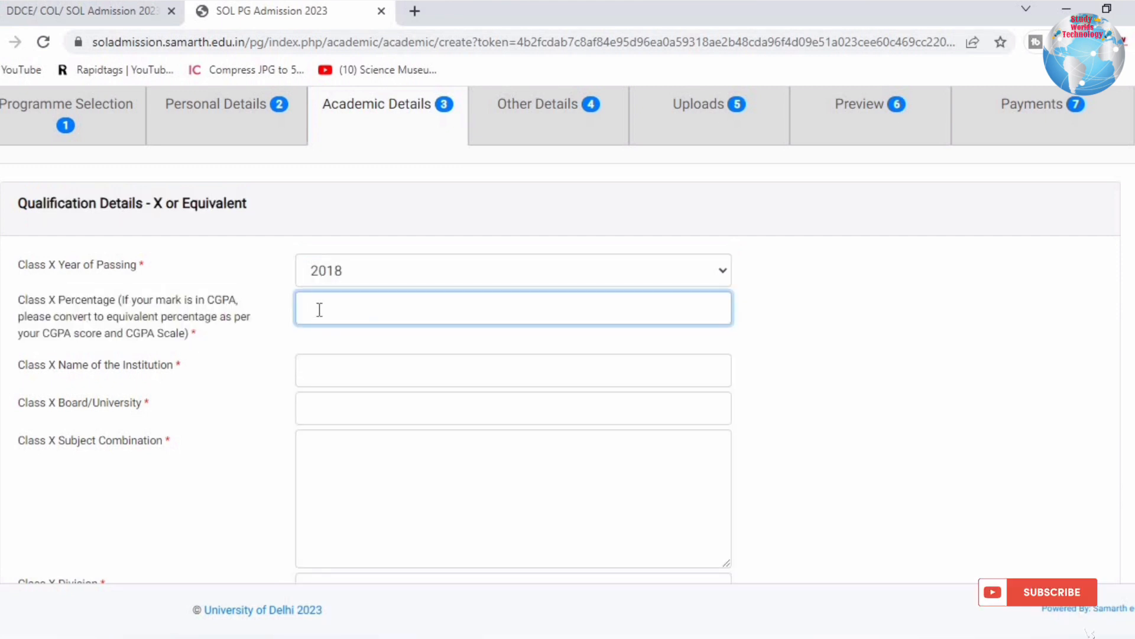
{"action": "left_click_drag", "start_coordinate": [56, 300], "coordinate": [231, 303]}
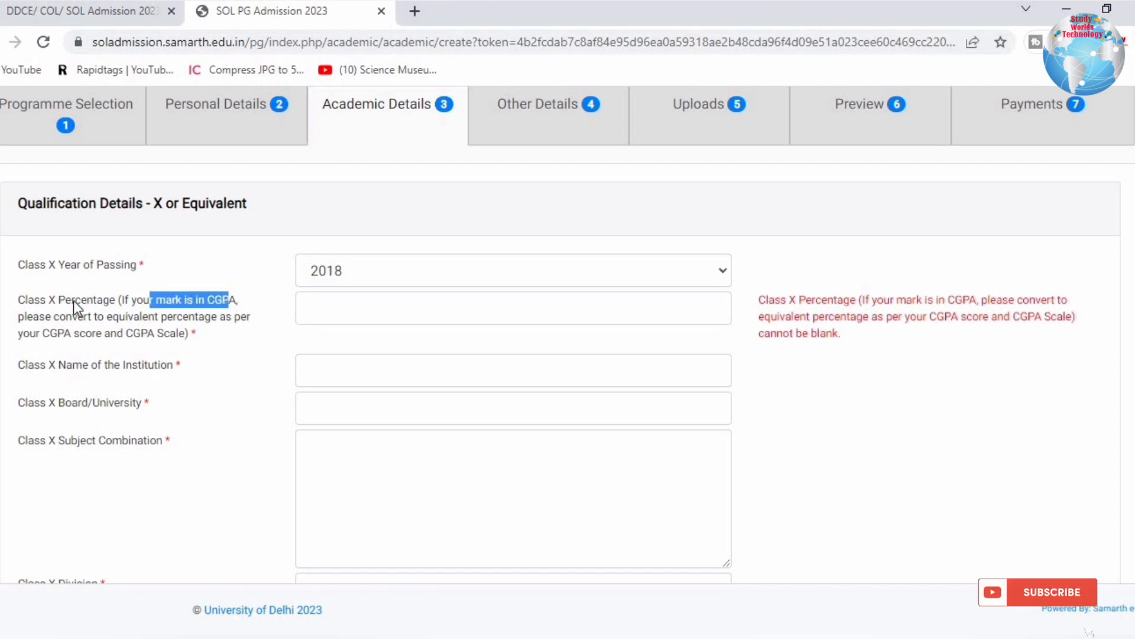
{"action": "left_click", "coordinate": [105, 325]}
{"action": "left_click_drag", "start_coordinate": [41, 332], "coordinate": [155, 299]}
{"action": "left_click", "coordinate": [232, 295]}
{"action": "left_click_drag", "start_coordinate": [893, 316], "coordinate": [741, 360]}
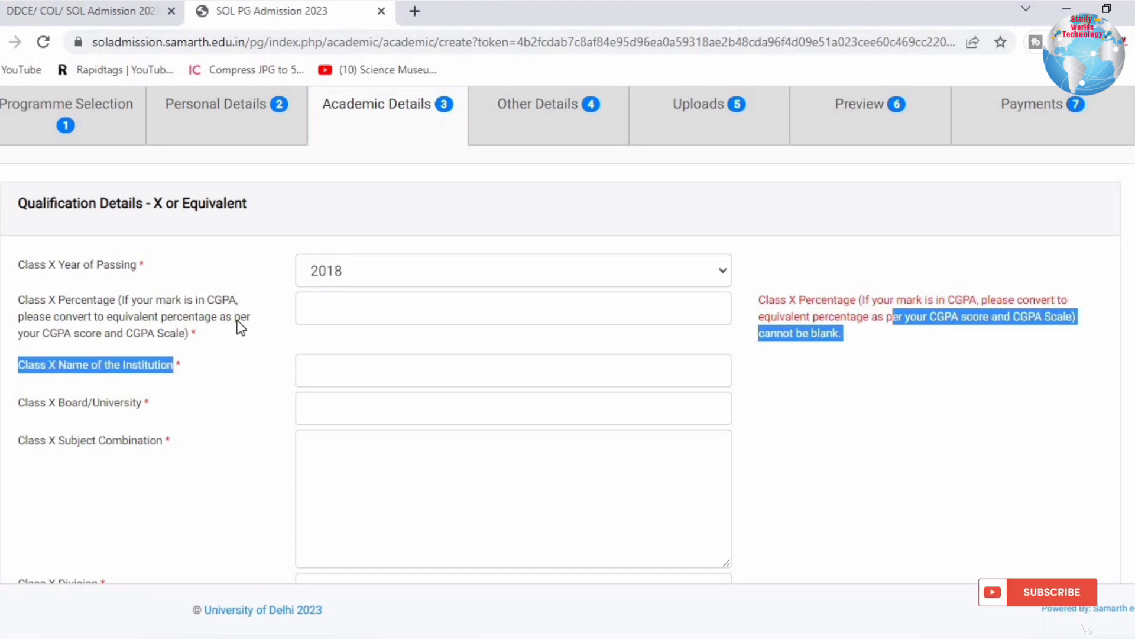
{"action": "left_click", "coordinate": [392, 299]}
{"action": "type", "text": "85"}
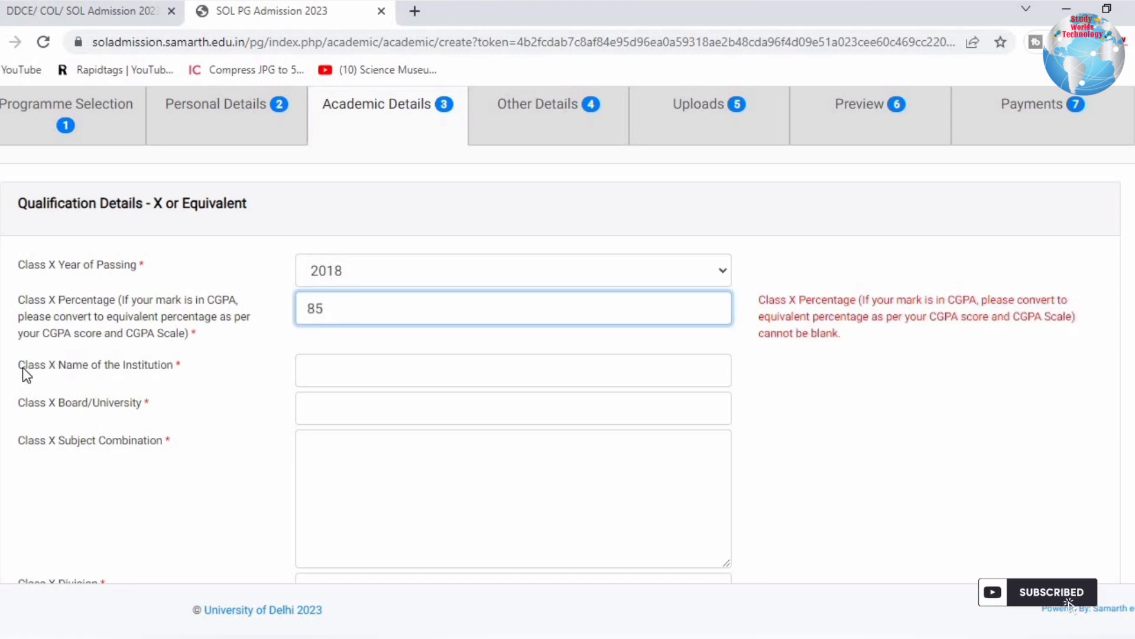
Enter the Class X institution, board CBSE and subjects 'hindi english maths science socail science drawing'.
{"action": "left_click_drag", "start_coordinate": [25, 366], "coordinate": [184, 372]}
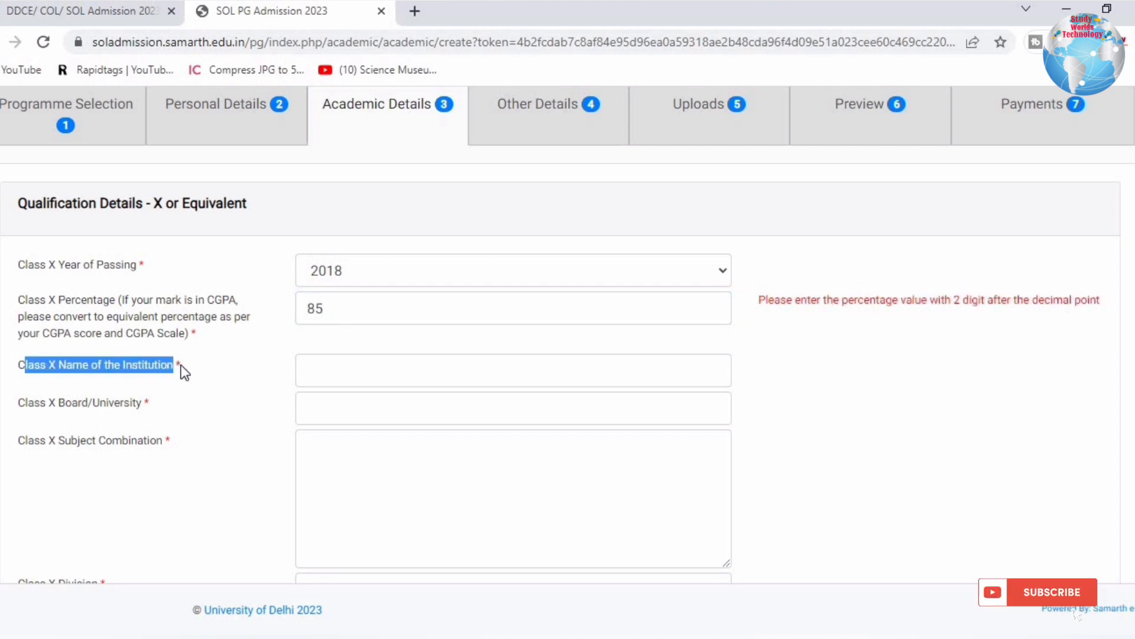
{"action": "left_click", "coordinate": [375, 374]}
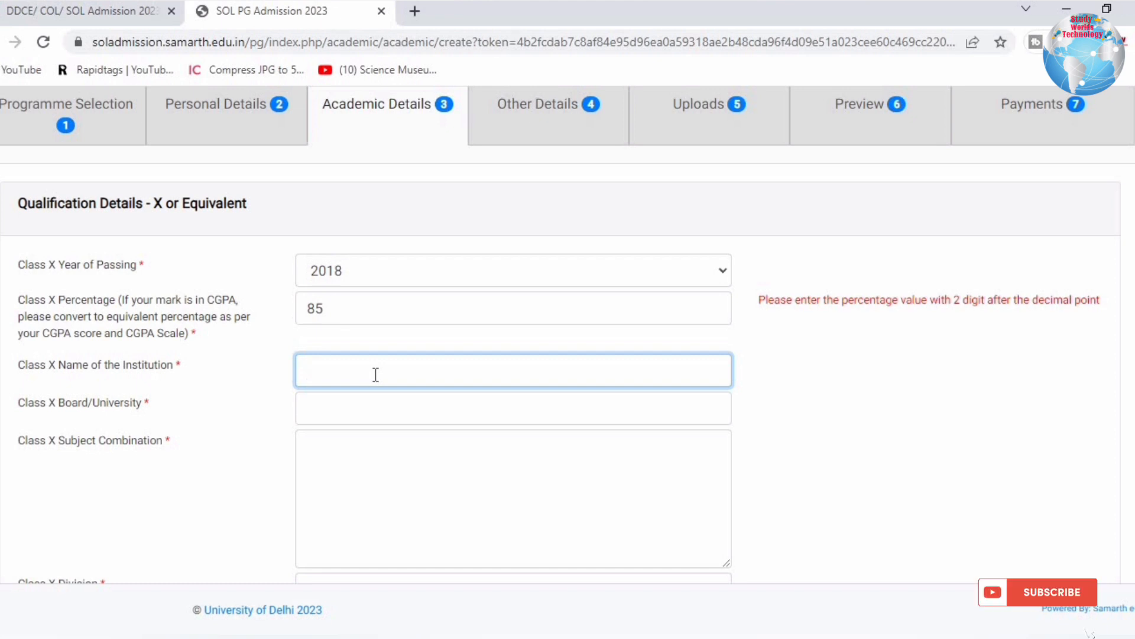
{"action": "type", "text": "ga"}
{"action": "key", "text": "BackSpace"}
{"action": "key", "text": "BackSpace"}
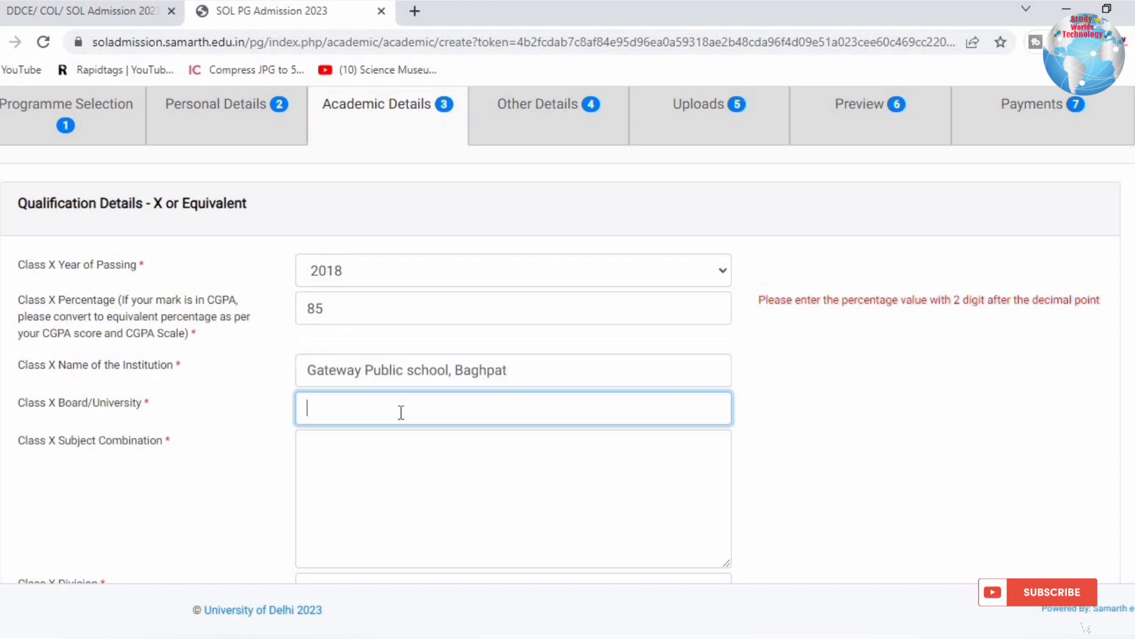
{"action": "type", "text": "B"}
{"action": "key", "text": "BackSpace"}
{"action": "type", "text": "CBSE"}
{"action": "left_click", "coordinate": [323, 443]}
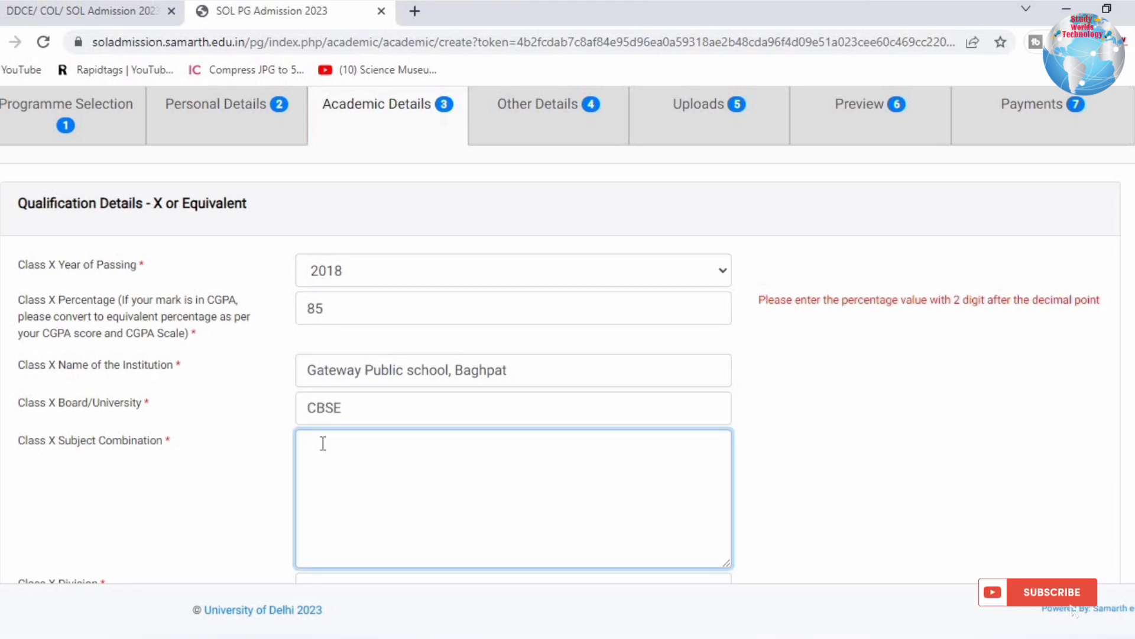
{"action": "type", "text": "hindi "}
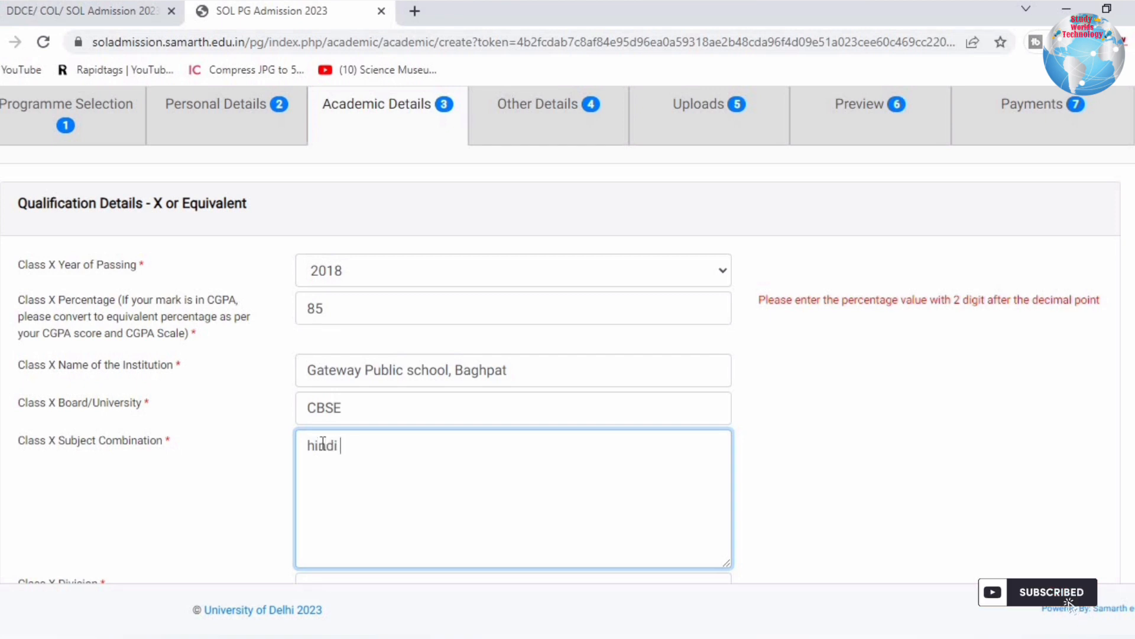
{"action": "type", "text": "english maths"}
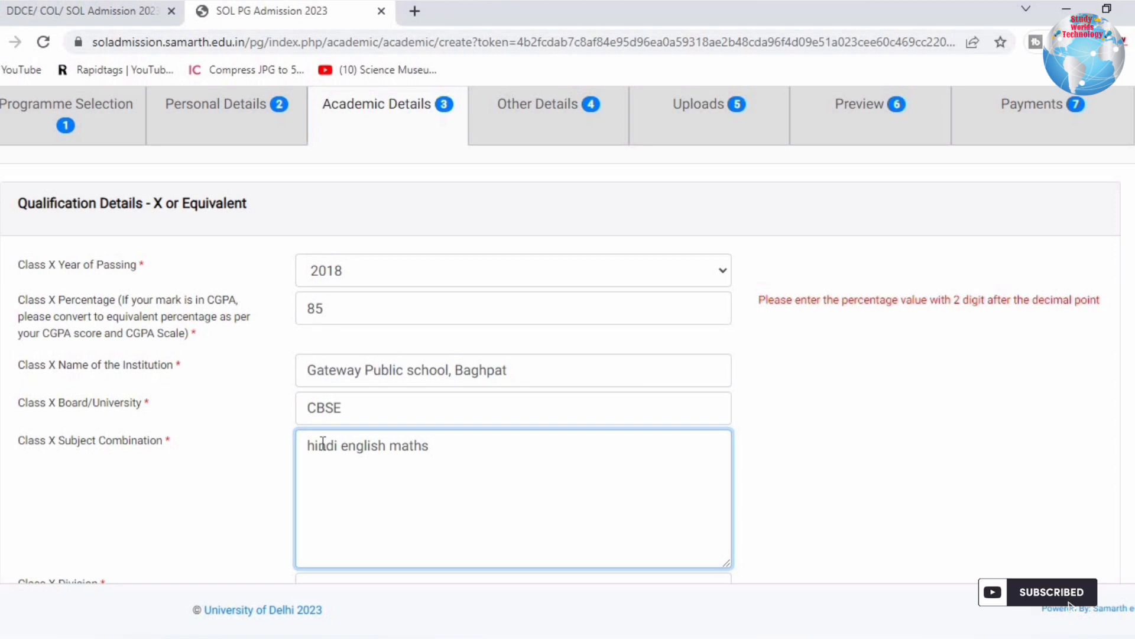
{"action": "type", "text": " science socail science drawing"}
Enter 'first' as the Class X Division.
{"action": "scroll", "coordinate": [438, 406], "scroll_direction": "down", "scroll_amount": 5}
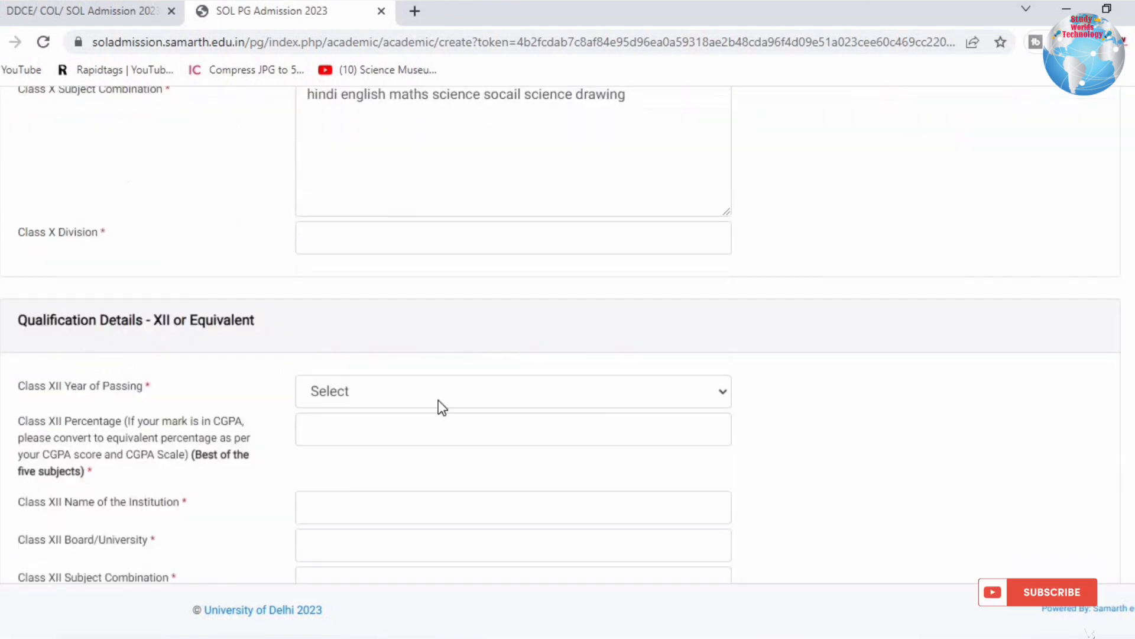
{"action": "left_click", "coordinate": [340, 240]}
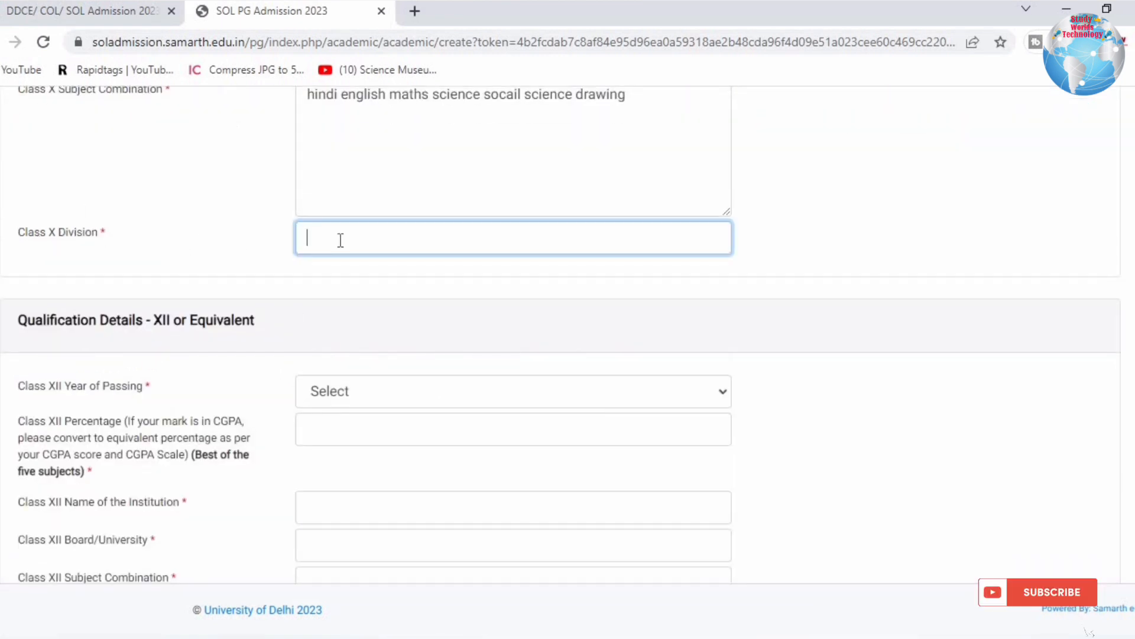
{"action": "type", "text": "first"}
{"action": "left_click", "coordinate": [274, 367]}
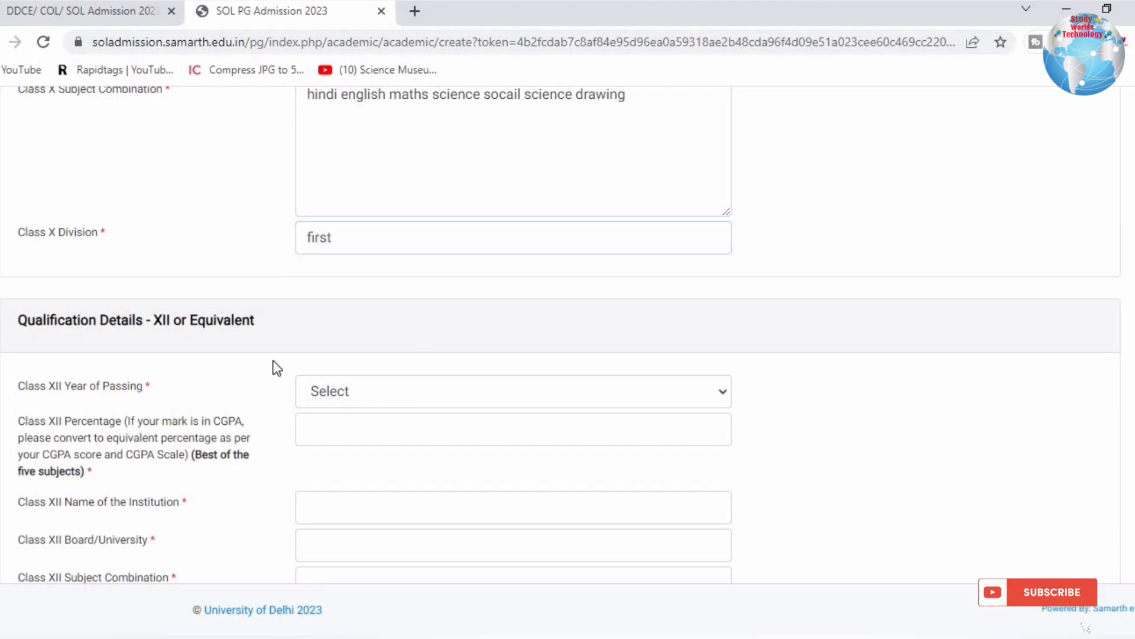
{"action": "left_click_drag", "start_coordinate": [79, 323], "coordinate": [290, 328]}
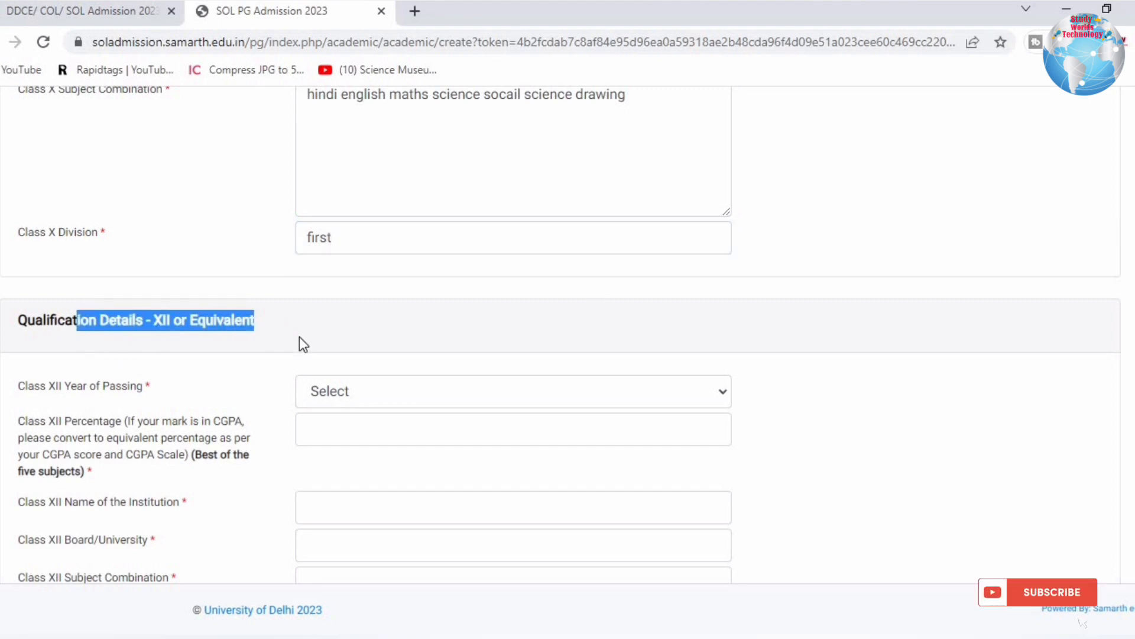
{"action": "left_click_drag", "start_coordinate": [56, 388], "coordinate": [400, 385]}
Set the Class XII year of passing to 2020 and percentage to 95.
{"action": "left_click", "coordinate": [403, 393]}
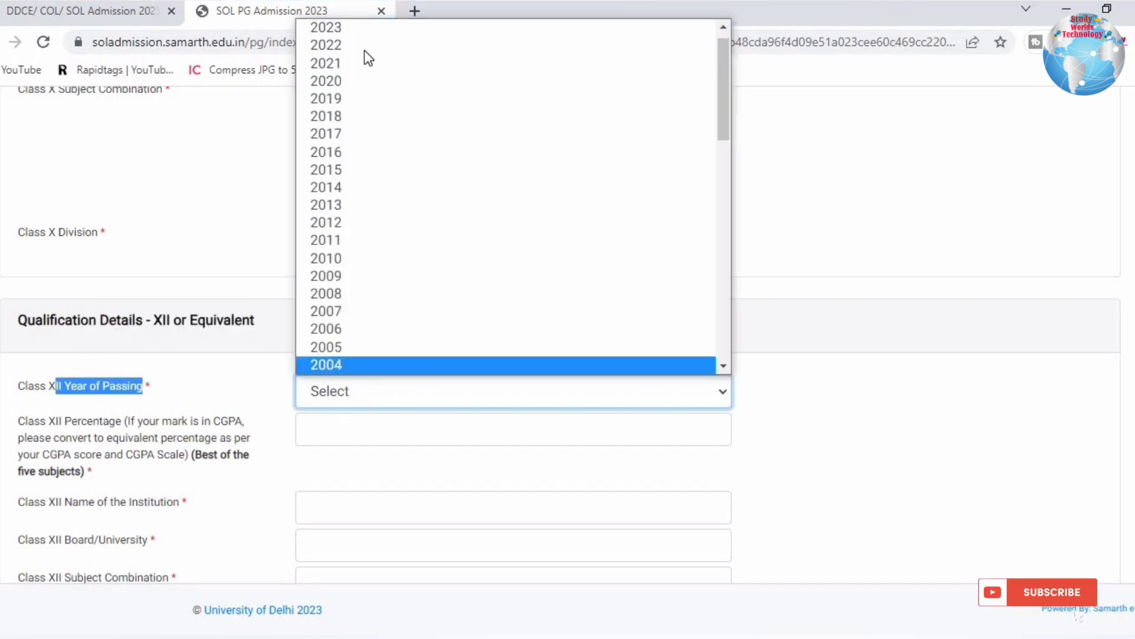
{"action": "left_click", "coordinate": [348, 81]}
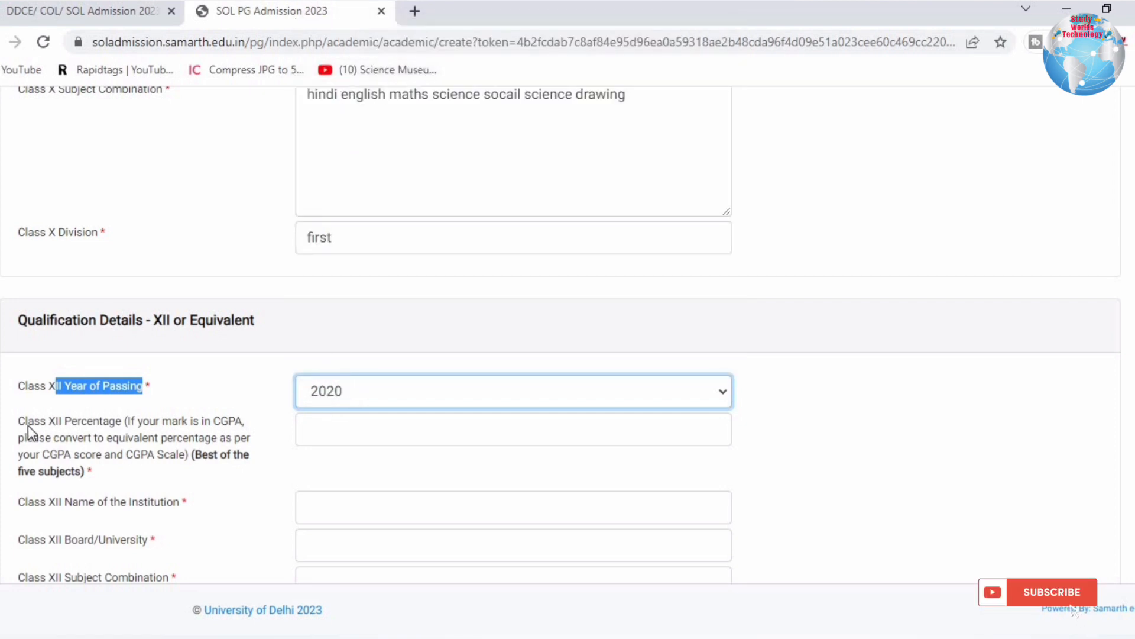
{"action": "left_click_drag", "start_coordinate": [25, 421], "coordinate": [138, 464]}
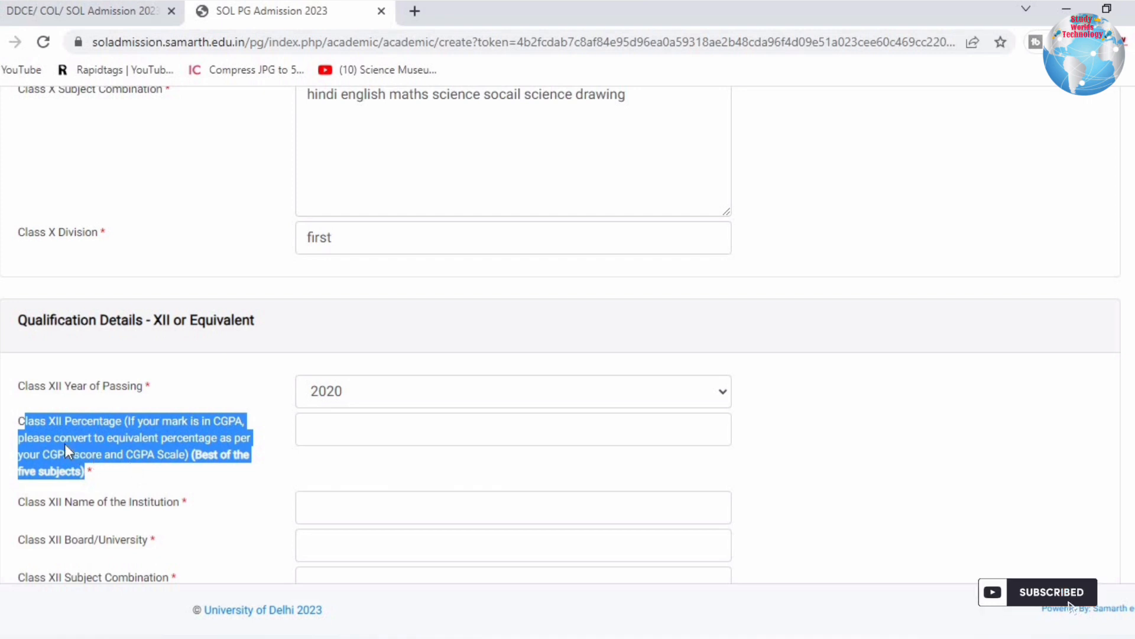
{"action": "left_click", "coordinate": [161, 446]}
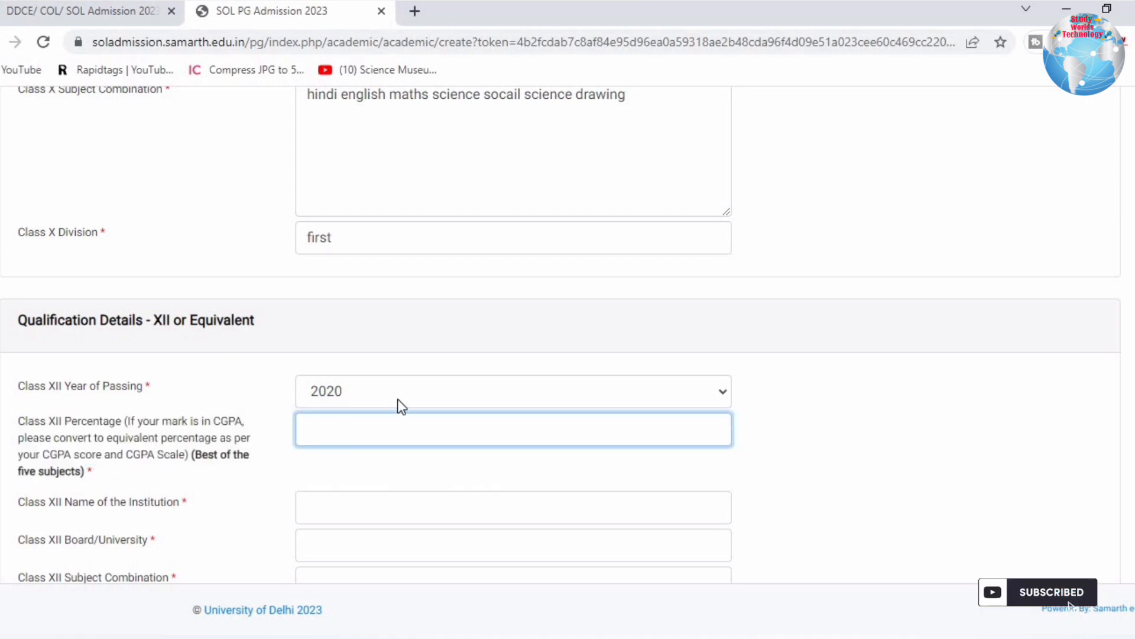
{"action": "type", "text": "95"}
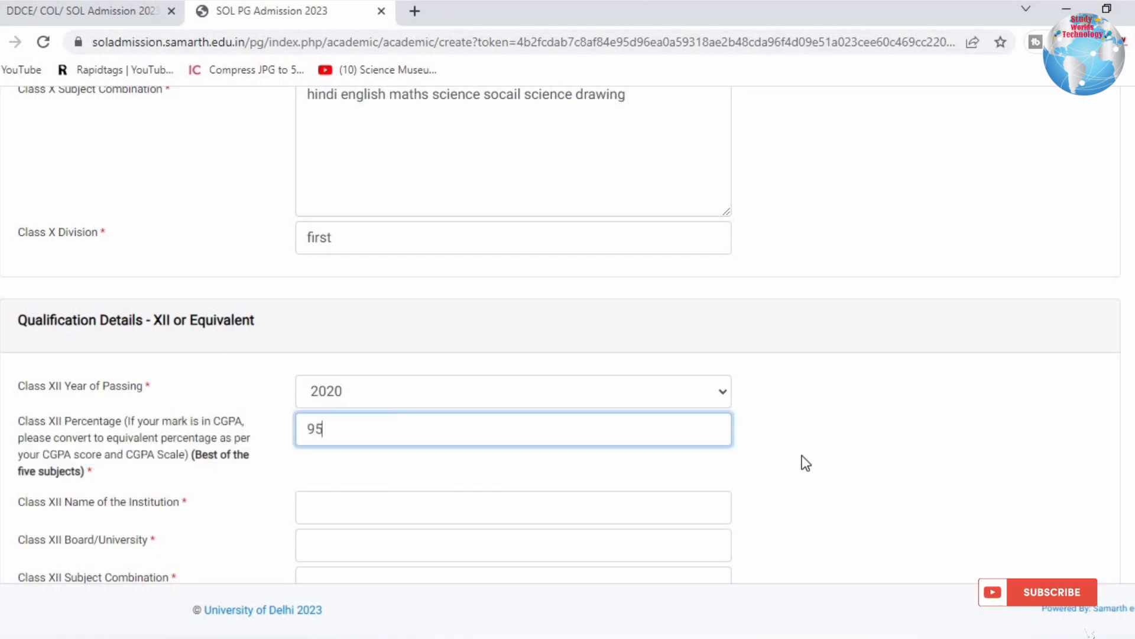
{"action": "left_click", "coordinate": [805, 463]}
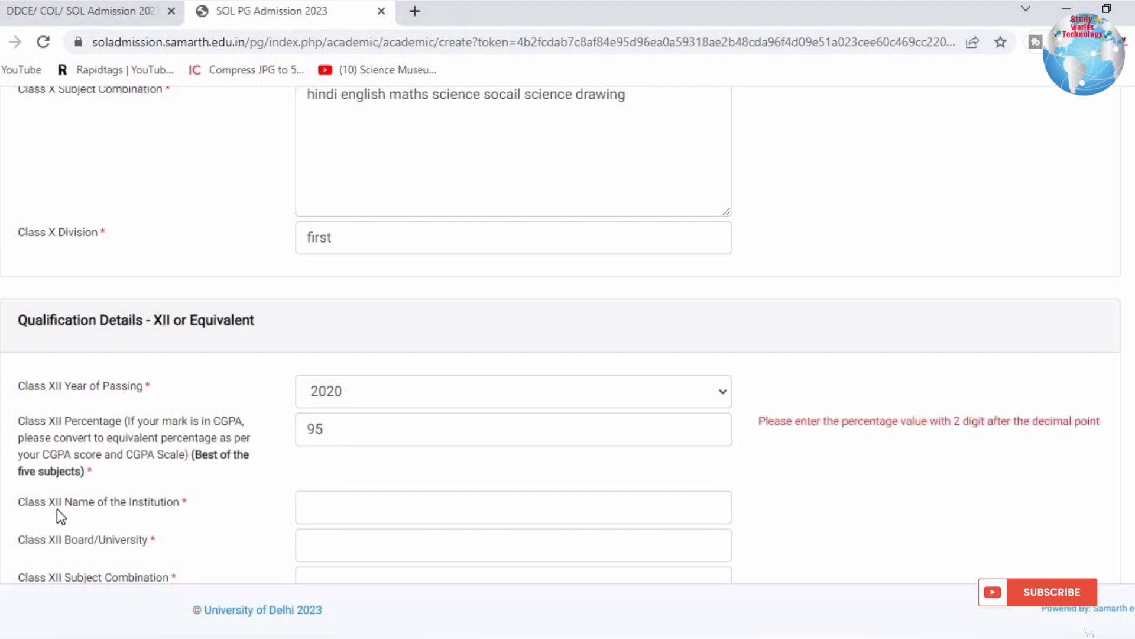
Paste Gateway Public school, Baghpat as the Class XII institution and enter board cbse.
{"action": "left_click_drag", "start_coordinate": [232, 500], "coordinate": [332, 501]}
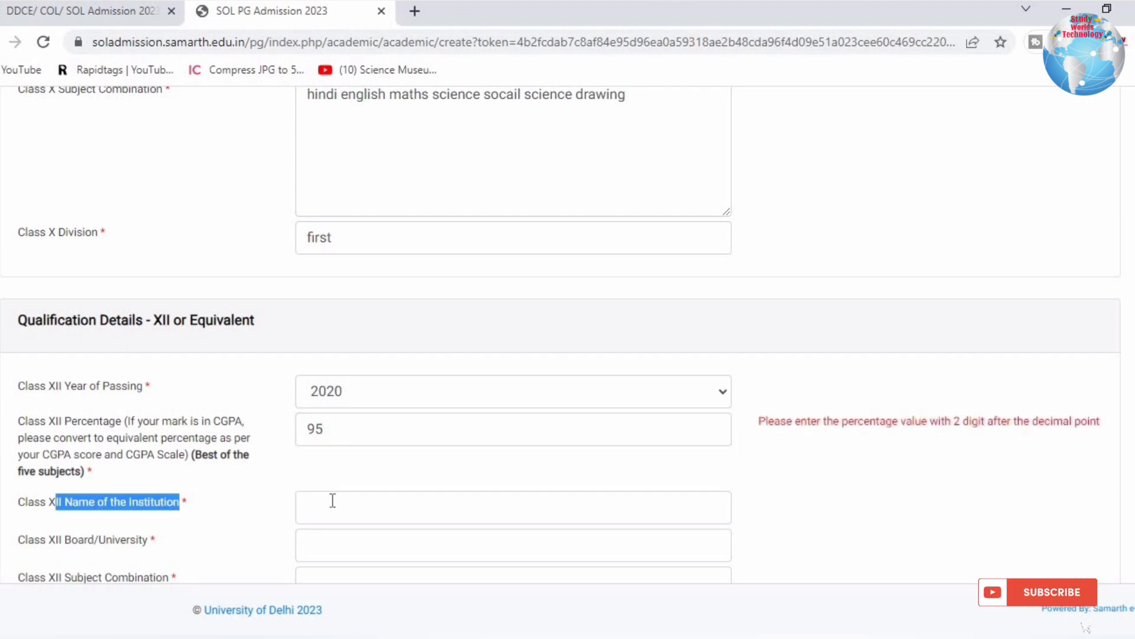
{"action": "scroll", "coordinate": [527, 264], "scroll_direction": "up", "scroll_amount": 4}
{"action": "left_click_drag", "start_coordinate": [507, 282], "coordinate": [200, 284]}
{"action": "key", "text": "ctrl+c"}
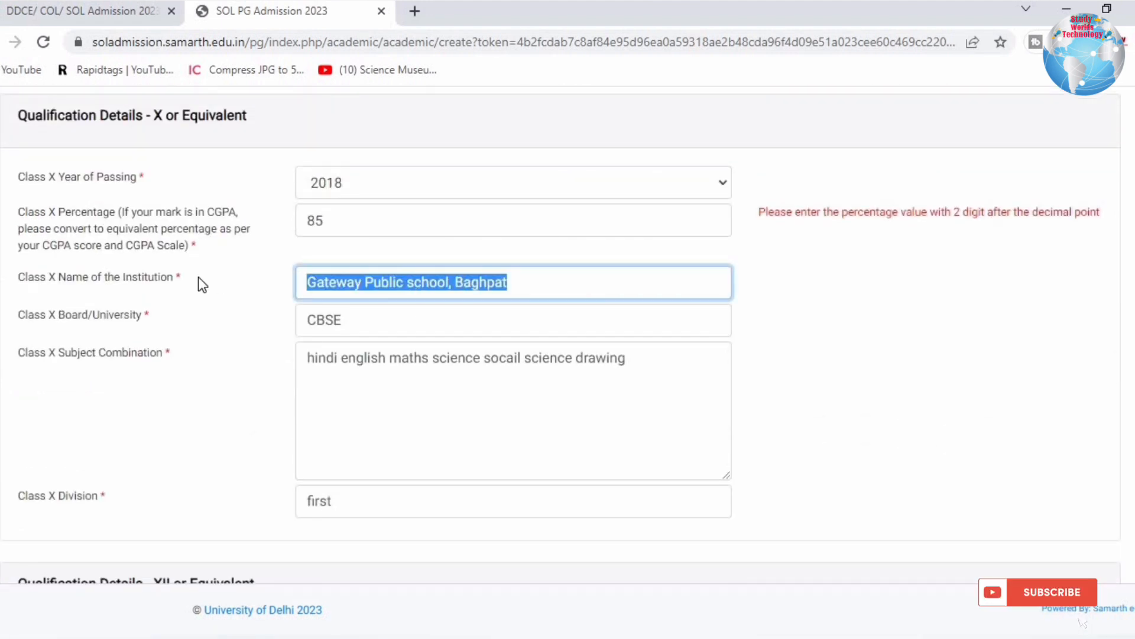
{"action": "scroll", "coordinate": [560, 427], "scroll_direction": "down", "scroll_amount": 10}
{"action": "scroll", "coordinate": [357, 303], "scroll_direction": "up", "scroll_amount": 3}
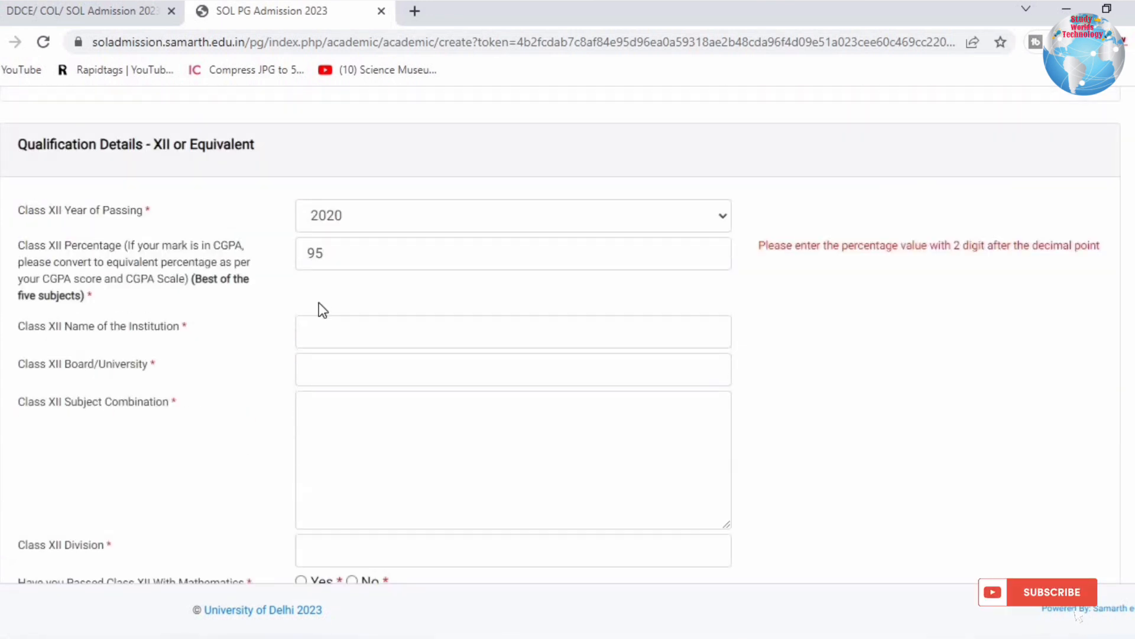
{"action": "left_click", "coordinate": [325, 331]}
{"action": "key", "text": "ctrl+v"}
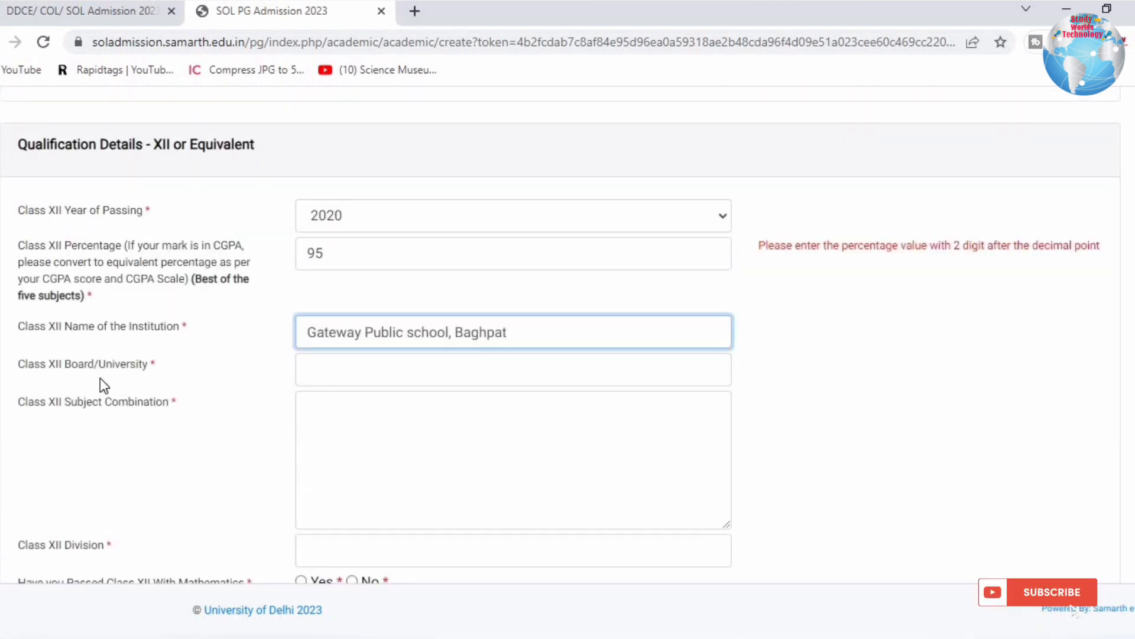
{"action": "left_click", "coordinate": [349, 369]}
{"action": "type", "text": "cbse"}
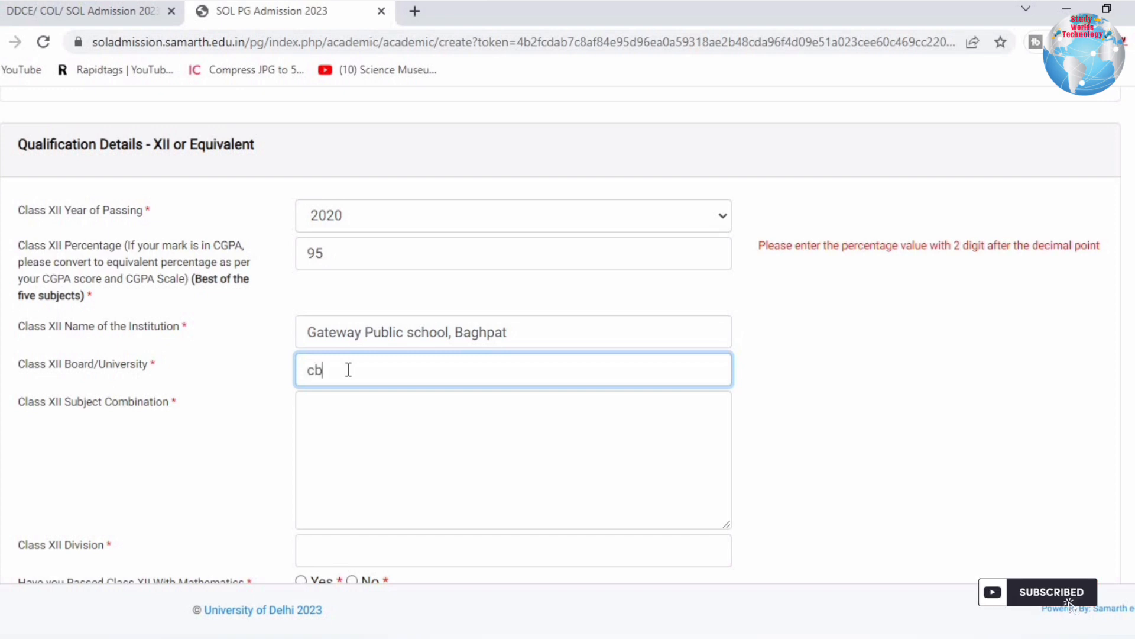
{"action": "left_click", "coordinate": [825, 371]}
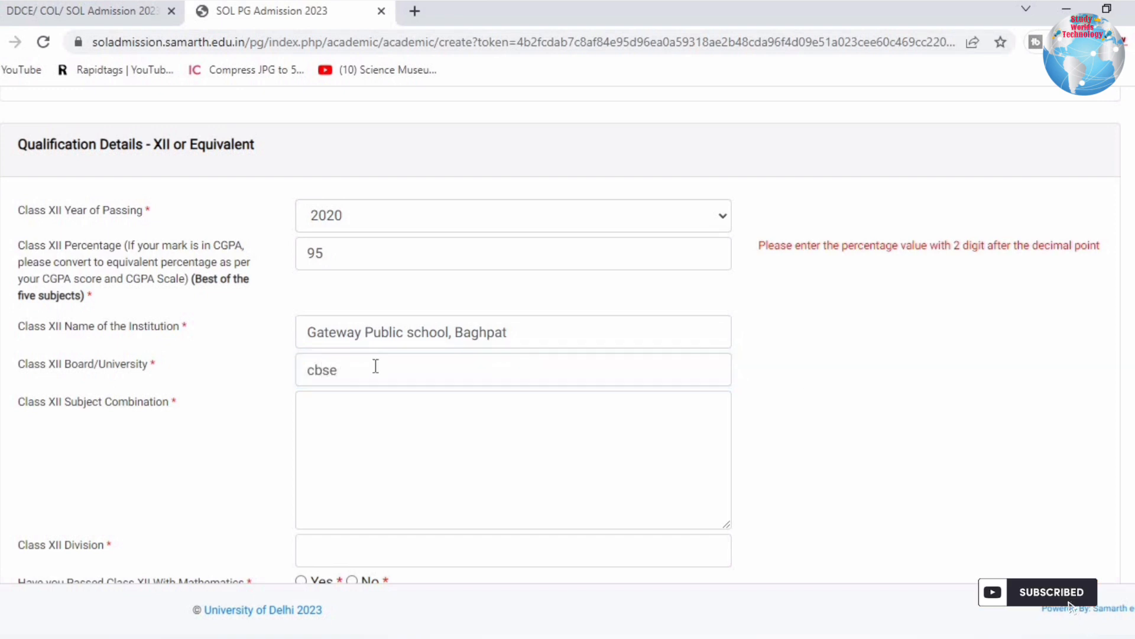
Type PCM as the Class XII subject combination, then change it to PCB.
{"action": "left_click", "coordinate": [365, 400]}
{"action": "type", "text": "P"}
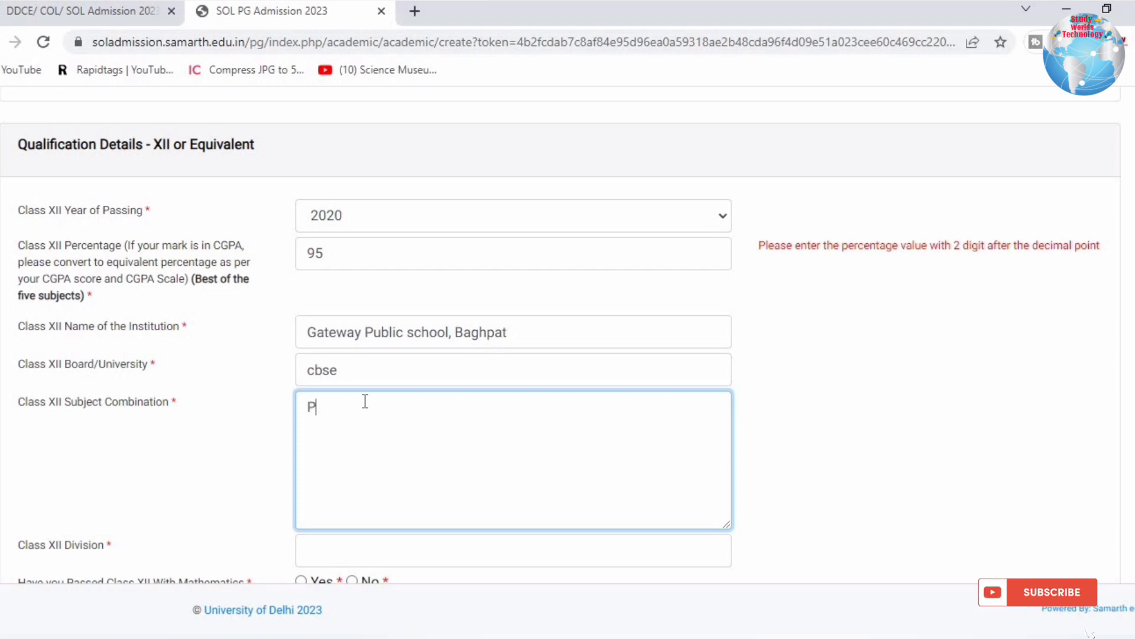
{"action": "type", "text": "CM"}
{"action": "left_click", "coordinate": [754, 439]}
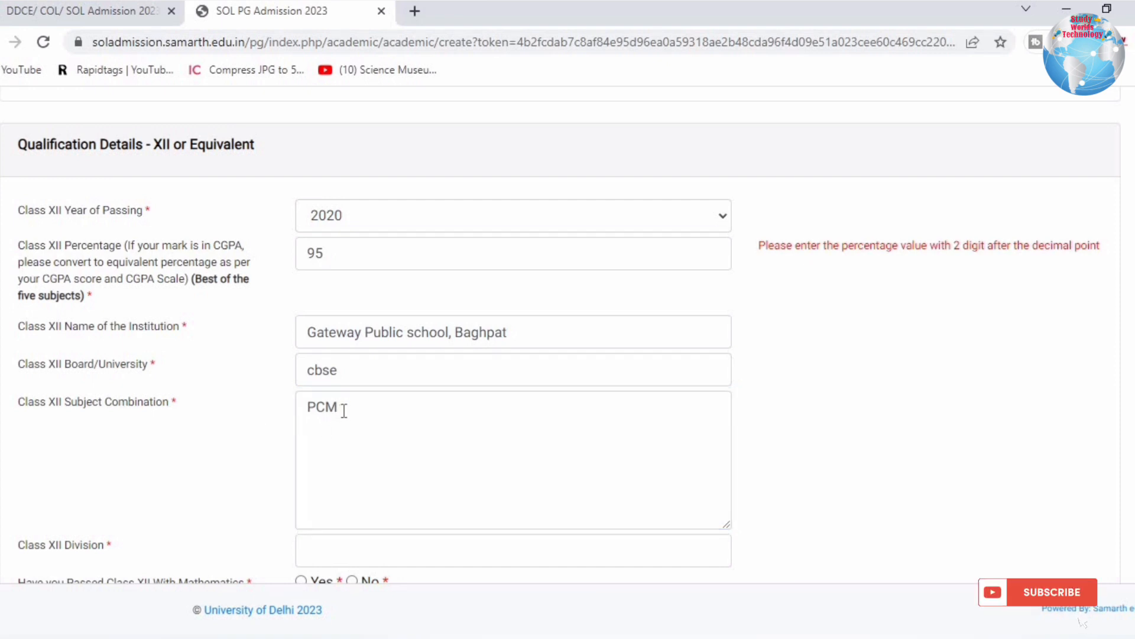
{"action": "left_click", "coordinate": [344, 410]}
{"action": "key", "text": "BackSpace"}
{"action": "type", "text": "B"}
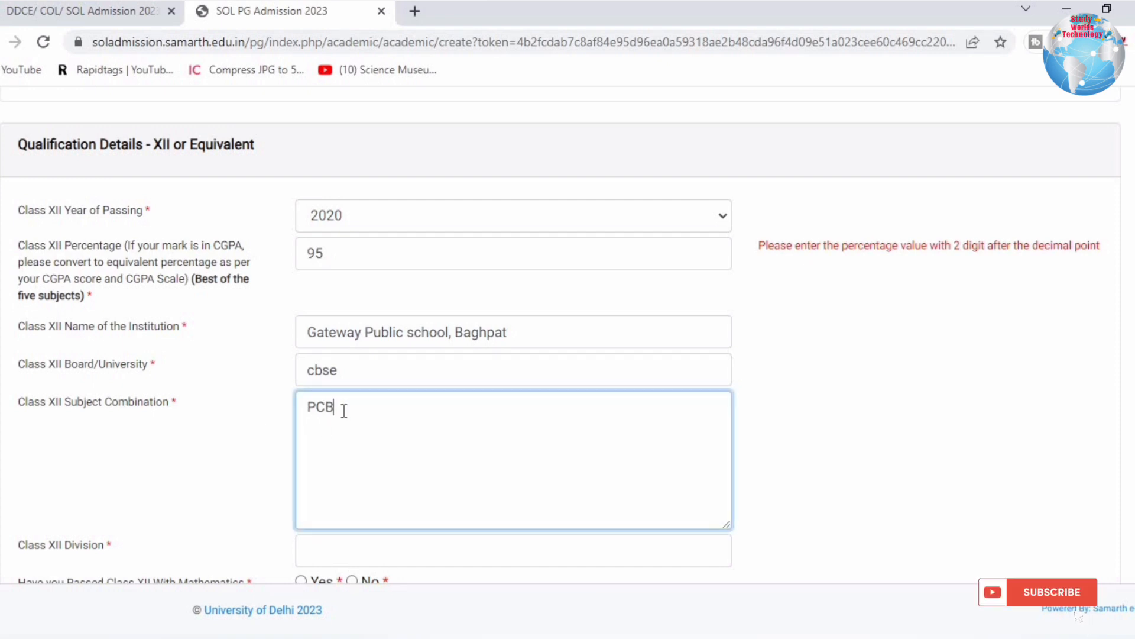
{"action": "left_click", "coordinate": [804, 390]}
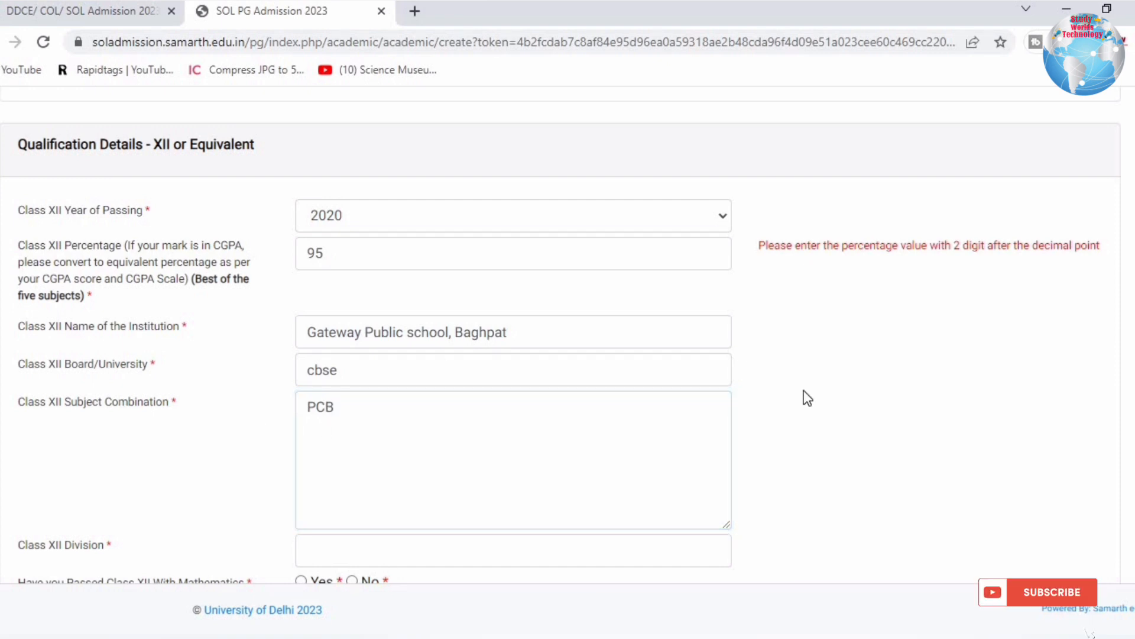
{"action": "left_click", "coordinate": [348, 406]}
Enter 'first' as the Class XII Division.
{"action": "scroll", "coordinate": [331, 355], "scroll_direction": "down", "scroll_amount": 4}
{"action": "left_click", "coordinate": [320, 288]}
{"action": "type", "text": "first"}
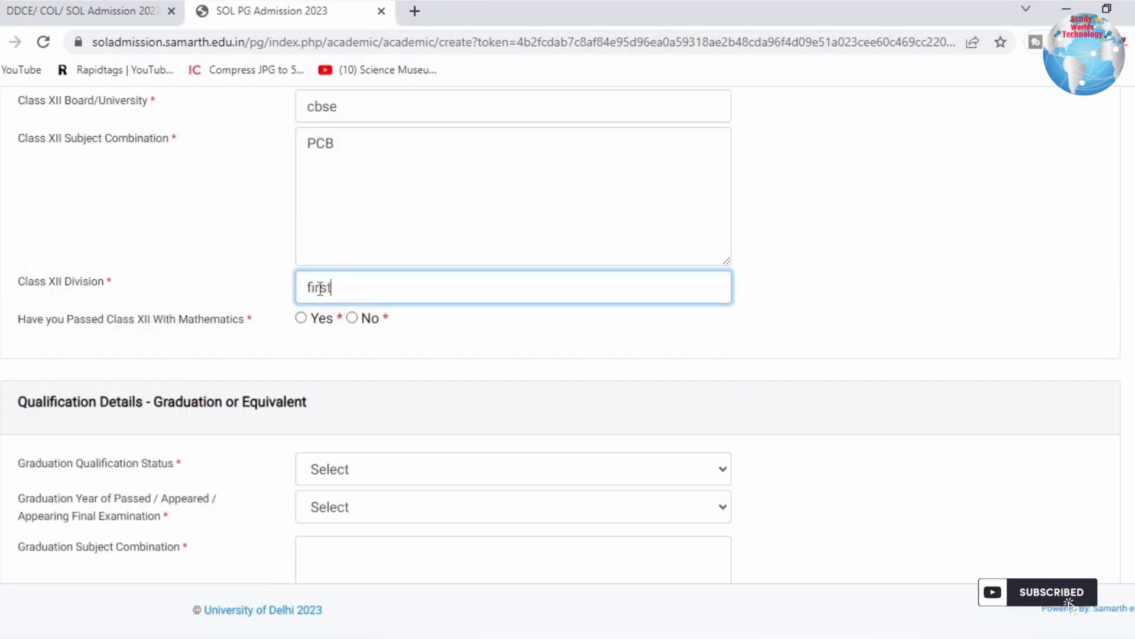
{"action": "left_click", "coordinate": [790, 383]}
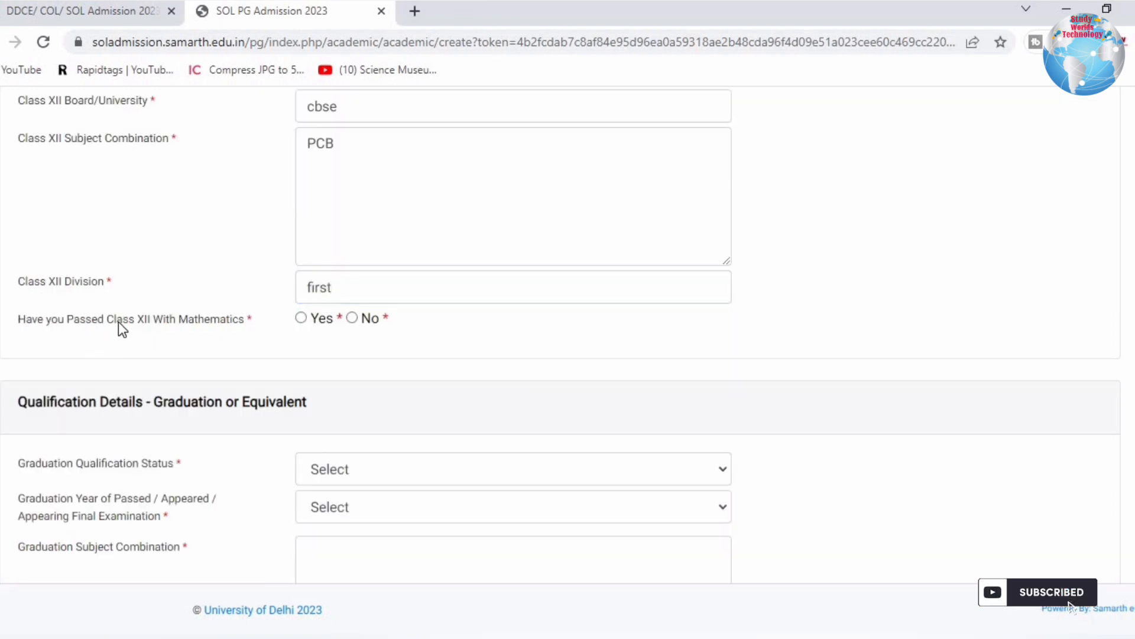
Correct the subject combination back to PCM and answer Yes to passing with Mathematics.
{"action": "left_click_drag", "start_coordinate": [116, 320], "coordinate": [218, 323]}
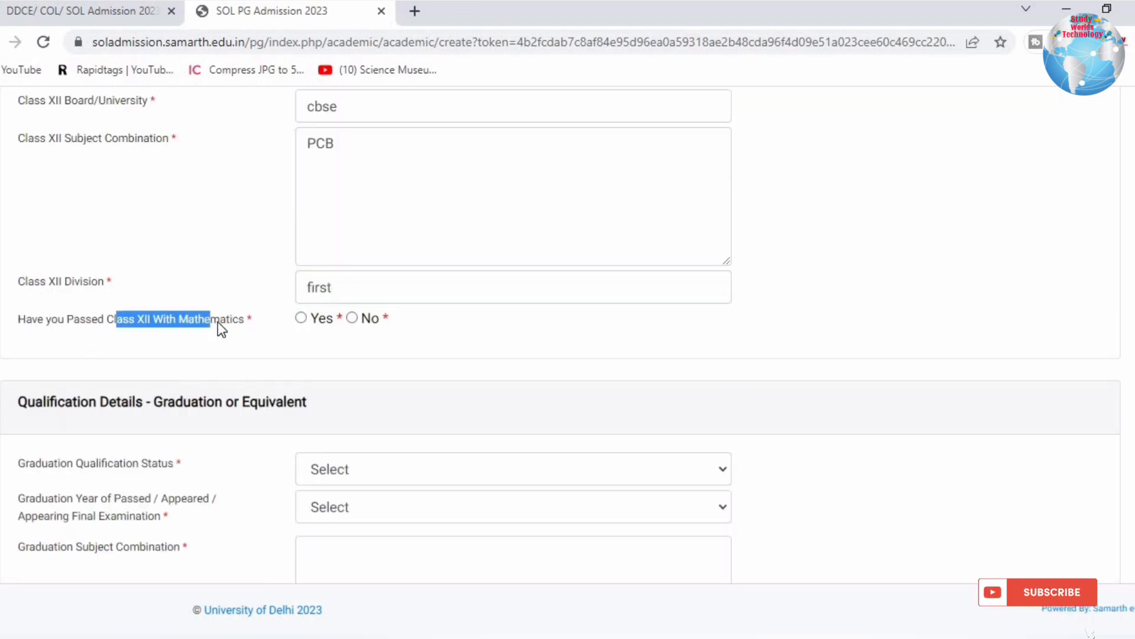
{"action": "left_click", "coordinate": [352, 318]}
{"action": "left_click", "coordinate": [348, 161]}
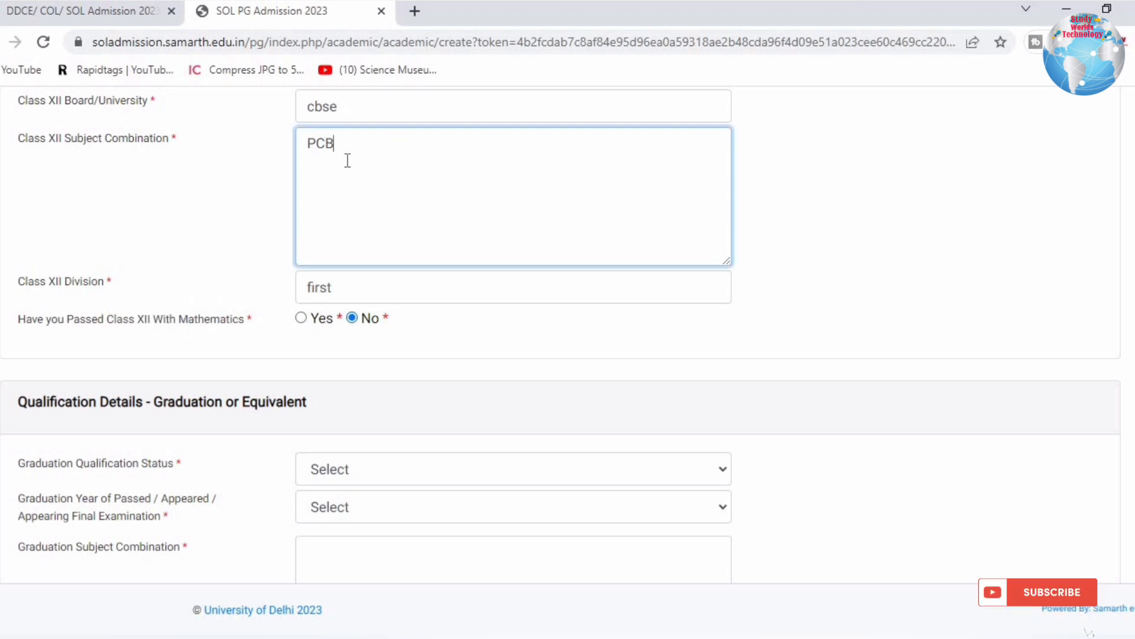
{"action": "type", "text": "M"}
{"action": "left_click", "coordinate": [301, 318]}
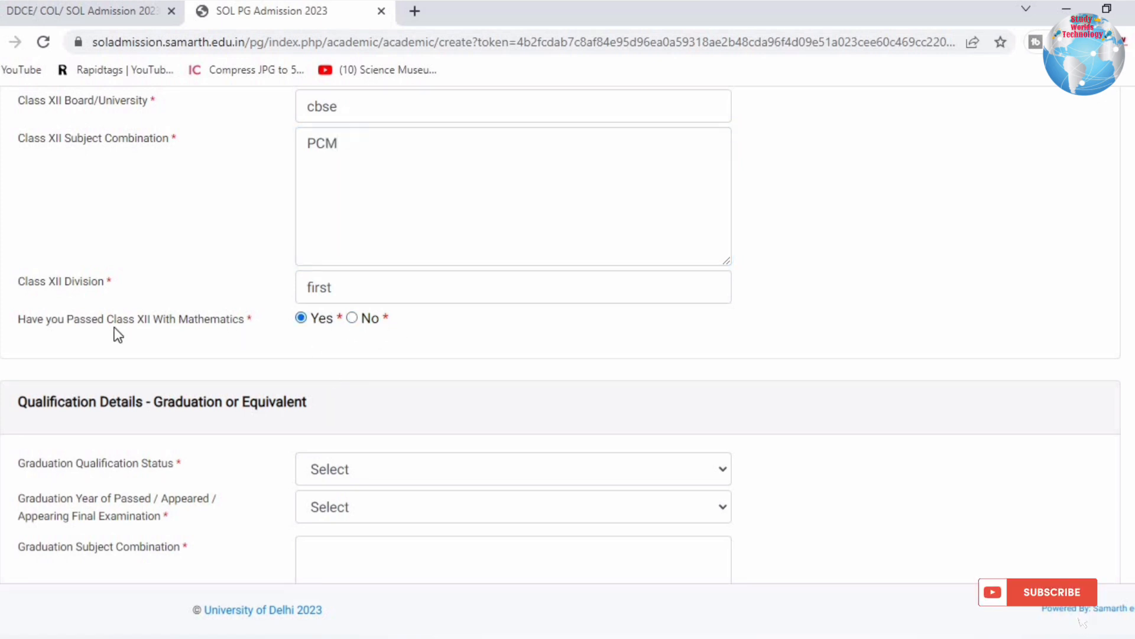
Set graduation qualification status to Passed and graduation year to 2022.
{"action": "scroll", "coordinate": [118, 337], "scroll_direction": "down", "scroll_amount": 3}
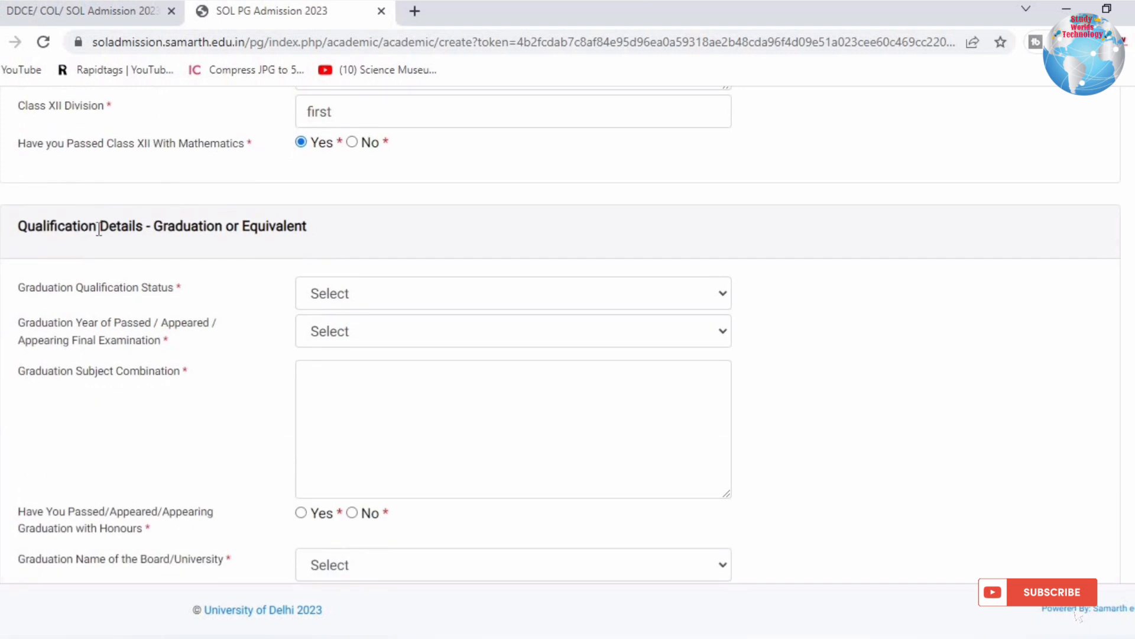
{"action": "left_click_drag", "start_coordinate": [81, 225], "coordinate": [336, 228]}
{"action": "left_click", "coordinate": [217, 260]}
{"action": "left_click_drag", "start_coordinate": [126, 288], "coordinate": [453, 294]}
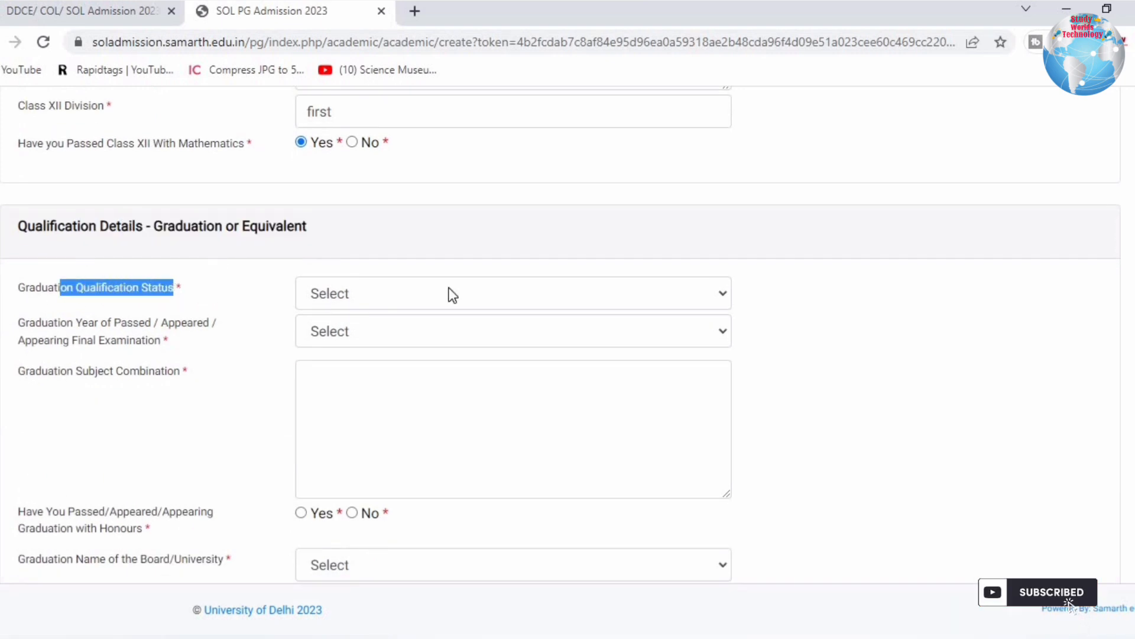
{"action": "left_click", "coordinate": [449, 295]}
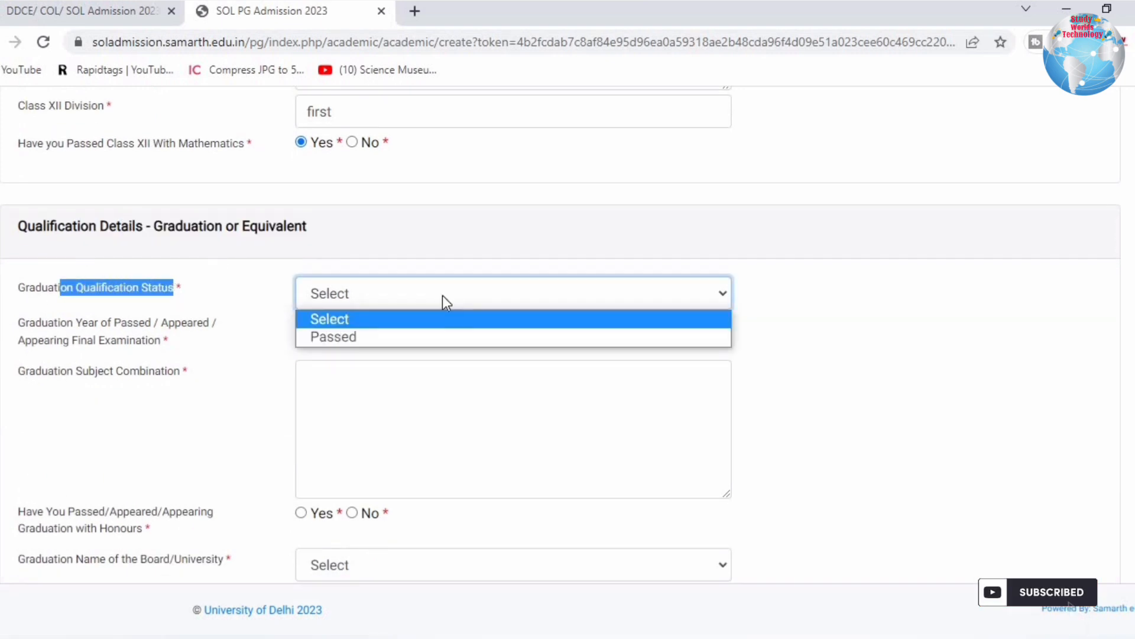
{"action": "left_click", "coordinate": [364, 337]}
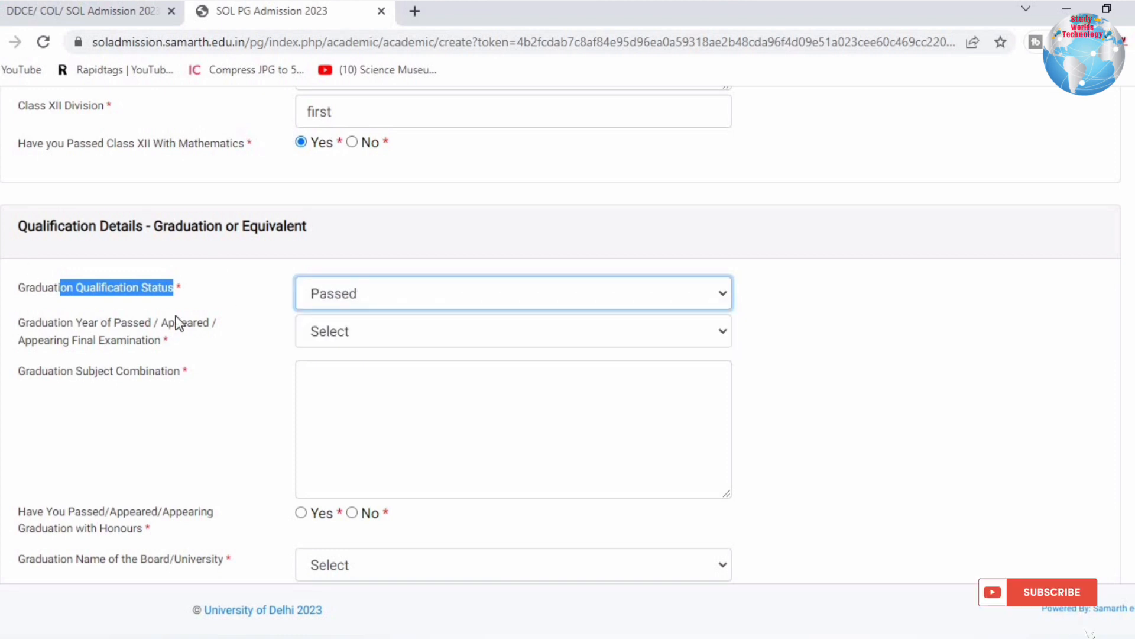
{"action": "left_click_drag", "start_coordinate": [26, 330], "coordinate": [203, 349]}
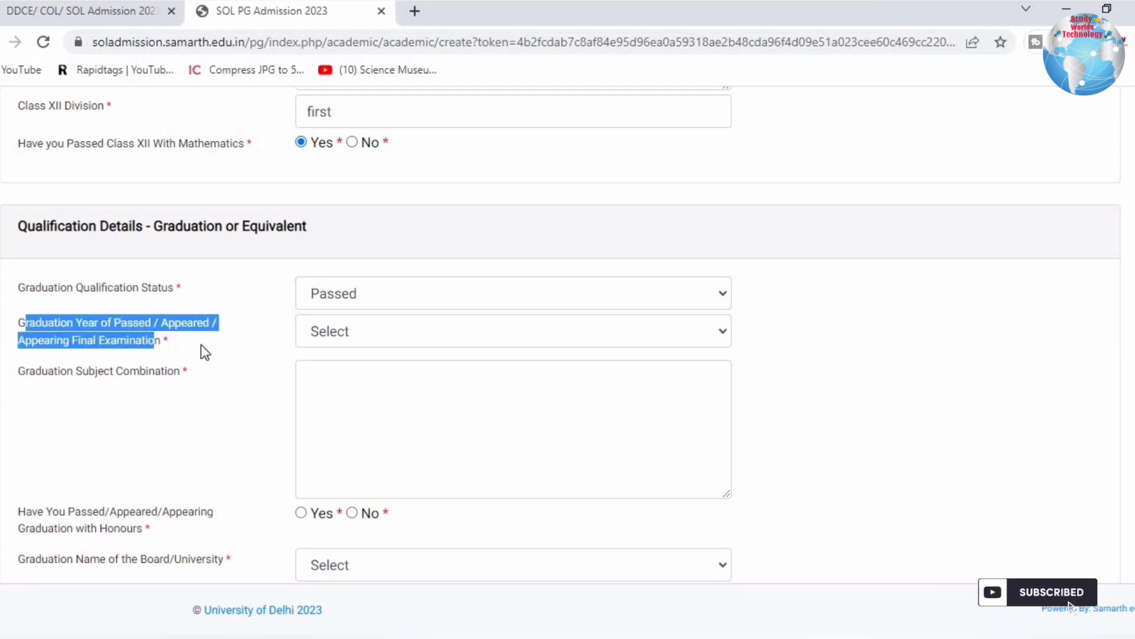
{"action": "left_click", "coordinate": [358, 331]}
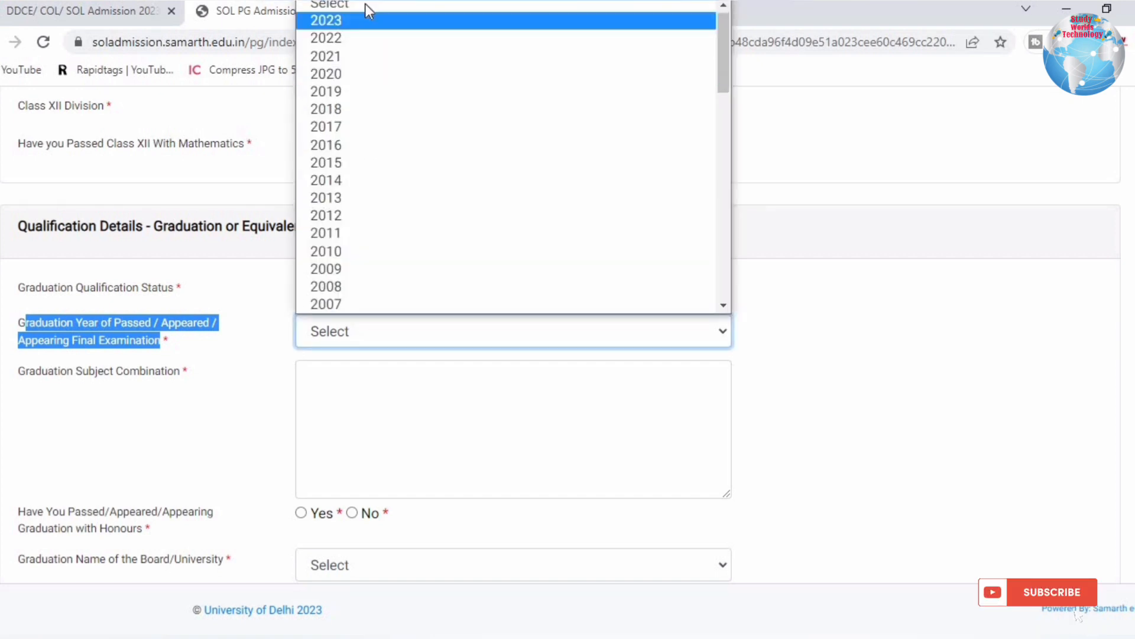
{"action": "left_click", "coordinate": [348, 43]}
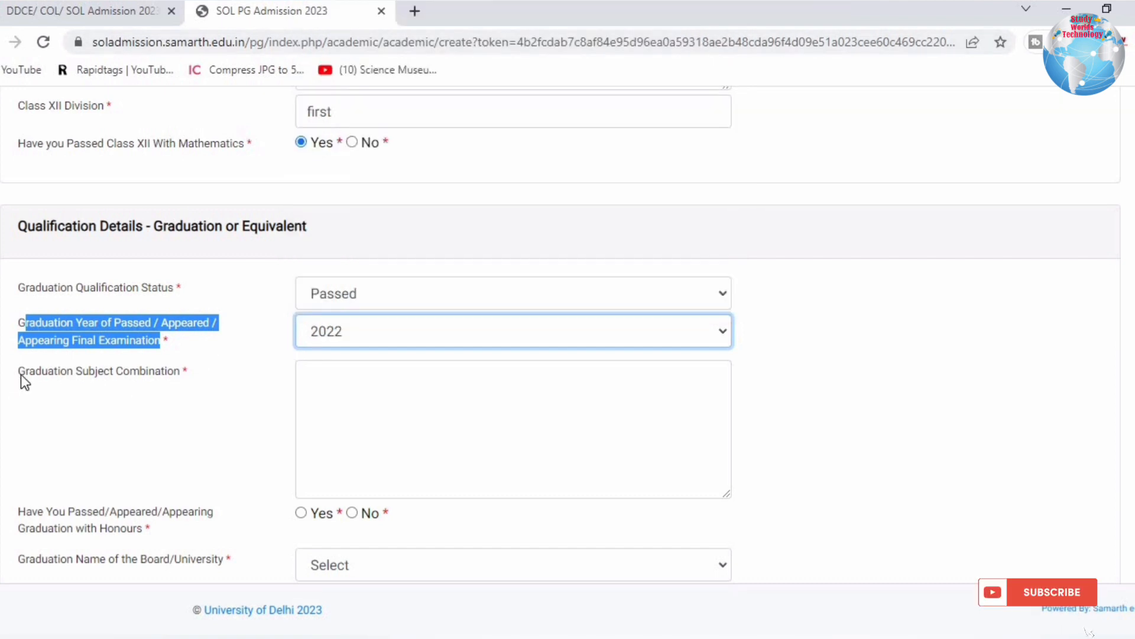
Start typing the graduation subject combination, which so far reads 'hisory e'.
{"action": "left_click_drag", "start_coordinate": [26, 371], "coordinate": [198, 372]}
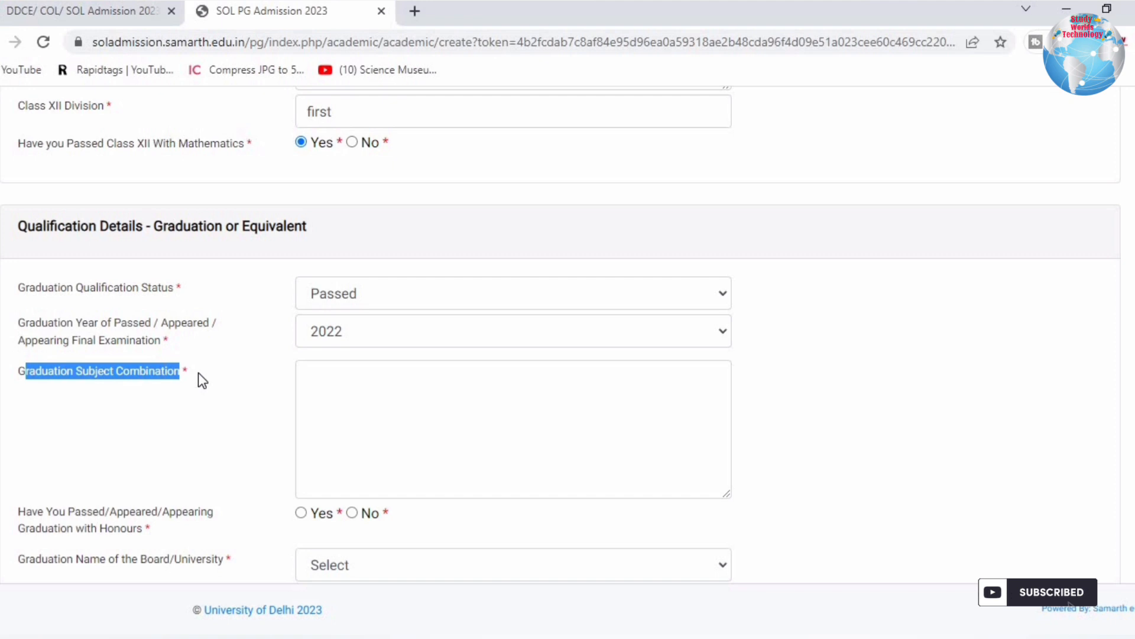
{"action": "left_click", "coordinate": [376, 373]}
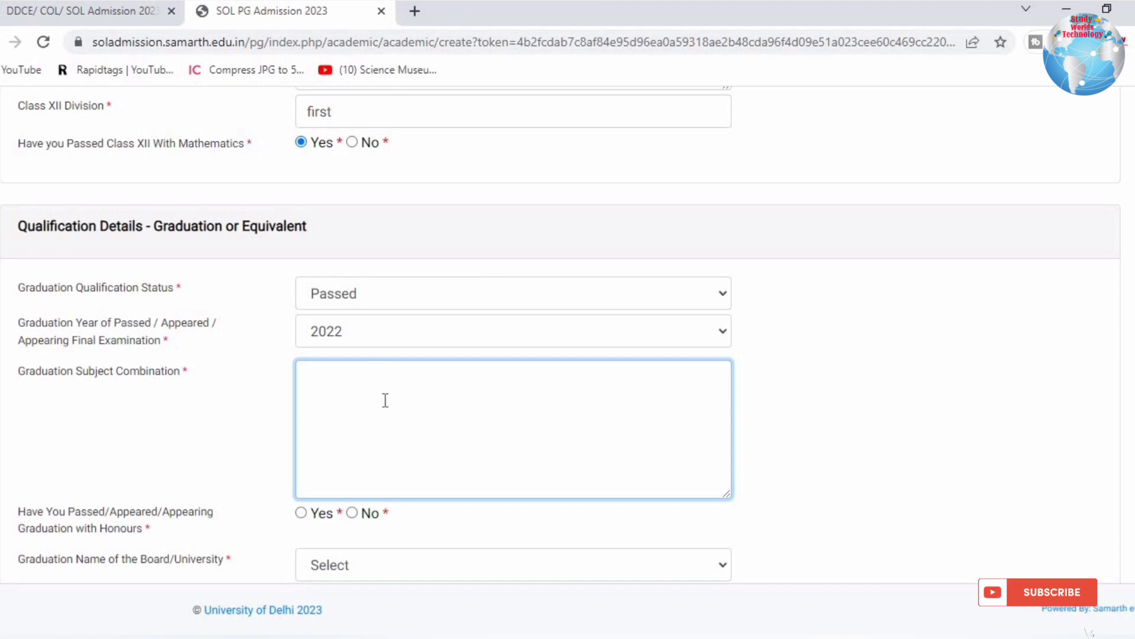
{"action": "scroll", "coordinate": [328, 317], "scroll_direction": "down", "scroll_amount": 1}
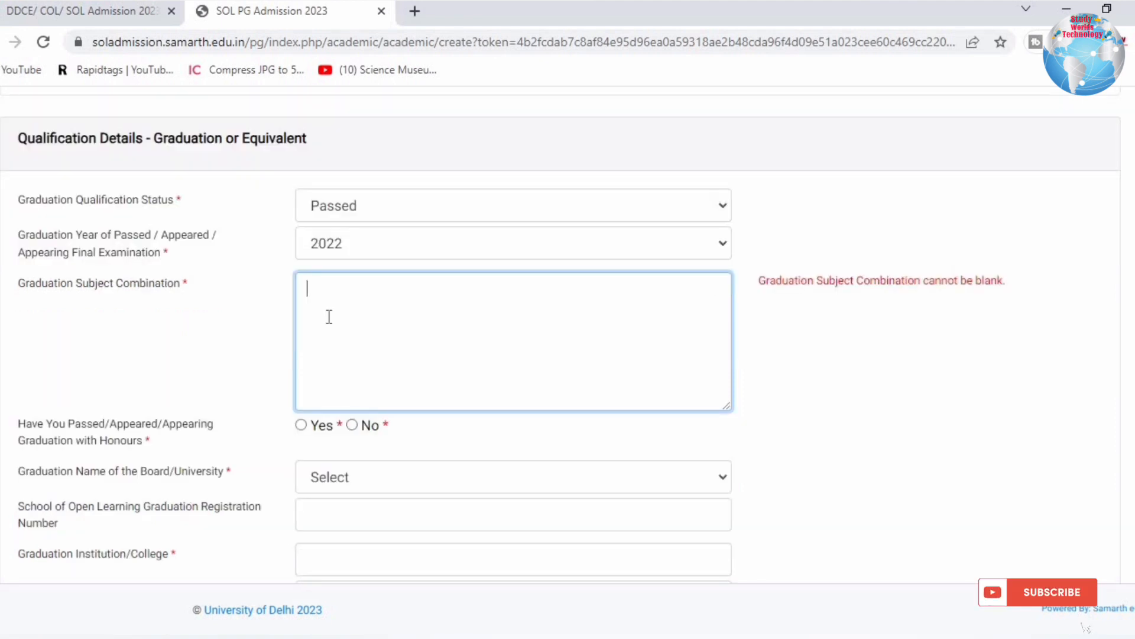
{"action": "type", "text": "botany"}
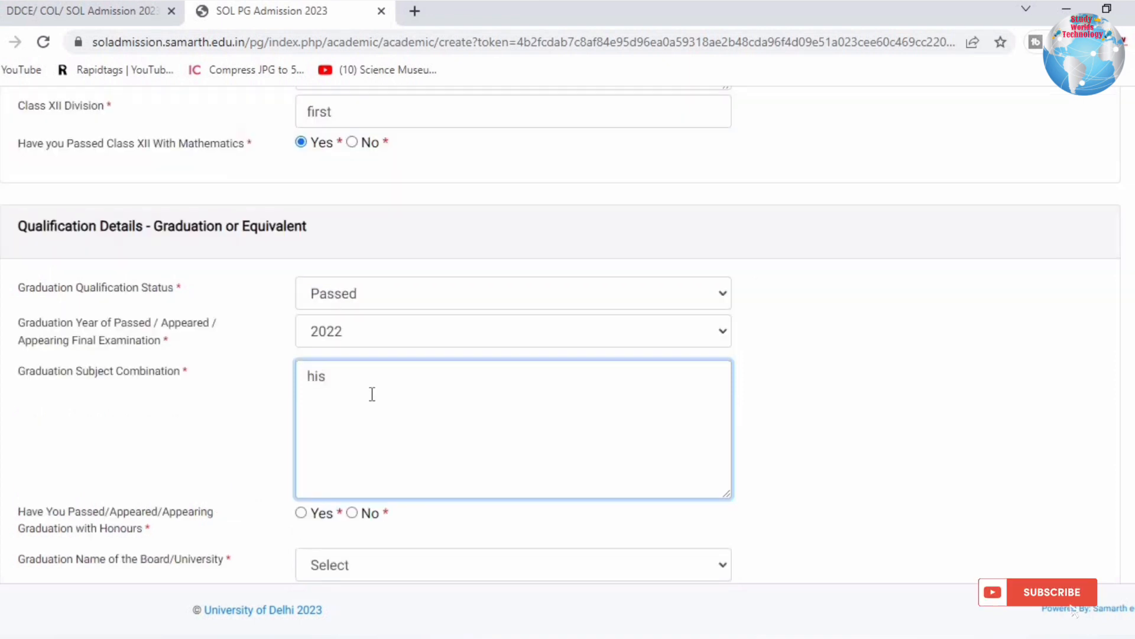
{"action": "type", "text": "ory"}
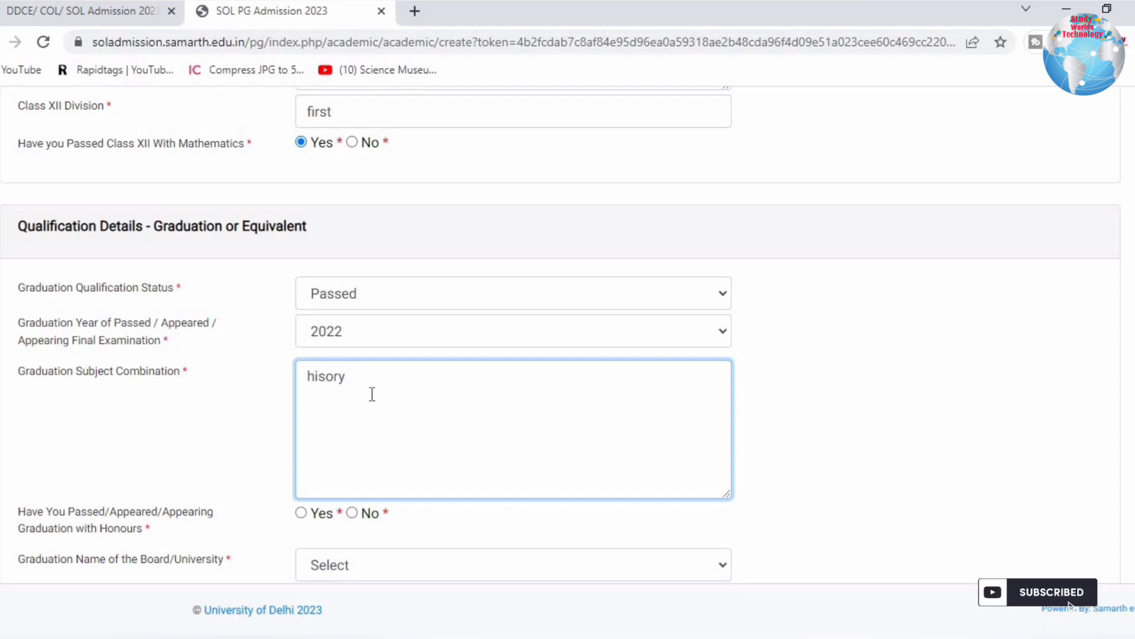
{"action": "type", "text": " ol"}
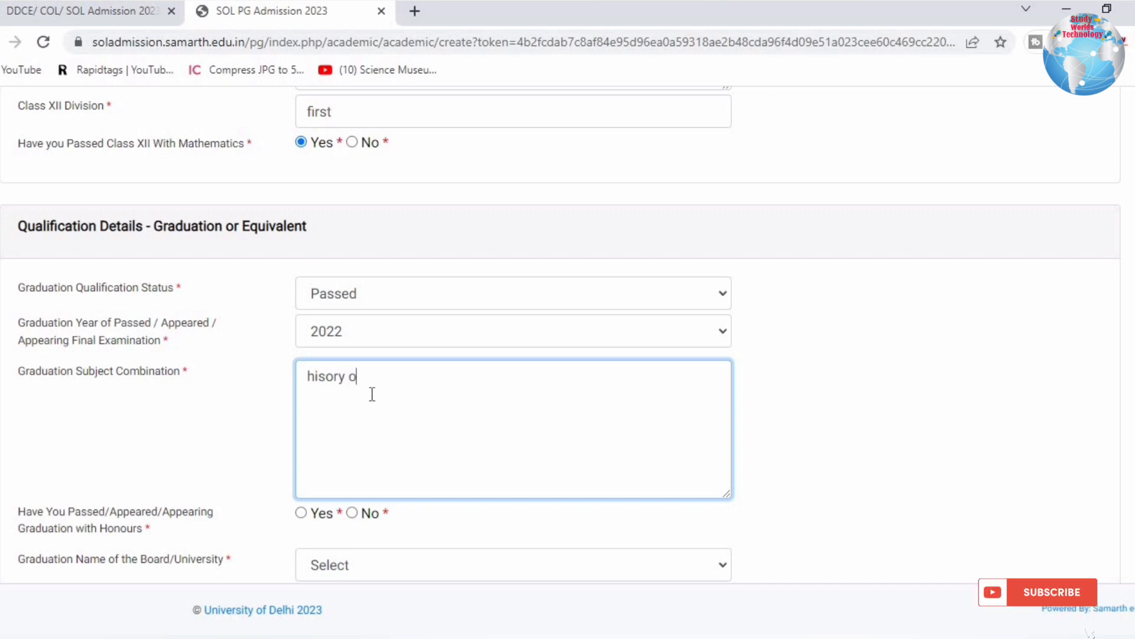
{"action": "key", "text": "BackSpace"}
{"action": "key", "text": "BackSpace"}
{"action": "type", "text": "ences economics"}
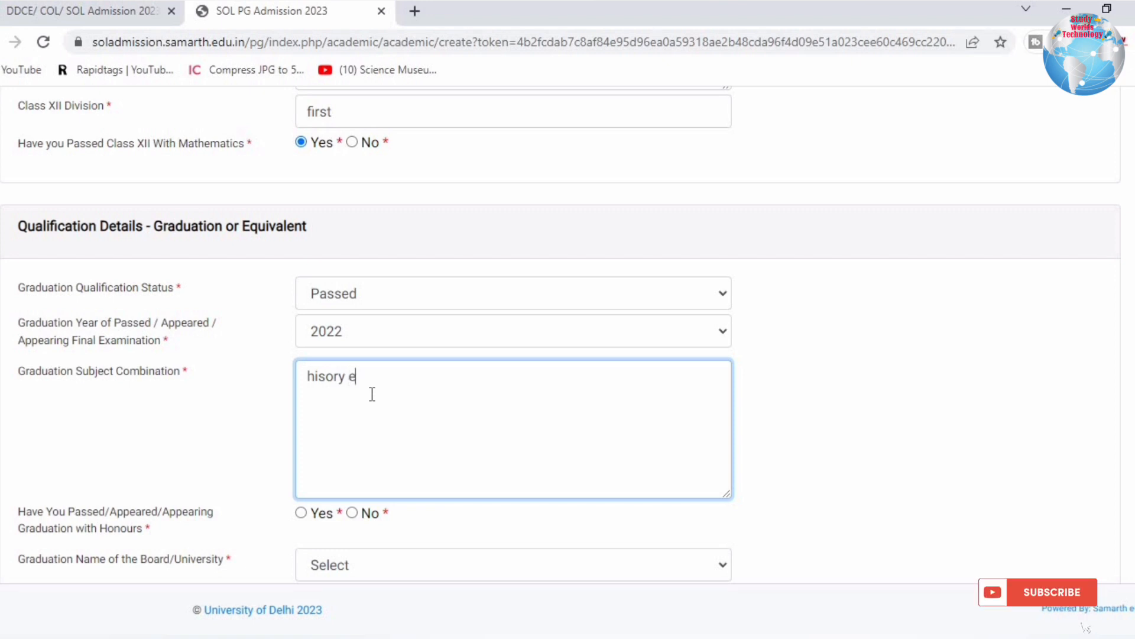
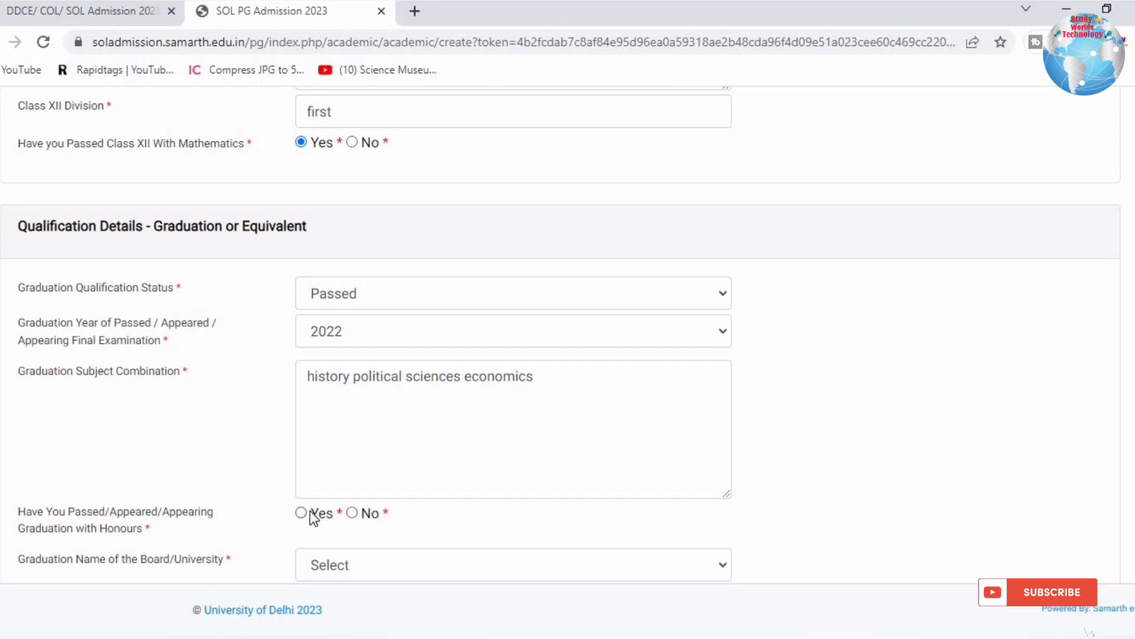
Answer No to Honours and set the graduation board to School of Open Learning.
{"action": "left_click", "coordinate": [354, 513]}
{"action": "scroll", "coordinate": [463, 523], "scroll_direction": "down", "scroll_amount": 6}
{"action": "left_click_drag", "start_coordinate": [35, 209], "coordinate": [252, 205]}
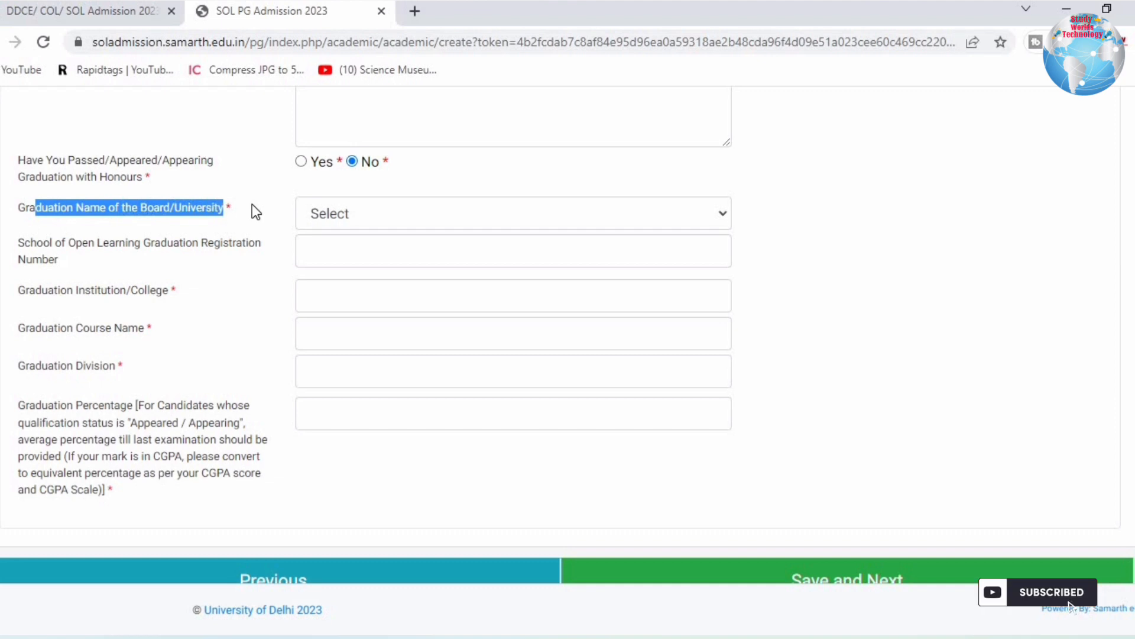
{"action": "left_click", "coordinate": [360, 210]}
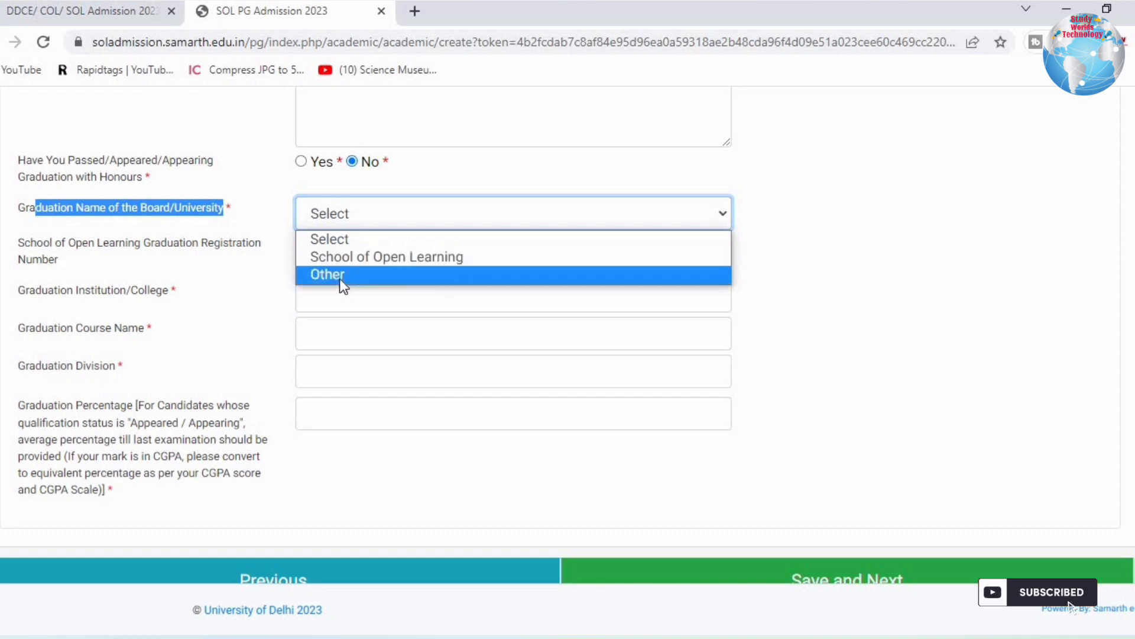
{"action": "left_click", "coordinate": [345, 262]}
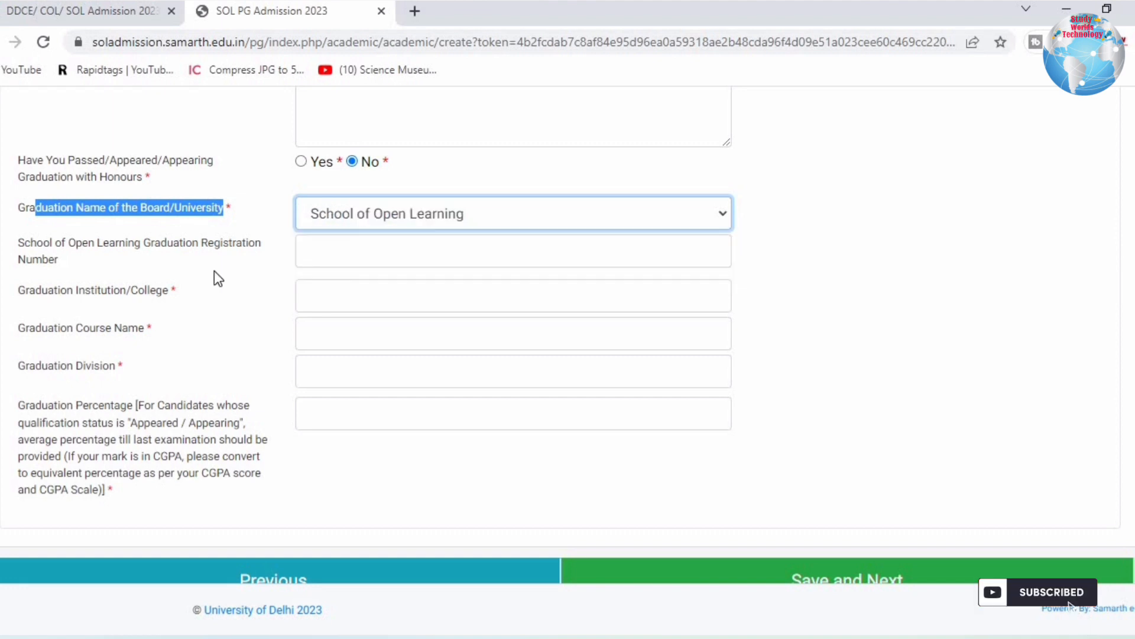
Review the registration number, college, course name and division fields of the graduation section.
{"action": "left_click_drag", "start_coordinate": [25, 242], "coordinate": [235, 244]}
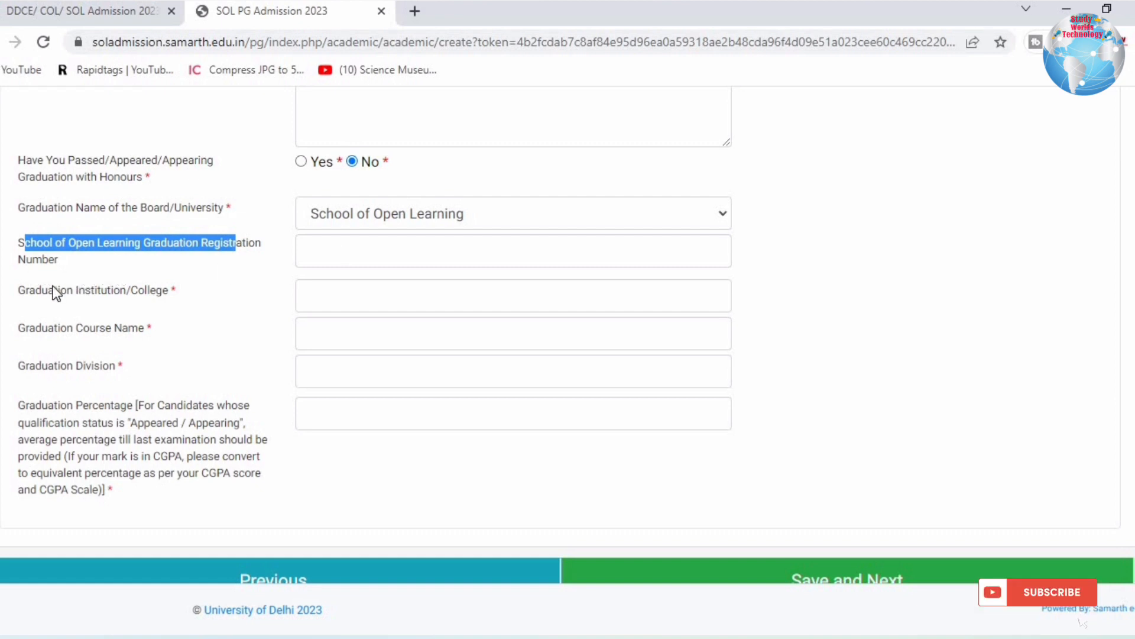
{"action": "left_click_drag", "start_coordinate": [55, 287], "coordinate": [296, 274]}
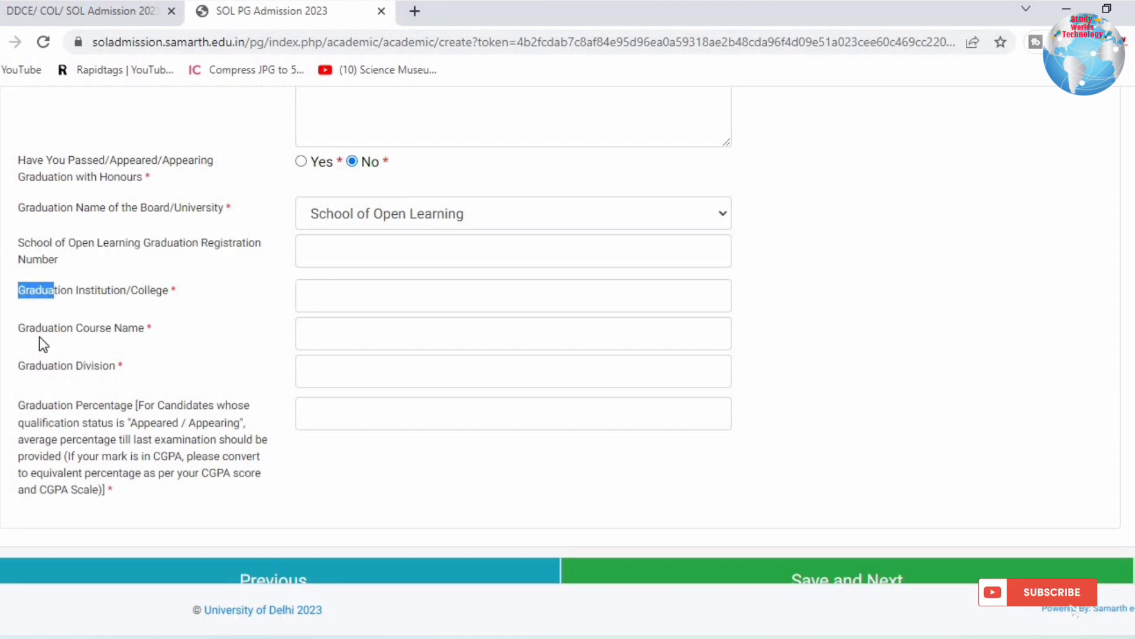
{"action": "left_click_drag", "start_coordinate": [42, 328], "coordinate": [350, 321]}
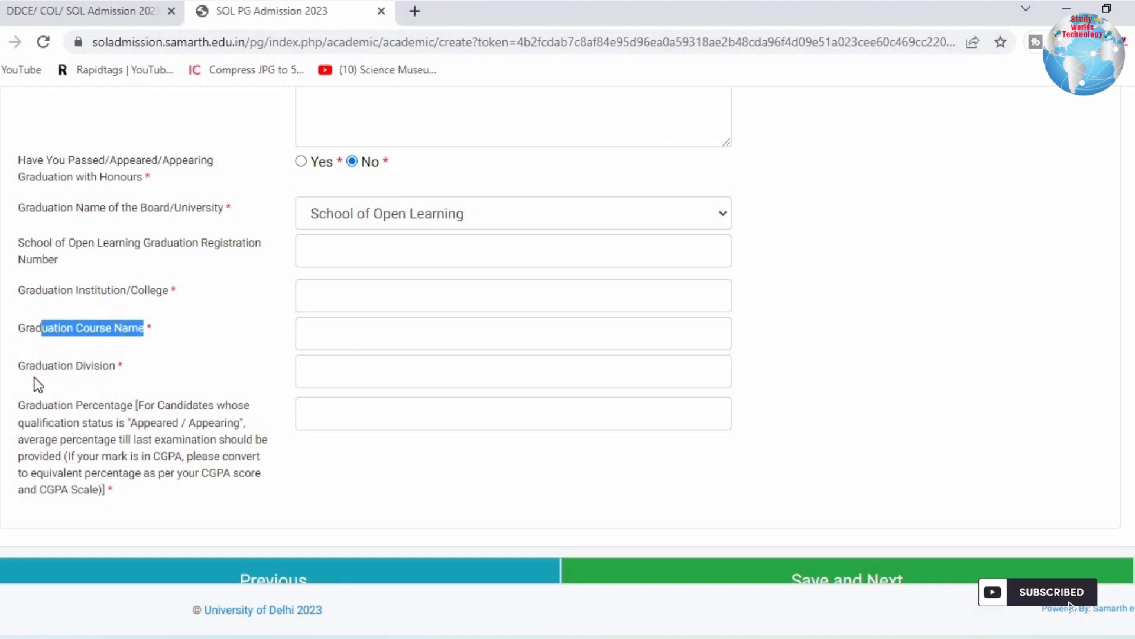
{"action": "left_click_drag", "start_coordinate": [28, 366], "coordinate": [254, 364]}
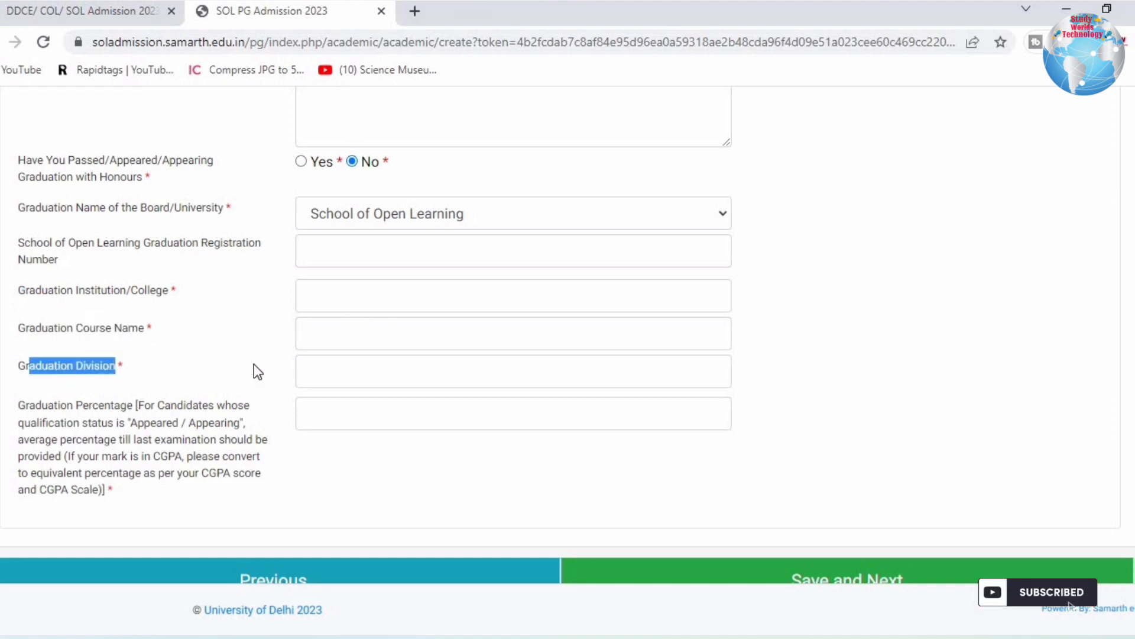
{"action": "left_click", "coordinate": [312, 363]}
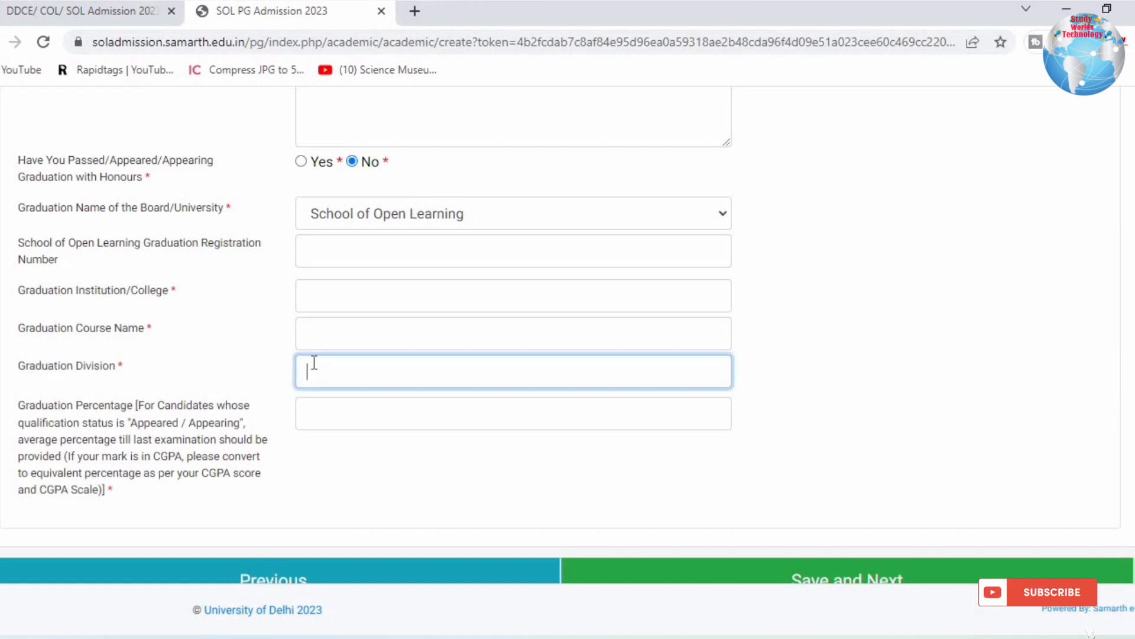
{"action": "left_click", "coordinate": [331, 224]}
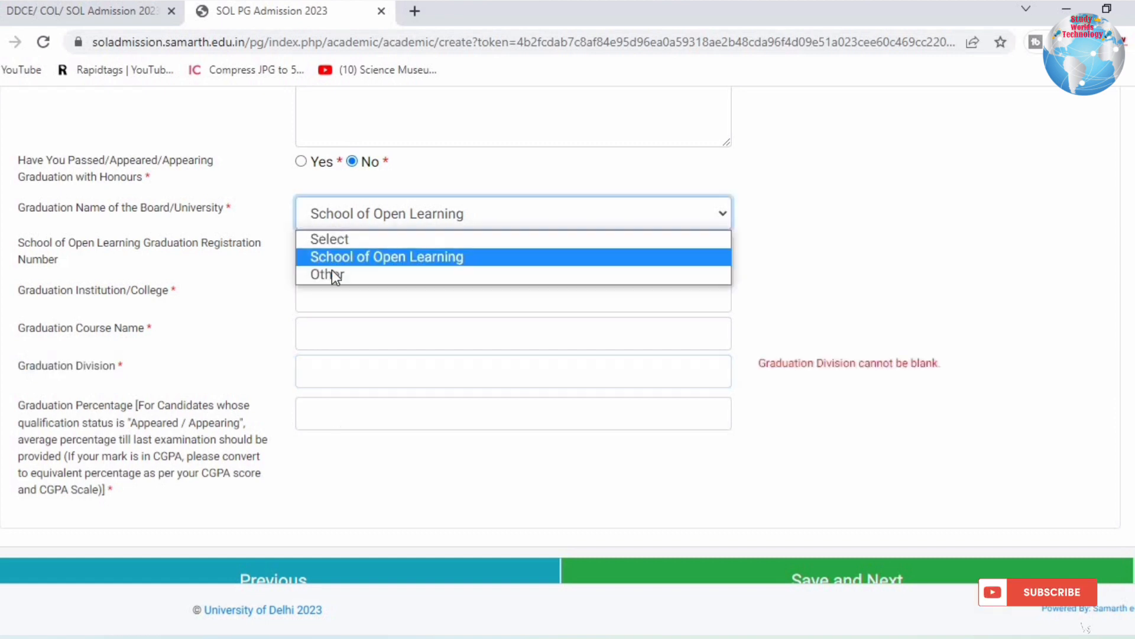
Change the graduation board to Other, naming it 'ccs university', with college 'sprd collage'.
{"action": "left_click", "coordinate": [332, 274]}
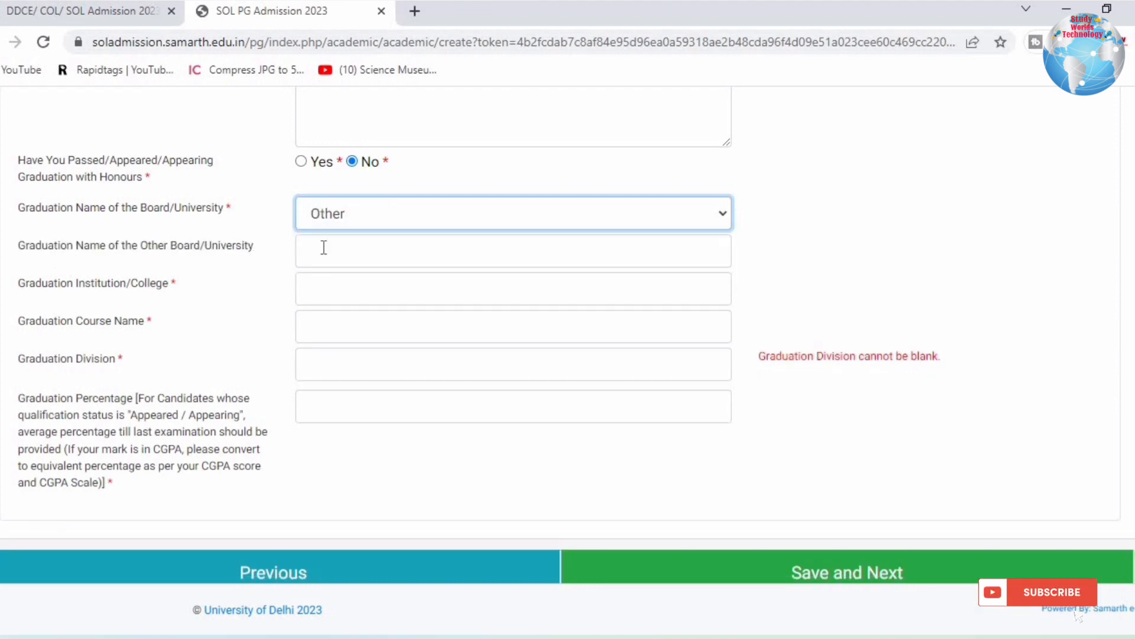
{"action": "left_click", "coordinate": [325, 247]}
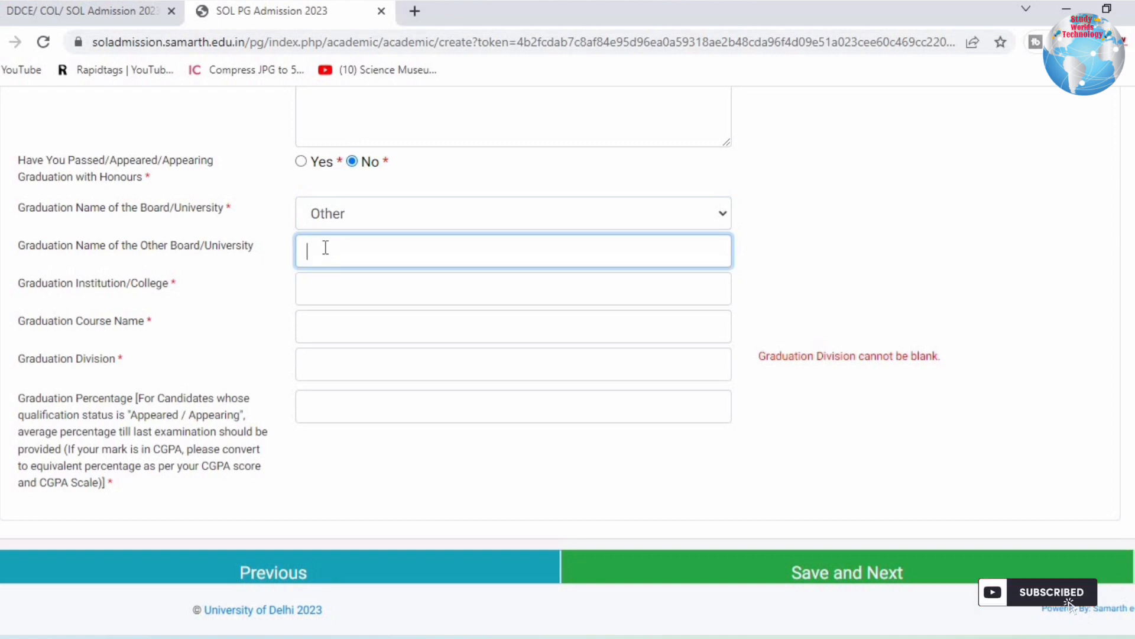
{"action": "type", "text": "ccs university"}
{"action": "left_click", "coordinate": [337, 297]}
{"action": "type", "text": "s"}
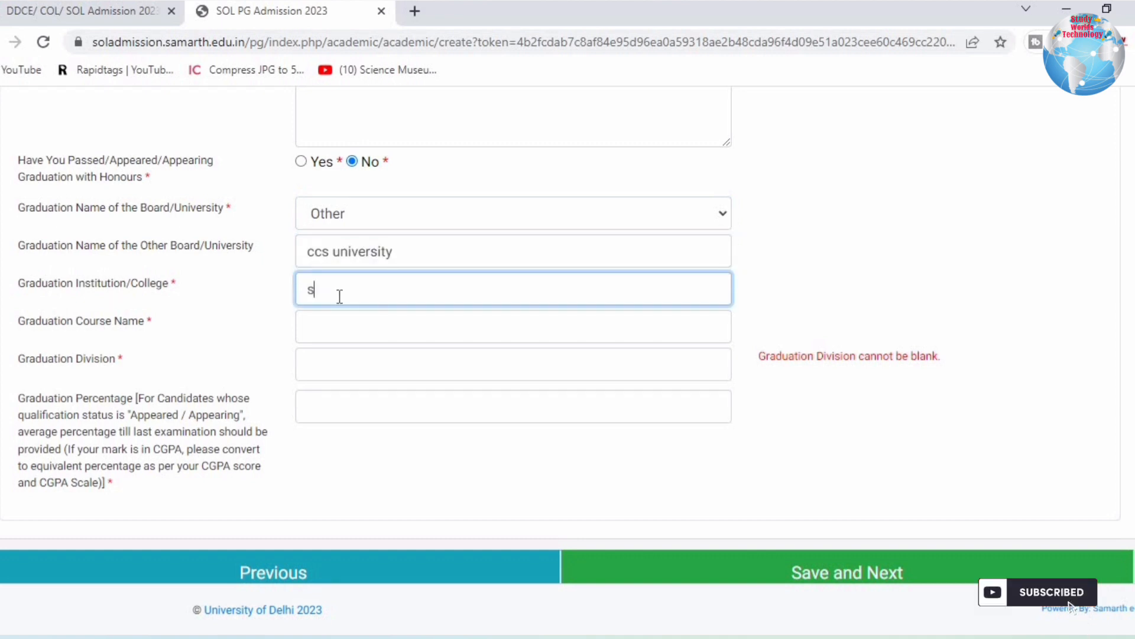
{"action": "type", "text": "pr"}
{"action": "type", "text": "d "}
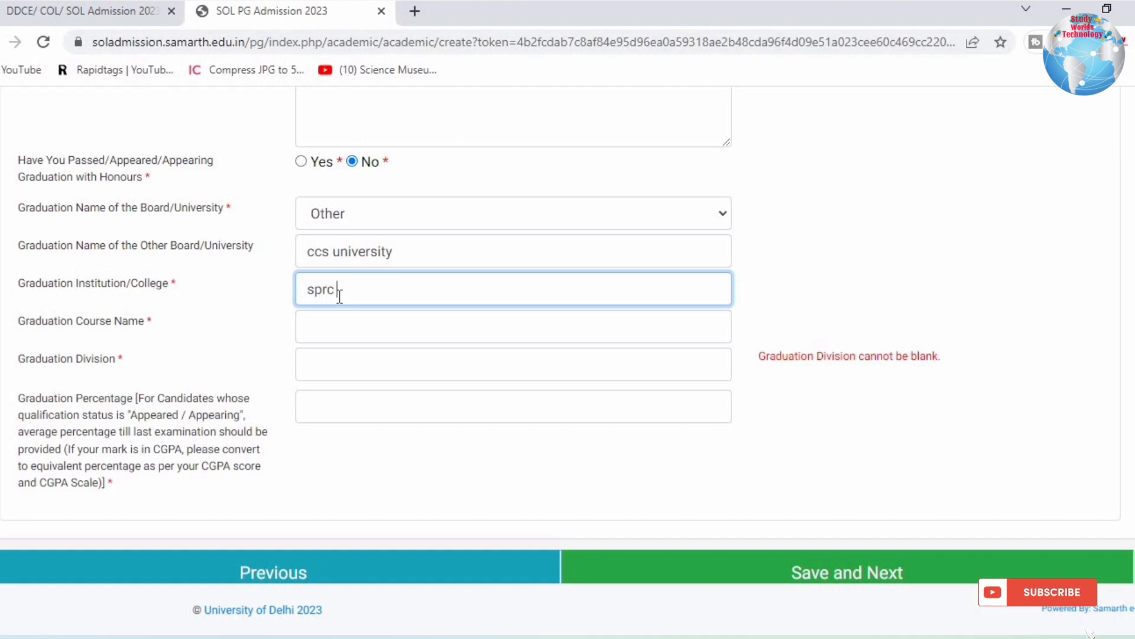
{"action": "type", "text": "collage"}
Enter graduation course 'BA' and division 'first', then read the percentage instructions.
{"action": "left_click", "coordinate": [336, 326]}
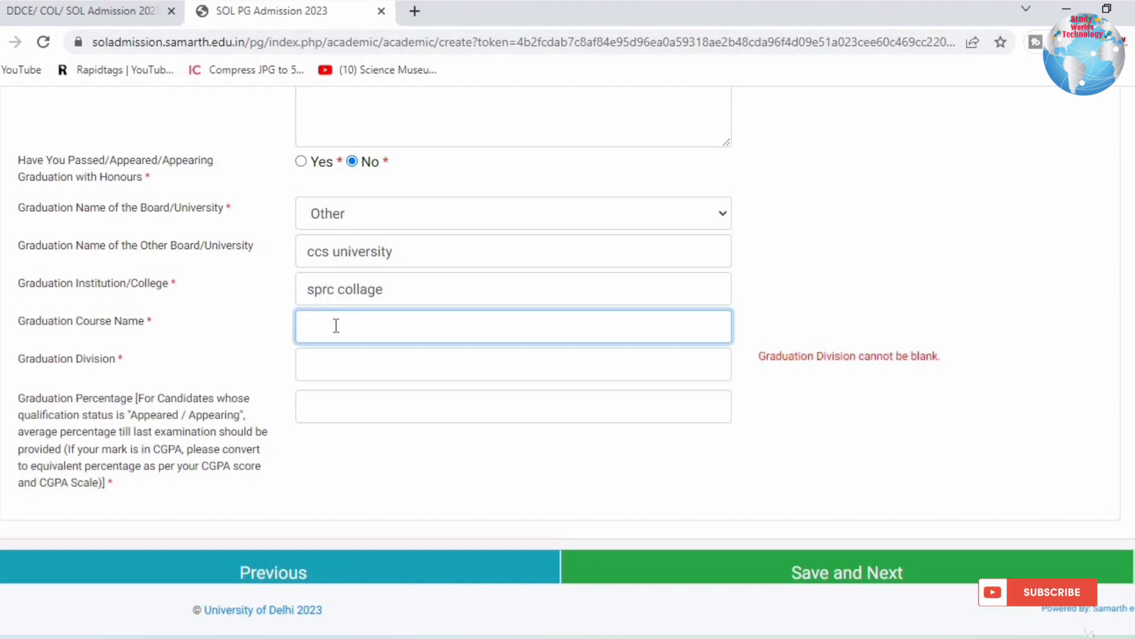
{"action": "type", "text": "BA"}
{"action": "left_click", "coordinate": [337, 368]}
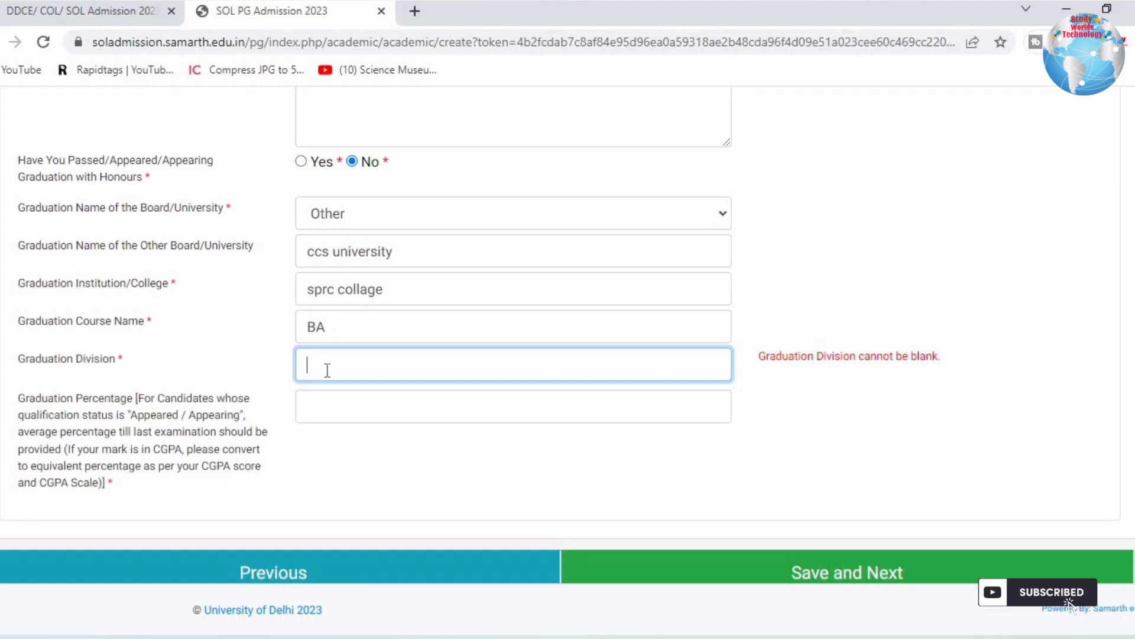
{"action": "type", "text": "first"}
{"action": "left_click_drag", "start_coordinate": [44, 417], "coordinate": [167, 431]}
{"action": "left_click", "coordinate": [29, 437]}
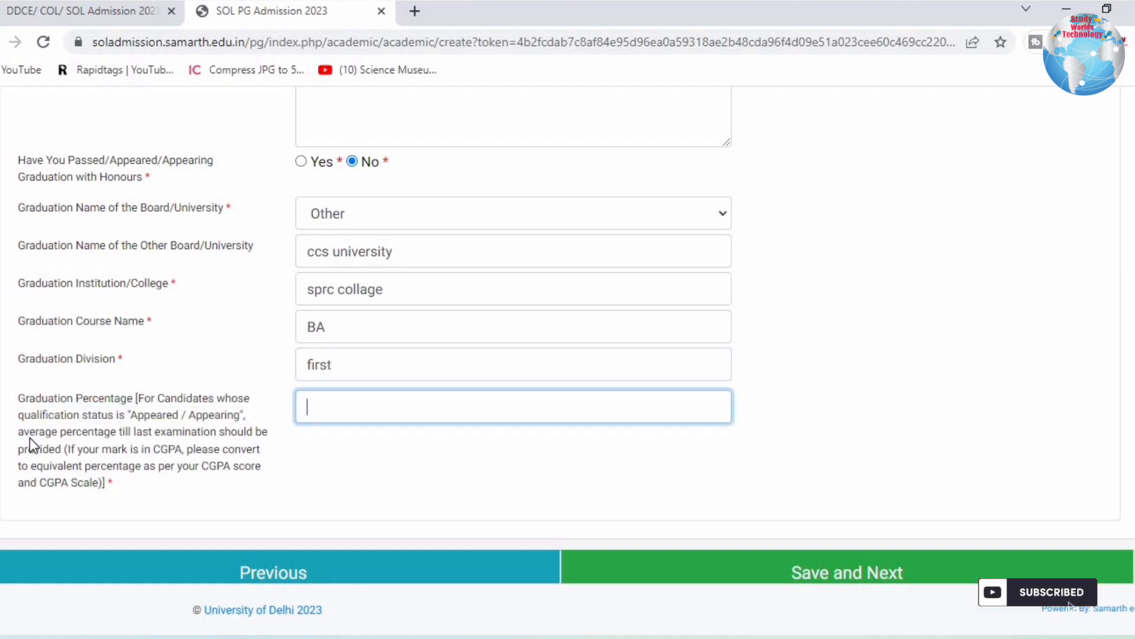
{"action": "left_click_drag", "start_coordinate": [30, 438], "coordinate": [258, 446]}
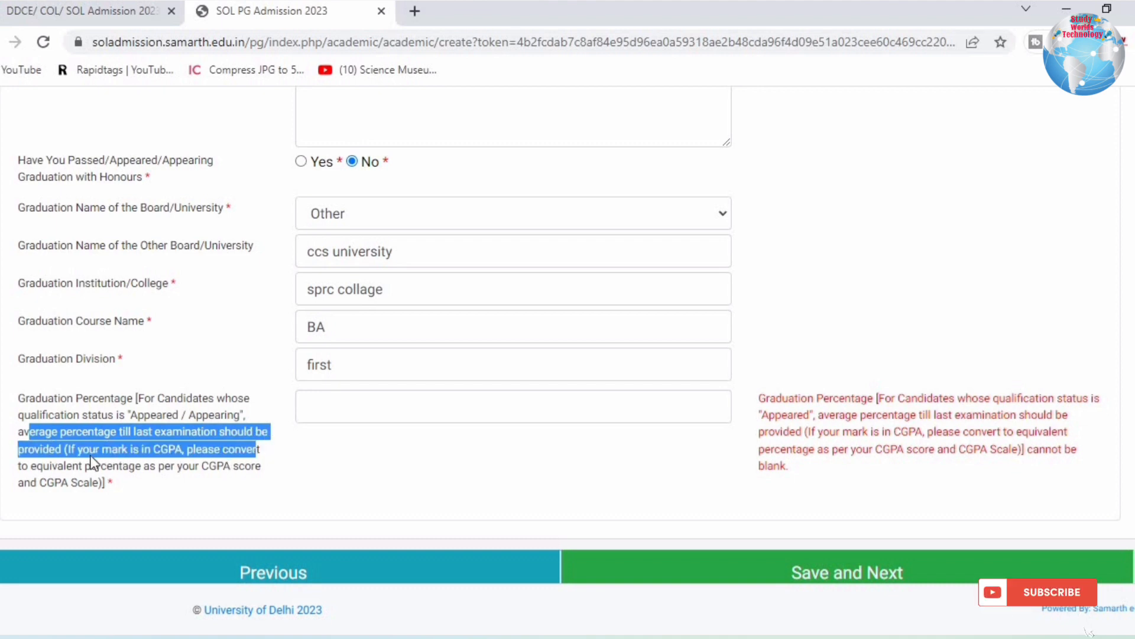
Read the graduation percentage instructions, including the Appeared/Appearing and CGPA conversion notes.
{"action": "left_click", "coordinate": [92, 463]}
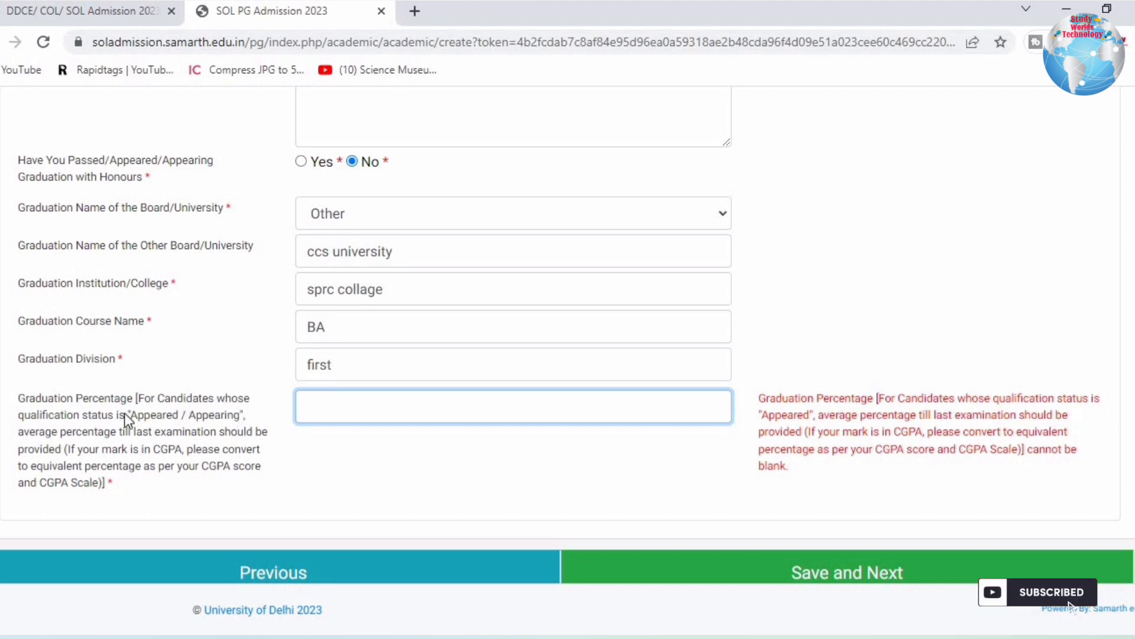
{"action": "left_click_drag", "start_coordinate": [35, 414], "coordinate": [226, 405]}
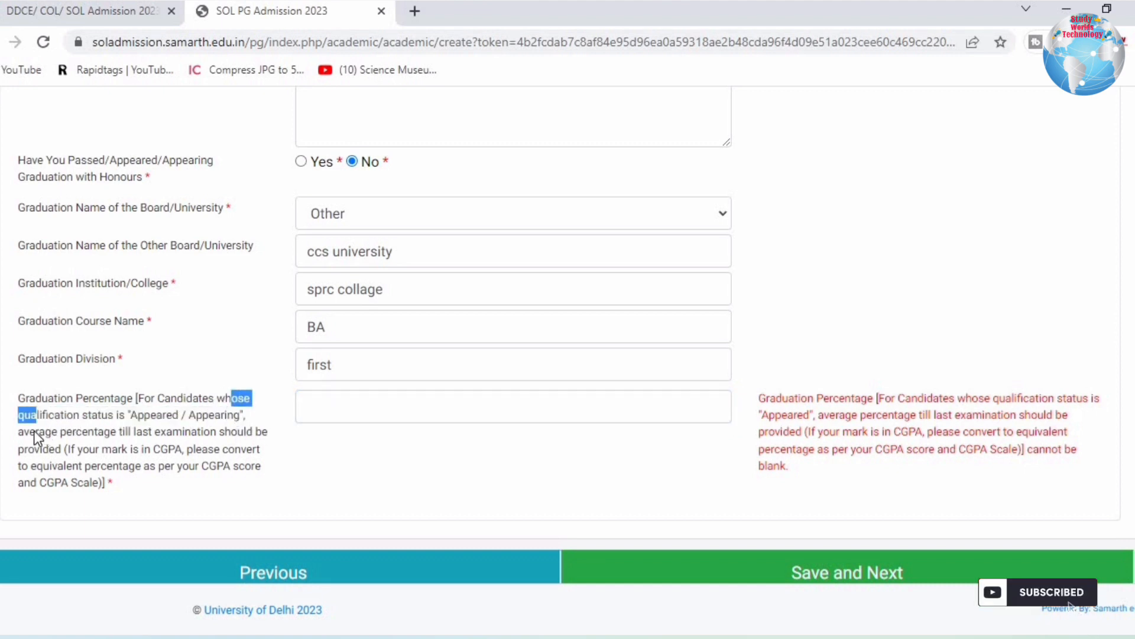
{"action": "left_click_drag", "start_coordinate": [35, 431], "coordinate": [254, 430]}
{"action": "left_click_drag", "start_coordinate": [6, 456], "coordinate": [43, 455]}
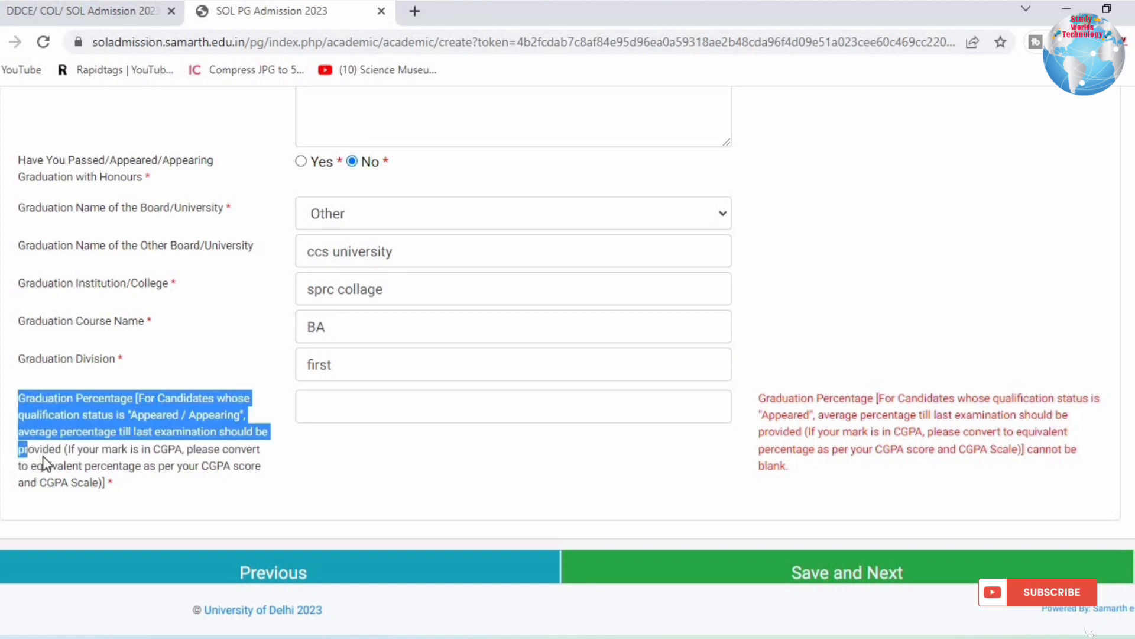
{"action": "left_click", "coordinate": [67, 453]}
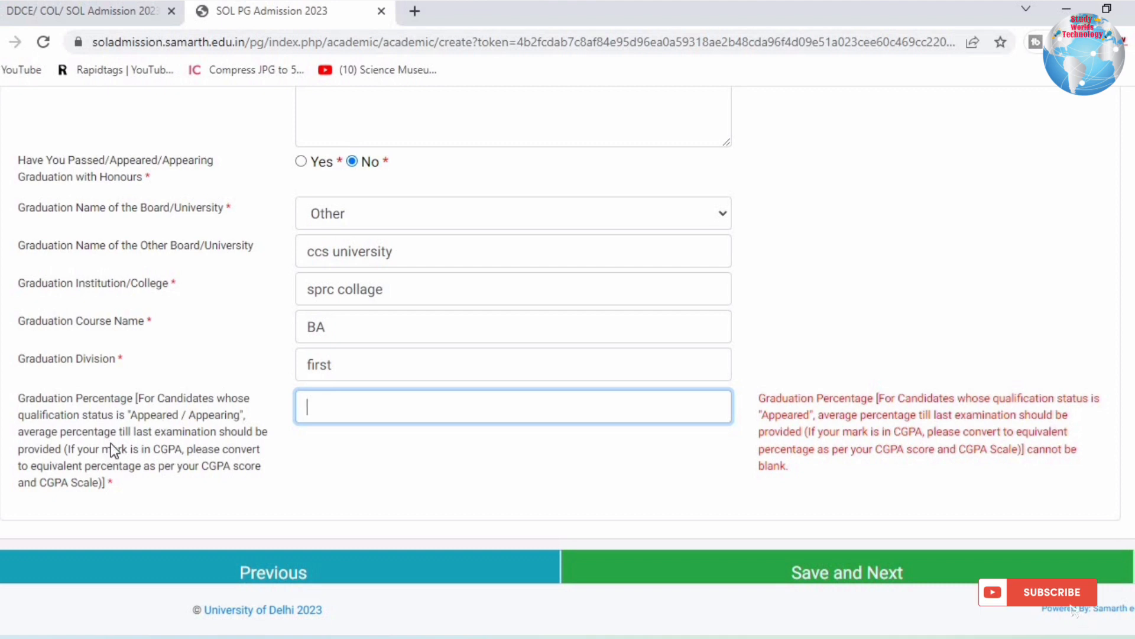
{"action": "left_click_drag", "start_coordinate": [132, 414], "coordinate": [238, 432]}
{"action": "left_click", "coordinate": [97, 454]}
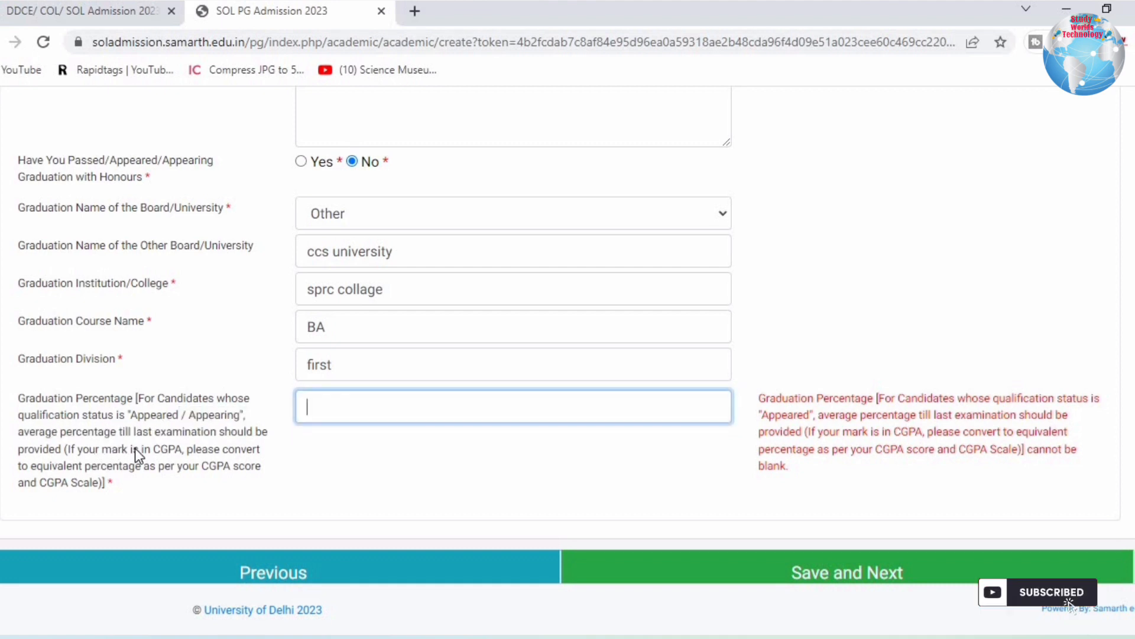
{"action": "left_click_drag", "start_coordinate": [96, 453], "coordinate": [200, 473]}
{"action": "left_click", "coordinate": [217, 452]}
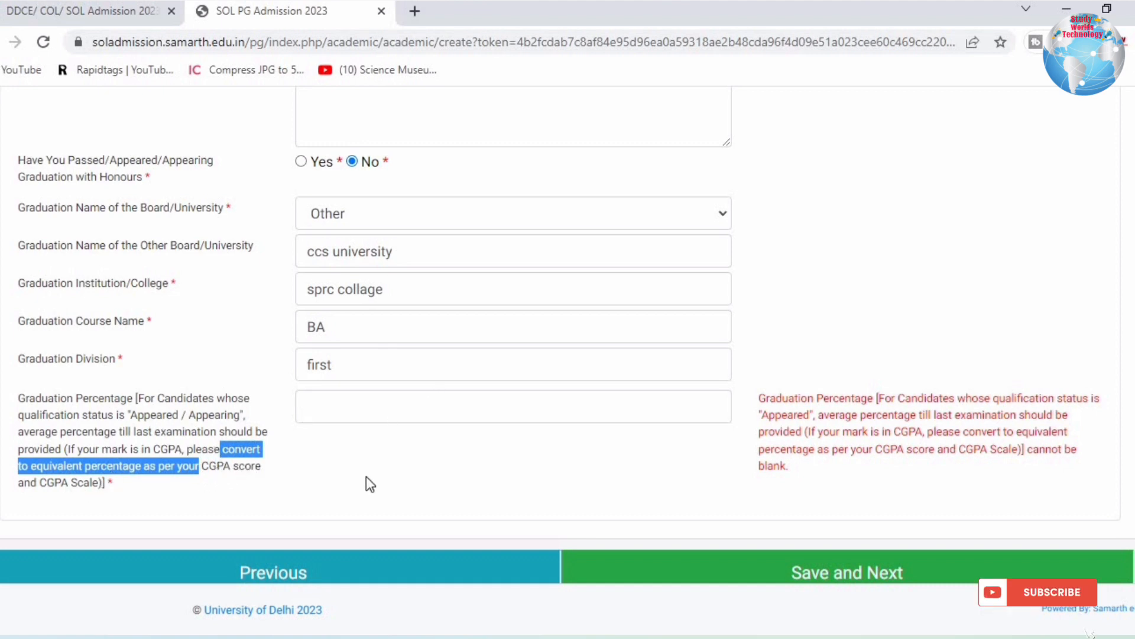
Enter 67.02 as the graduation percentage.
{"action": "scroll", "coordinate": [368, 480], "scroll_direction": "down", "scroll_amount": 1}
{"action": "left_click", "coordinate": [375, 367]}
{"action": "type", "text": "67.02"}
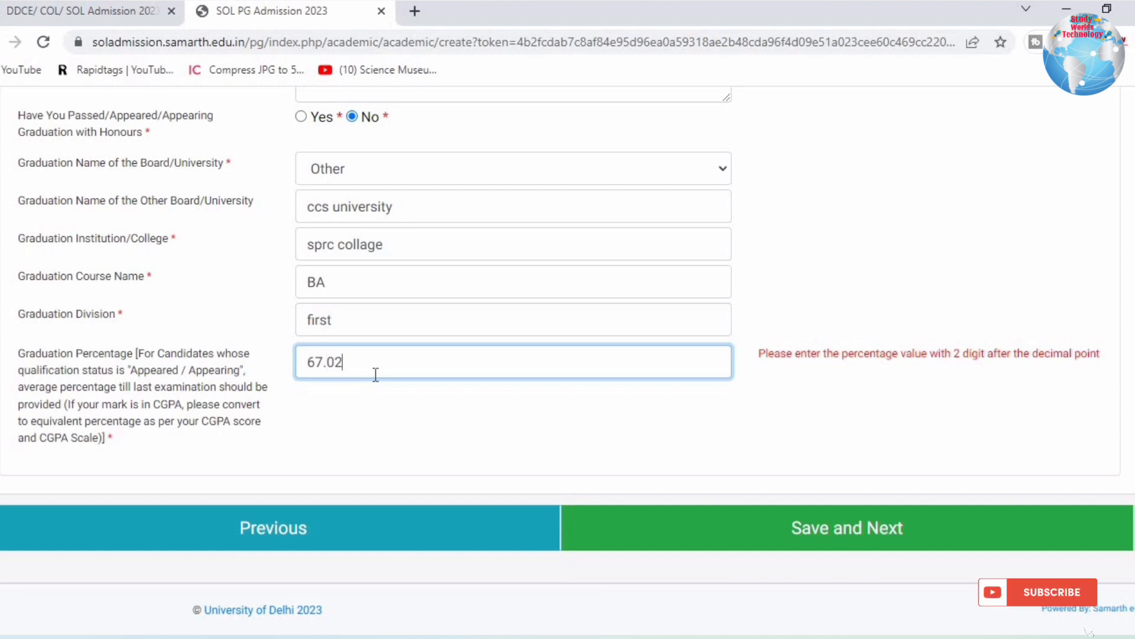
{"action": "left_click", "coordinate": [149, 375]}
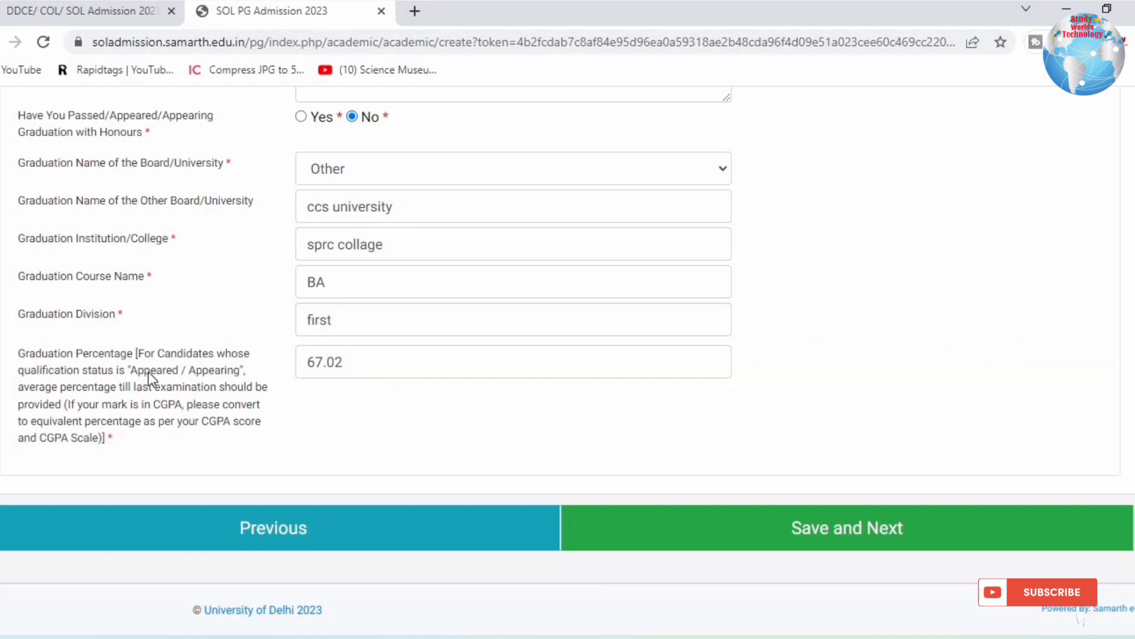
Save the qualification details and advance through Other Details to the Uploads step.
{"action": "left_click", "coordinate": [814, 522]}
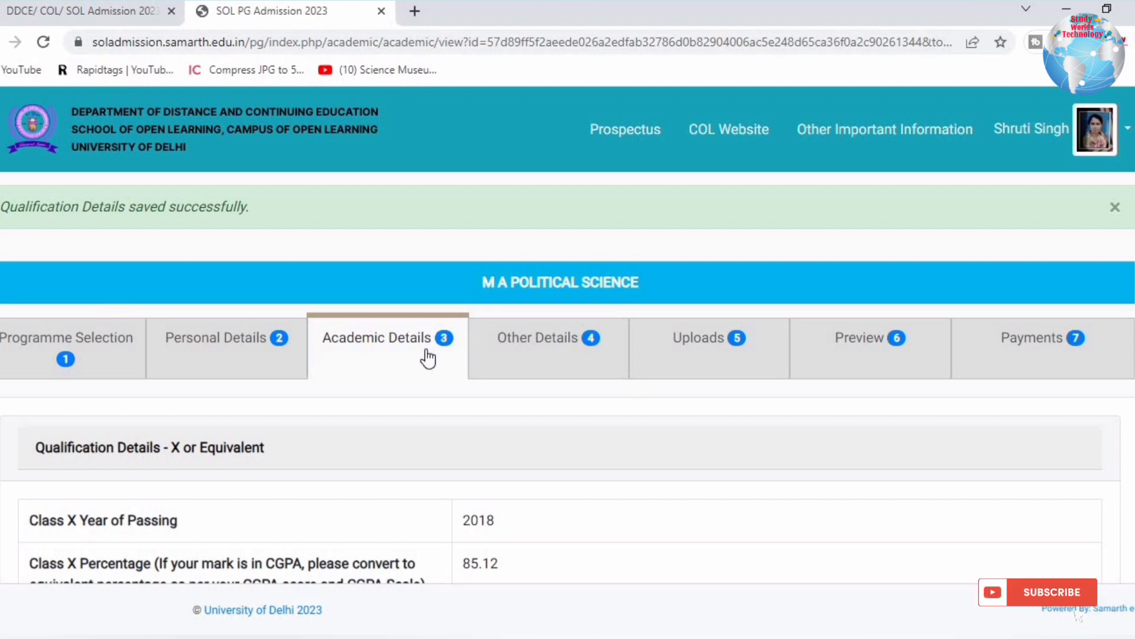
{"action": "scroll", "coordinate": [527, 503], "scroll_direction": "down", "scroll_amount": 15}
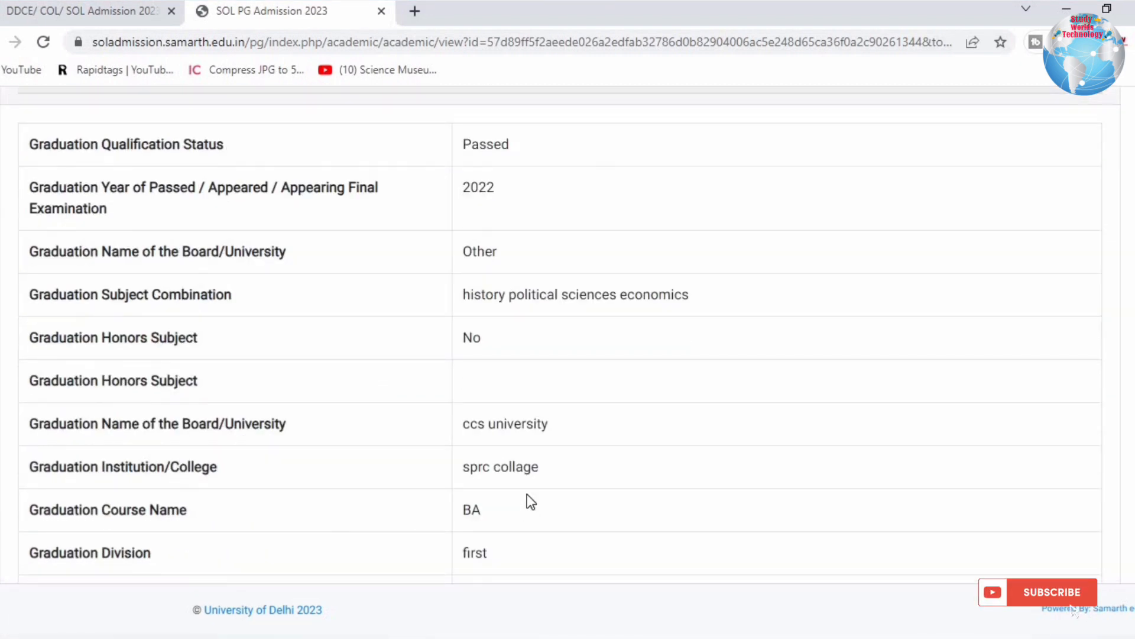
{"action": "scroll", "coordinate": [531, 502], "scroll_direction": "down", "scroll_amount": 1}
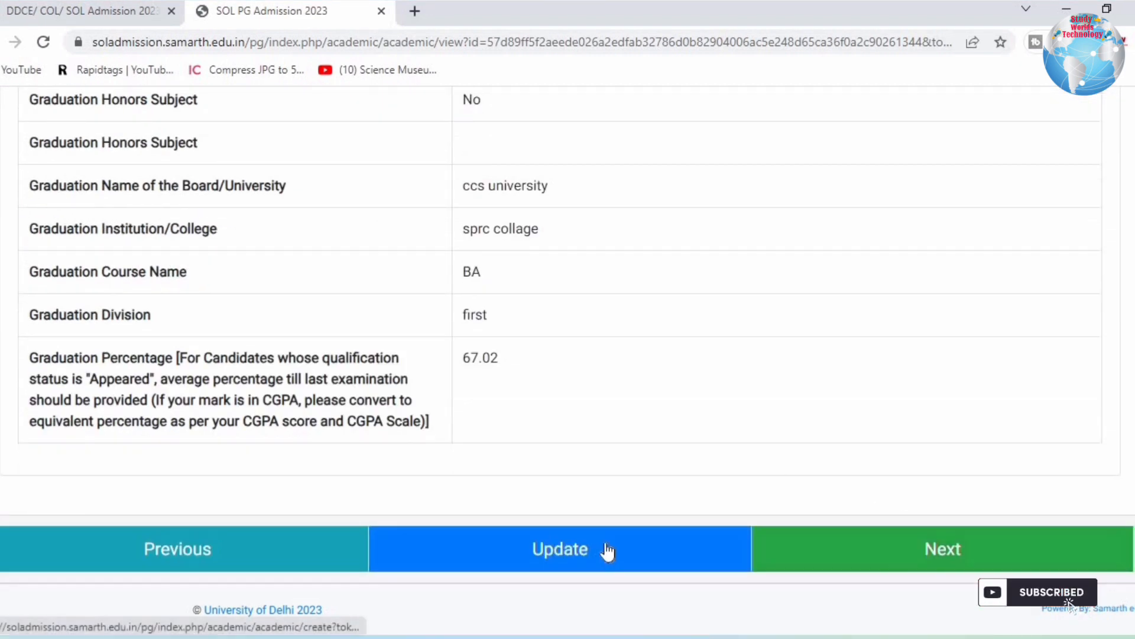
{"action": "left_click", "coordinate": [991, 571]}
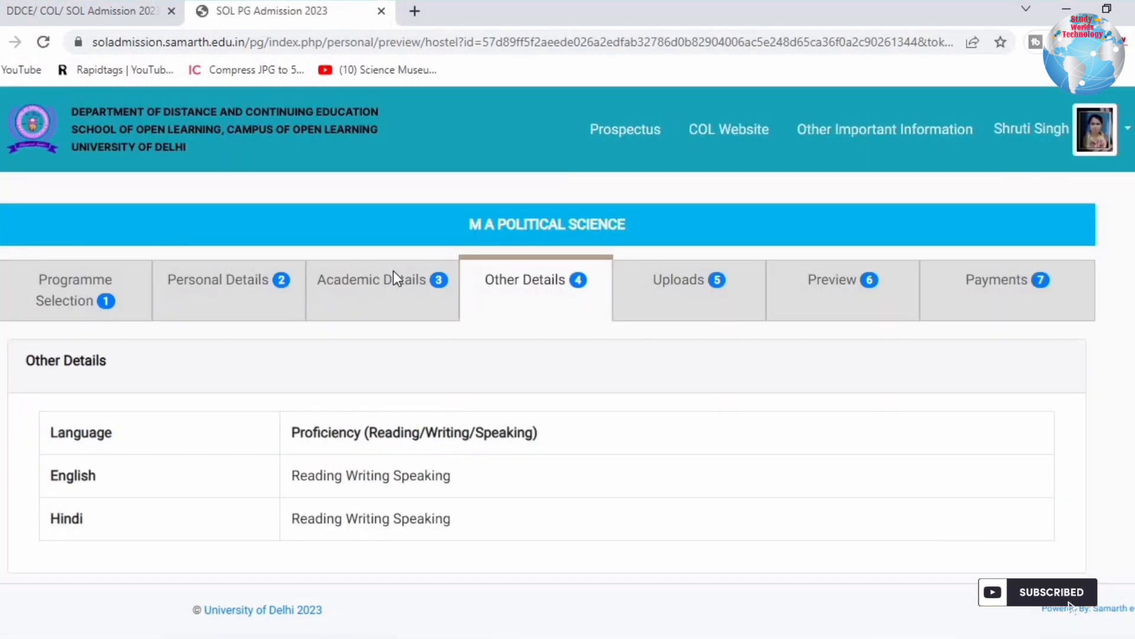
{"action": "scroll", "coordinate": [393, 275], "scroll_direction": "down", "scroll_amount": 1}
{"action": "left_click_drag", "start_coordinate": [187, 310], "coordinate": [40, 304]}
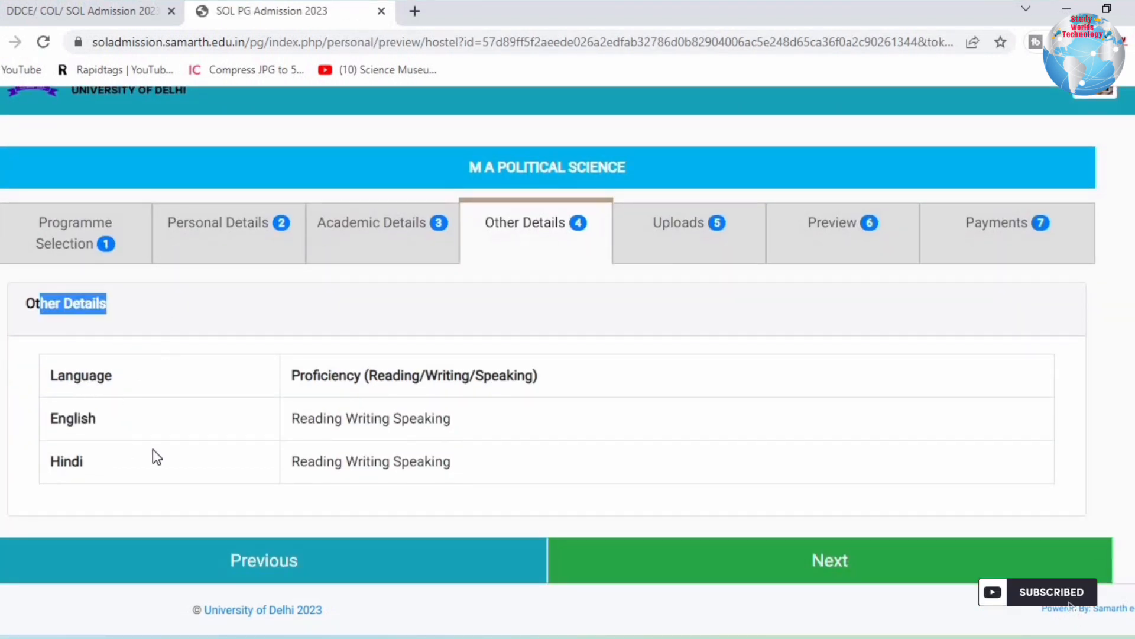
{"action": "left_click", "coordinate": [870, 572]}
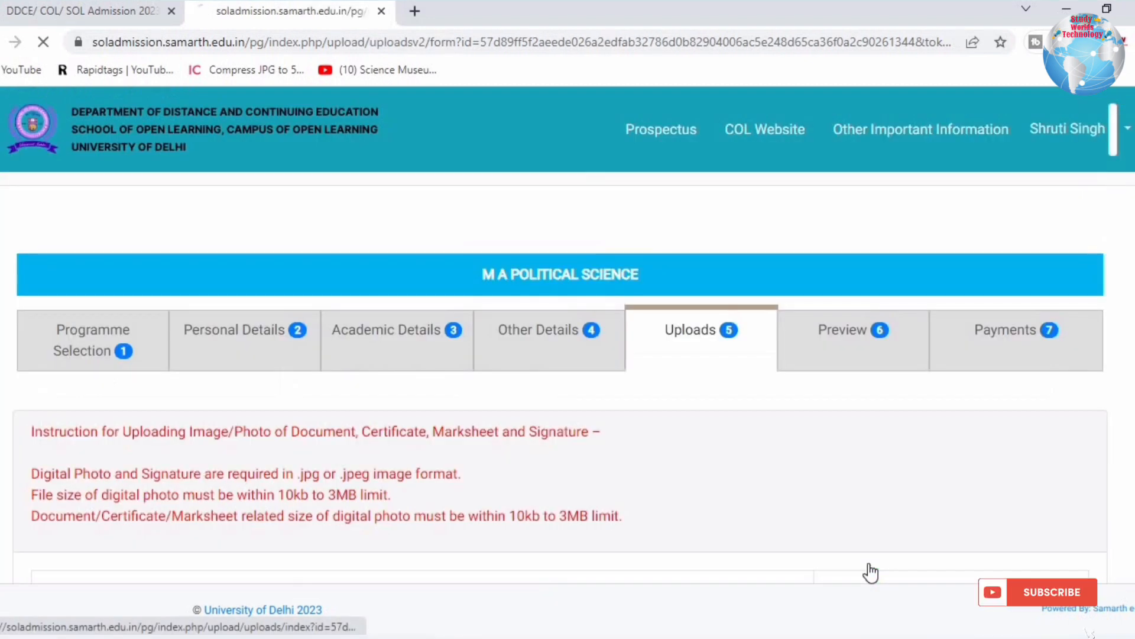
Review the 10kb–3MB size limit and Class X scan and format requirements.
{"action": "scroll", "coordinate": [603, 310], "scroll_direction": "down", "scroll_amount": 2}
{"action": "scroll", "coordinate": [604, 310], "scroll_direction": "down", "scroll_amount": 2}
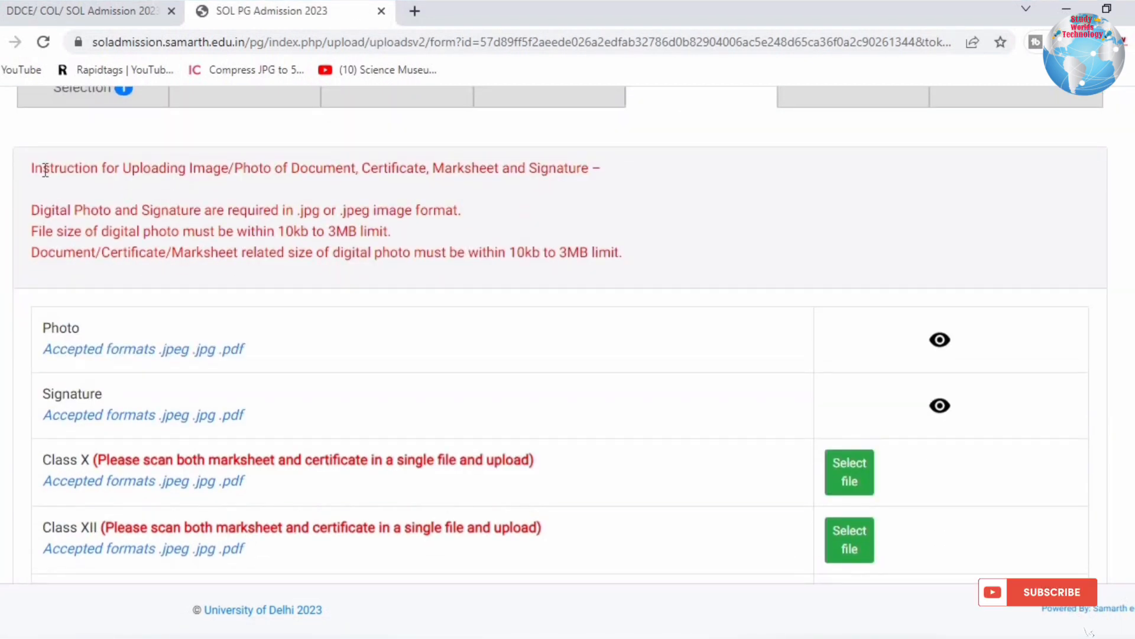
{"action": "left_click_drag", "start_coordinate": [43, 168], "coordinate": [615, 172]}
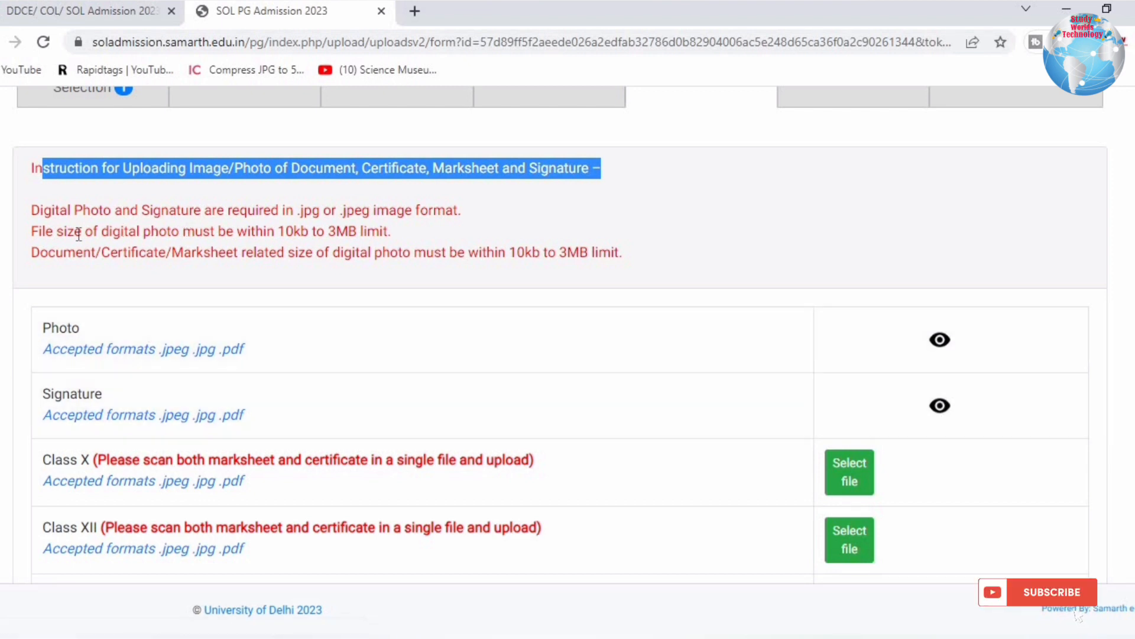
{"action": "left_click", "coordinate": [275, 236]}
{"action": "left_click_drag", "start_coordinate": [63, 231], "coordinate": [589, 280]}
{"action": "scroll", "coordinate": [585, 278], "scroll_direction": "down", "scroll_amount": 3}
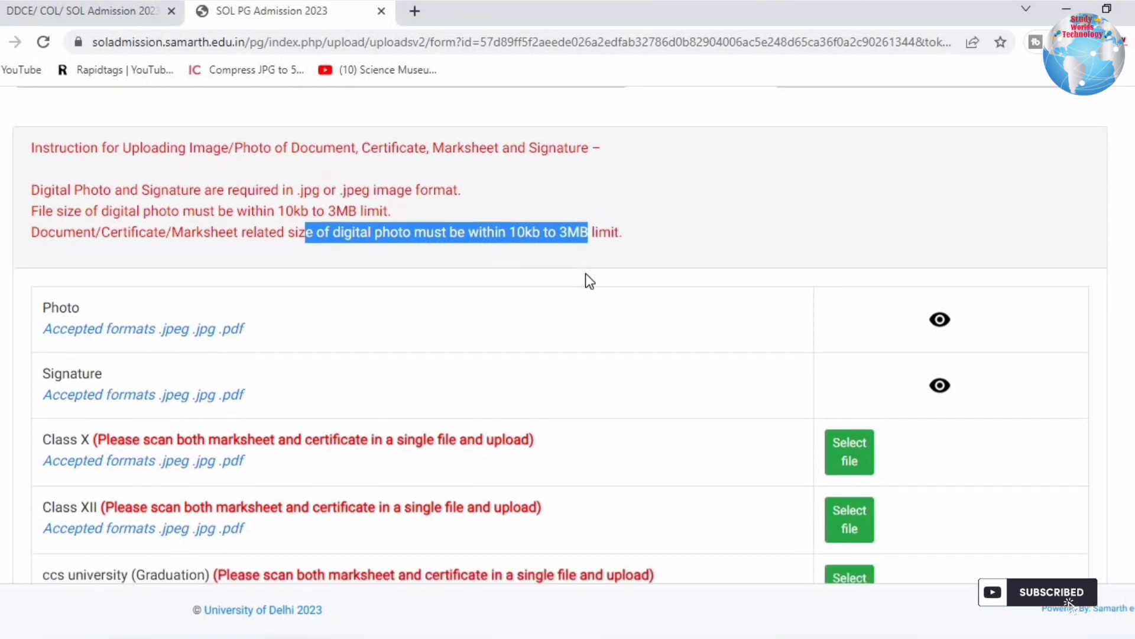
{"action": "left_click_drag", "start_coordinate": [62, 283], "coordinate": [244, 290]}
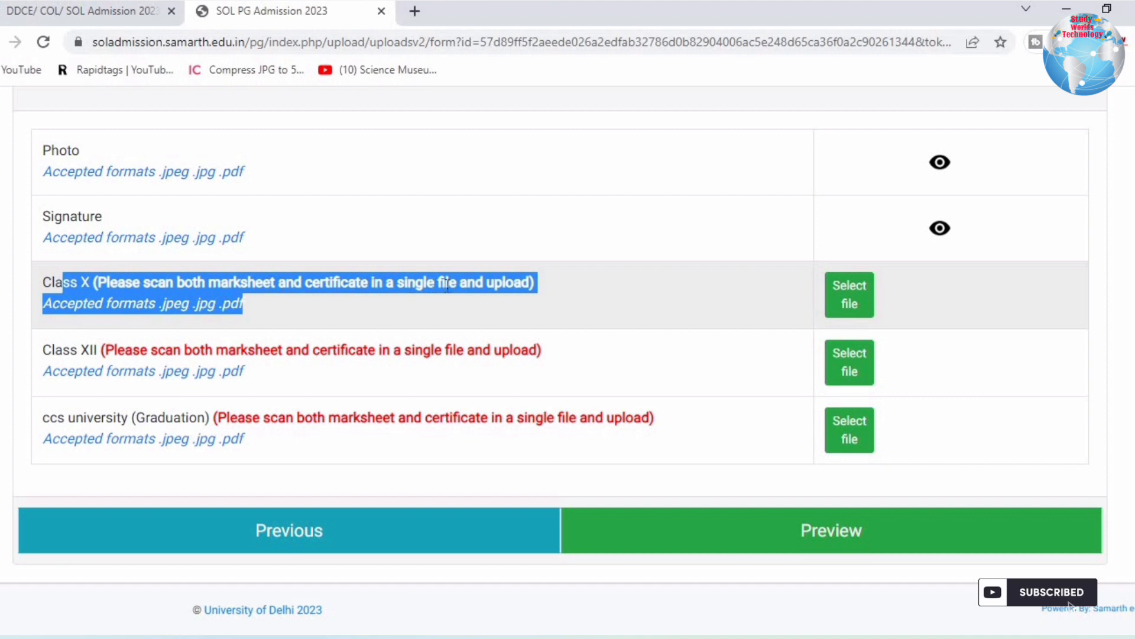
{"action": "left_click", "coordinate": [592, 257]}
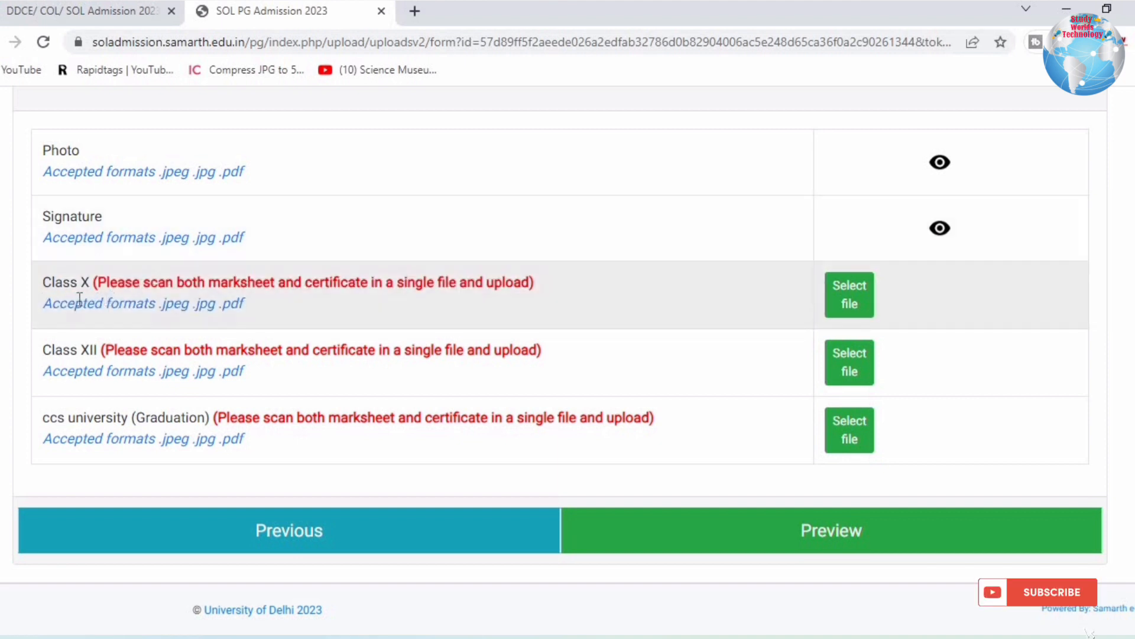
{"action": "left_click_drag", "start_coordinate": [59, 304], "coordinate": [246, 309]}
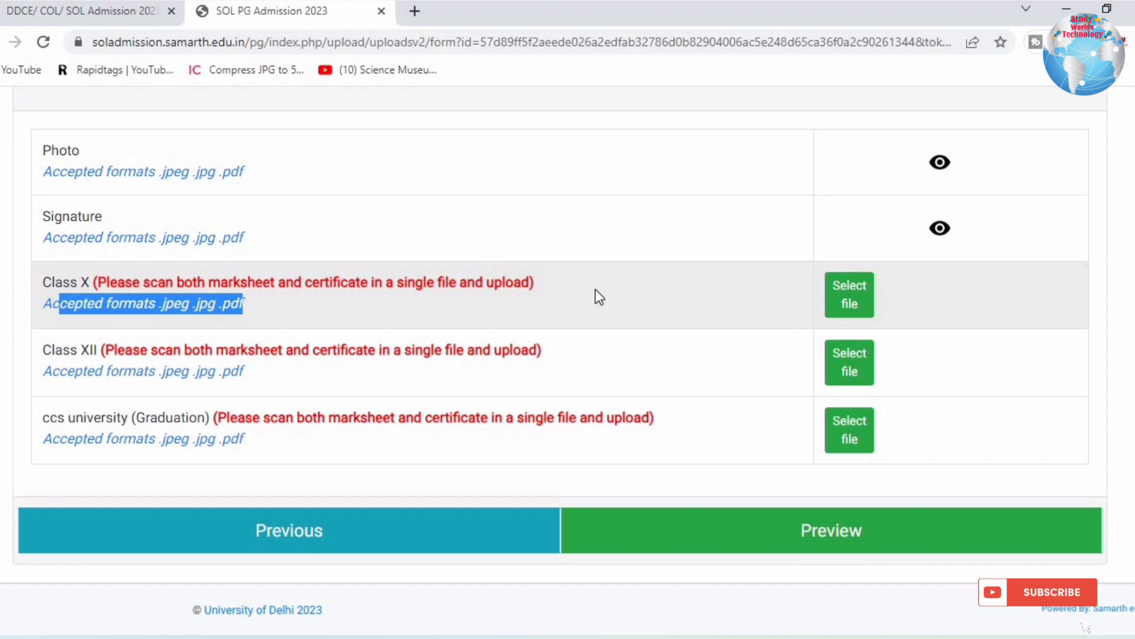
{"action": "left_click_drag", "start_coordinate": [207, 273], "coordinate": [406, 273]}
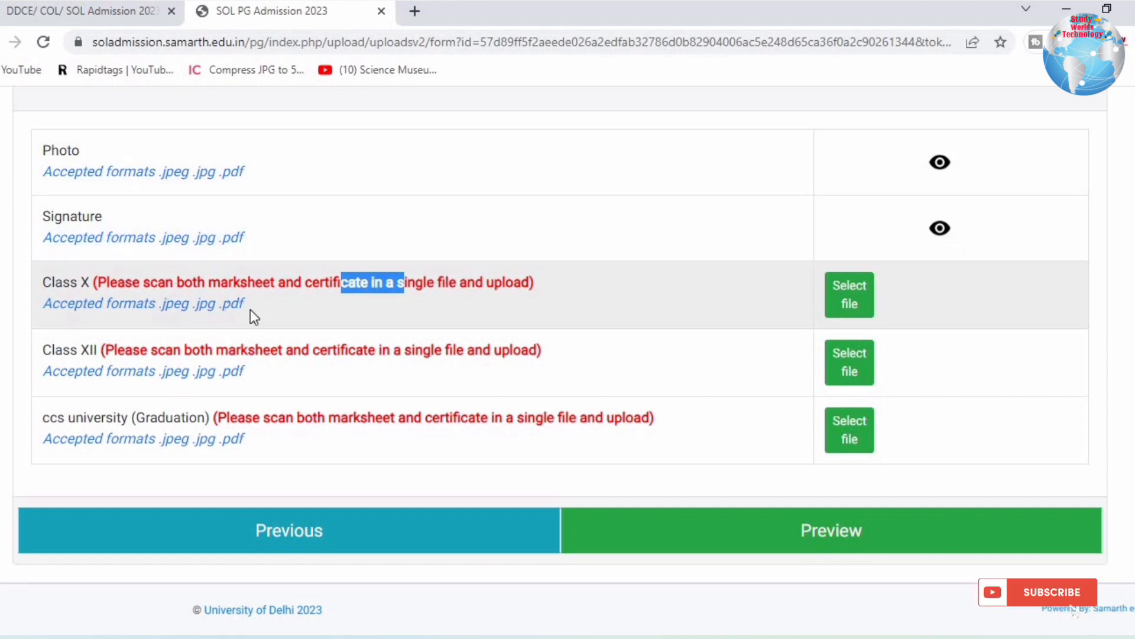
{"action": "left_click_drag", "start_coordinate": [244, 304], "coordinate": [135, 304]}
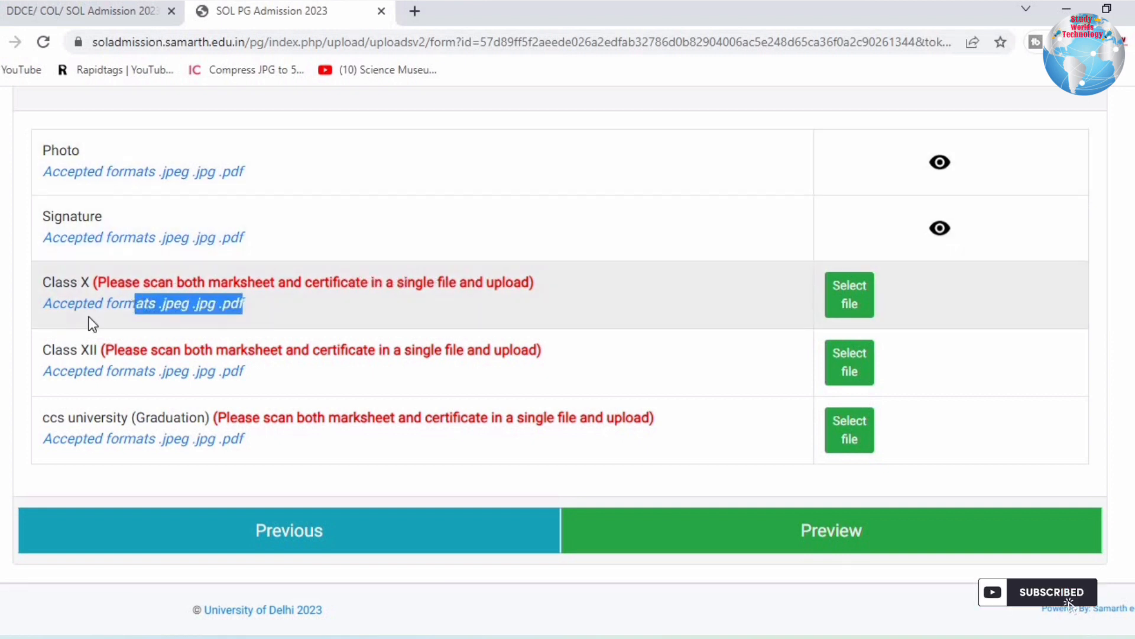
Review the Class XII and graduation marksheet upload instructions and accepted formats.
{"action": "left_click_drag", "start_coordinate": [167, 352], "coordinate": [413, 371]}
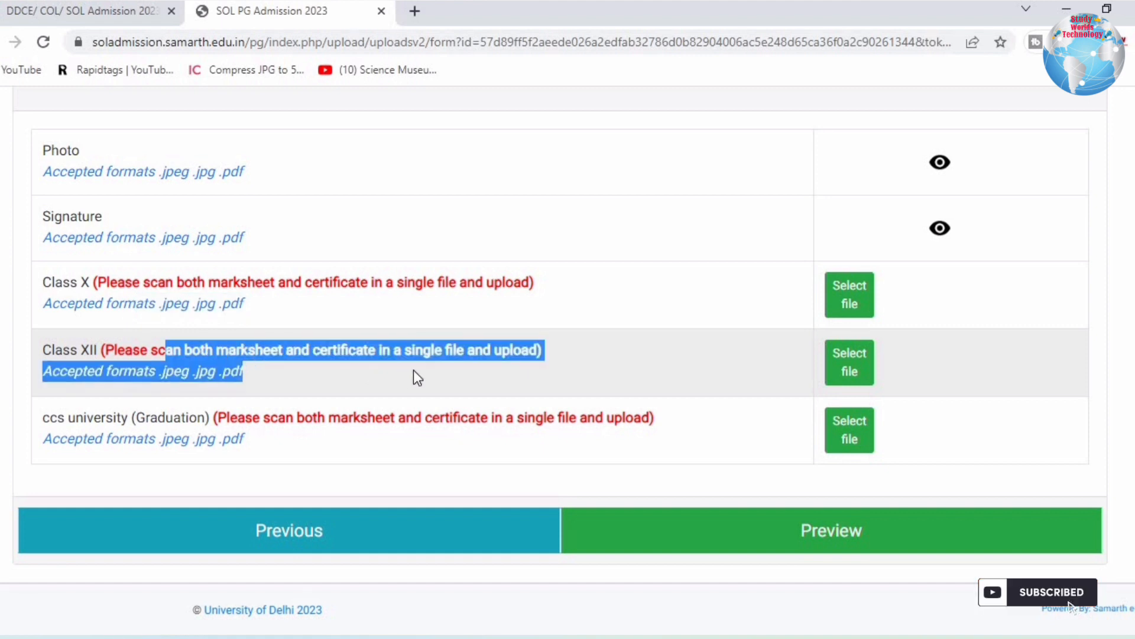
{"action": "left_click", "coordinate": [417, 370]}
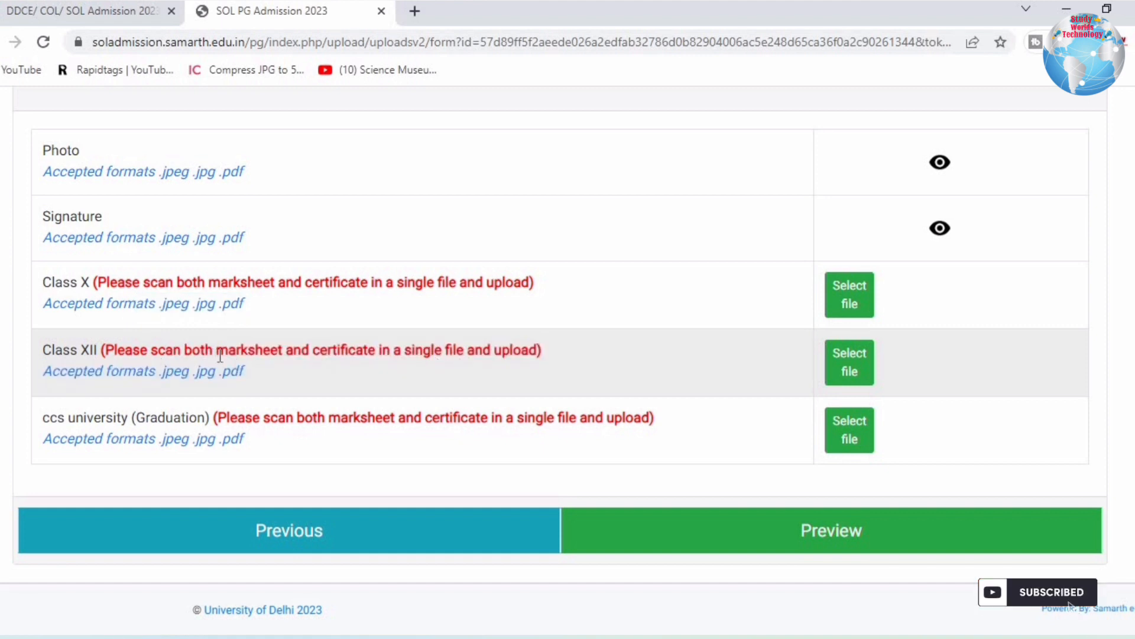
{"action": "left_click_drag", "start_coordinate": [375, 355], "coordinate": [215, 355]}
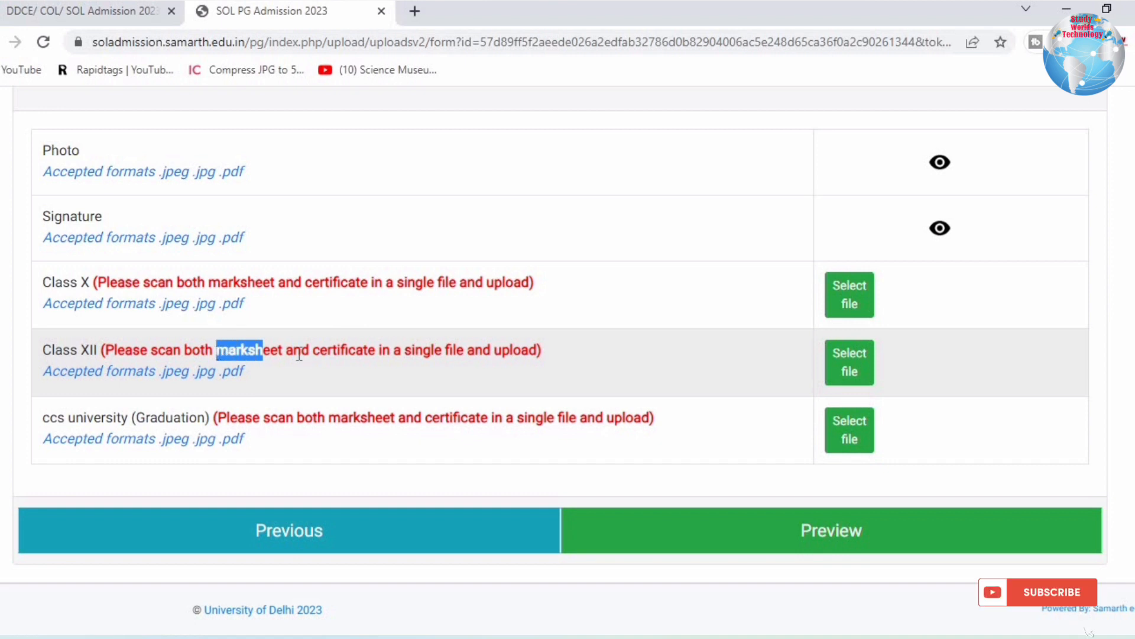
{"action": "left_click", "coordinate": [341, 353]}
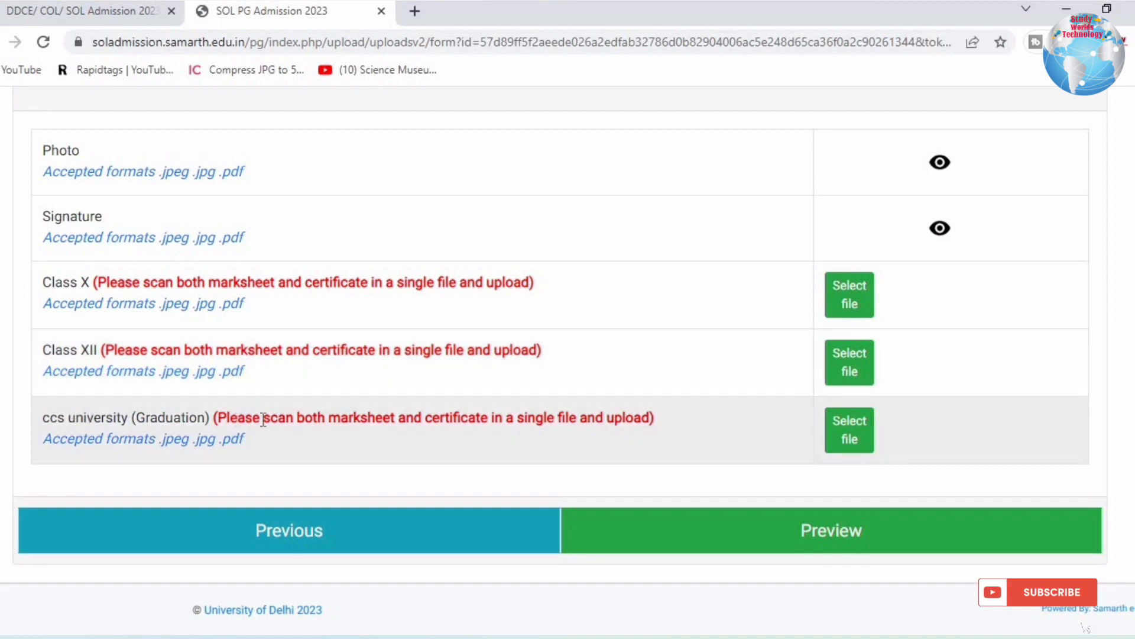
{"action": "left_click_drag", "start_coordinate": [231, 418], "coordinate": [596, 426]}
{"action": "left_click_drag", "start_coordinate": [87, 438], "coordinate": [601, 431]}
{"action": "left_click", "coordinate": [601, 431]}
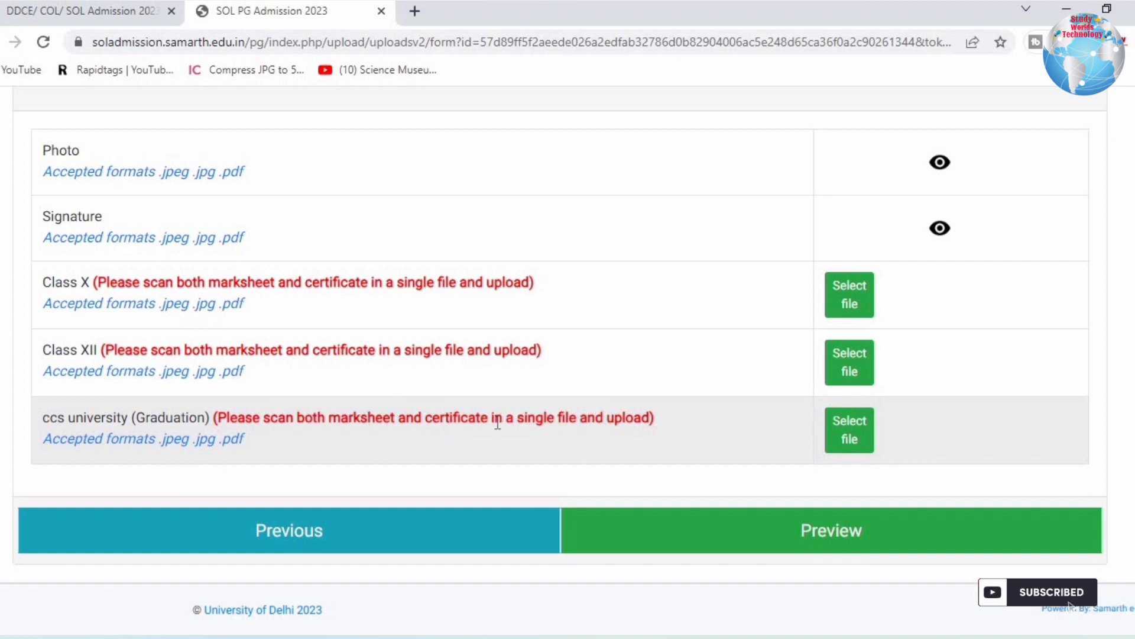
{"action": "left_click_drag", "start_coordinate": [360, 420], "coordinate": [513, 421]}
{"action": "left_click", "coordinate": [518, 421]}
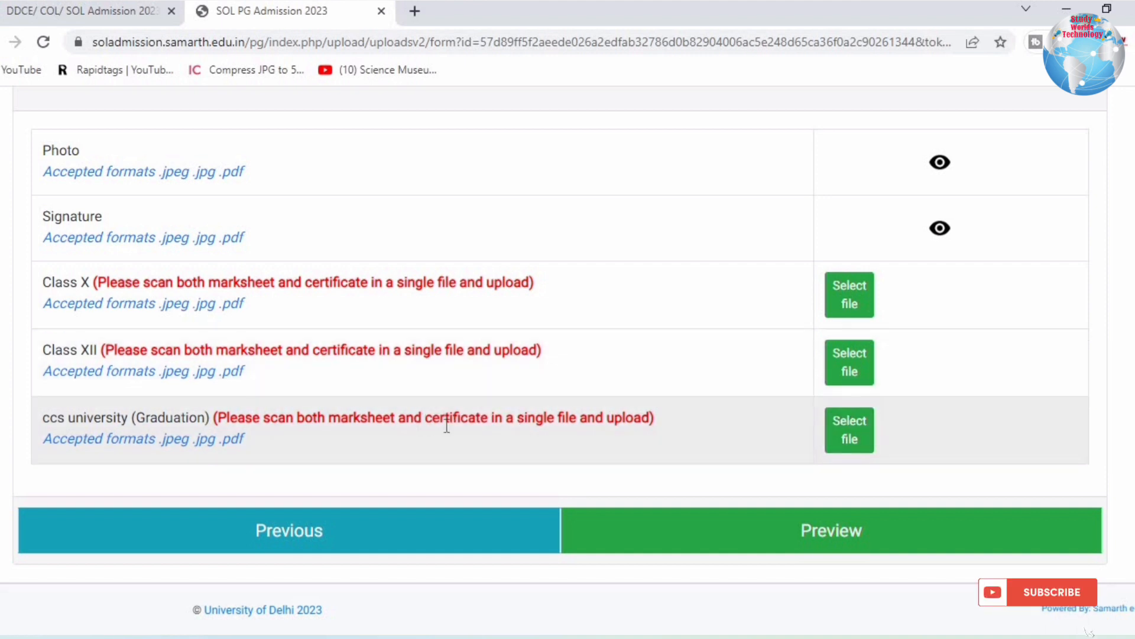
{"action": "left_click_drag", "start_coordinate": [343, 421], "coordinate": [516, 434]}
{"action": "left_click", "coordinate": [516, 434]}
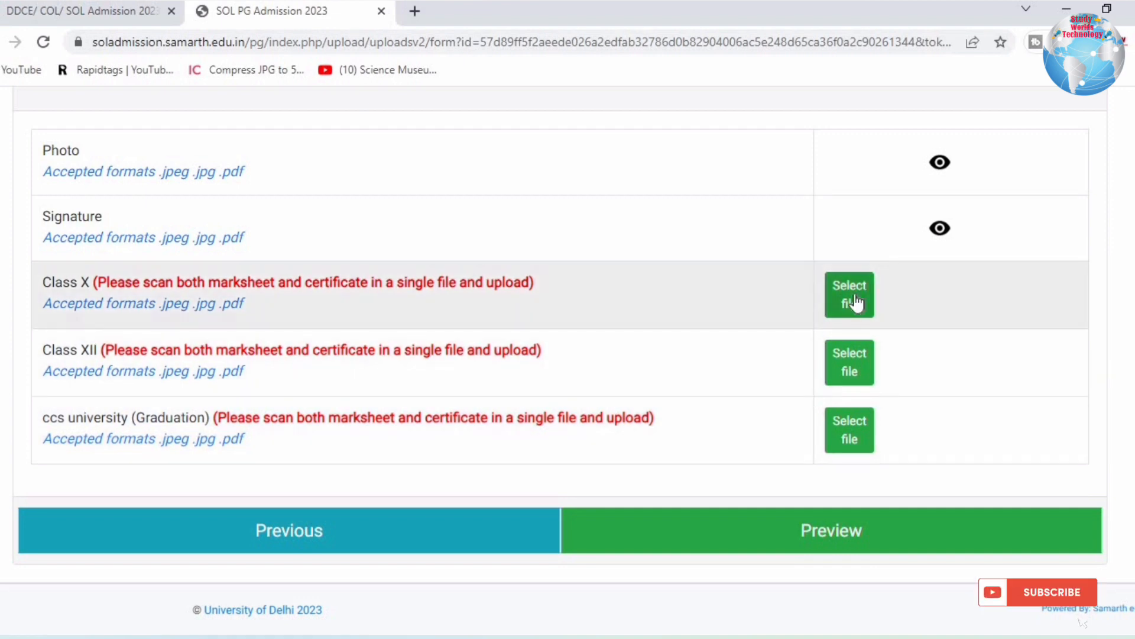
Upload file 10 from the Documents folder as the Class X marksheet.
{"action": "left_click", "coordinate": [853, 295]}
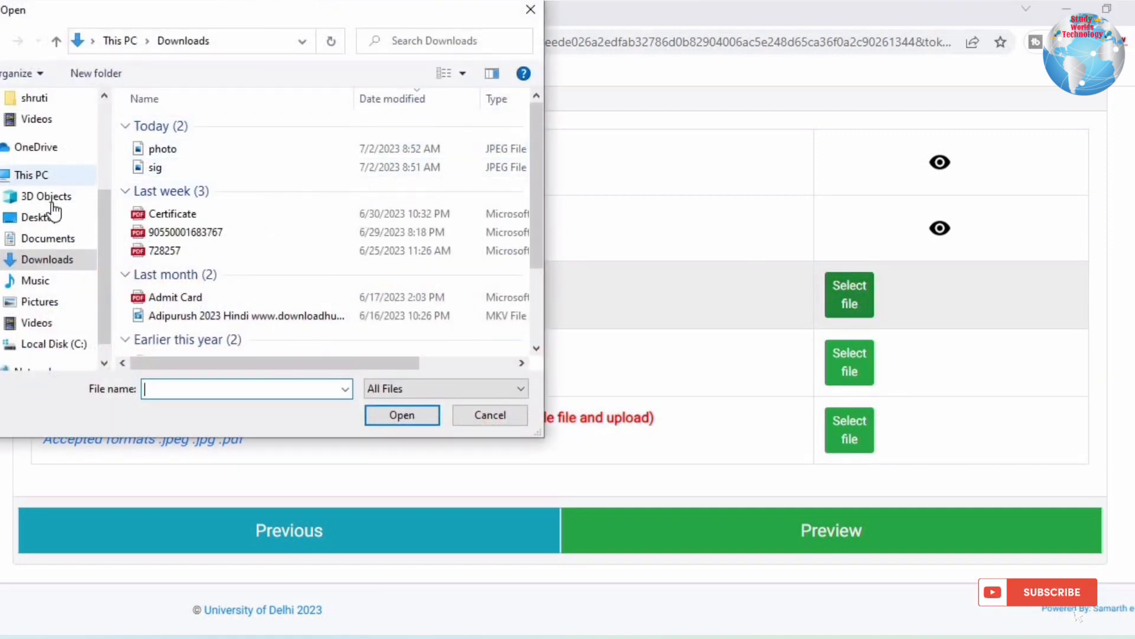
{"action": "left_click", "coordinate": [46, 239]}
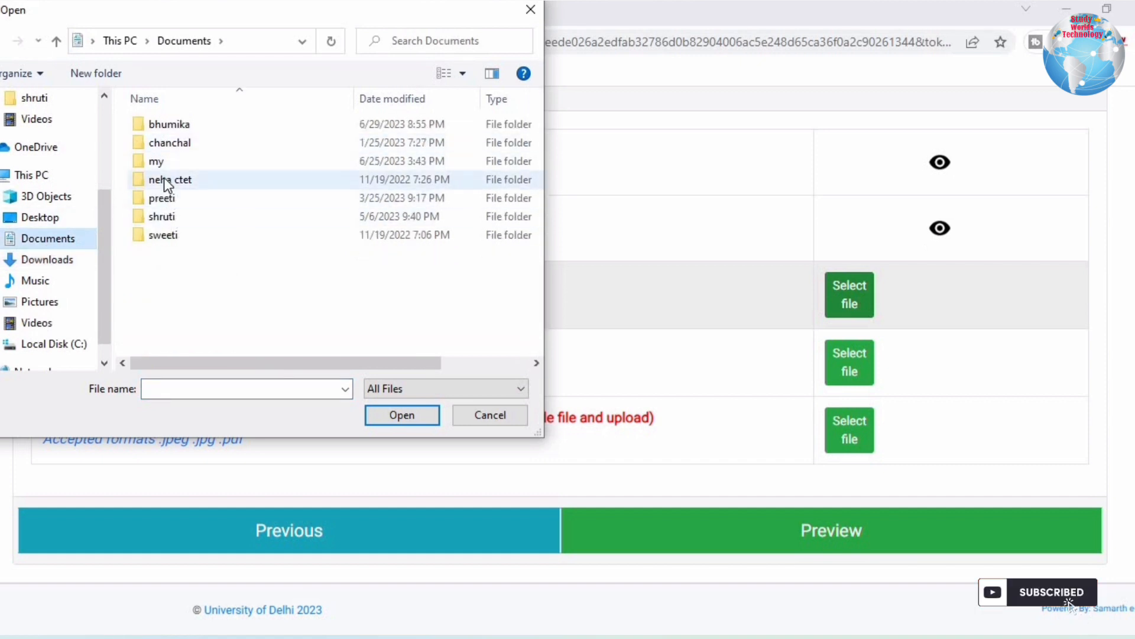
{"action": "double_click", "coordinate": [165, 219]}
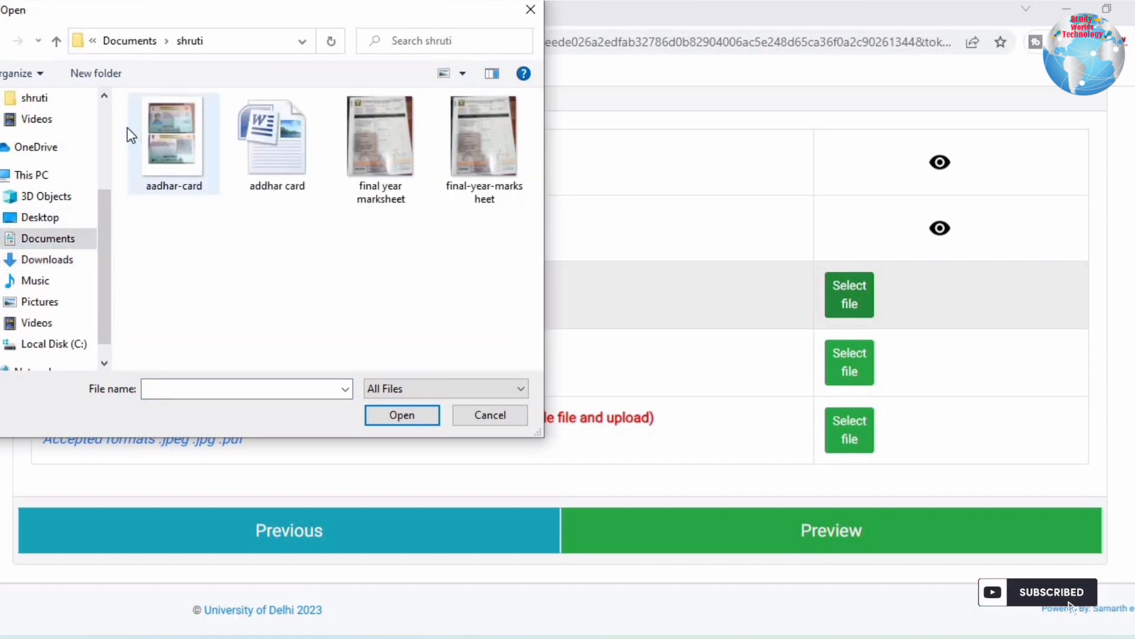
{"action": "left_click", "coordinate": [3, 40]}
{"action": "double_click", "coordinate": [187, 239]}
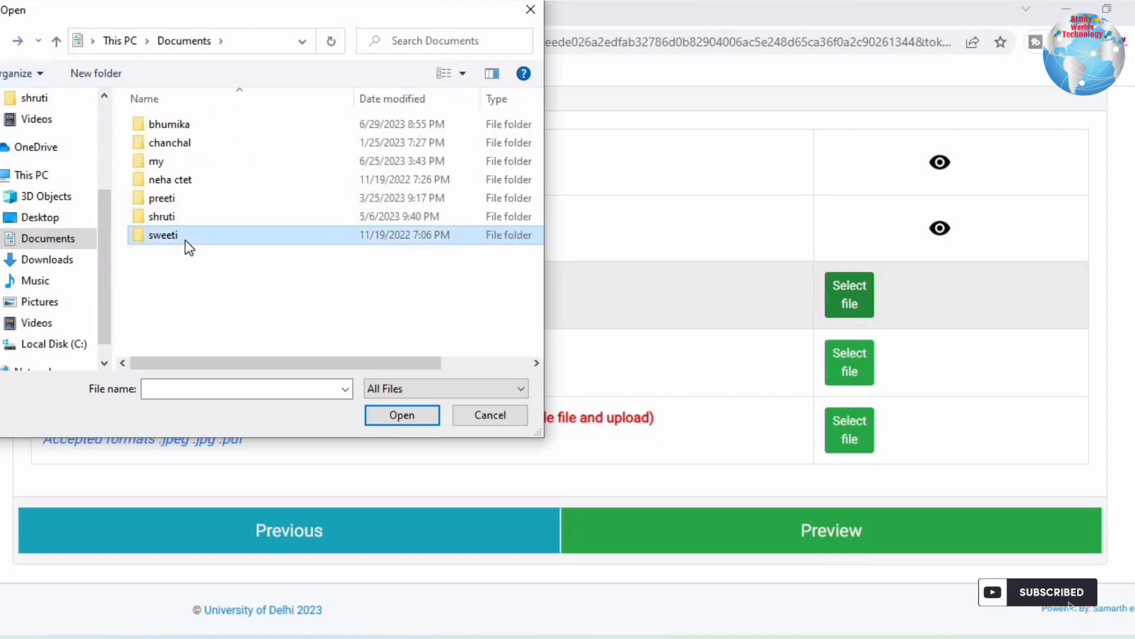
{"action": "left_click", "coordinate": [214, 145]}
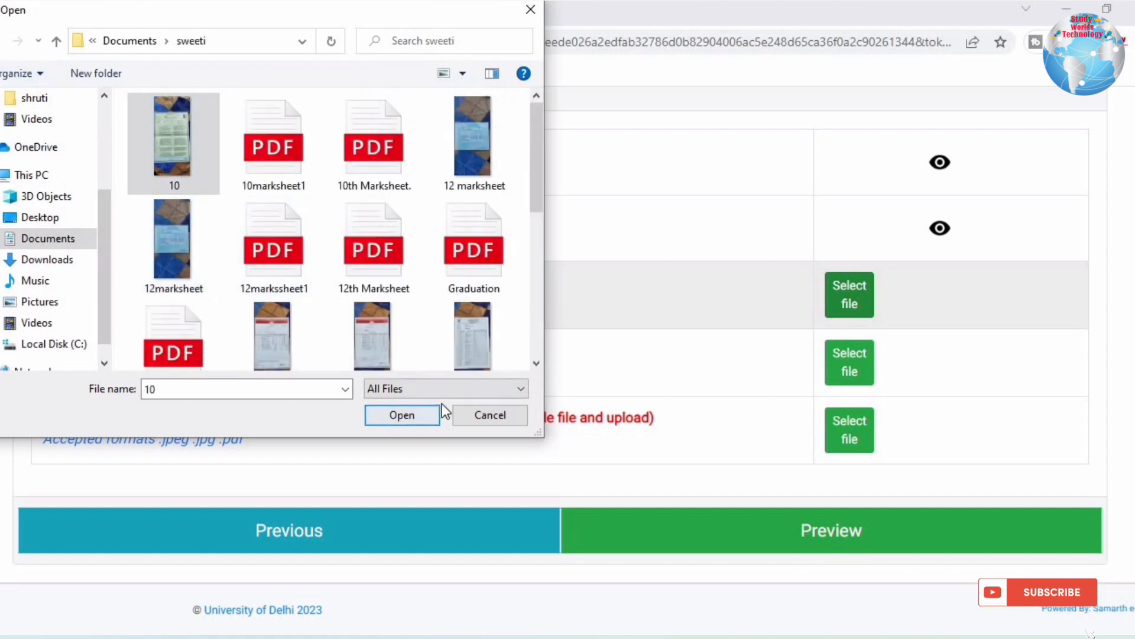
{"action": "left_click", "coordinate": [434, 414]}
{"action": "left_click", "coordinate": [922, 293]}
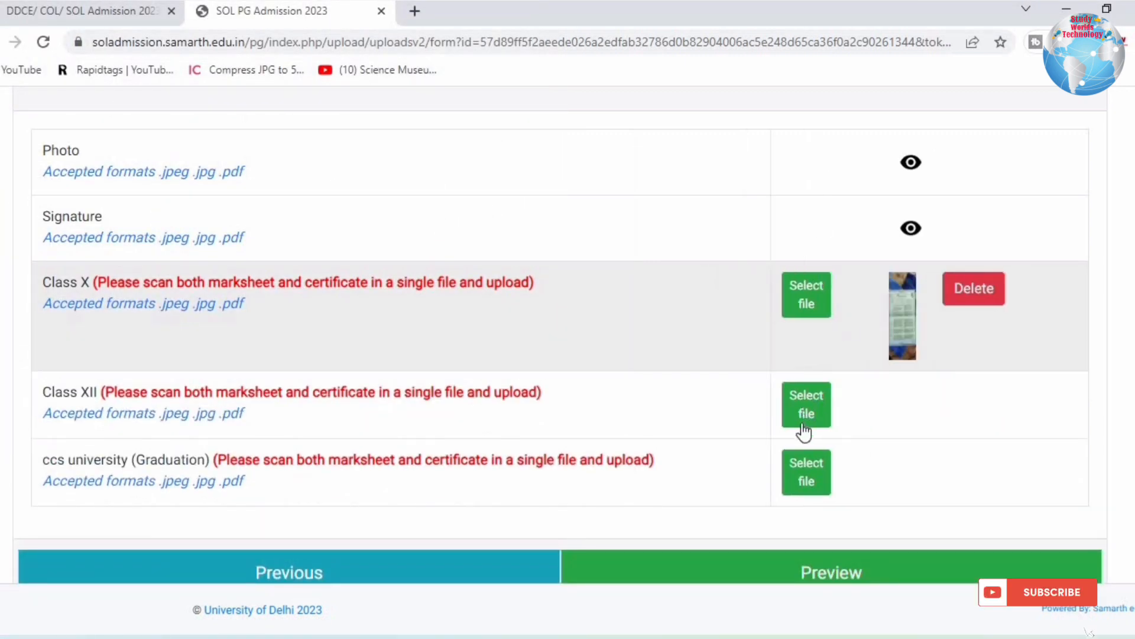
Upload the 12 marksheet image for Class XII and continue to the Preview step.
{"action": "left_click", "coordinate": [806, 414]}
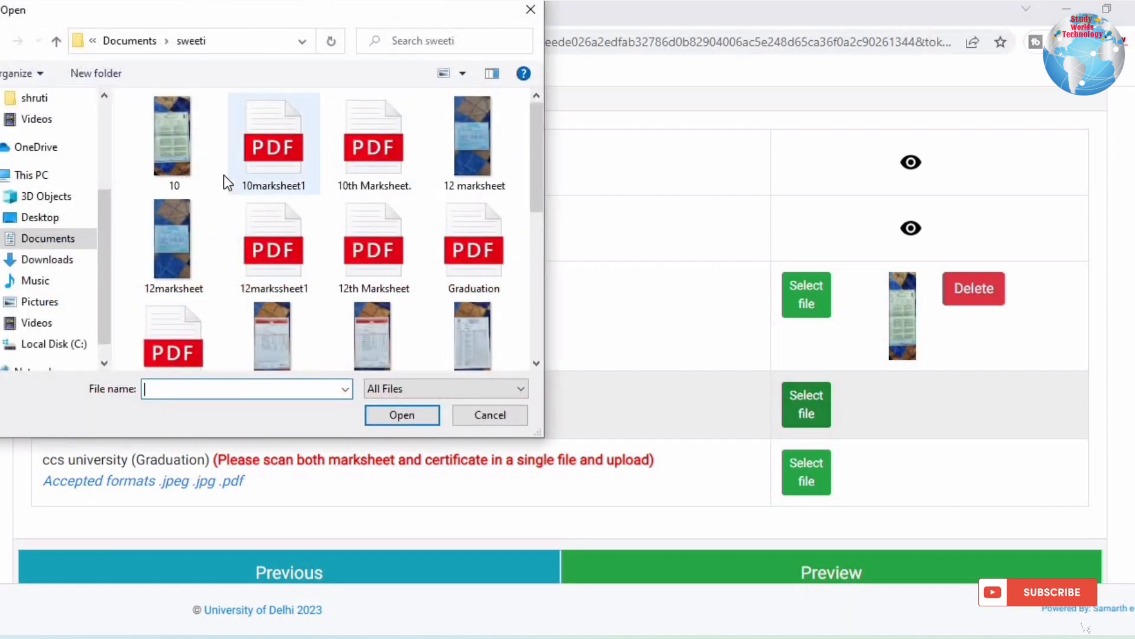
{"action": "left_click", "coordinate": [462, 160]}
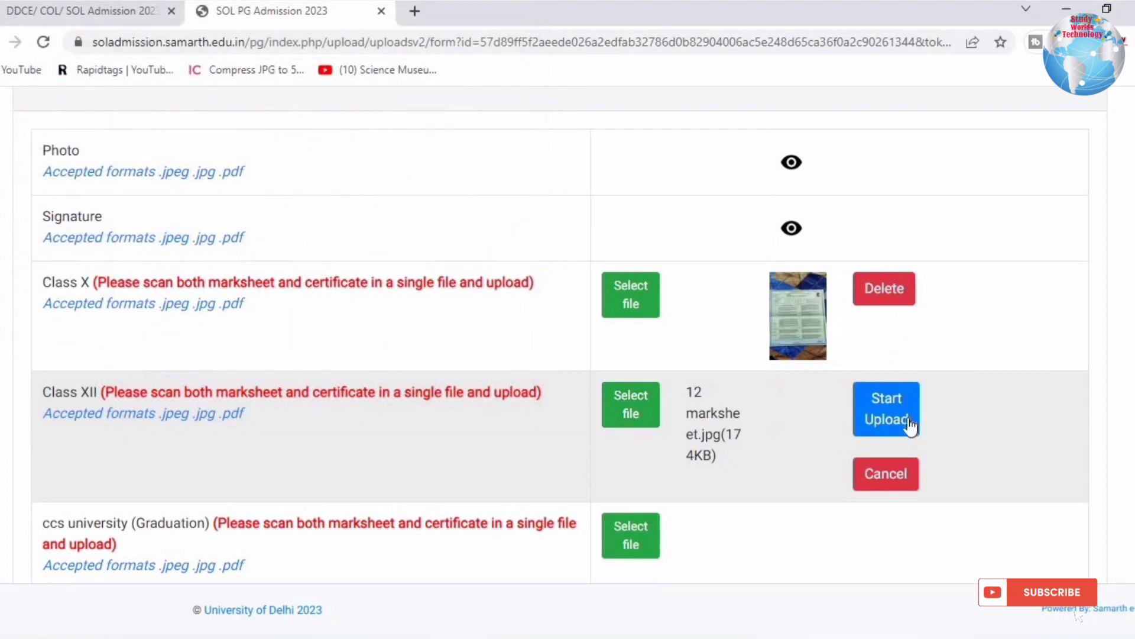
{"action": "left_click", "coordinate": [875, 418]}
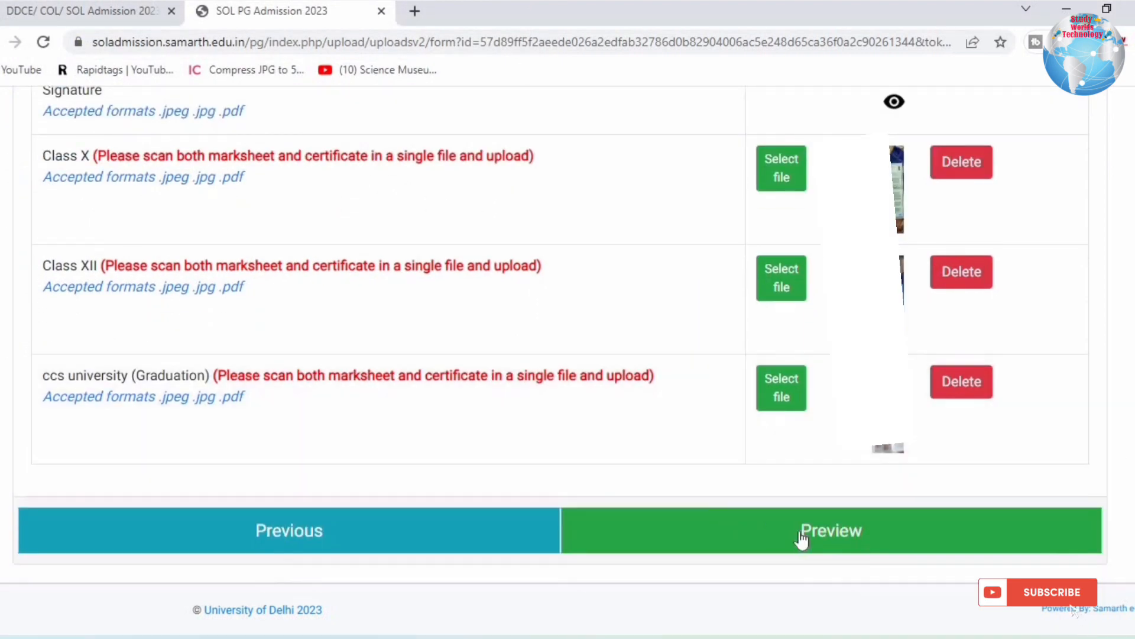
{"action": "left_click", "coordinate": [802, 538]}
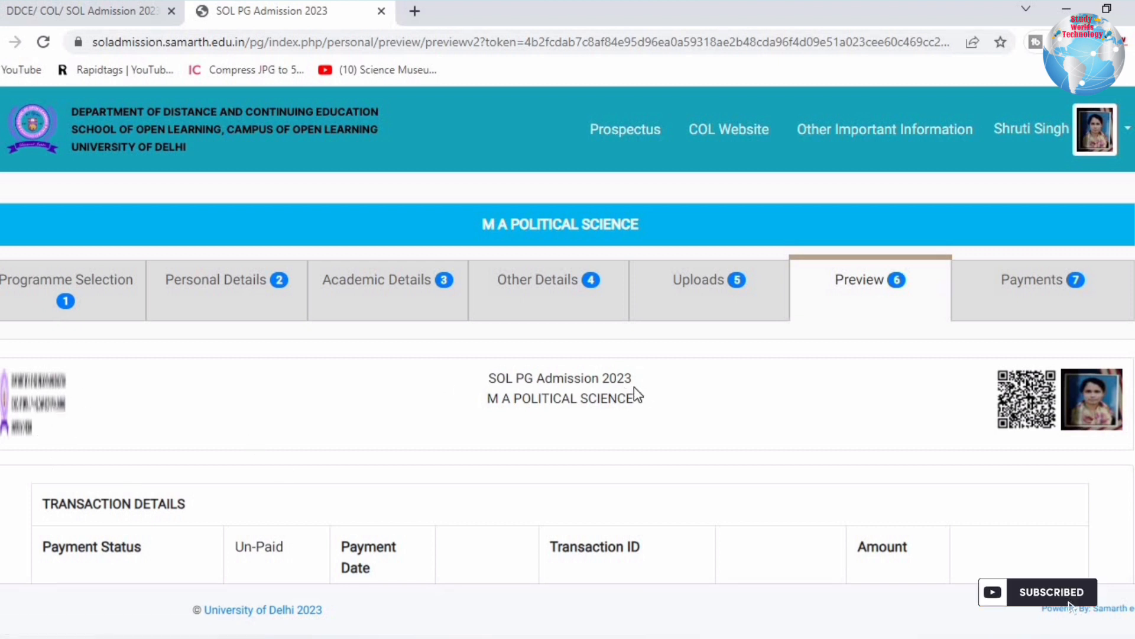
{"action": "left_click_drag", "start_coordinate": [492, 378], "coordinate": [664, 408]}
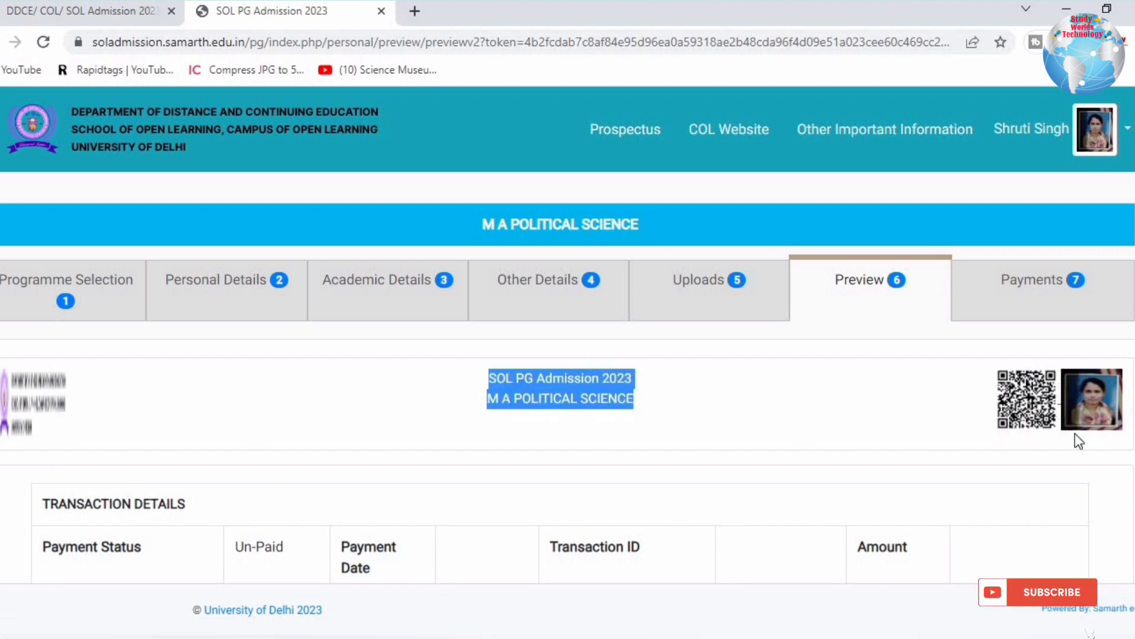
{"action": "key", "text": "ctrl+p"}
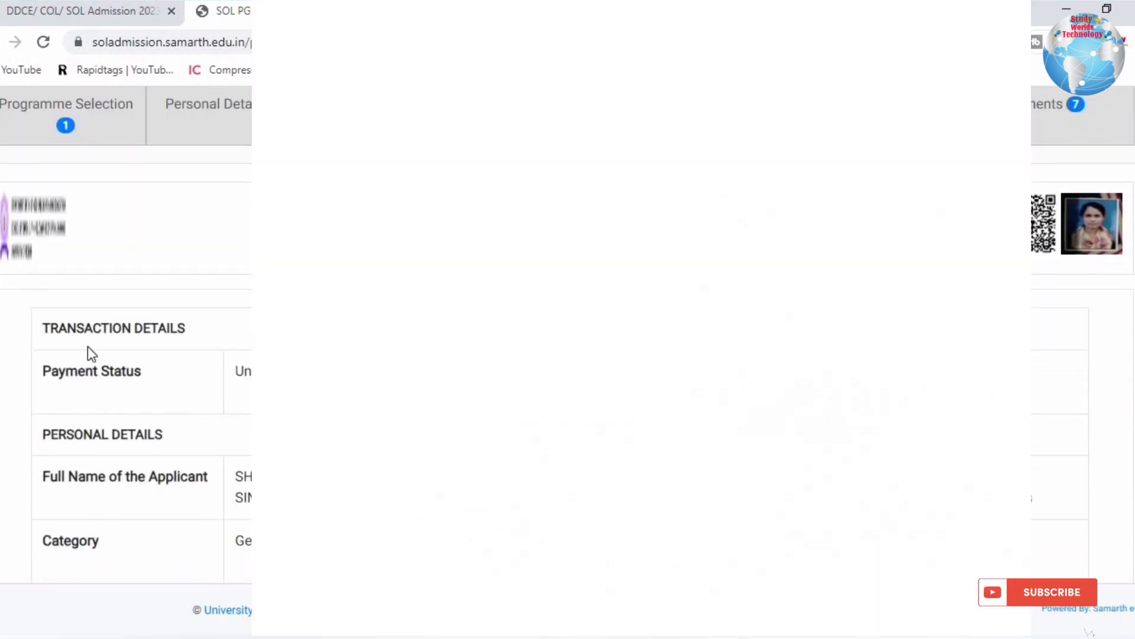
{"action": "scroll", "coordinate": [568, 367], "scroll_direction": "down", "scroll_amount": 3}
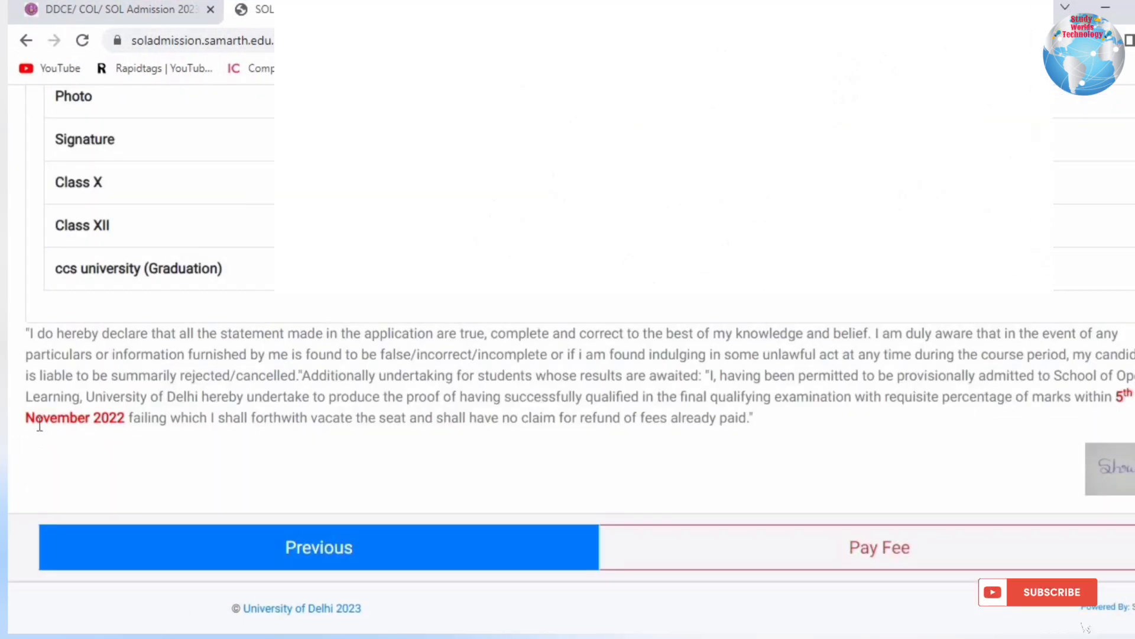
{"action": "left_click_drag", "start_coordinate": [42, 423], "coordinate": [252, 426]}
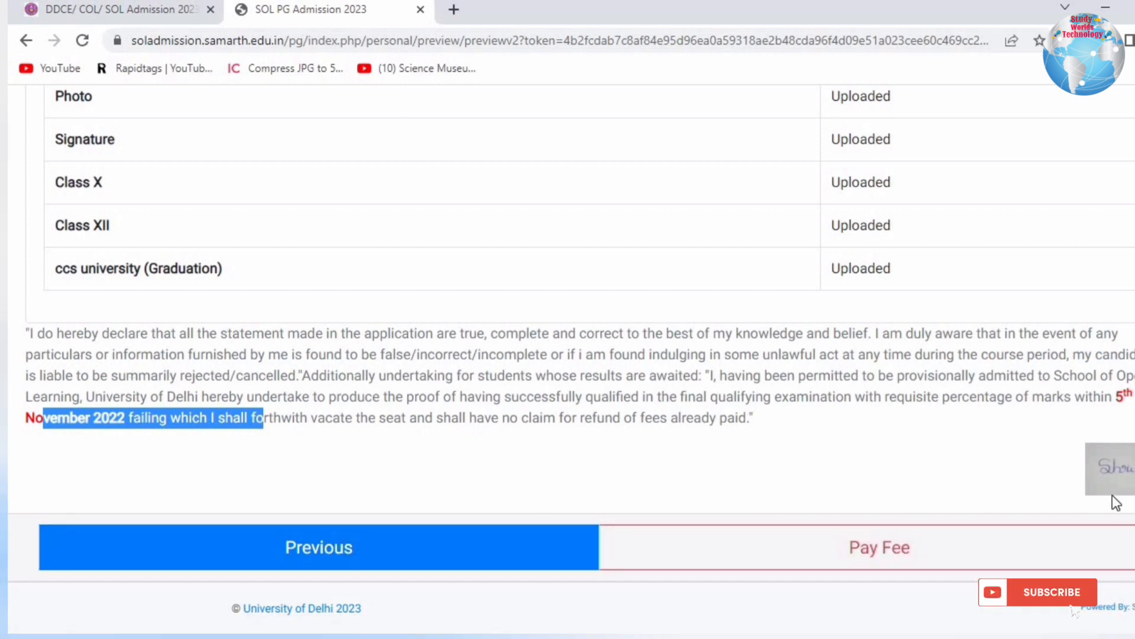
Open the Pay Fee verification page and check the details, programme and ₹250 fee.
{"action": "left_click", "coordinate": [879, 547]}
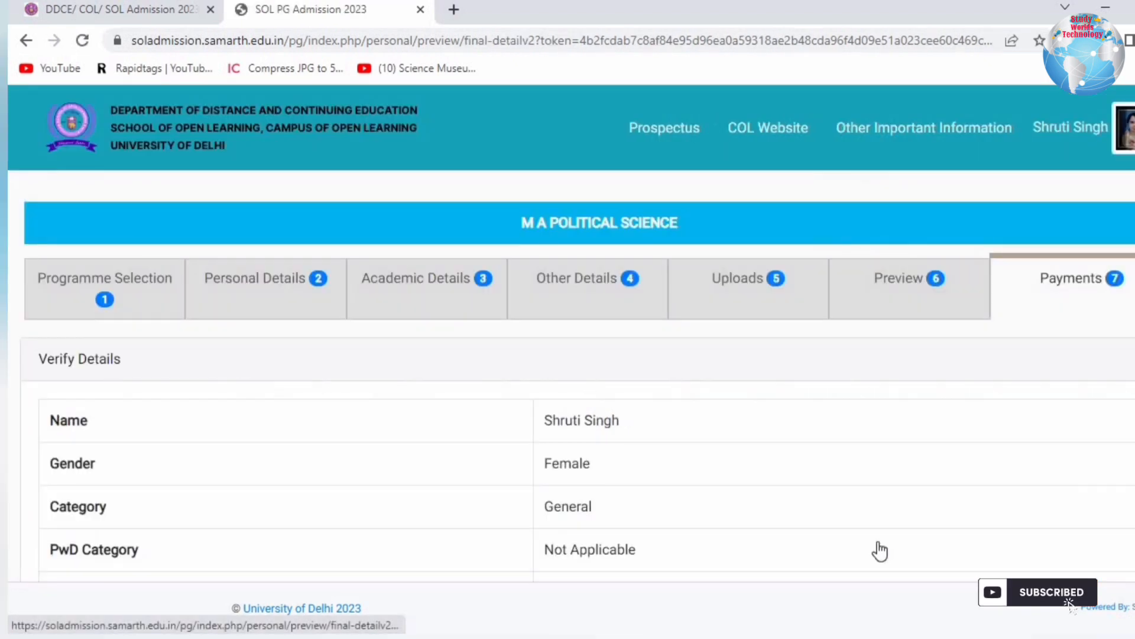
{"action": "left_click_drag", "start_coordinate": [59, 359], "coordinate": [174, 378]}
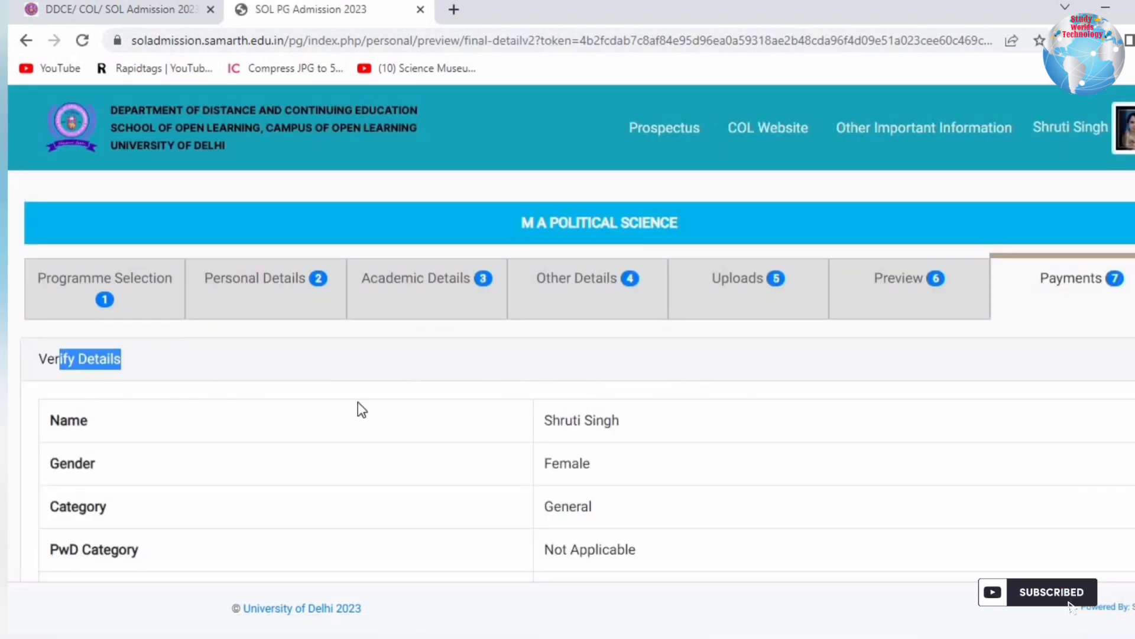
{"action": "left_click_drag", "start_coordinate": [597, 421], "coordinate": [596, 550]}
{"action": "scroll", "coordinate": [819, 507], "scroll_direction": "down", "scroll_amount": 3}
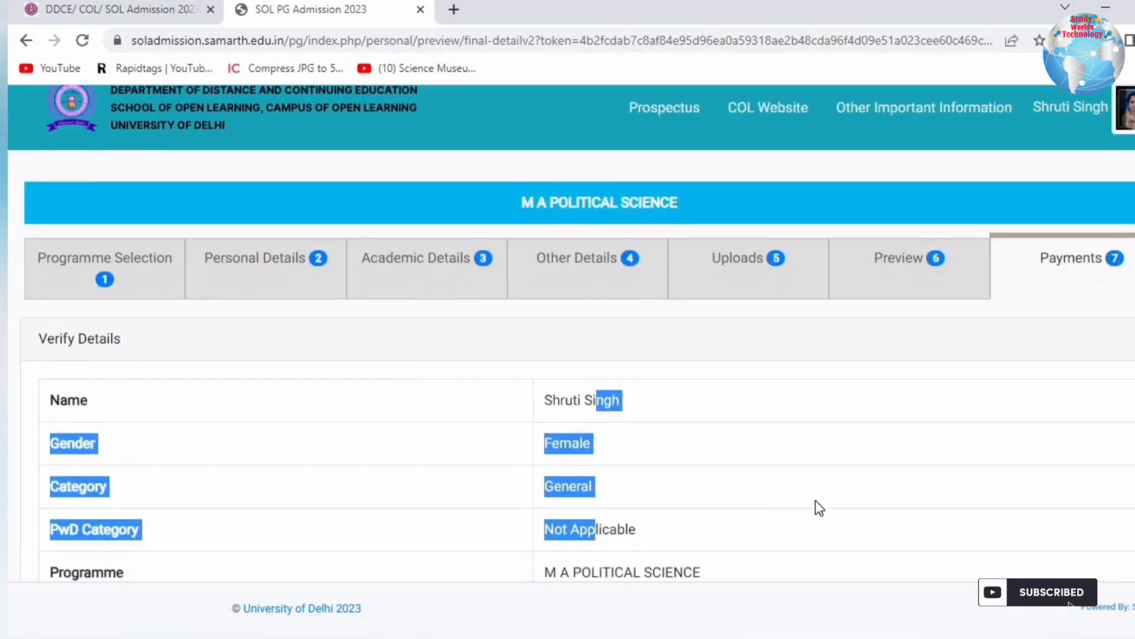
{"action": "left_click_drag", "start_coordinate": [110, 459], "coordinate": [267, 458]}
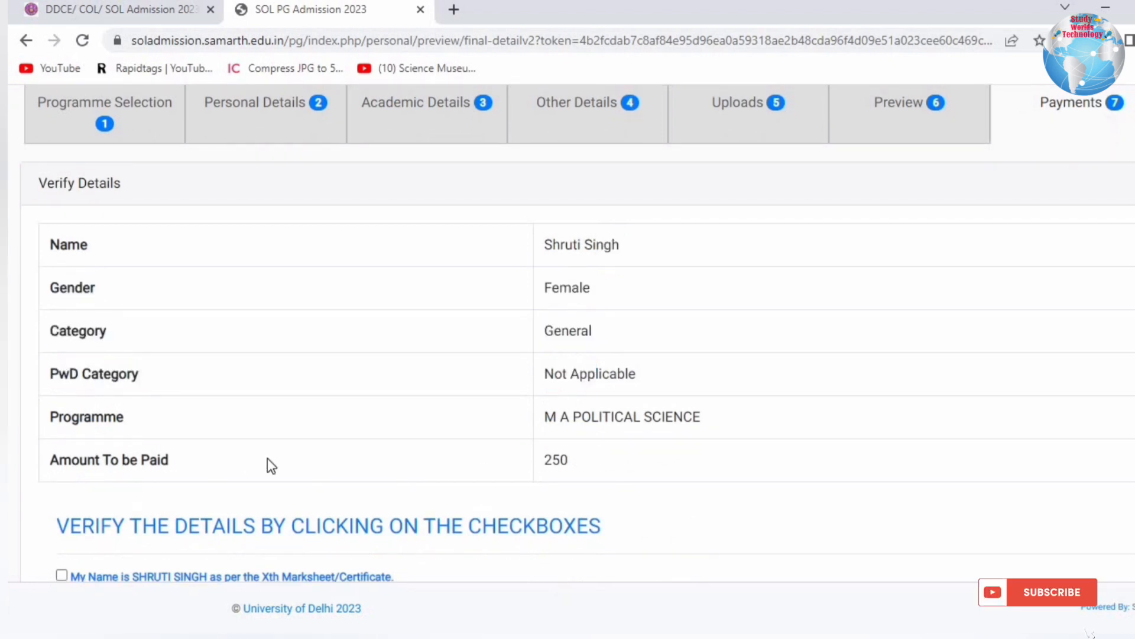
{"action": "left_click_drag", "start_coordinate": [669, 458], "coordinate": [484, 449]}
{"action": "left_click_drag", "start_coordinate": [545, 423], "coordinate": [760, 438]}
{"action": "left_click_drag", "start_coordinate": [588, 453], "coordinate": [498, 452]}
{"action": "scroll", "coordinate": [665, 453], "scroll_direction": "down", "scroll_amount": 4}
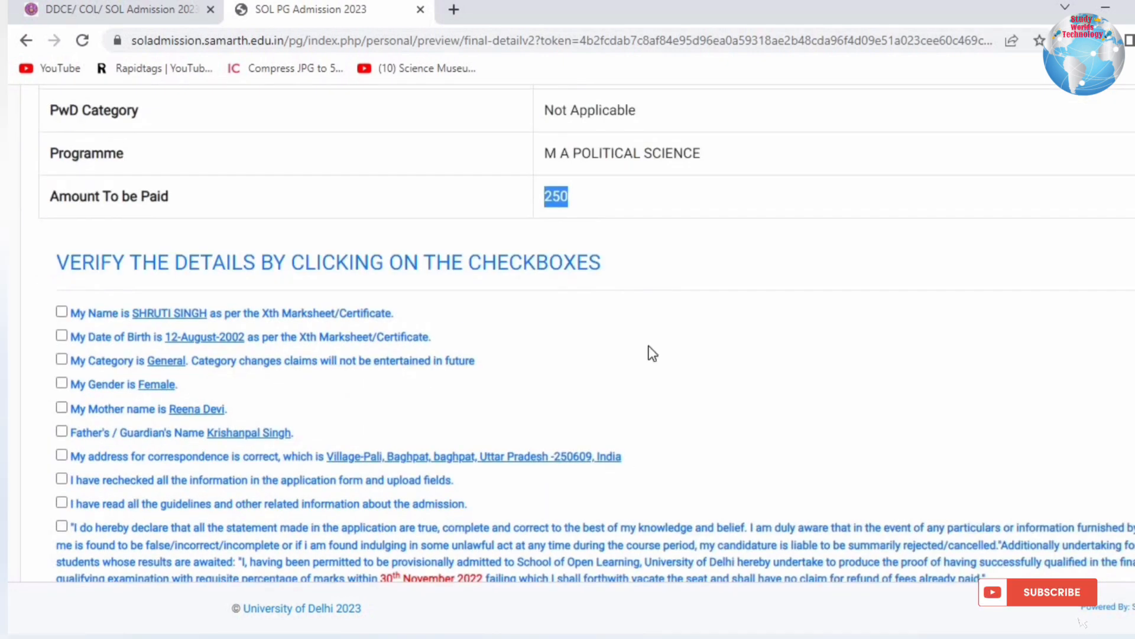
{"action": "scroll", "coordinate": [675, 362], "scroll_direction": "up", "scroll_amount": 3}
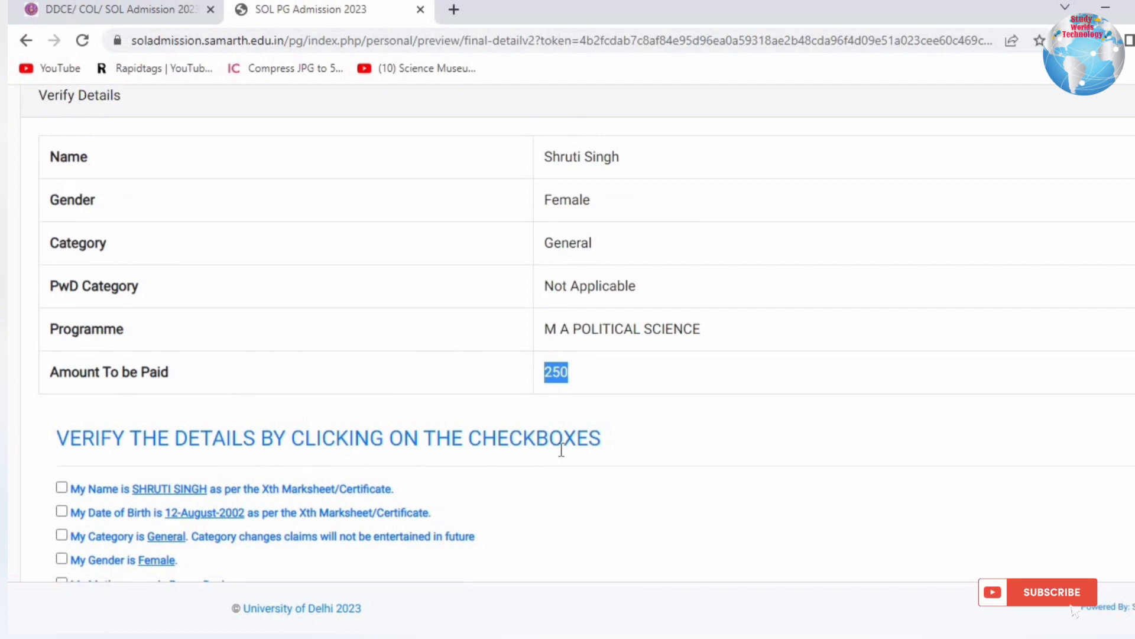
{"action": "scroll", "coordinate": [562, 450], "scroll_direction": "down", "scroll_amount": 4}
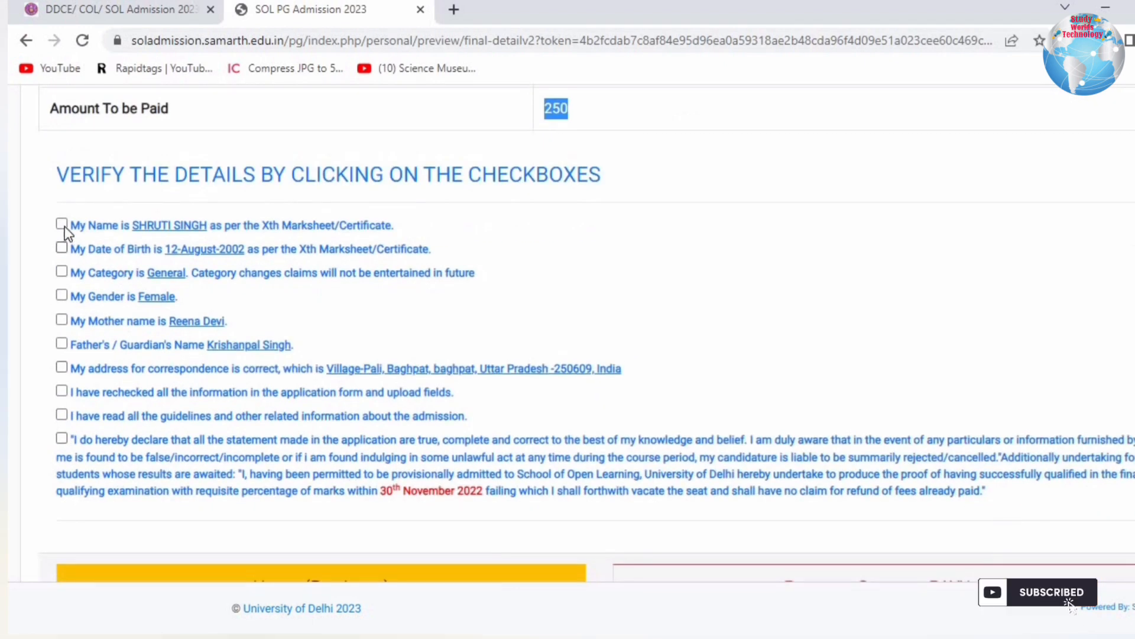
Tick every verification statement and the declaration, then choose Pay Later to return home.
{"action": "left_click", "coordinate": [61, 223]}
{"action": "left_click", "coordinate": [61, 247]}
{"action": "left_click", "coordinate": [61, 271]}
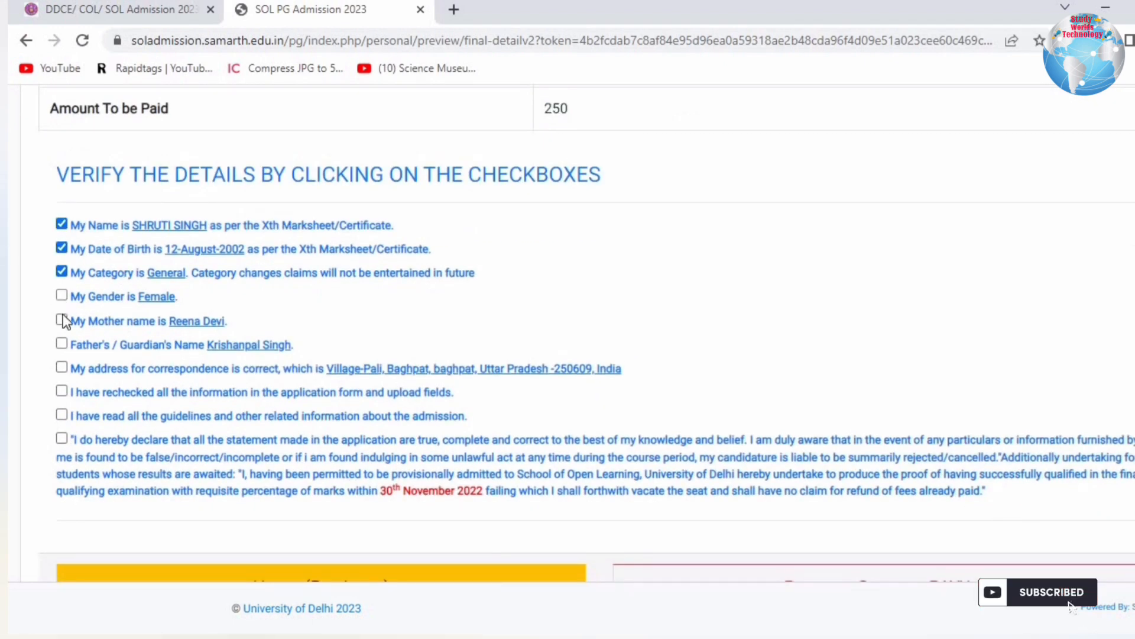
{"action": "left_click", "coordinate": [61, 295]}
{"action": "left_click", "coordinate": [62, 343]}
{"action": "left_click", "coordinate": [61, 367]}
{"action": "left_click", "coordinate": [62, 390]}
{"action": "left_click", "coordinate": [62, 414]}
{"action": "left_click", "coordinate": [112, 442]}
{"action": "scroll", "coordinate": [630, 395], "scroll_direction": "down", "scroll_amount": 1}
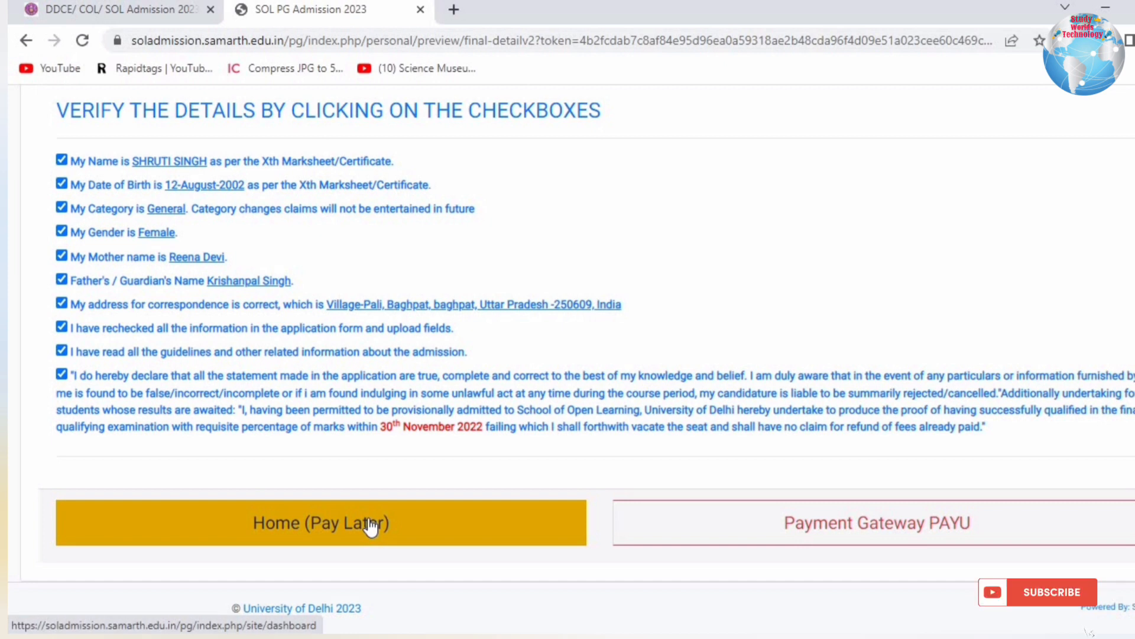
{"action": "left_click", "coordinate": [966, 531]}
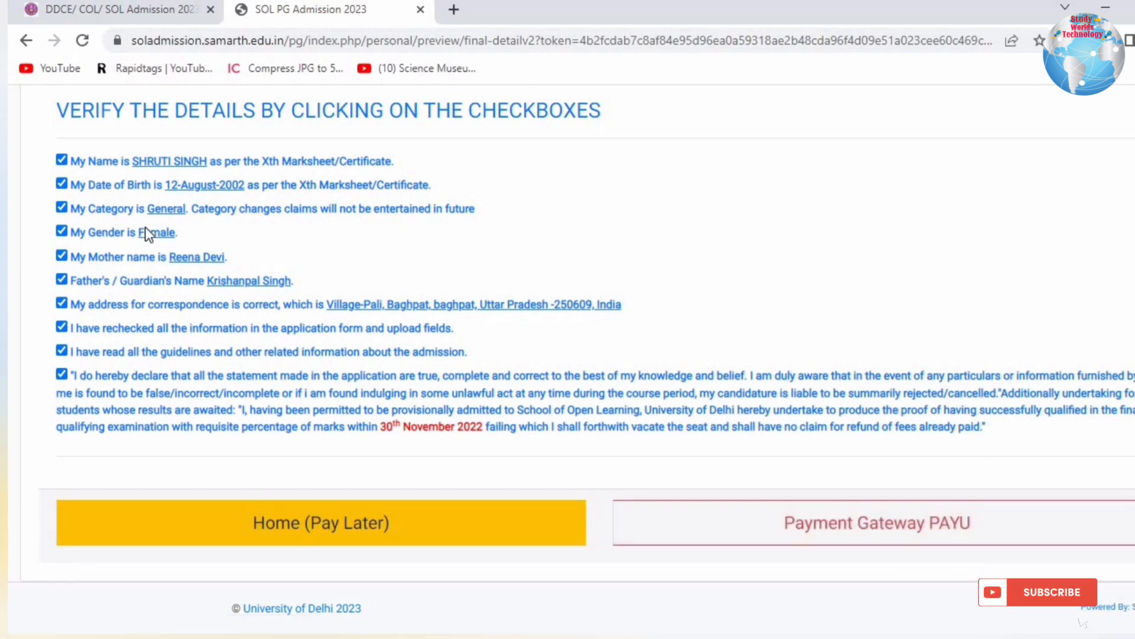
{"action": "left_click", "coordinate": [324, 531]}
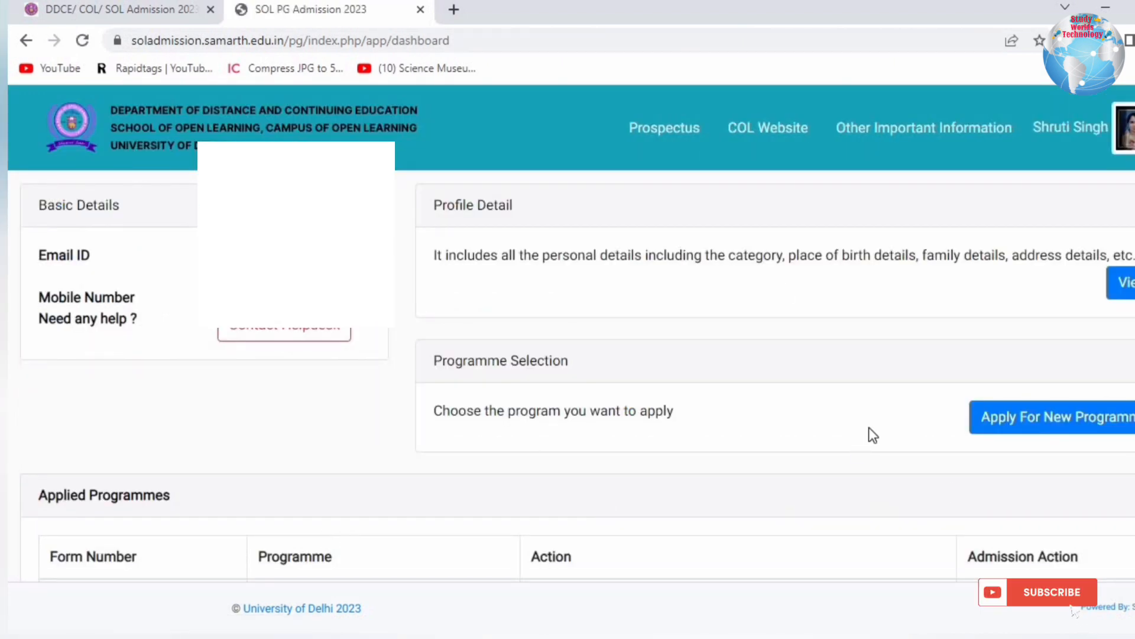
Check Applied Programmes on the dashboard, where the form number reads Not Yet Generated.
{"action": "scroll", "coordinate": [870, 427], "scroll_direction": "down", "scroll_amount": 2}
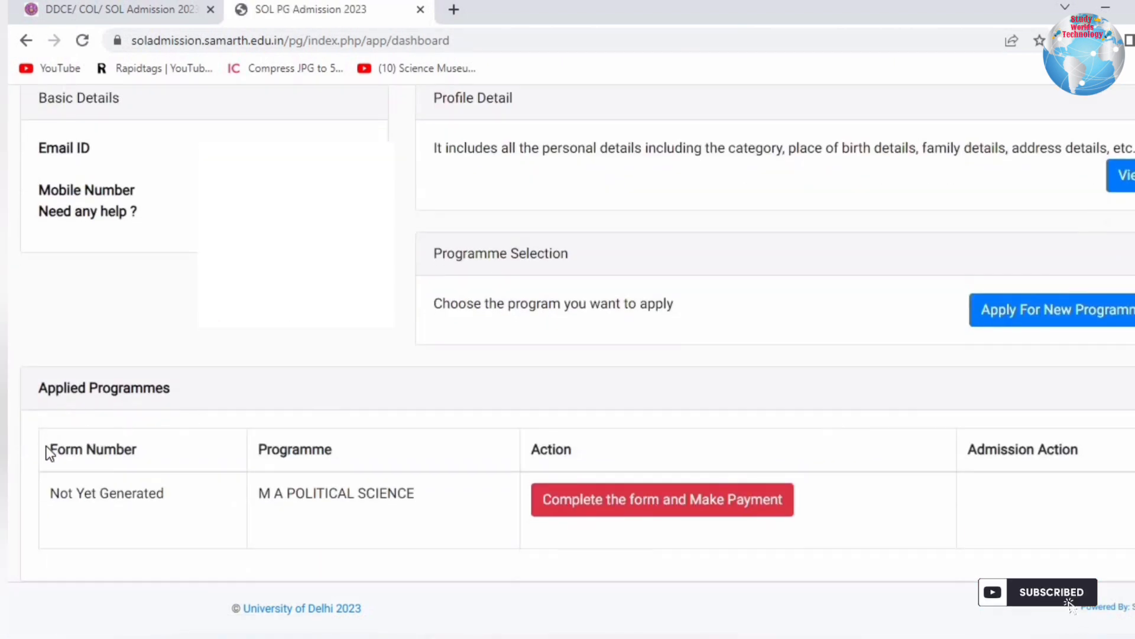
{"action": "left_click_drag", "start_coordinate": [53, 384], "coordinate": [172, 390]}
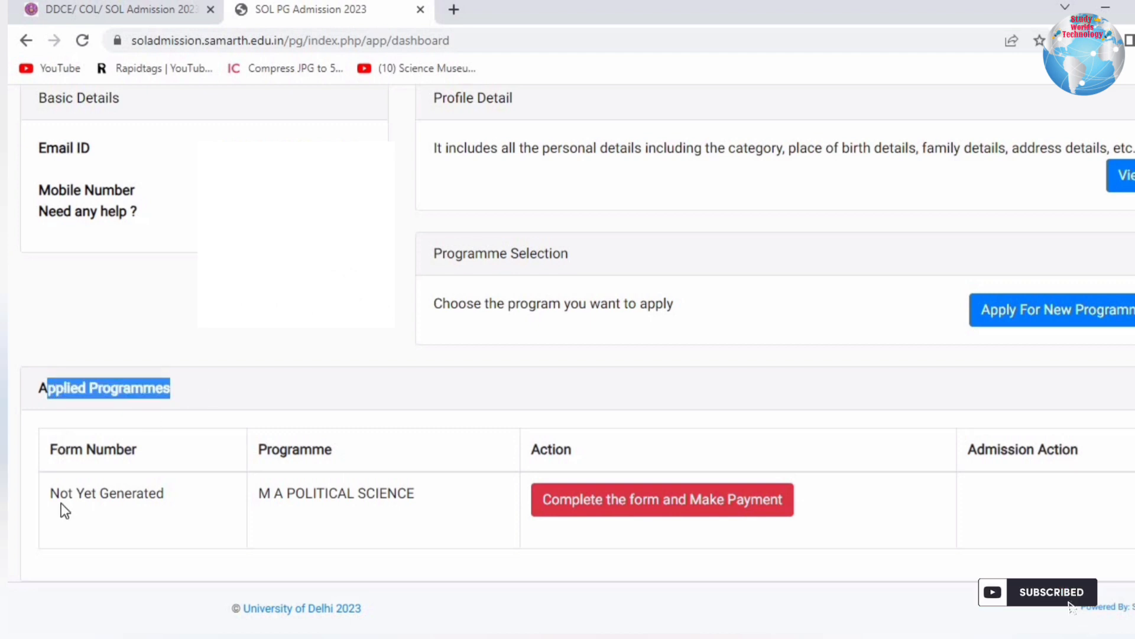
{"action": "left_click_drag", "start_coordinate": [62, 502], "coordinate": [178, 502]}
{"action": "left_click_drag", "start_coordinate": [270, 494], "coordinate": [447, 501]}
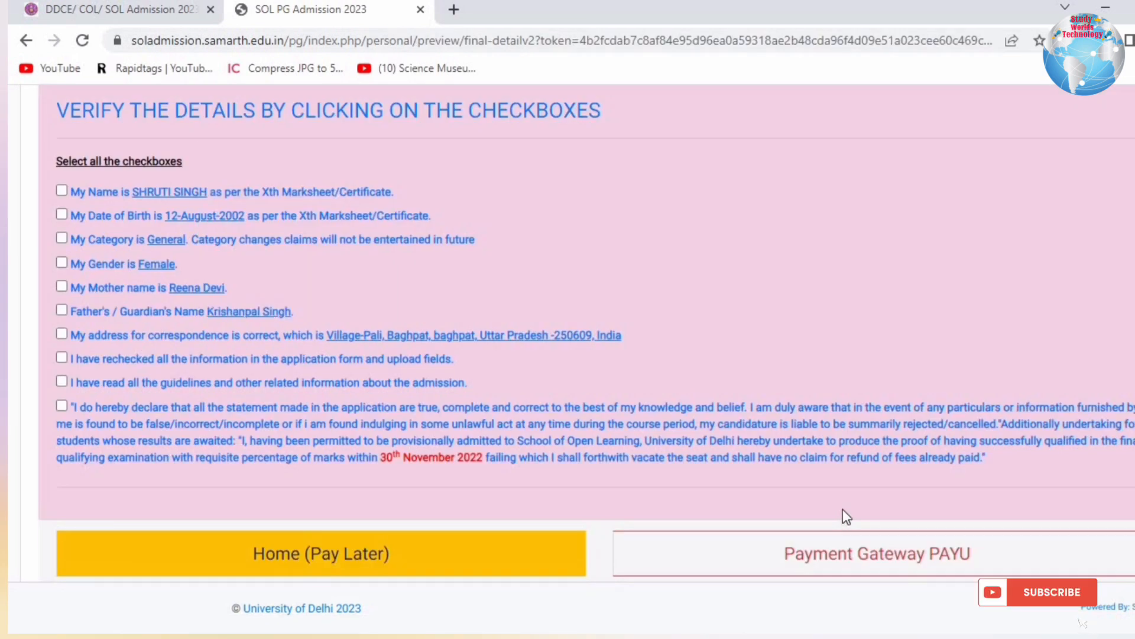
Re-tick the verification statements and declaration, then proceed to the PayU payment gateway.
{"action": "left_click", "coordinate": [62, 215]}
{"action": "left_click", "coordinate": [62, 238]}
{"action": "left_click", "coordinate": [61, 263]}
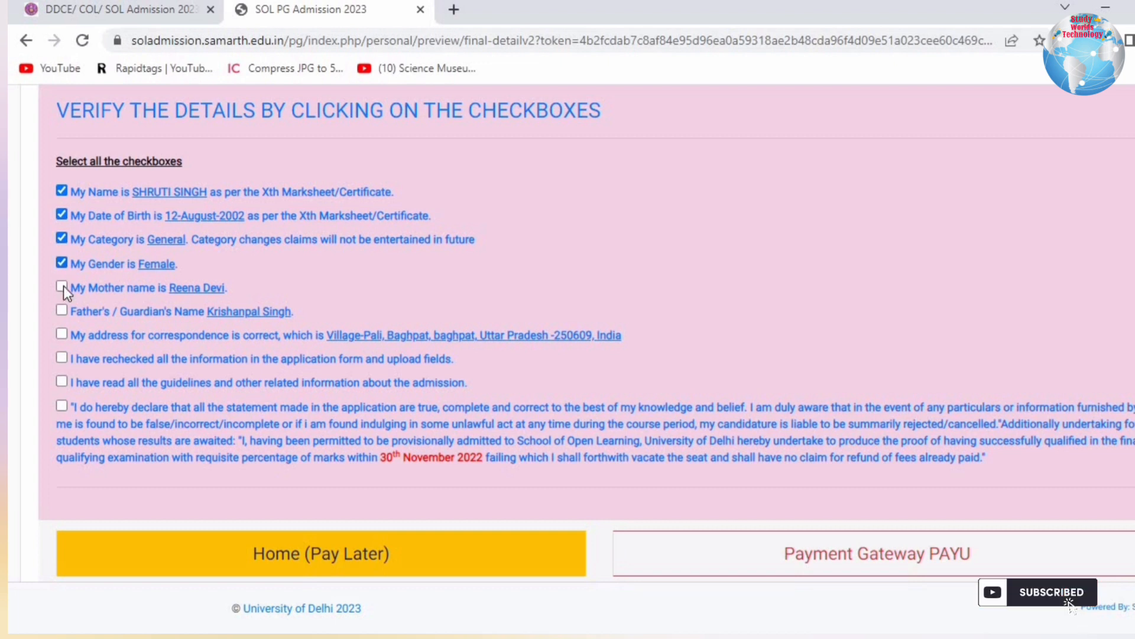
{"action": "left_click", "coordinate": [64, 336]}
{"action": "left_click", "coordinate": [64, 358]}
{"action": "left_click", "coordinate": [64, 406]}
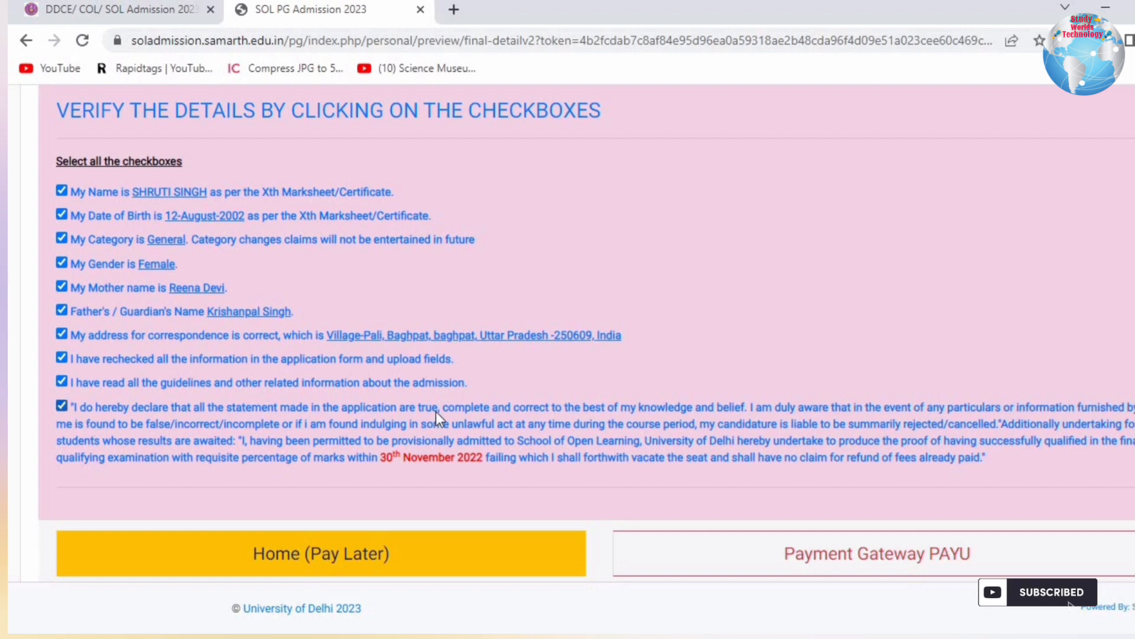
{"action": "left_click", "coordinate": [905, 556]}
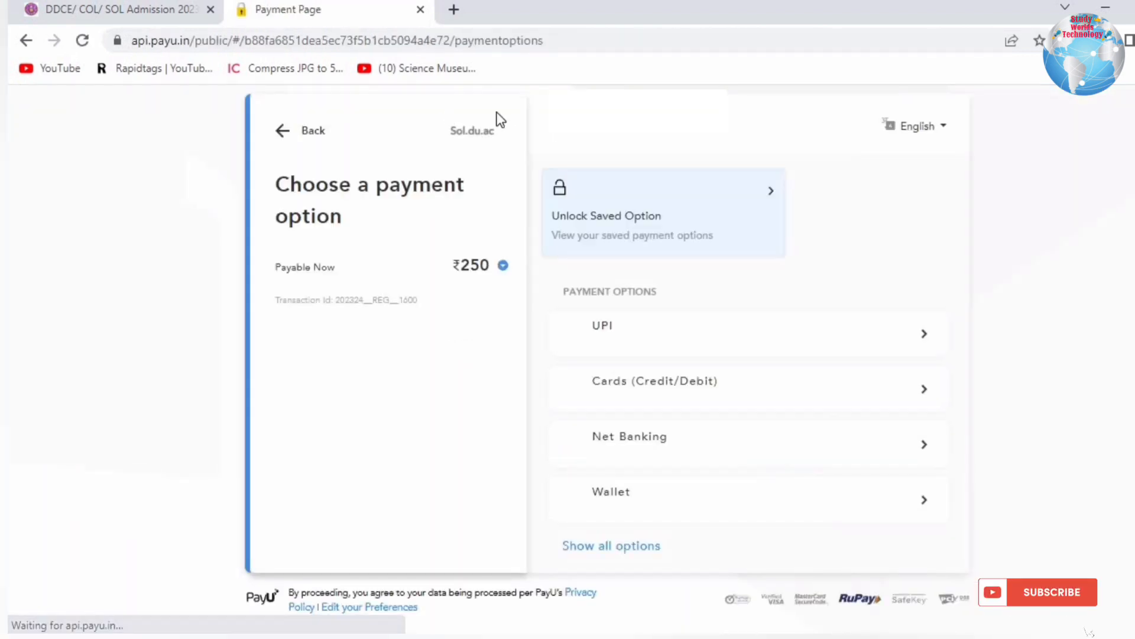
Pick UPI for the ₹250 payment and generate a QR code.
{"action": "left_click_drag", "start_coordinate": [335, 193], "coordinate": [342, 217]}
{"action": "double_click", "coordinate": [487, 267]}
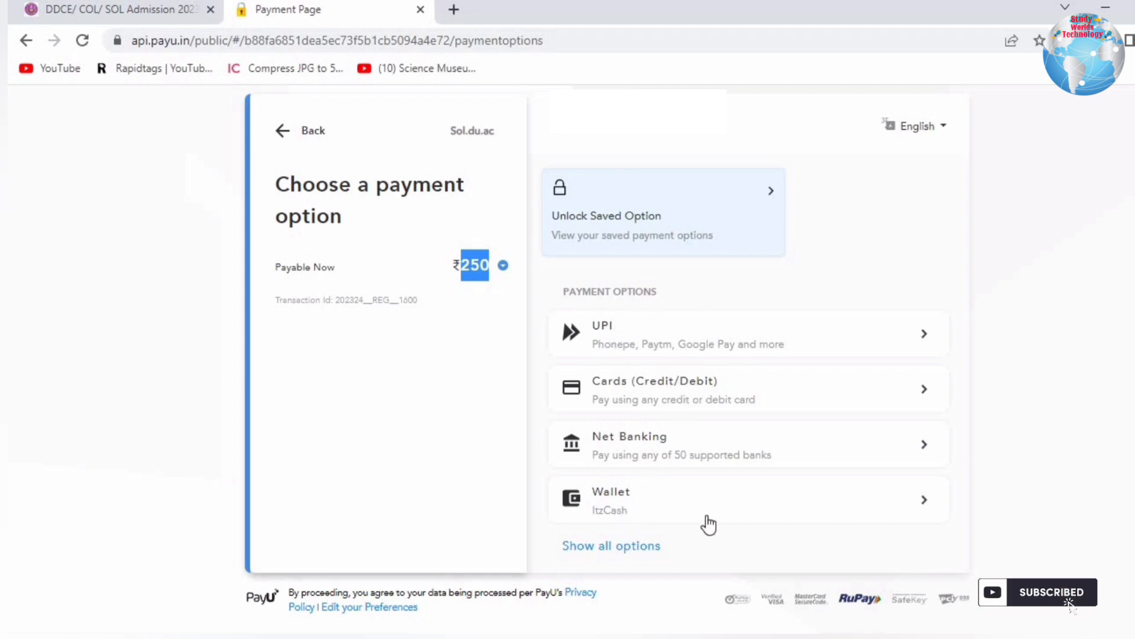
{"action": "left_click", "coordinate": [638, 328]}
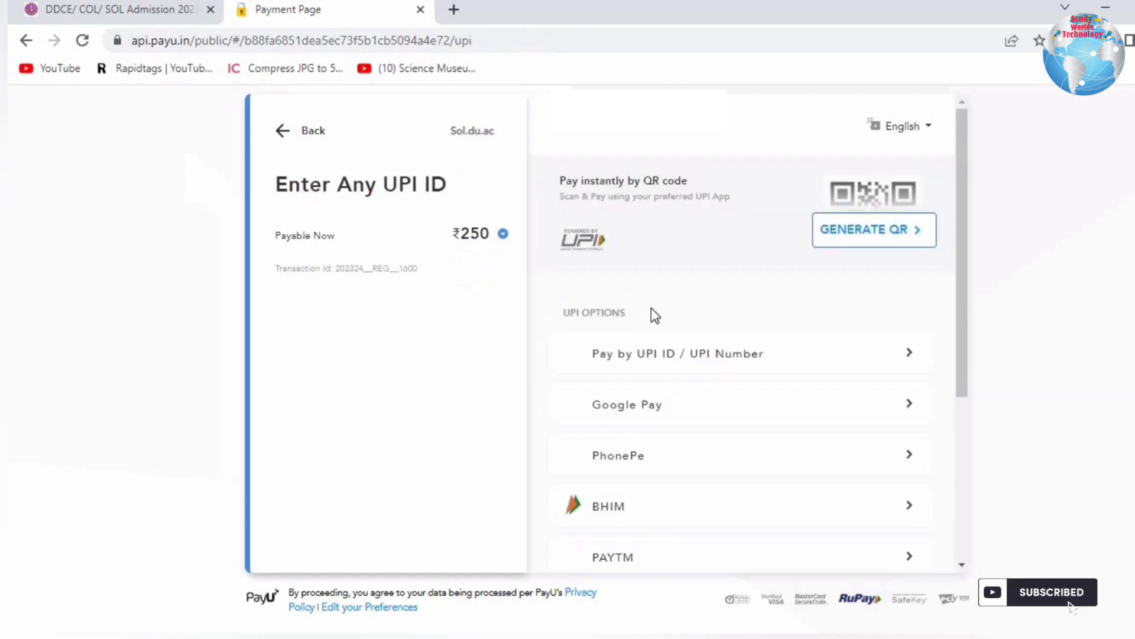
{"action": "scroll", "coordinate": [663, 358], "scroll_direction": "down", "scroll_amount": 2}
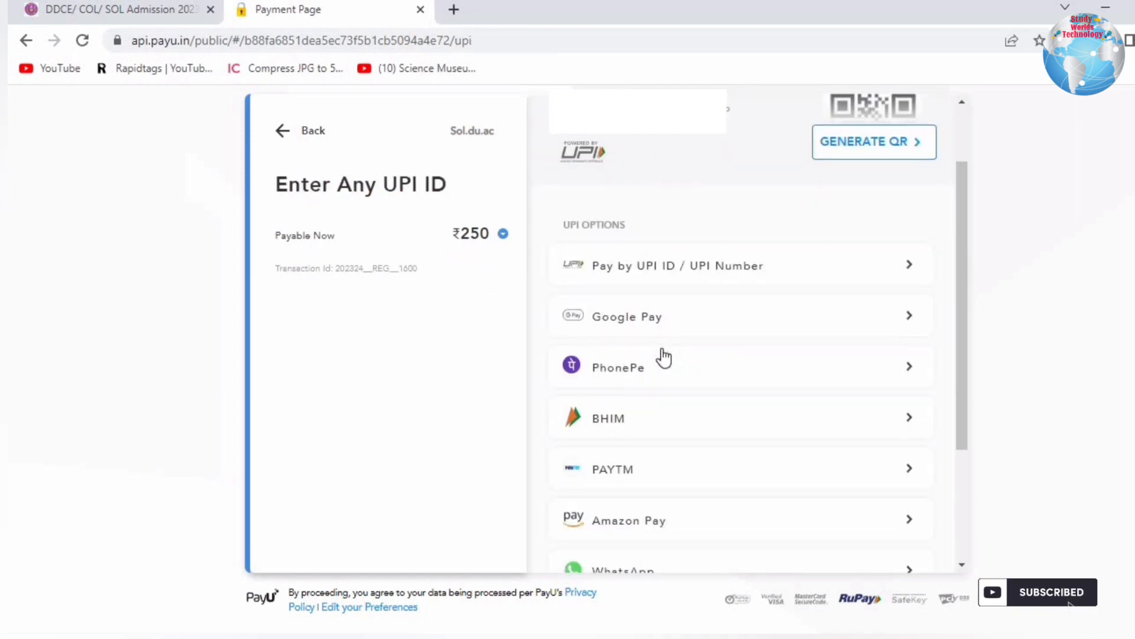
{"action": "scroll", "coordinate": [666, 354], "scroll_direction": "down", "scroll_amount": 2}
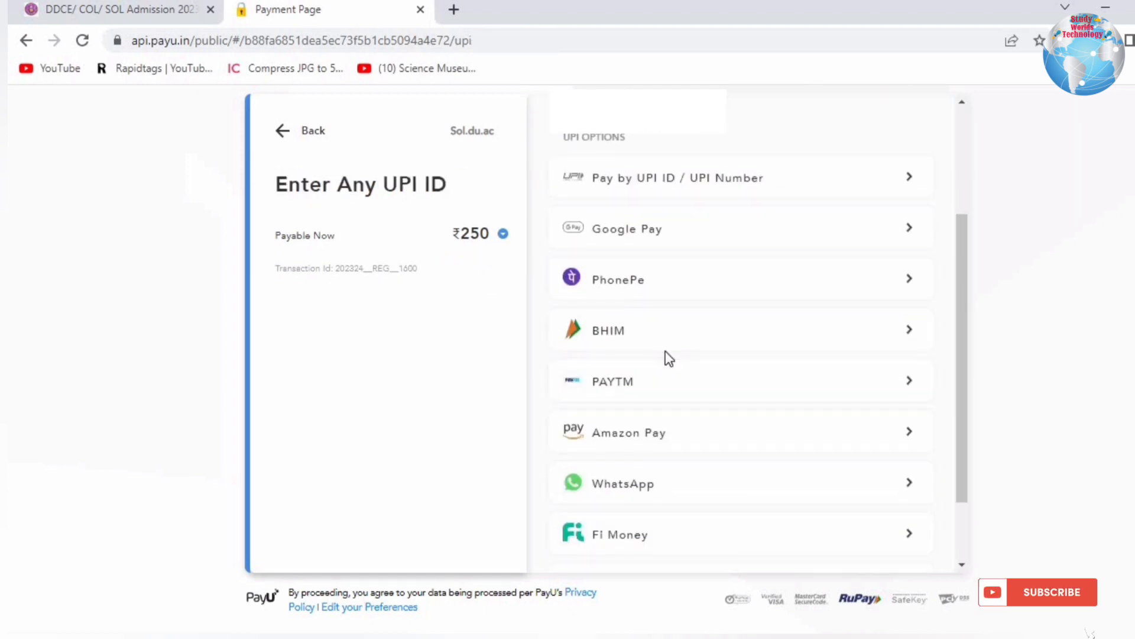
{"action": "scroll", "coordinate": [667, 351], "scroll_direction": "down", "scroll_amount": 2}
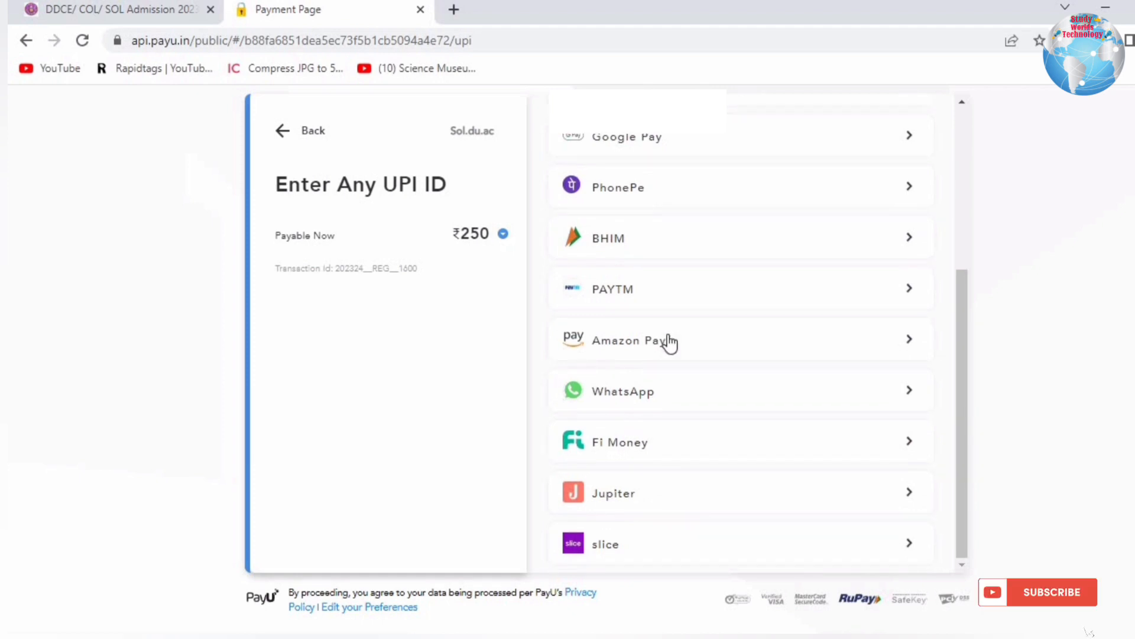
{"action": "scroll", "coordinate": [682, 314], "scroll_direction": "up", "scroll_amount": 5}
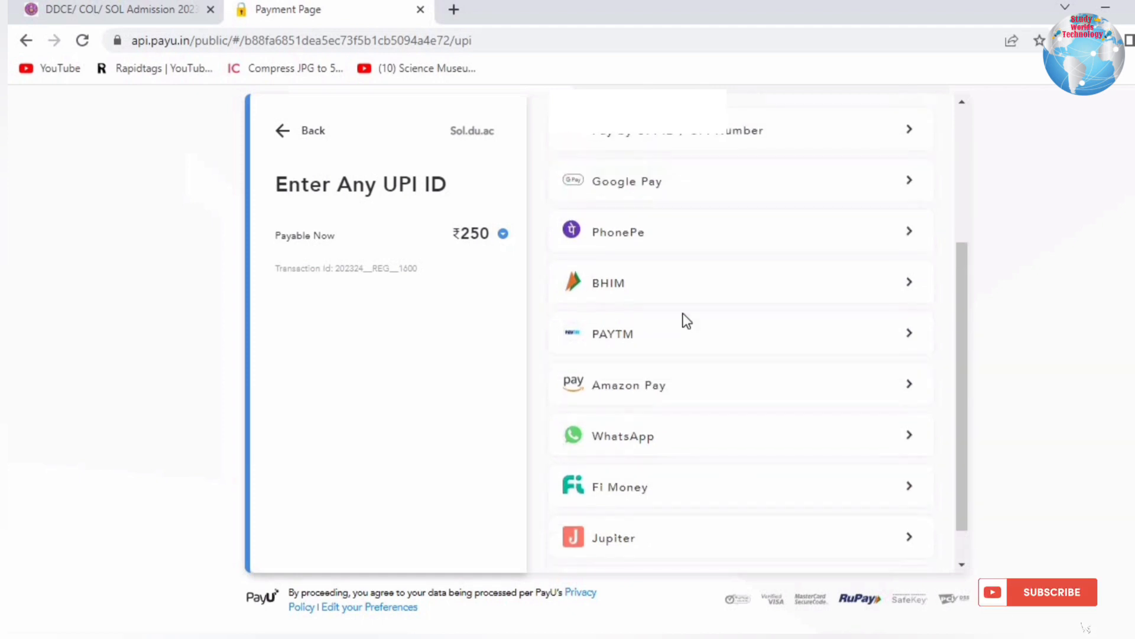
{"action": "scroll", "coordinate": [686, 307], "scroll_direction": "up", "scroll_amount": 1}
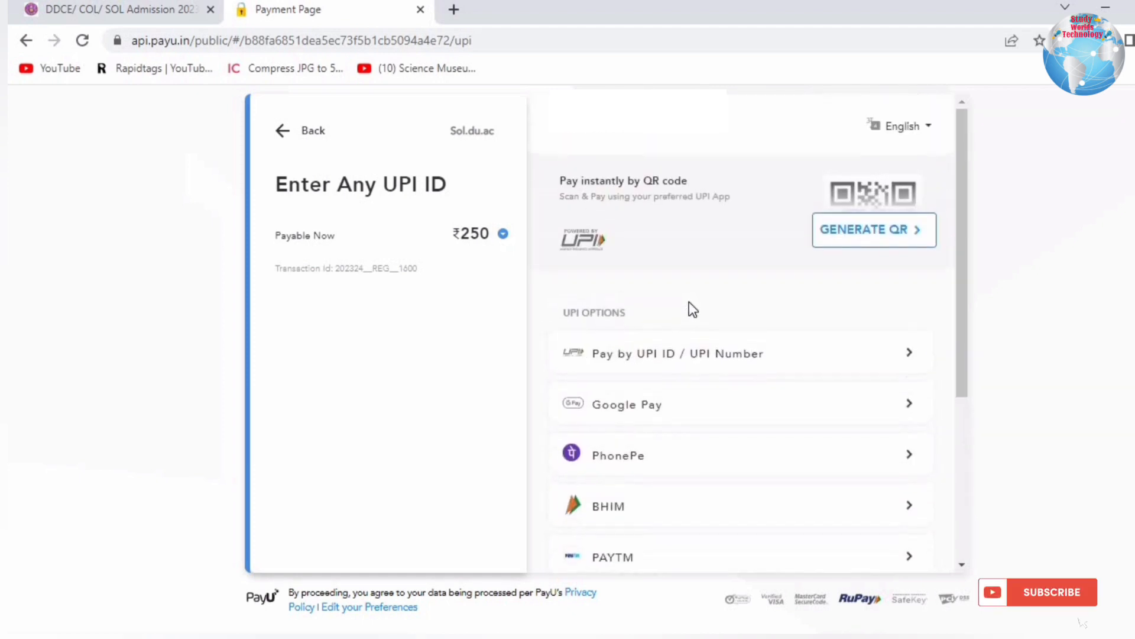
{"action": "left_click", "coordinate": [869, 229]}
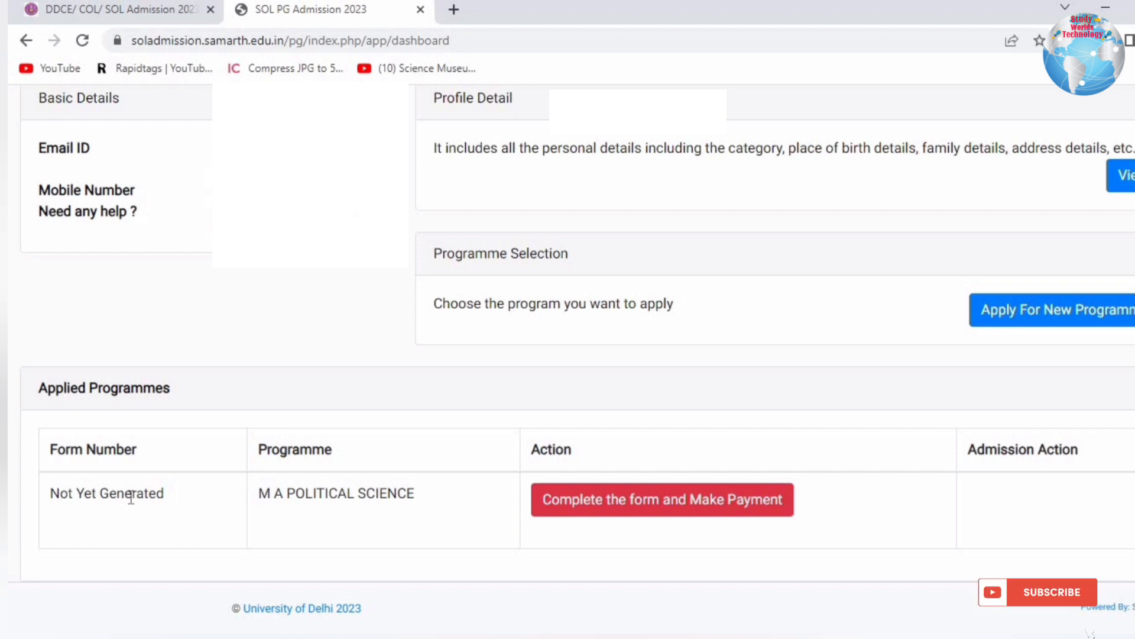
Confirm the form number is still Not Yet Generated and reopen the application for payment.
{"action": "left_click_drag", "start_coordinate": [51, 496], "coordinate": [154, 499]}
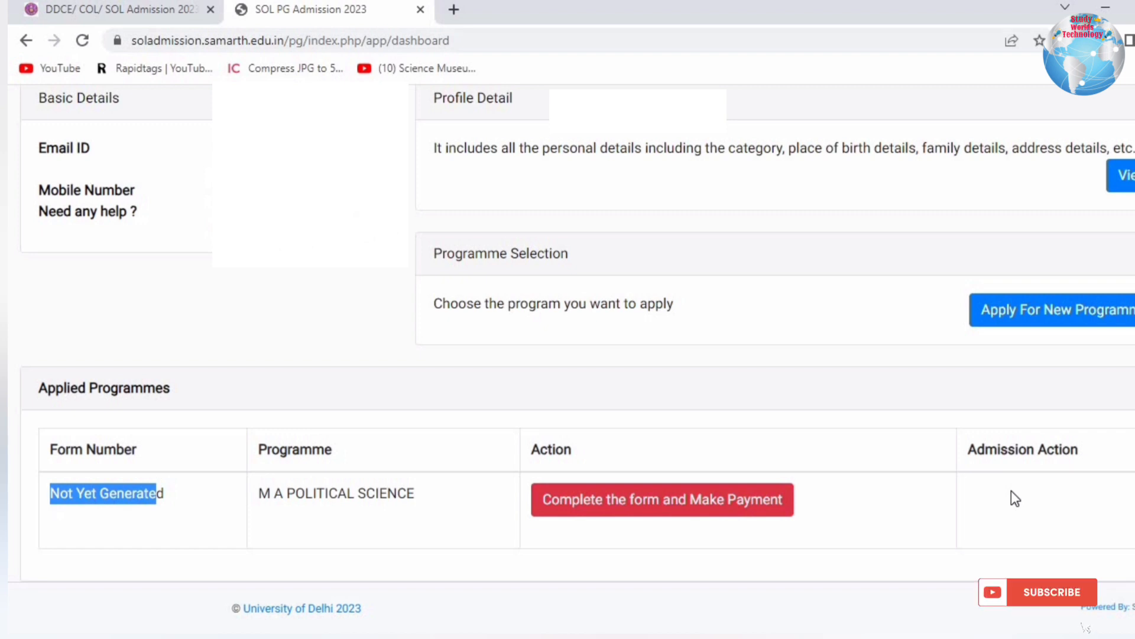
{"action": "left_click", "coordinate": [735, 504]}
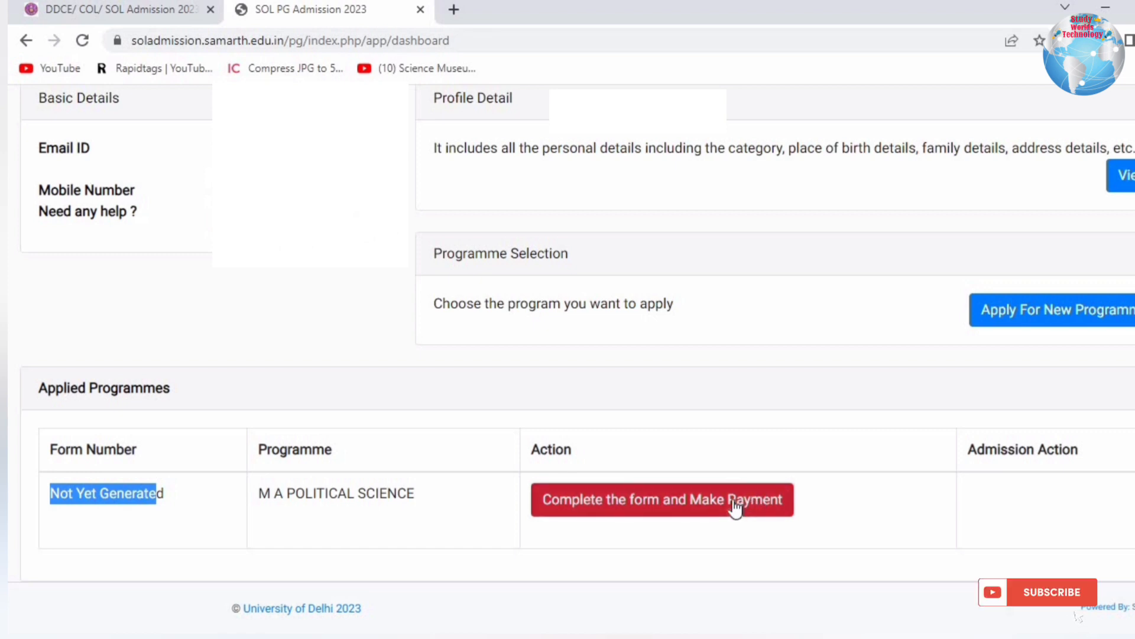